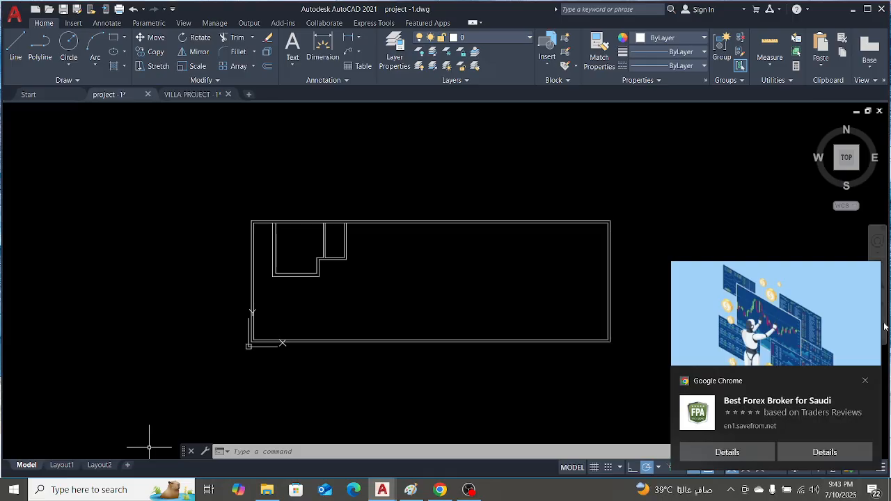
left_click(865, 382)
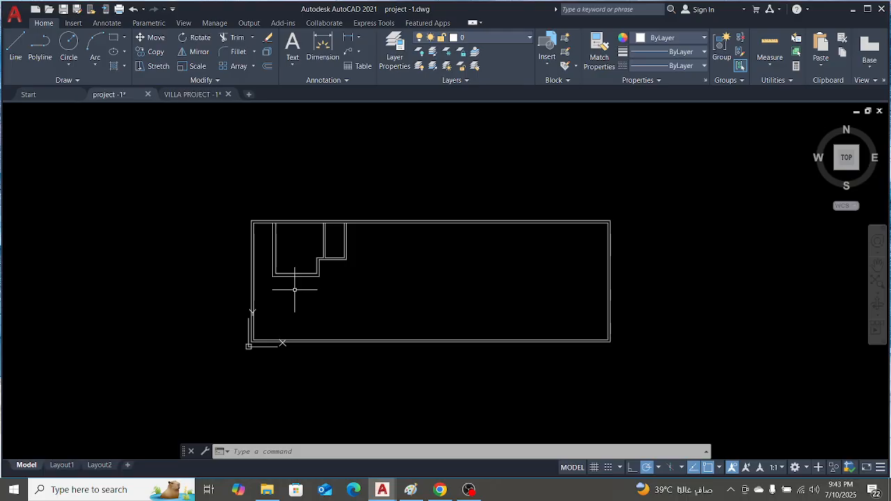
scroll(418, 188, "down", 2)
scroll(416, 256, "up", 2)
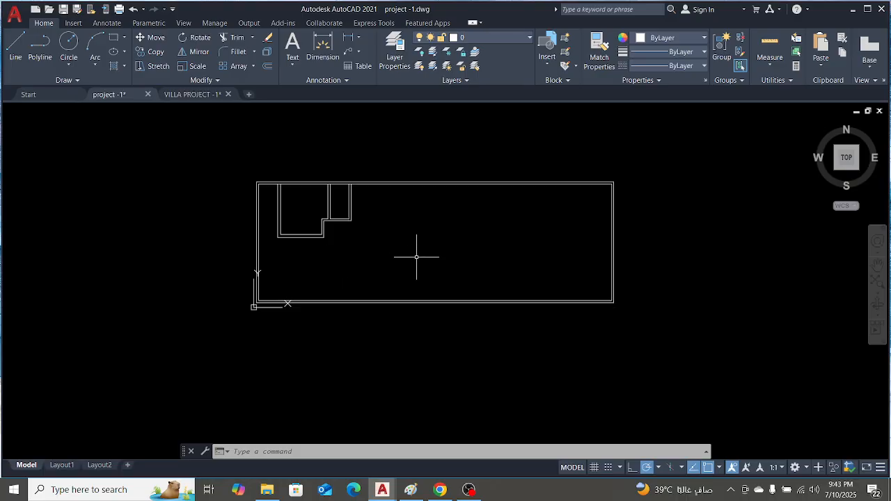
scroll(359, 224, "up", 2)
scroll(354, 207, "down", 2)
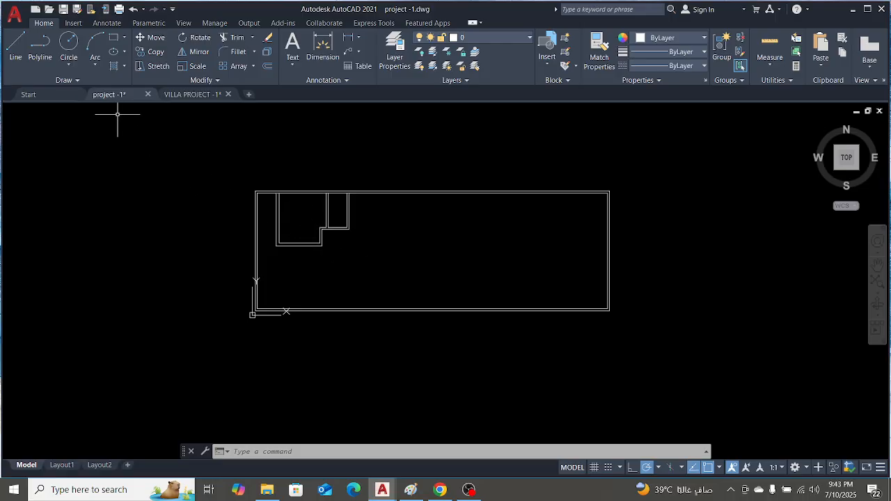
left_click(440, 489)
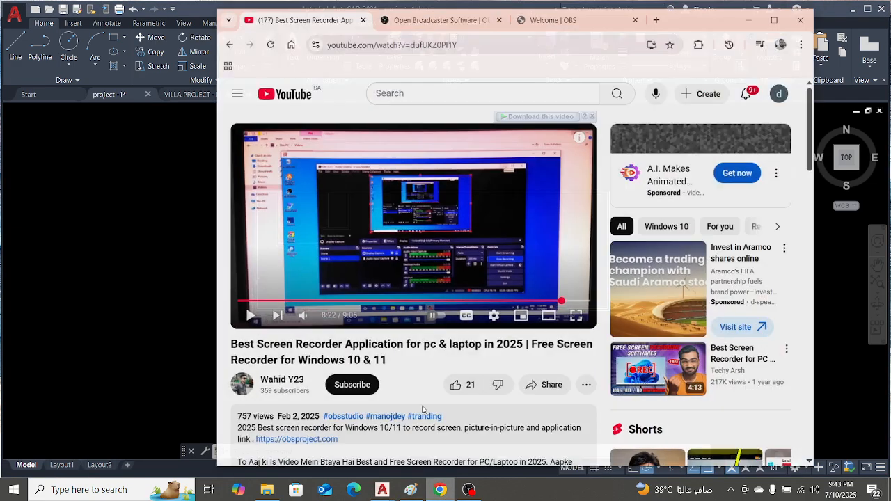
left_click(751, 12)
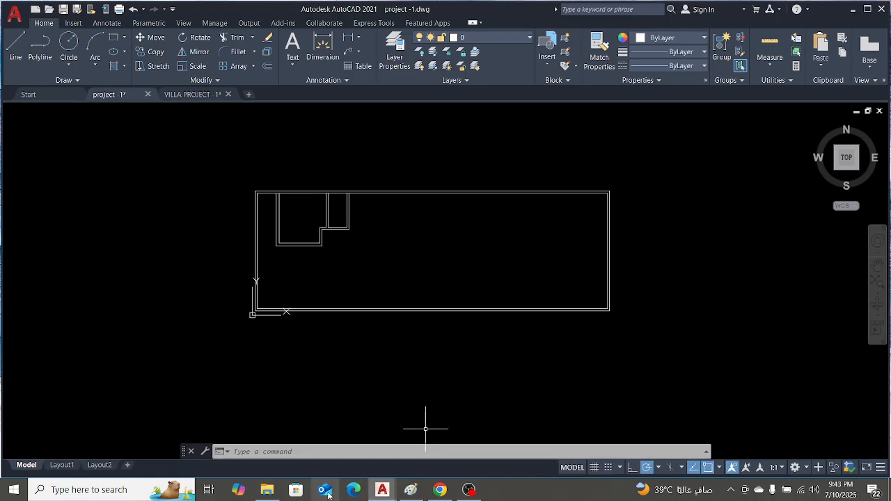
Switch to the VILLA PROJECT -1 PDF in Edge and examine the floor plan's room layout and dimensions
left_click(352, 490)
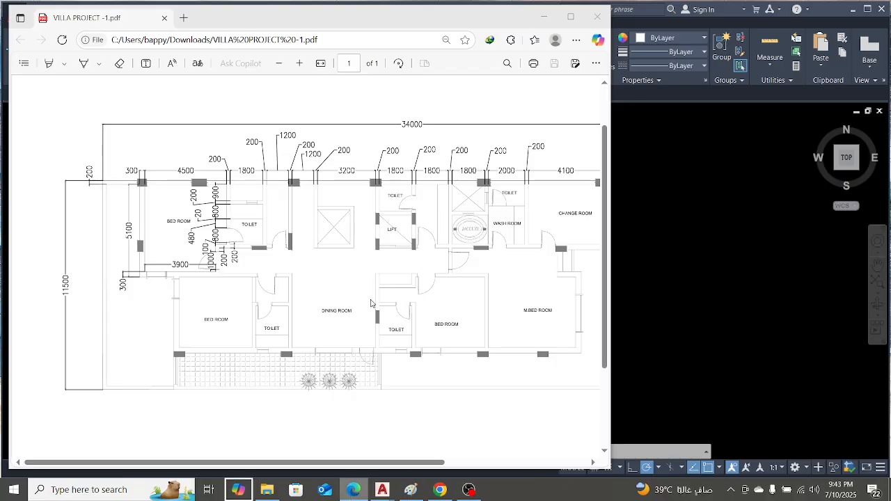
right_click(352, 490)
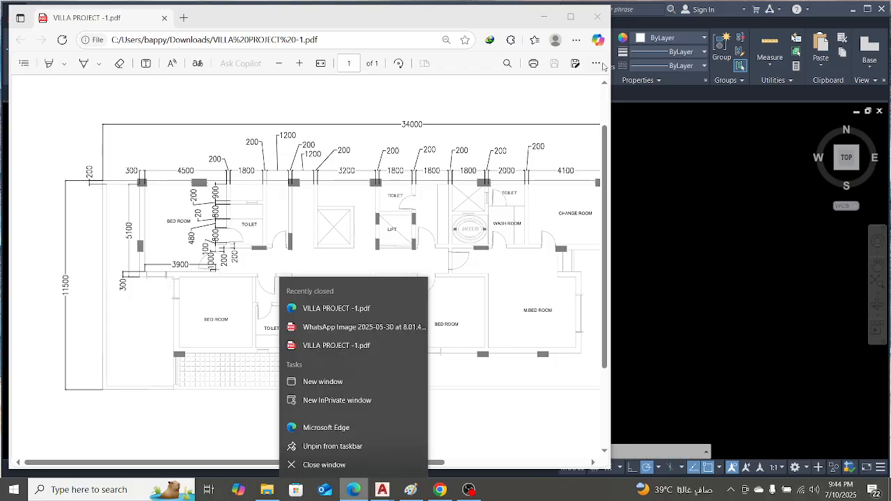
left_click(569, 23)
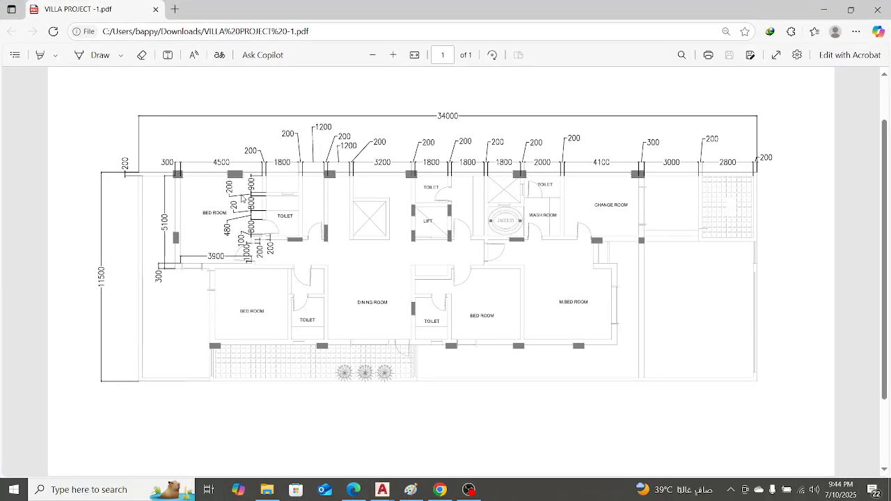
scroll(310, 235, "up", 2, "ctrl")
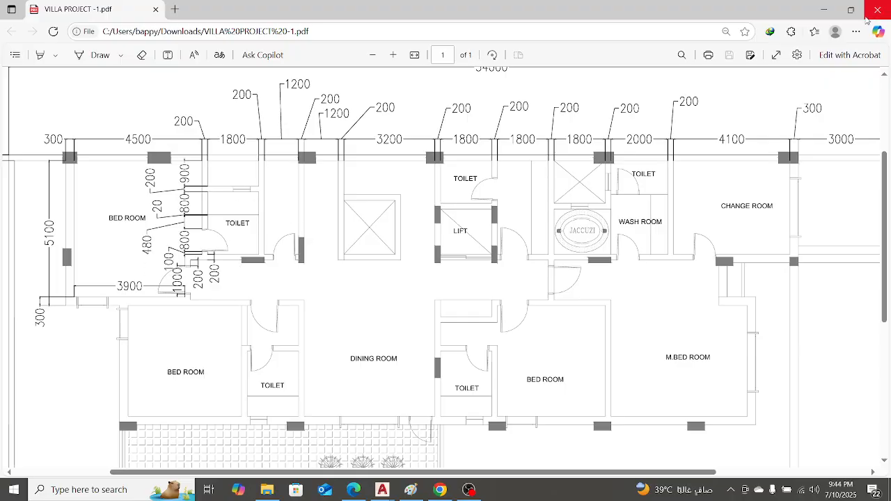
left_click(823, 10)
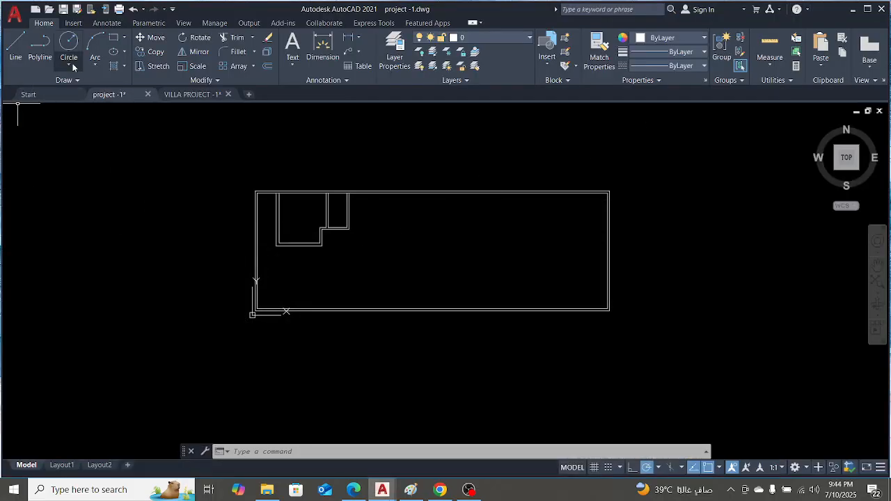
Examine the rooms and wall dimensions of the dimensioned plan in the VILLA PROJECT -1 drawing
left_click(189, 95)
scroll(267, 230, "up", 3)
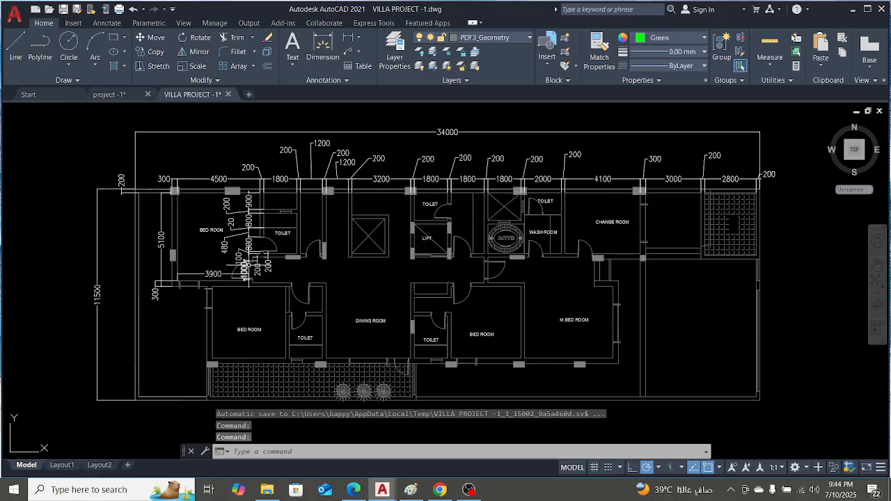
scroll(298, 239, "up", 2)
scroll(298, 239, "down", 4)
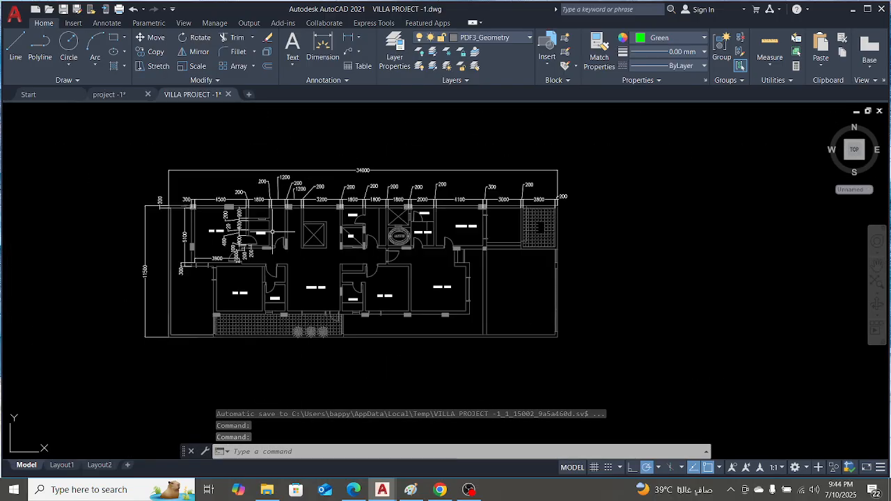
scroll(277, 291, "up", 2)
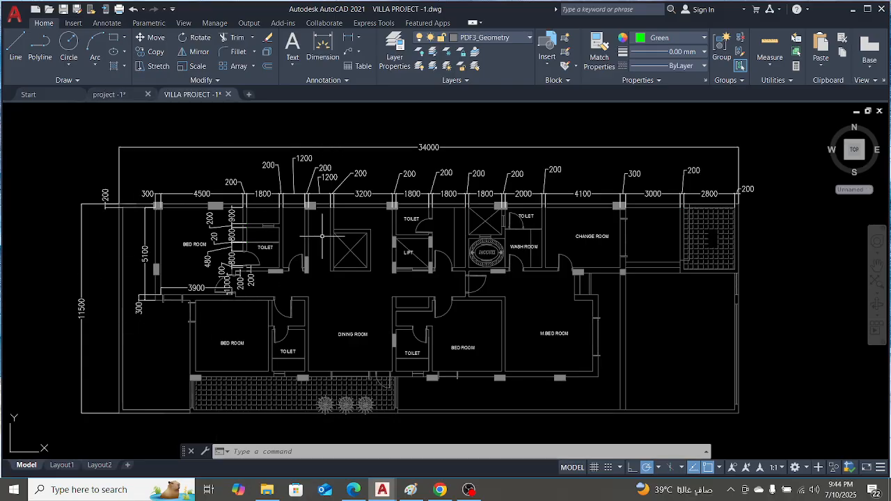
scroll(377, 274, "up", 3)
scroll(297, 277, "down", 2)
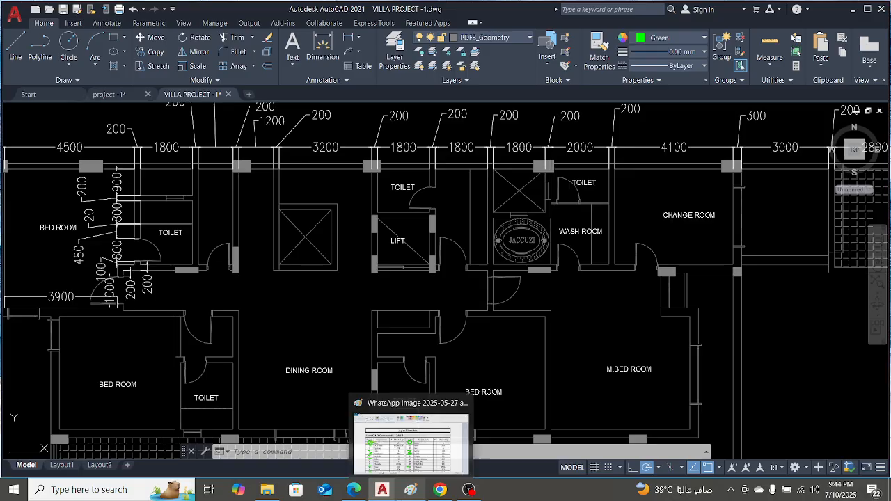
Switch to Paint, review the AutoCAD command list, and circle entries 16 (Text) and 19 (Multi Text) in green
left_click(410, 489)
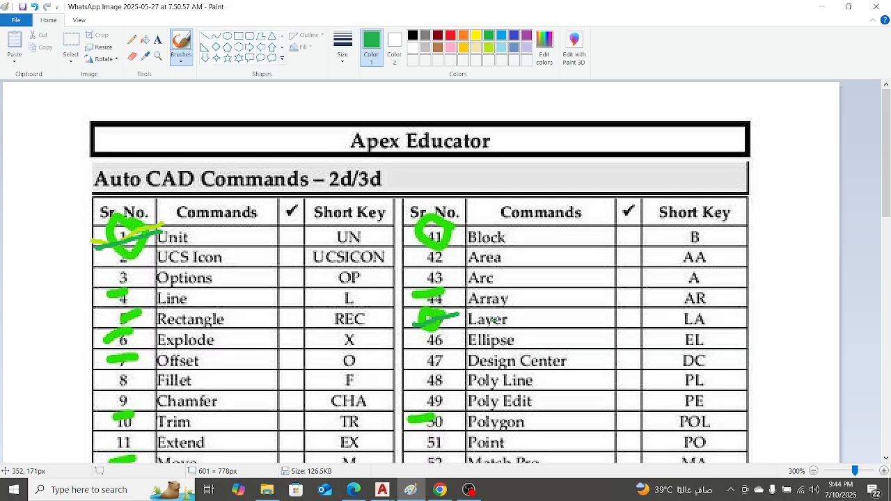
scroll(518, 320, "down", 3)
scroll(501, 309, "up", 3)
scroll(500, 240, "down", 3)
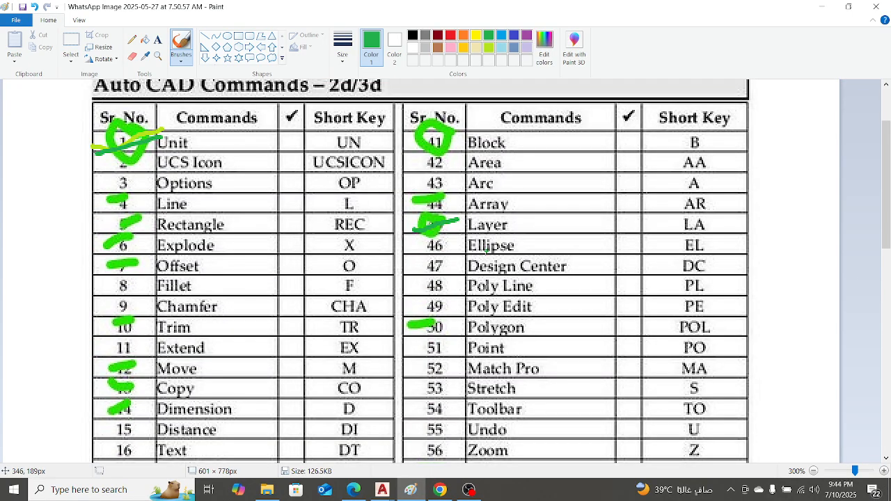
scroll(251, 332, "down", 6)
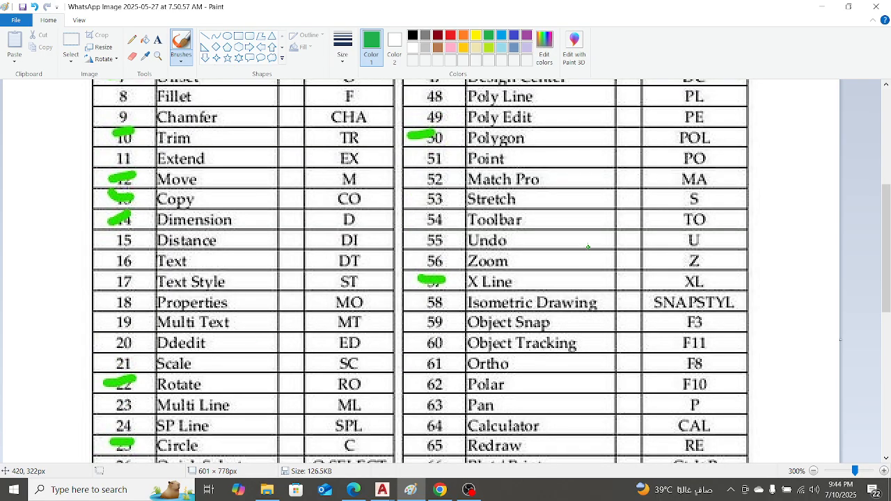
scroll(189, 369, "down", 6)
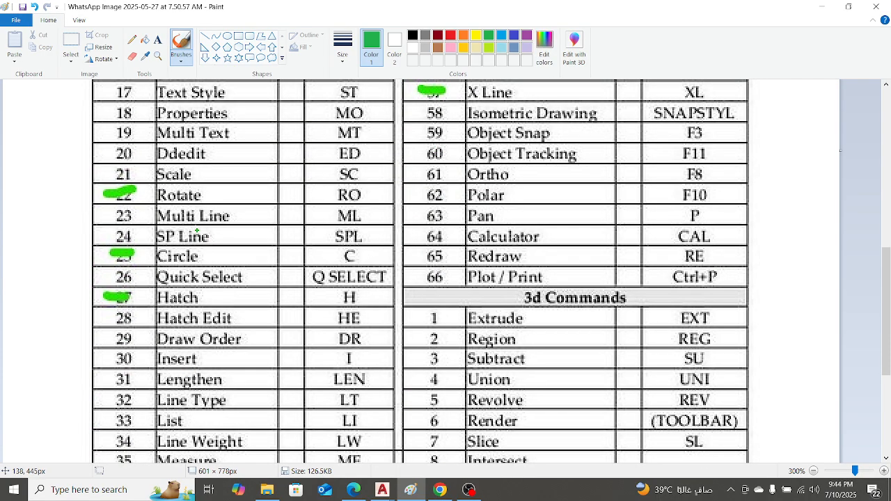
scroll(281, 149, "up", 6)
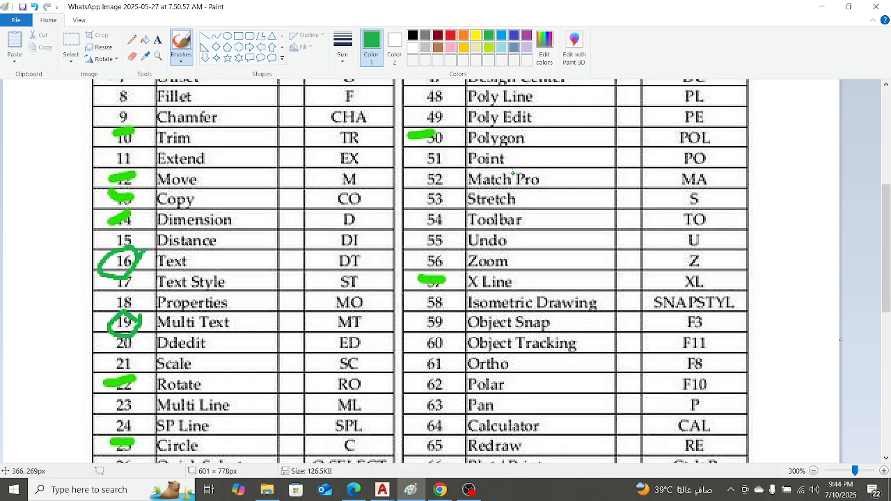
scroll(512, 175, "up", 5)
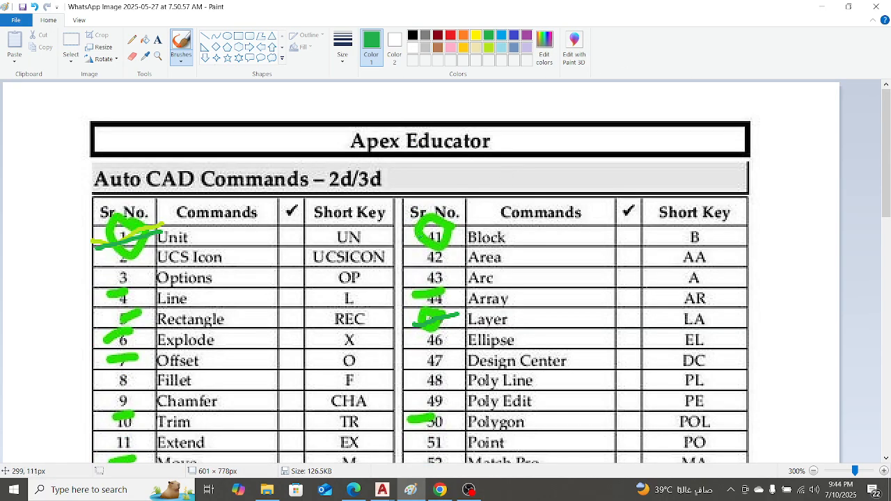
left_click(824, 7)
In the project -1 drawing, draw a 24800 long horizontal line from the toilet's lower-right outer corner to the right boundary wall's inner face
scroll(409, 296, "down", 2)
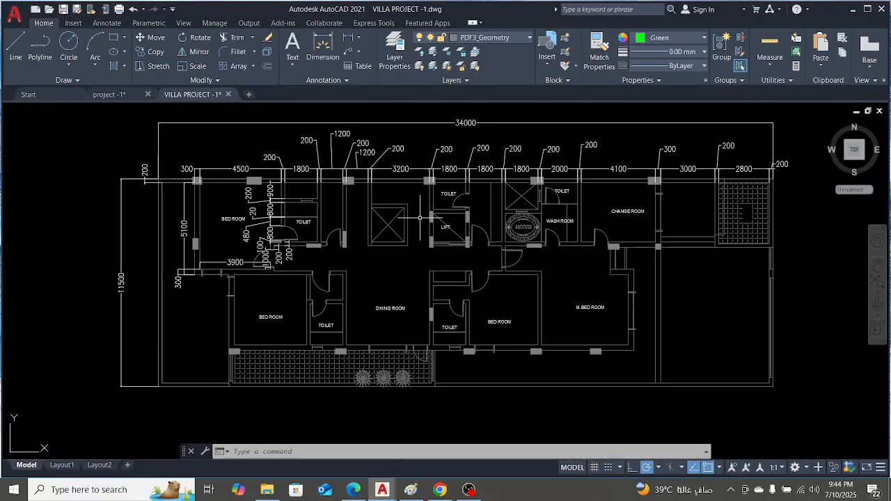
scroll(462, 249, "up", 2)
scroll(389, 278, "down", 2)
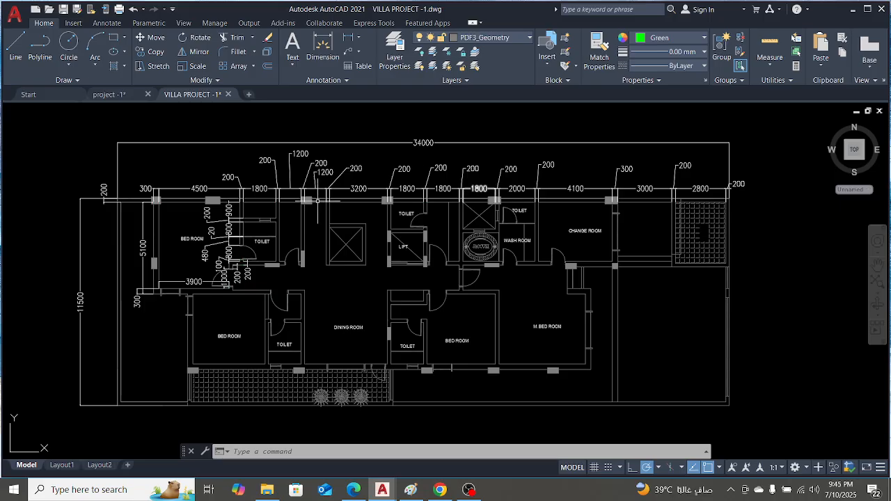
left_click(102, 95)
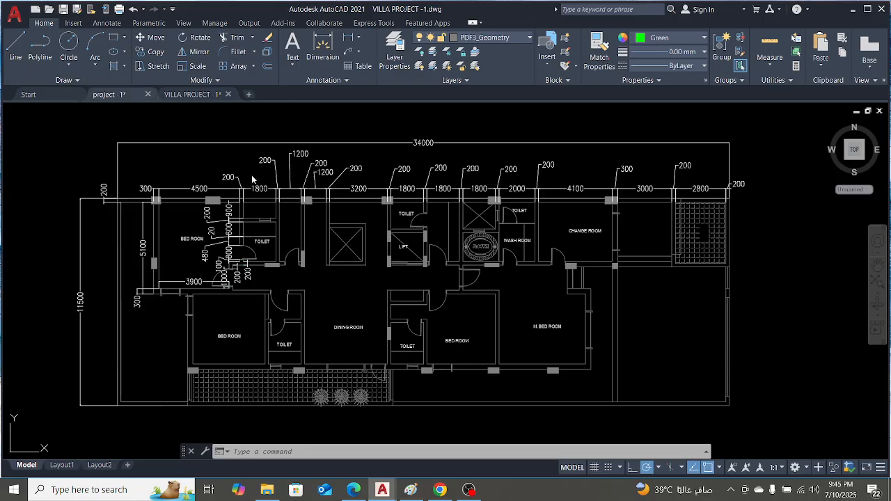
scroll(348, 233, "up", 4)
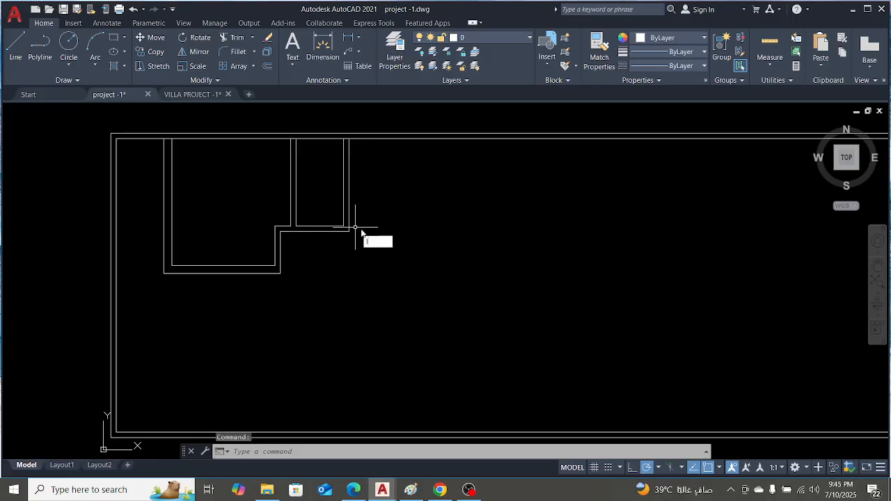
type("l")
key("Return")
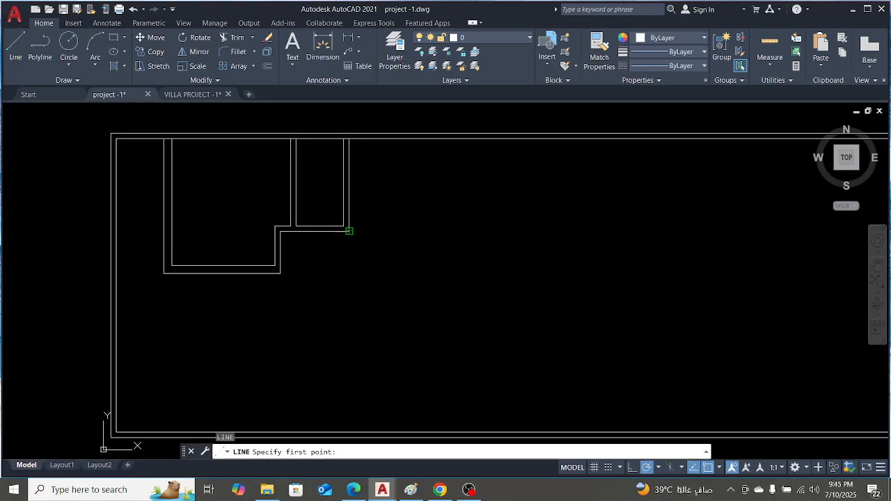
left_click(349, 231)
scroll(341, 228, "down", 4)
scroll(498, 244, "up", 3)
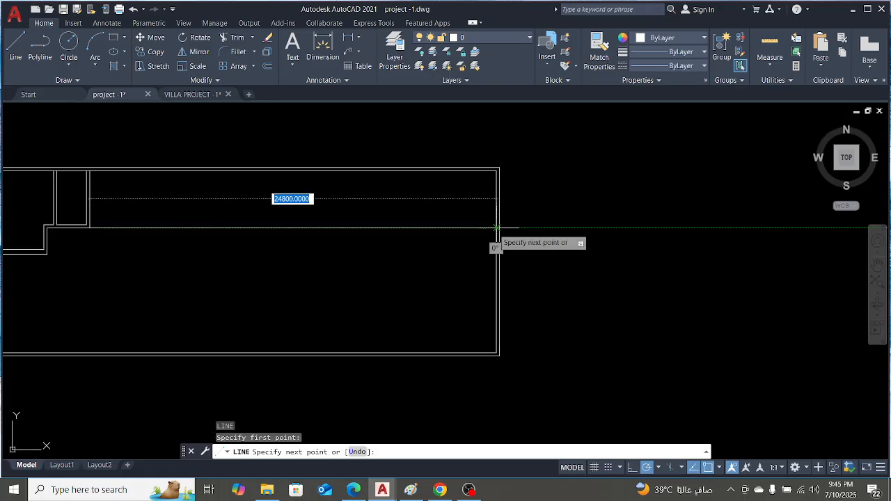
left_click(496, 227)
key("Escape")
scroll(528, 231, "down", 2)
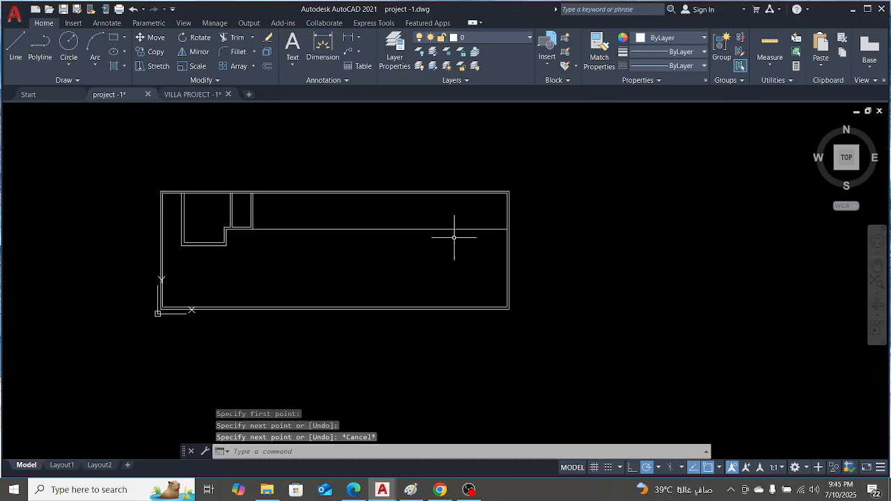
Offset the long horizontal wall line upward by 200 to form the wall thickness
scroll(199, 223, "up", 4)
type("O")
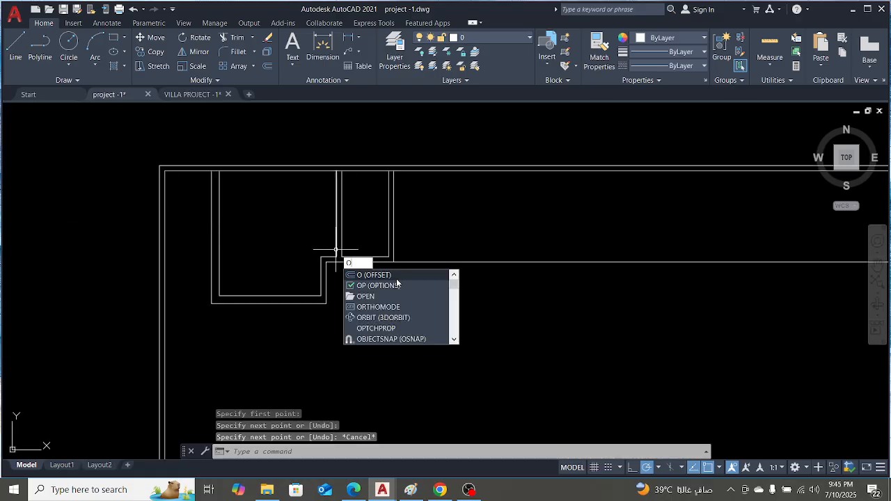
key("Return")
type("2")
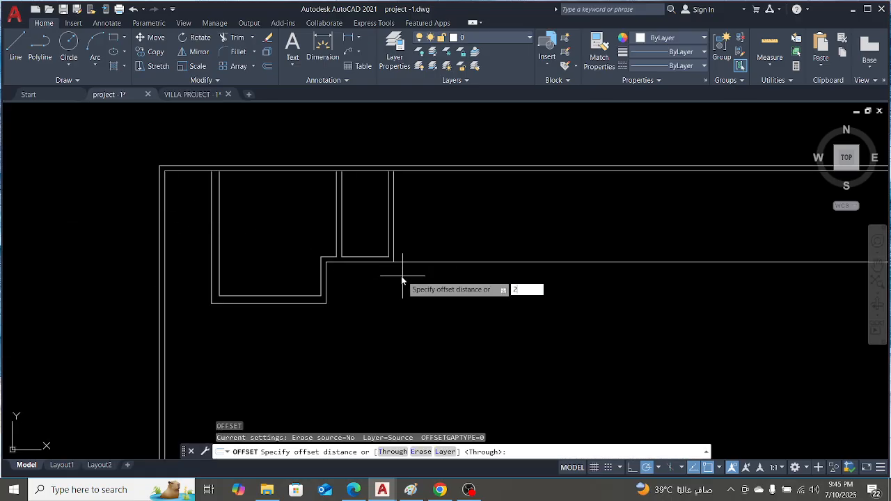
type("00")
key("Return")
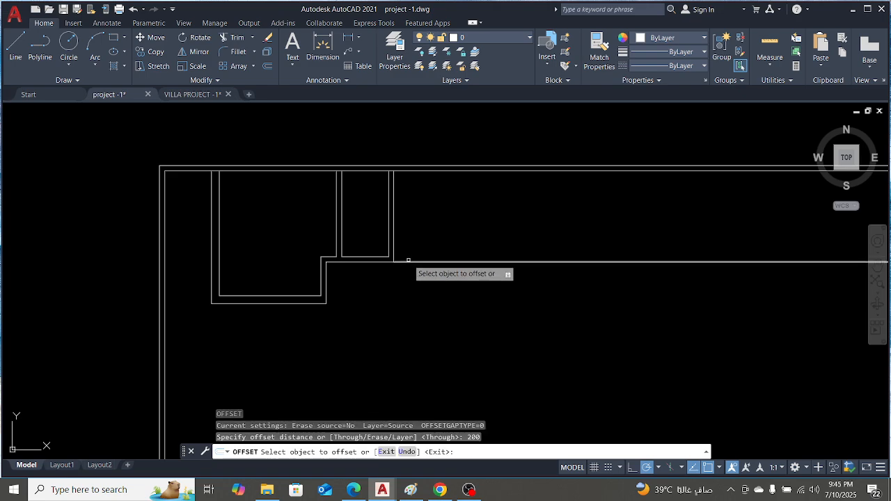
left_click(409, 263)
left_click(411, 245)
key("Escape")
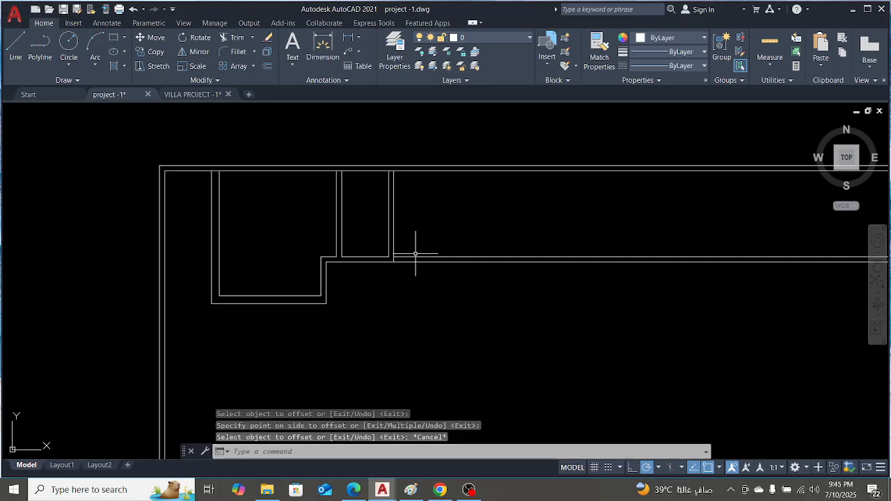
Check the walls and dimensions around the bedroom, toilet and lift in the VILLA PROJECT -1 reference drawing
scroll(411, 257, "down", 3)
scroll(384, 281, "up", 3)
scroll(343, 296, "down", 2)
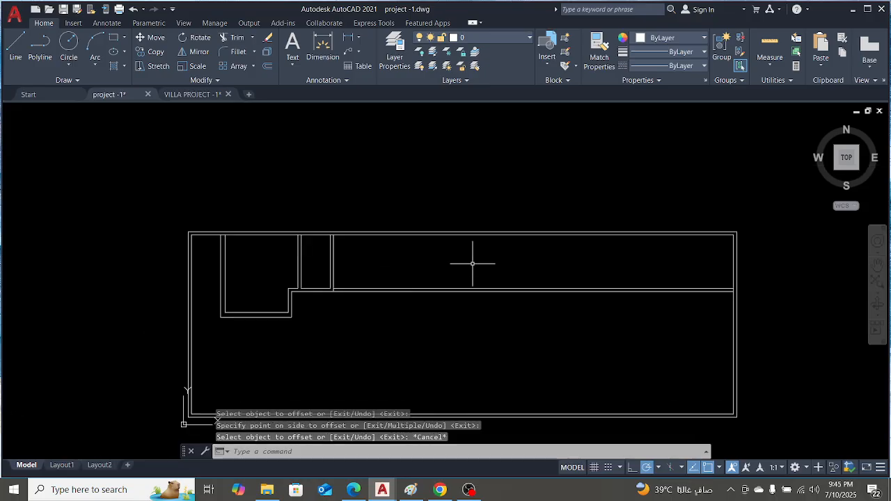
scroll(320, 278, "up", 2)
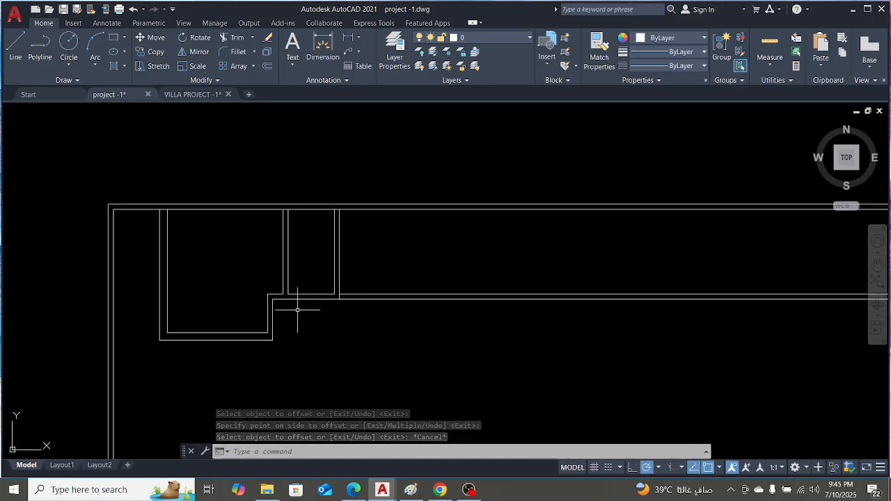
left_click(192, 94)
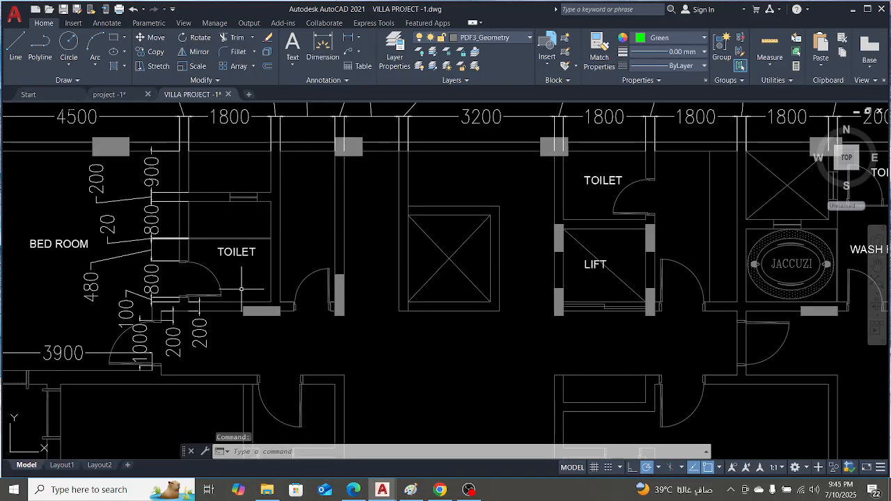
scroll(265, 252, "down", 5)
scroll(278, 250, "up", 5)
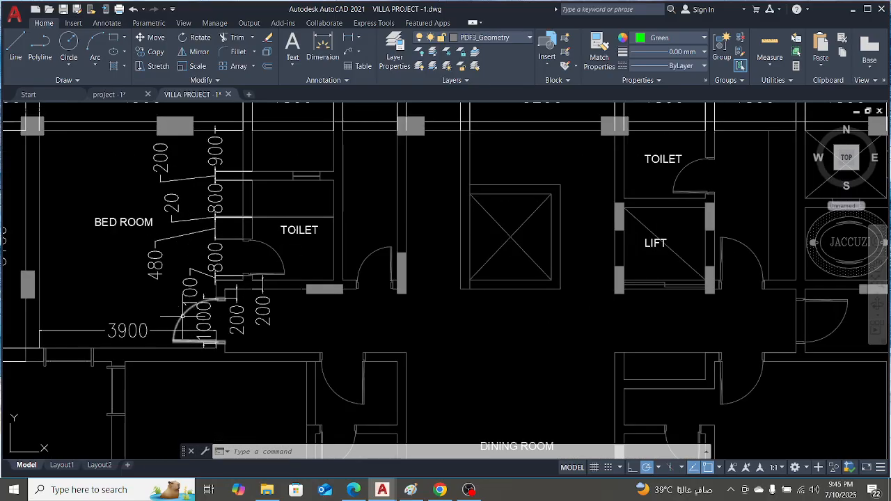
Examine the layout of the VILLA PROJECT -1 reference plan, focusing on the partition and dimensions of the toilet beside the bedroom
scroll(271, 257, "down", 5)
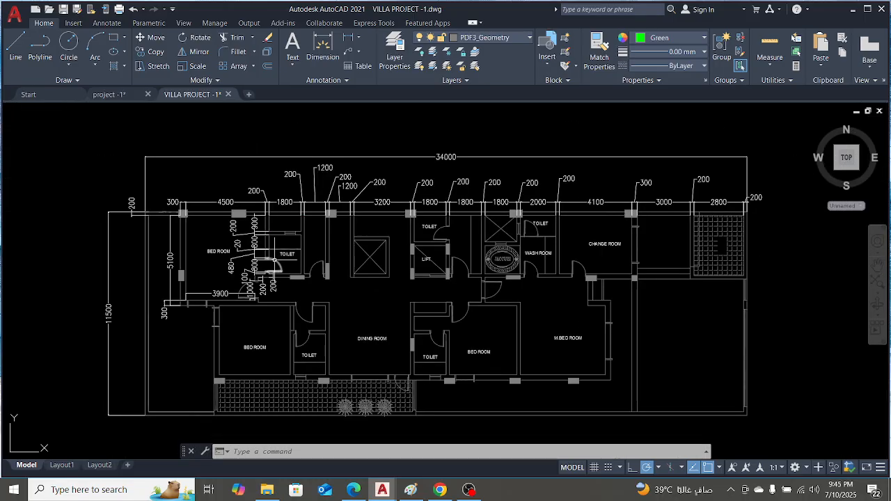
scroll(275, 260, "up", 5)
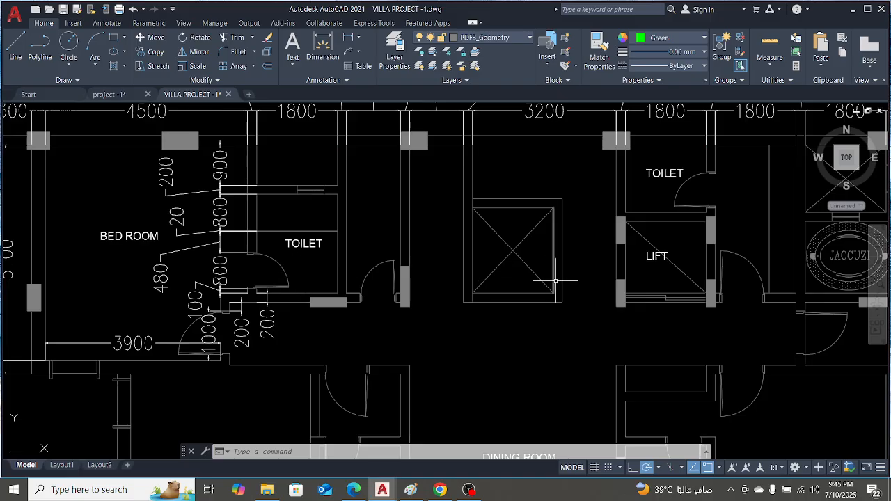
scroll(577, 267, "down", 3)
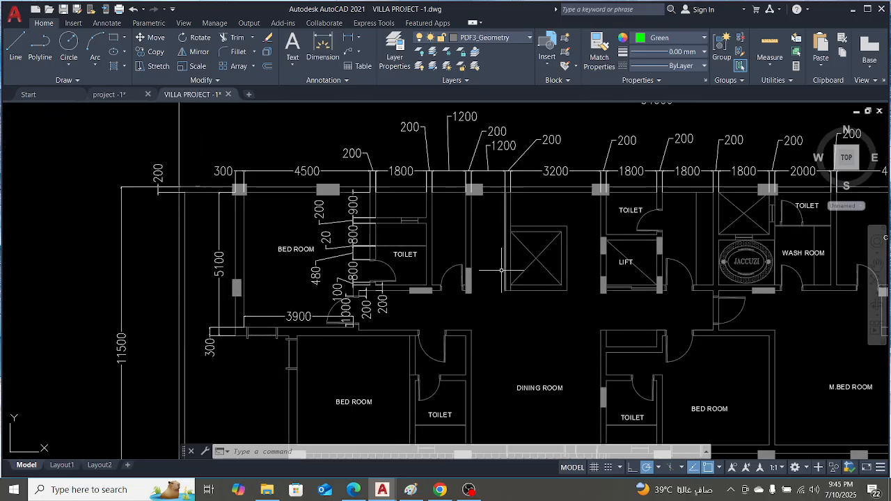
scroll(433, 253, "up", 5)
scroll(448, 213, "down", 1)
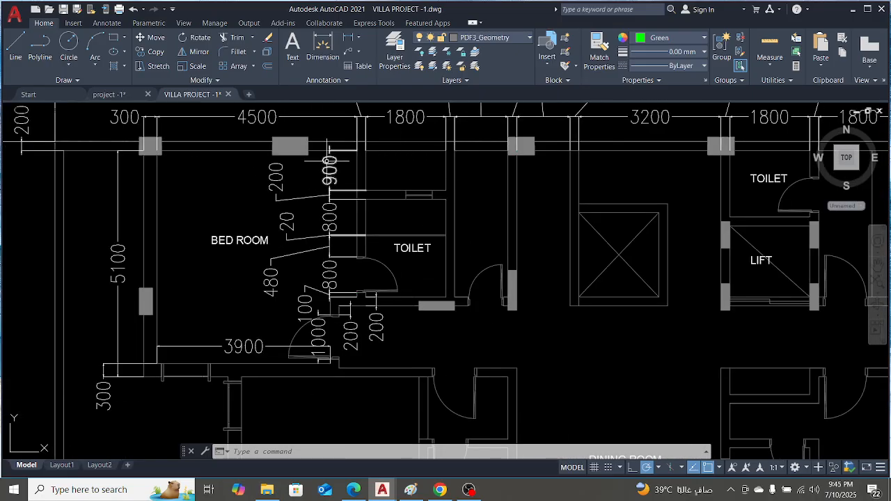
scroll(417, 240, "up", 4)
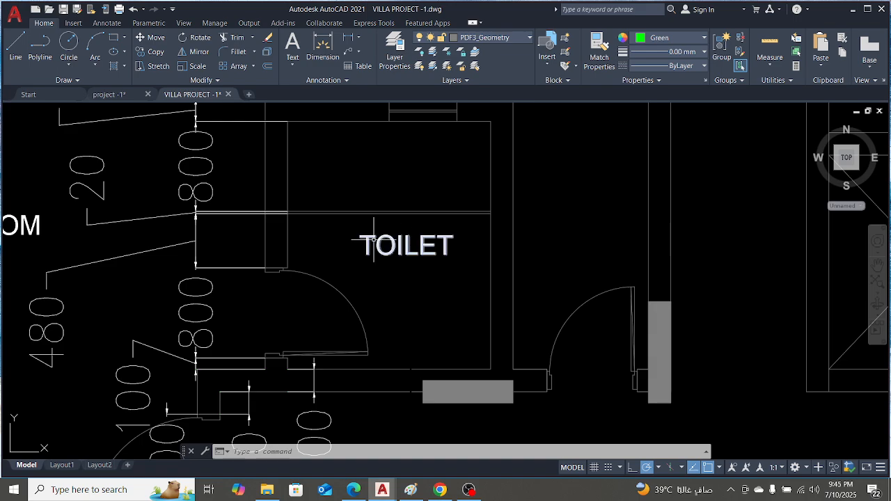
scroll(411, 240, "down", 2)
scroll(401, 239, "up", 2)
scroll(400, 239, "down", 2)
key("Escape")
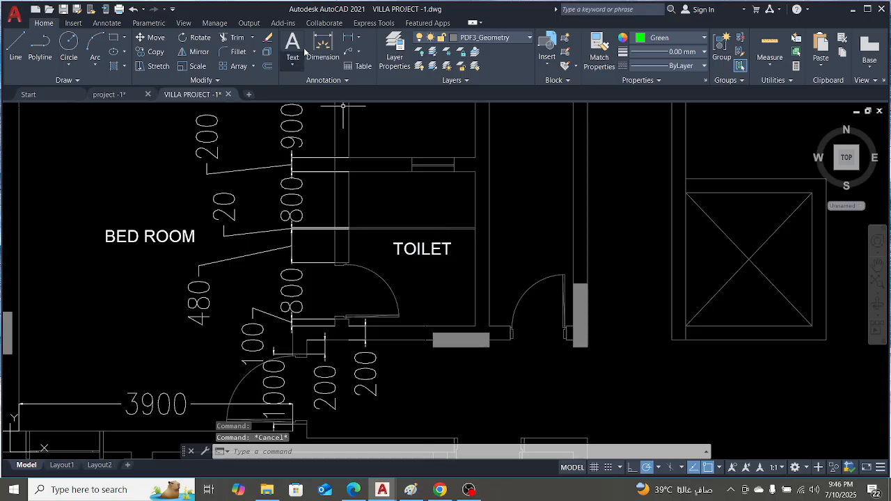
Measure with an aligned dimension from the toilet's lower-right inner corner up to the lower partition line, without placing the dimension
left_click(358, 39)
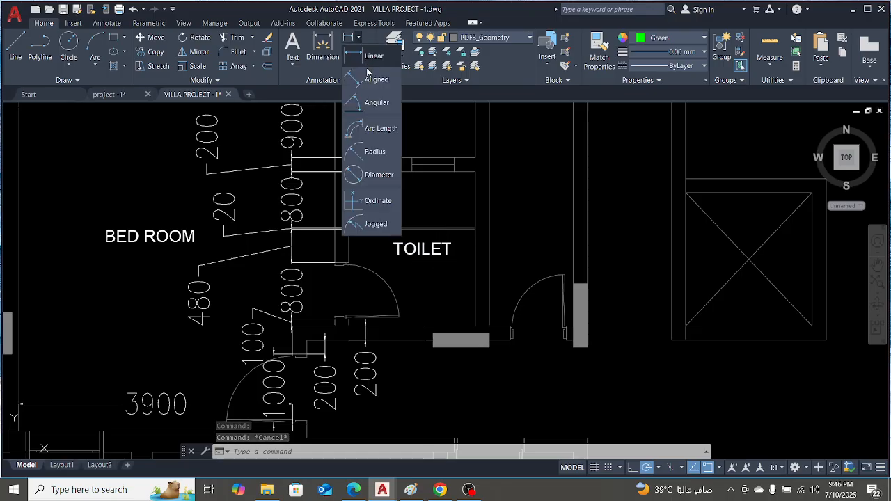
left_click(376, 93)
scroll(443, 315, "up", 4)
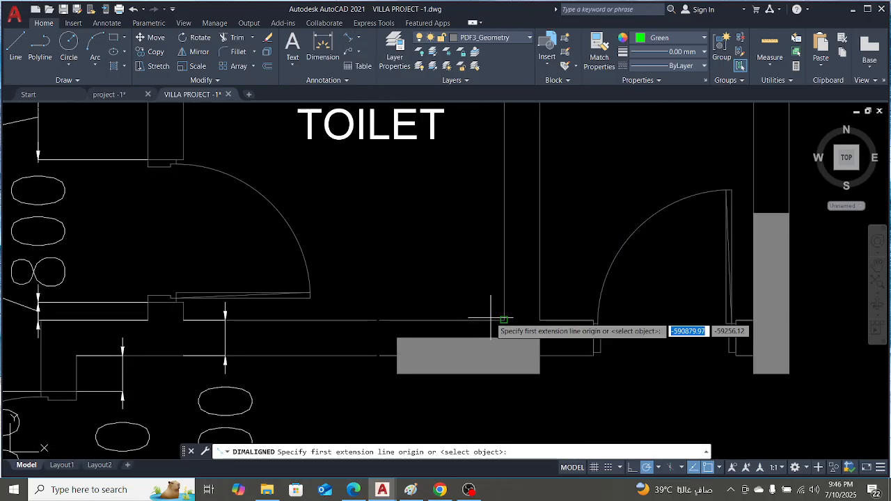
left_click(499, 320)
scroll(504, 230, "down", 4)
scroll(497, 230, "up", 5)
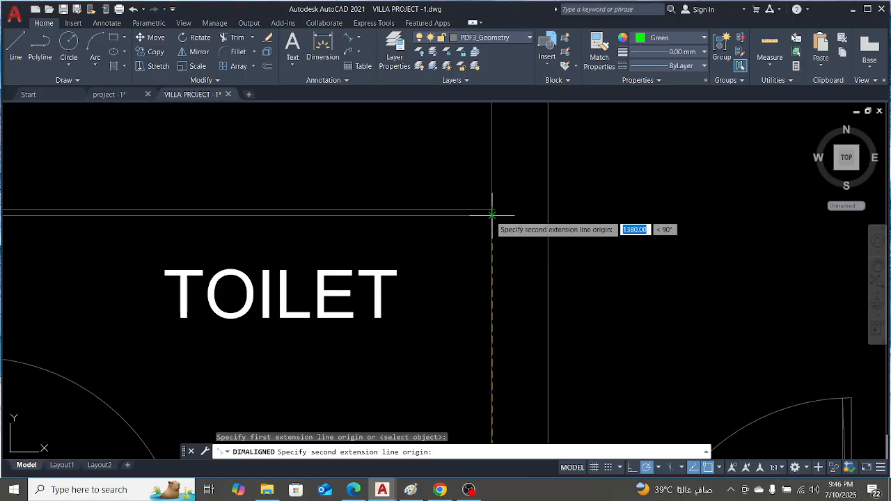
left_click(491, 210)
scroll(511, 210, "down", 4)
key("Escape")
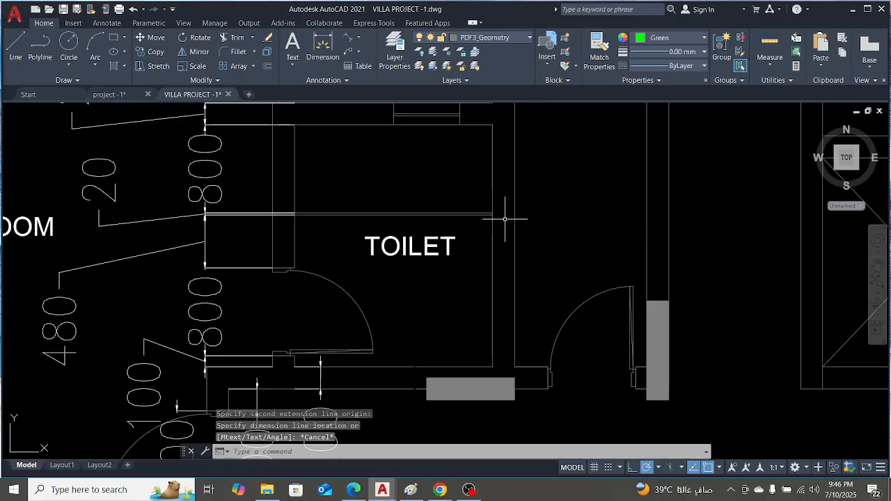
Measure the gap between the toilet's two partition lines with an aligned dimension without placing it, and dismiss the browser notification
left_click(351, 42)
scroll(480, 205, "up", 5)
left_click(474, 210)
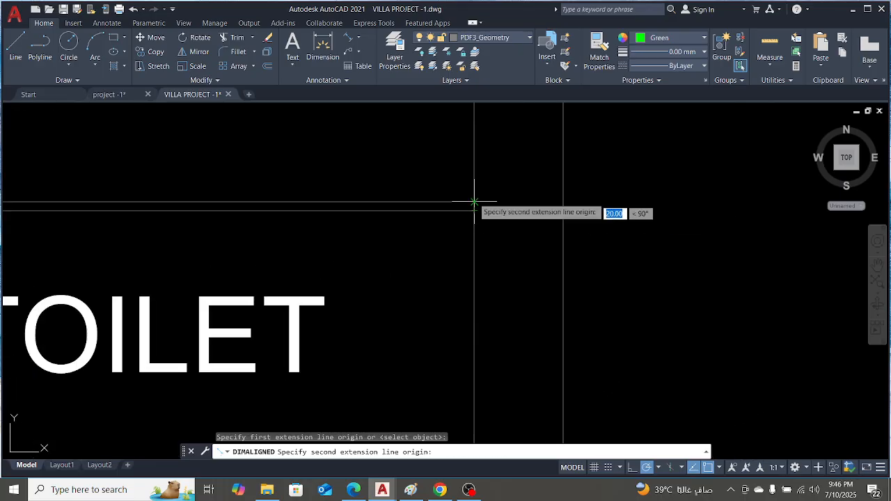
left_click(473, 208)
scroll(473, 207, "down", 3)
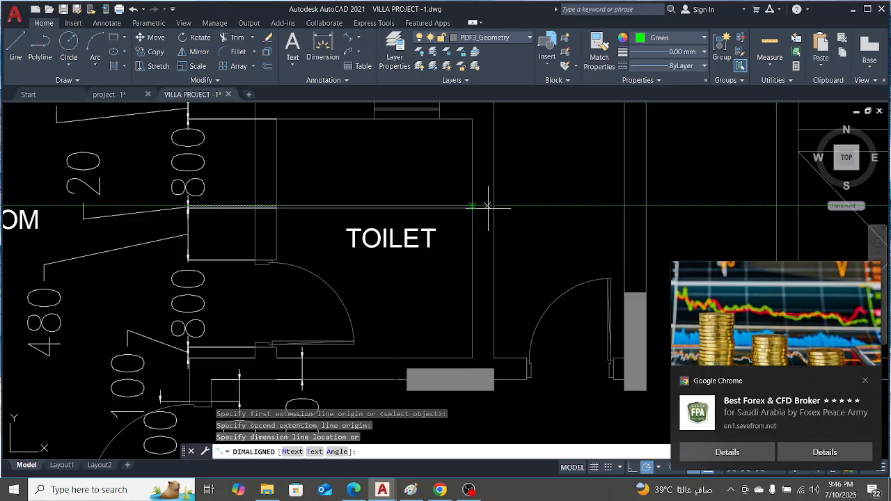
key("Escape")
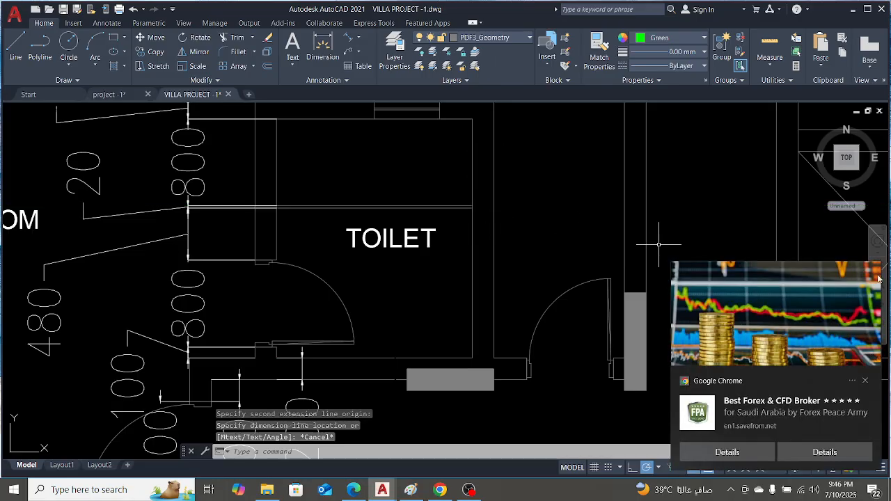
left_click(865, 382)
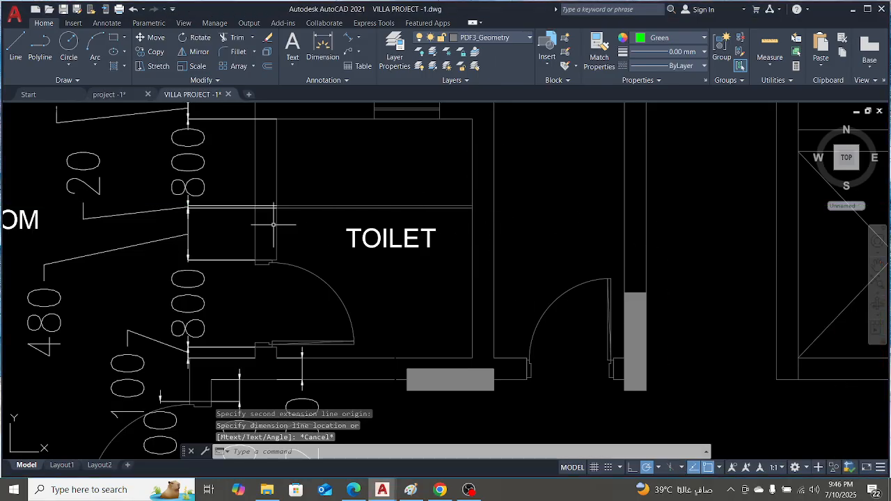
Review the toilet's partition lines and the surrounding room dimensions in the reference plan
scroll(411, 235, "down", 3)
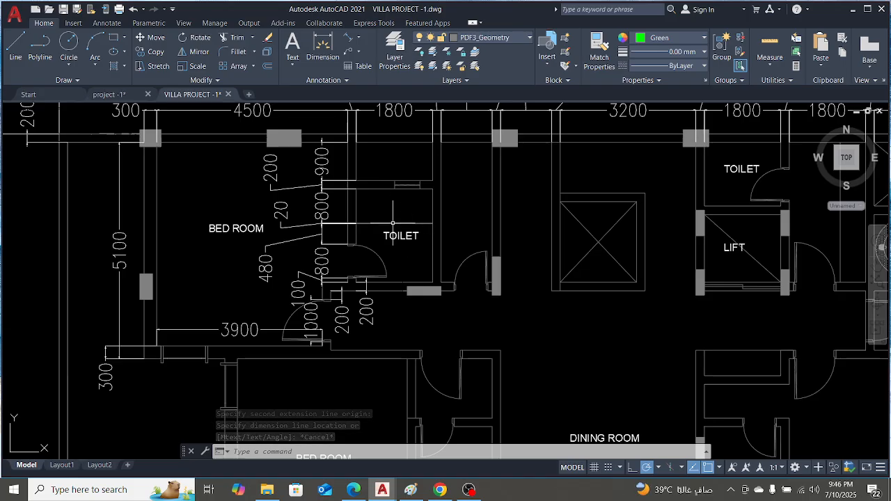
scroll(438, 237, "down", 4)
scroll(434, 235, "up", 2)
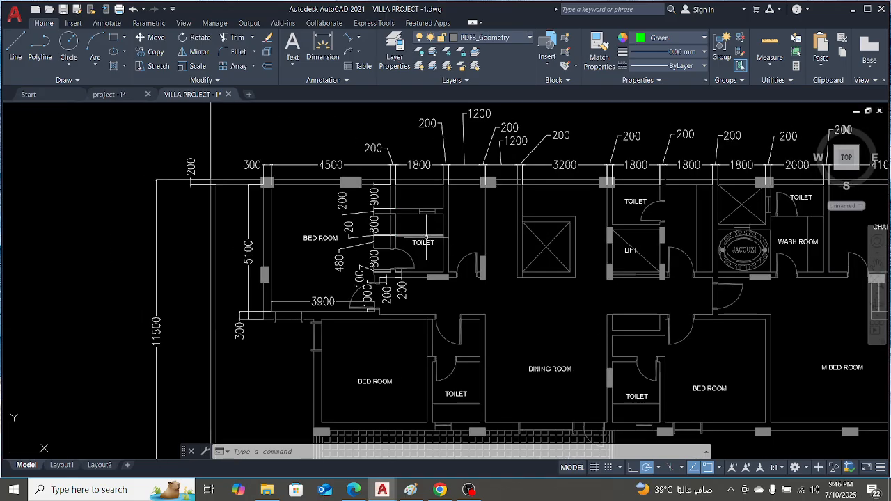
key("Escape")
scroll(408, 239, "up", 2)
scroll(409, 238, "up", 2)
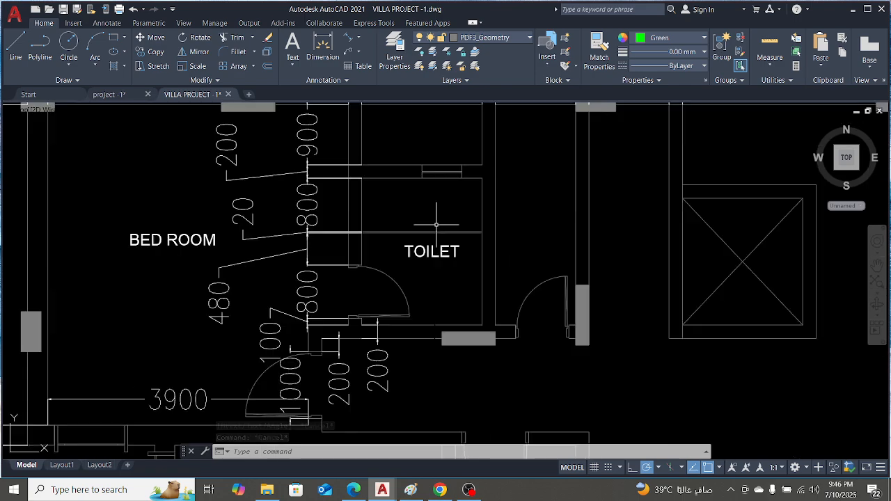
scroll(417, 212, "up", 2)
scroll(412, 201, "down", 2)
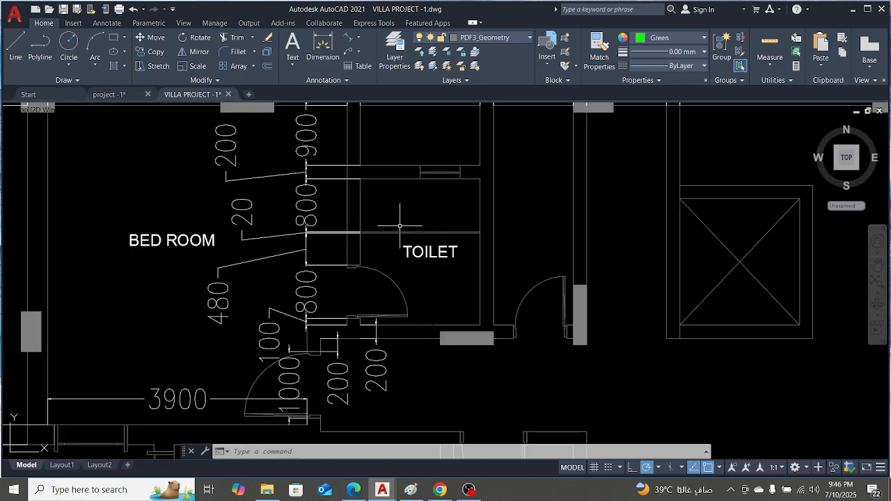
scroll(410, 224, "down", 2)
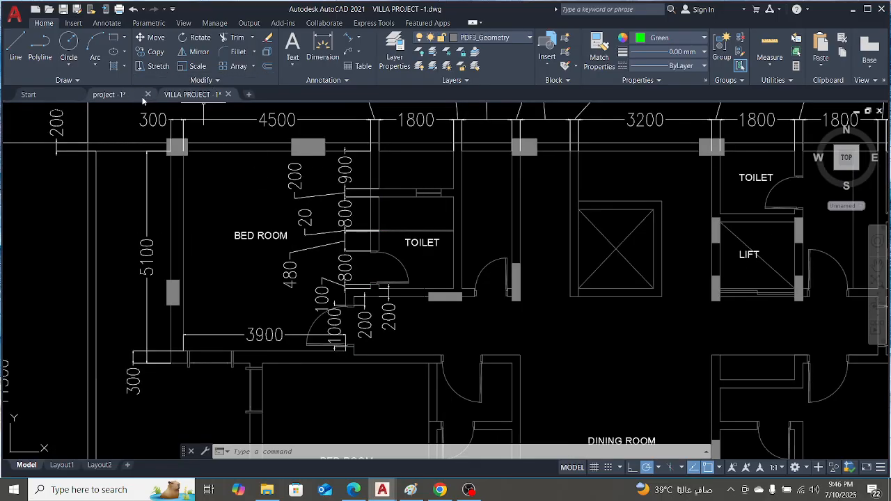
In the project -1 drawing, offset the toilet's bottom inner wall line upward by 1380
left_click(112, 95)
scroll(348, 278, "up", 2)
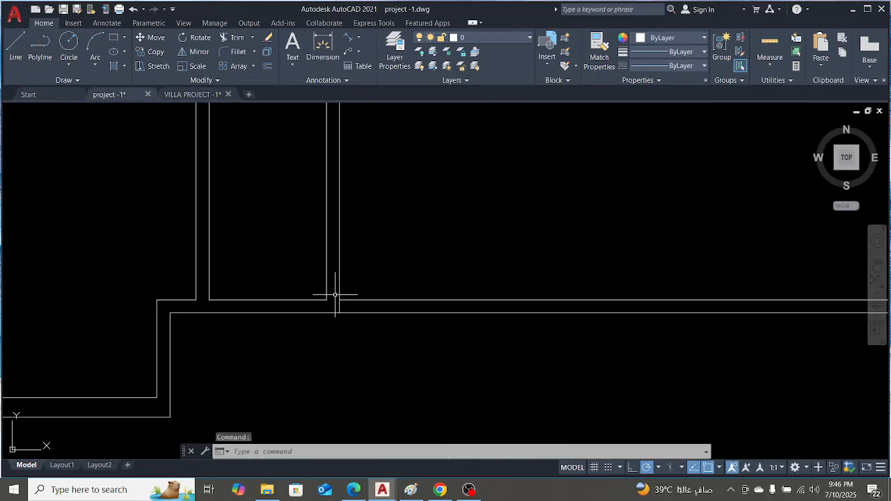
key("Escape")
type("o")
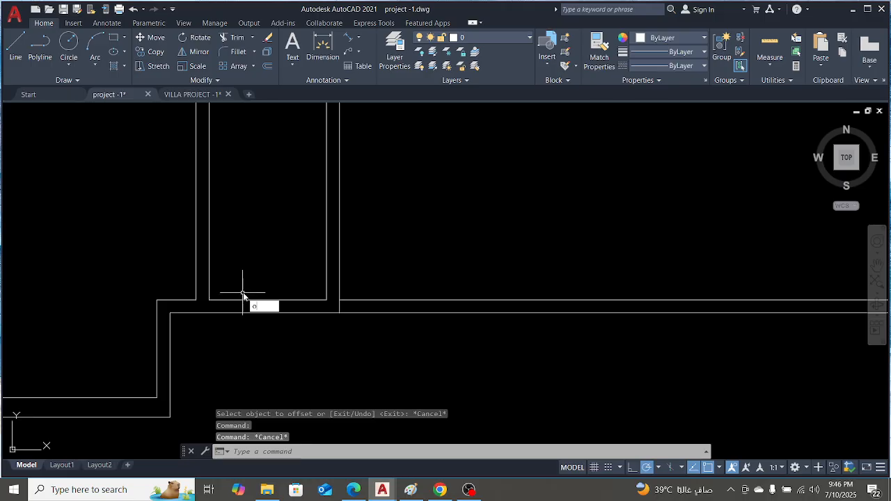
key("Return")
type("1380")
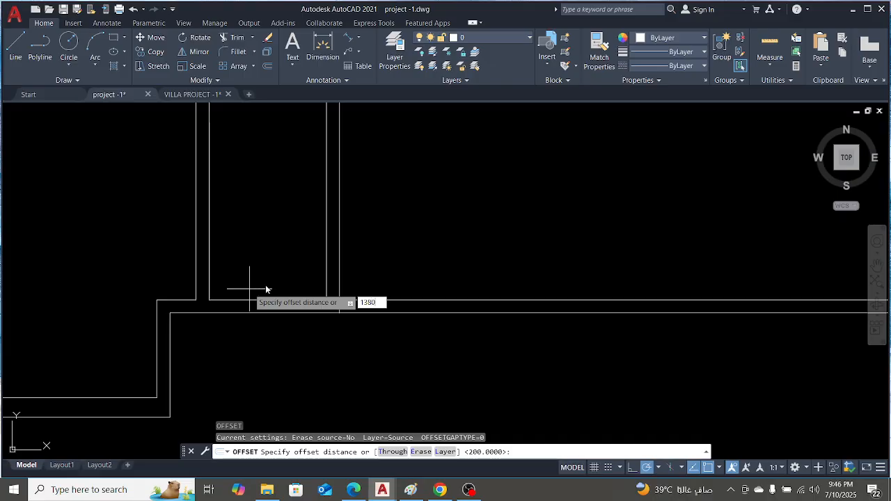
key("Return")
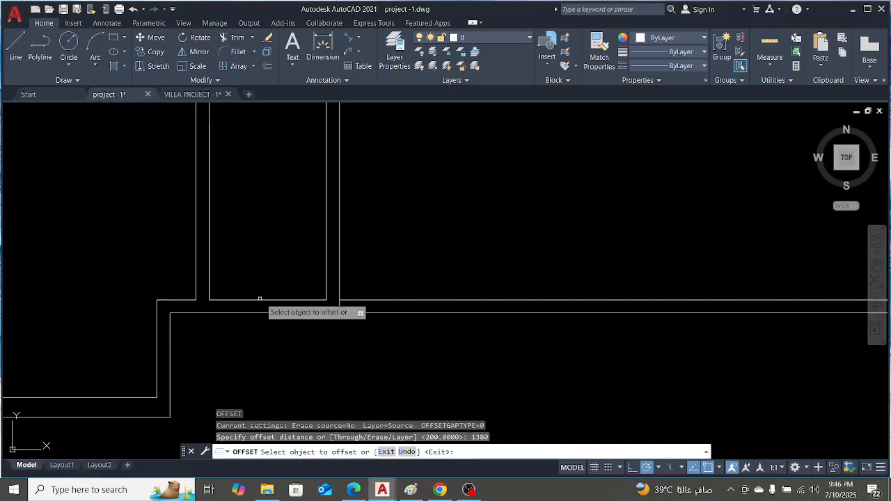
left_click(258, 301)
left_click(282, 244)
key("Escape")
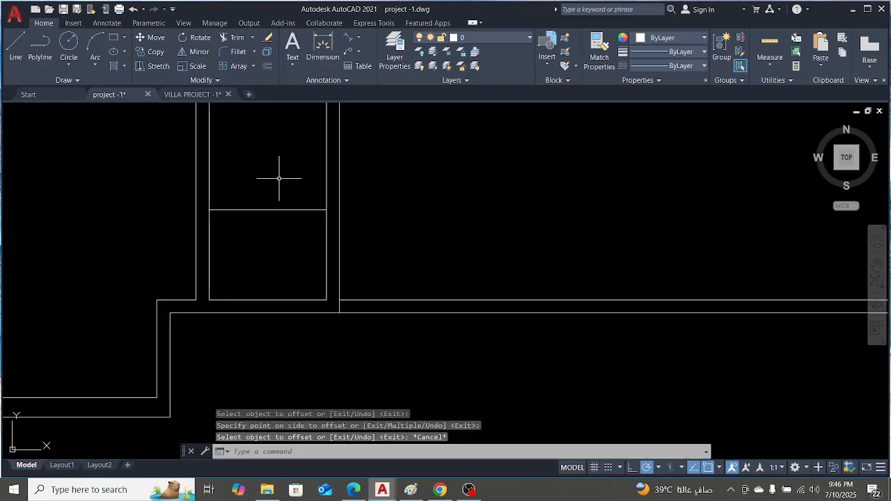
scroll(294, 201, "up", 2)
type("0")
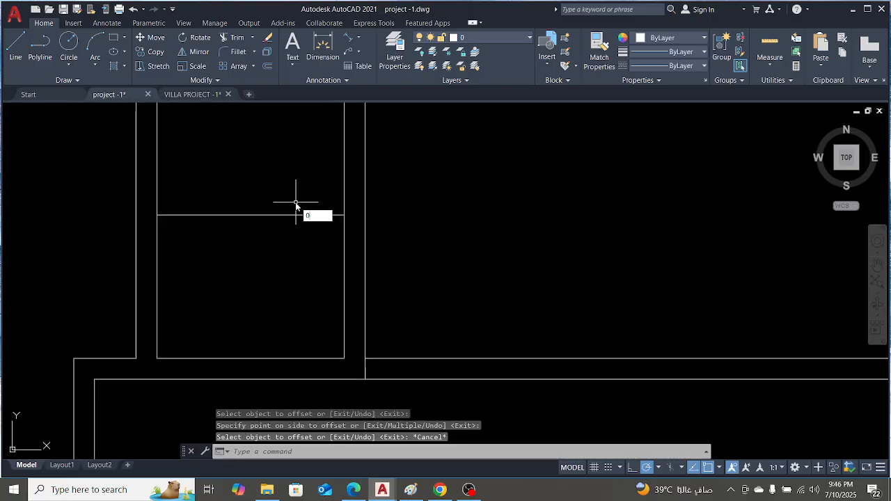
key("Return")
key("Escape")
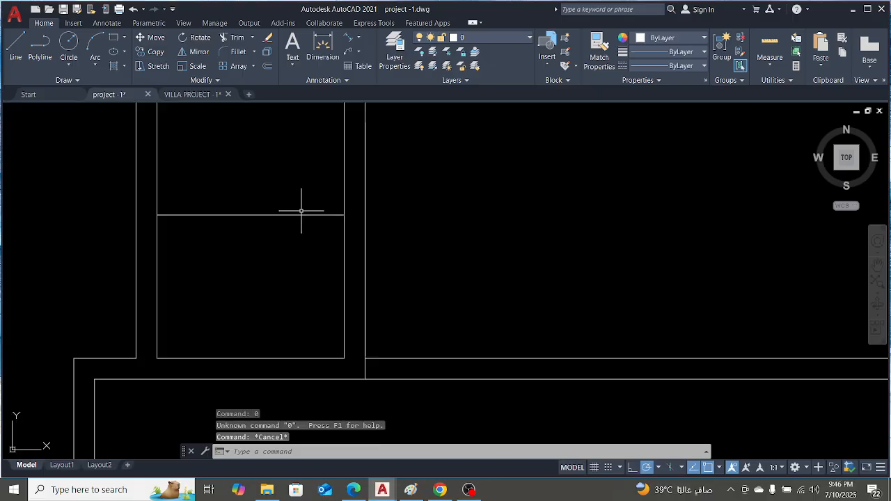
Offset the toilet's new partition line upward by 20 to form the partition thickness
type("o")
key("Return")
type("20")
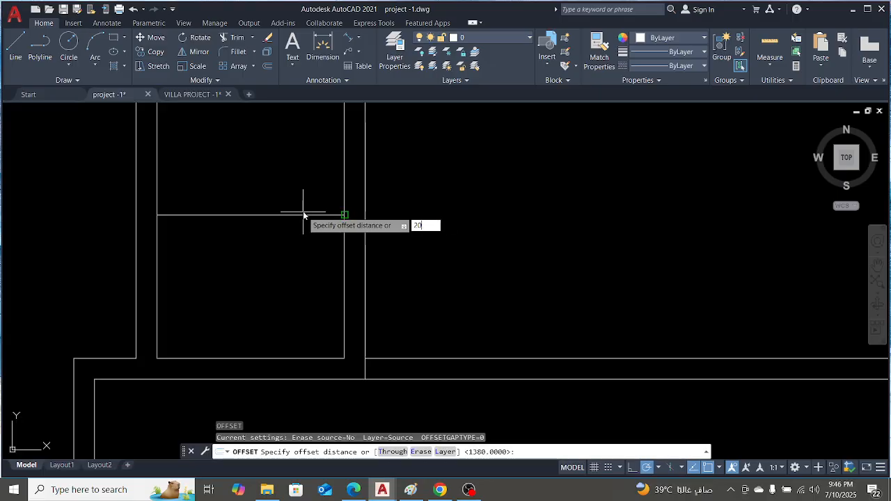
key("Return")
scroll(303, 212, "up", 4)
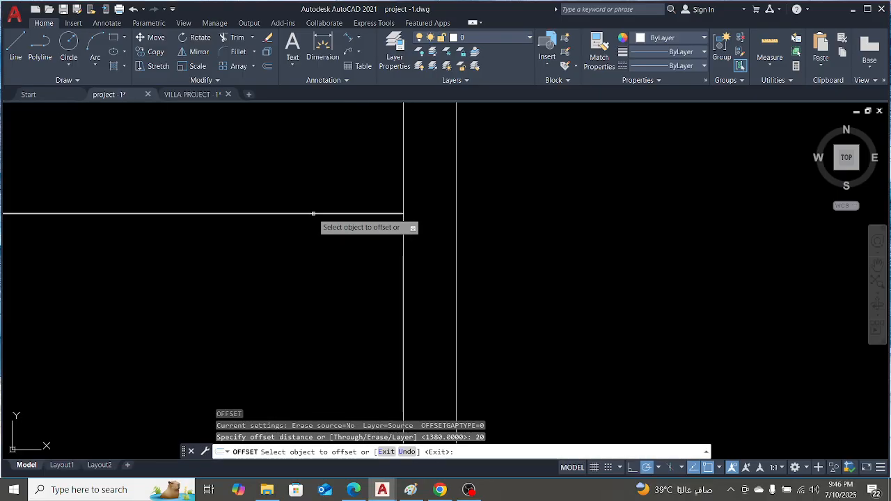
left_click(319, 214)
left_click(324, 189)
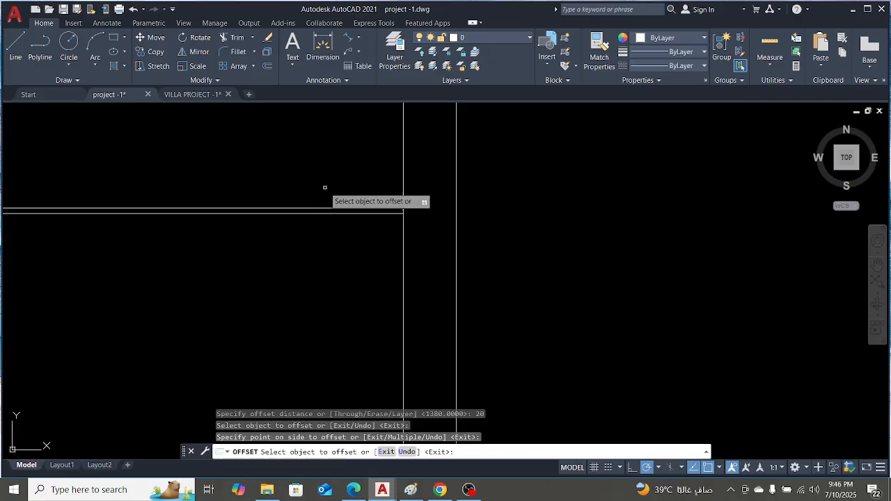
scroll(461, 235, "down", 2)
key("Escape")
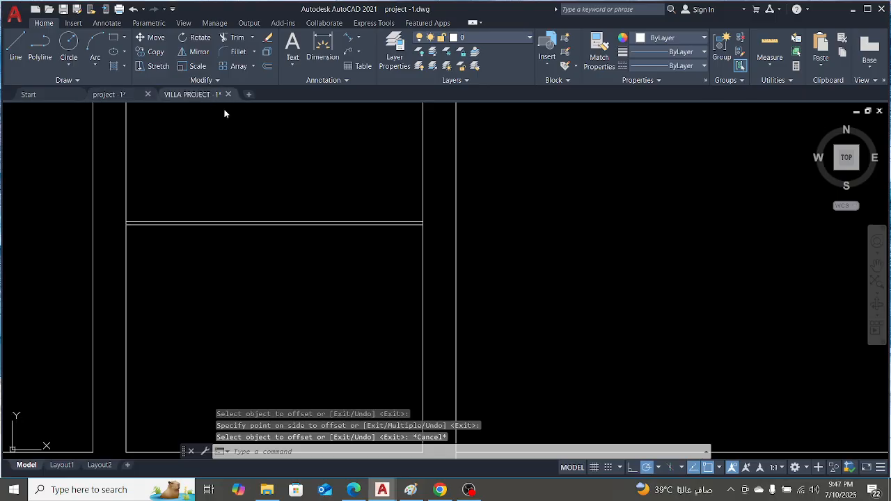
In the VILLA PROJECT -1 reference plan, measure from the toilet's upper inner corner down to the partition with an unplaced aligned dimension
scroll(405, 222, "up", 3)
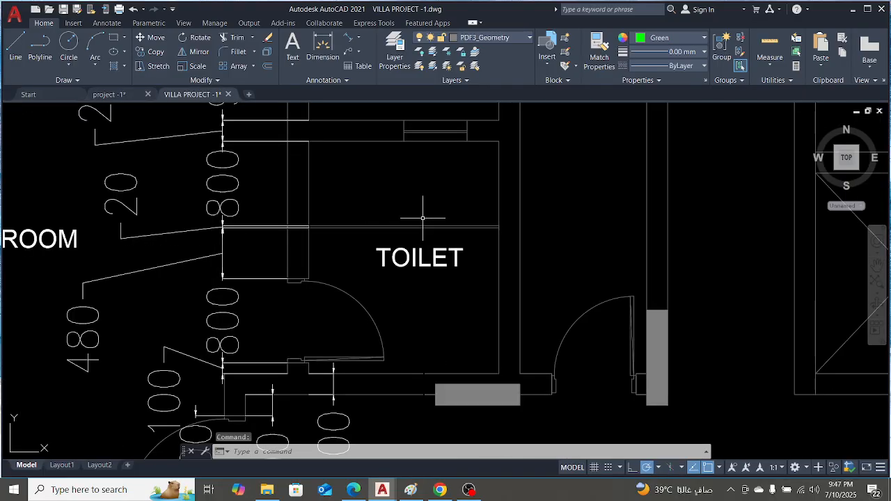
scroll(403, 248, "down", 2)
scroll(436, 175, "up", 2)
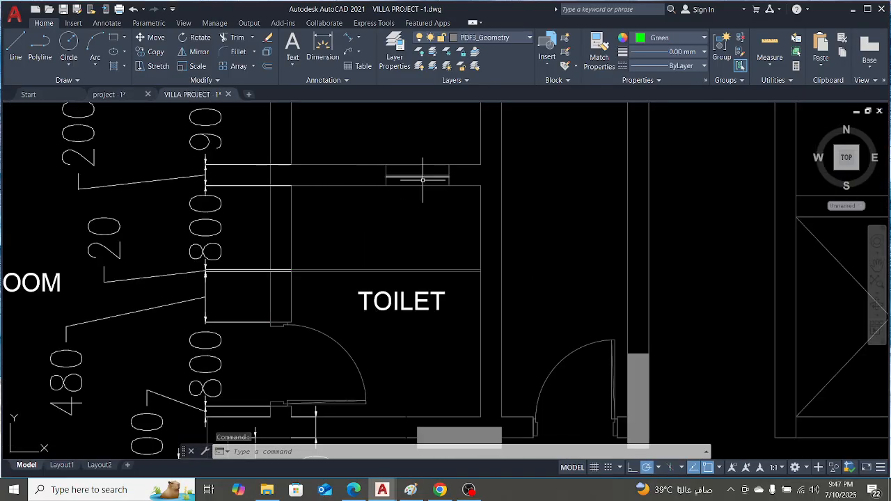
left_click(348, 37)
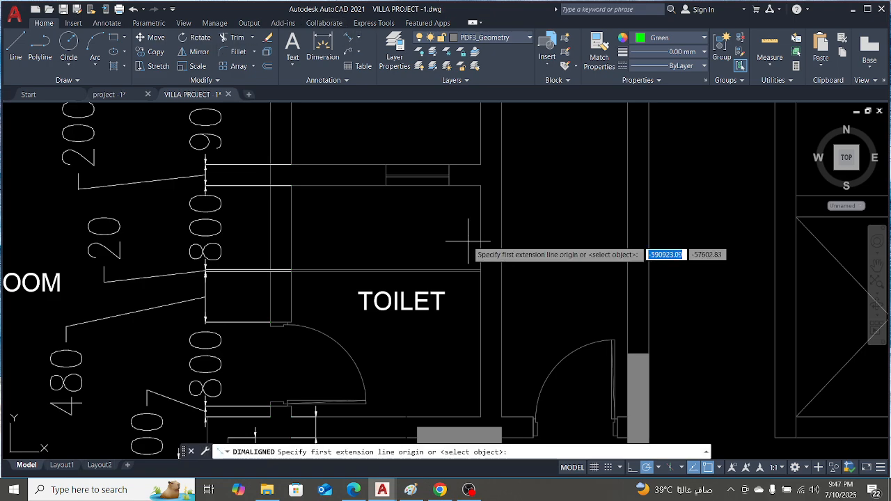
left_click(480, 185)
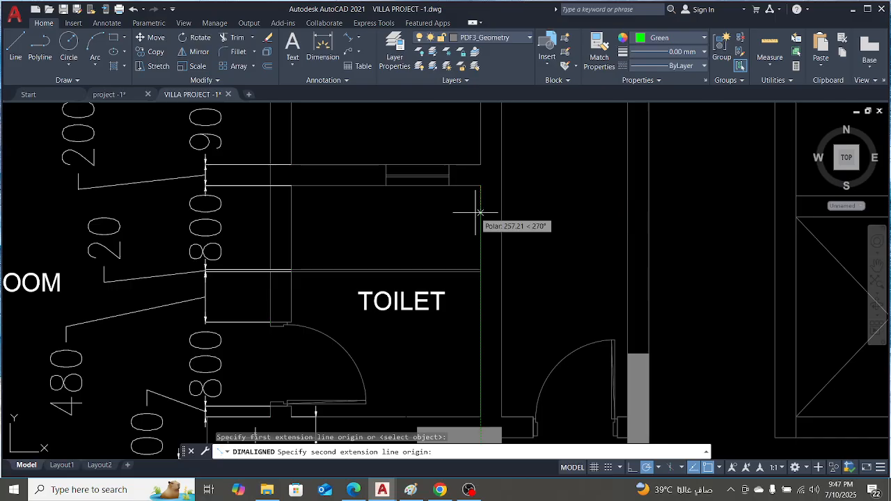
scroll(480, 218, "up", 5)
left_click(515, 285)
scroll(514, 285, "down", 4)
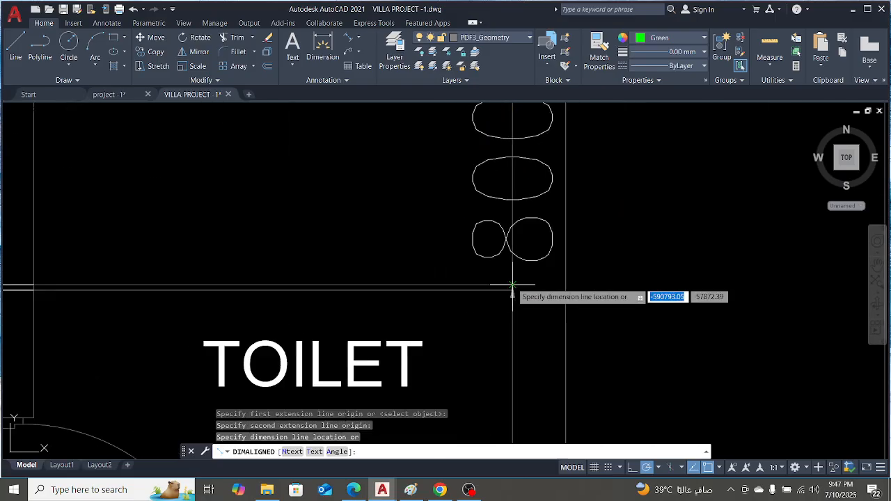
key("Escape")
In the project -1 drawing, offset the toilet partition's upper line upward by 800
left_click(111, 94)
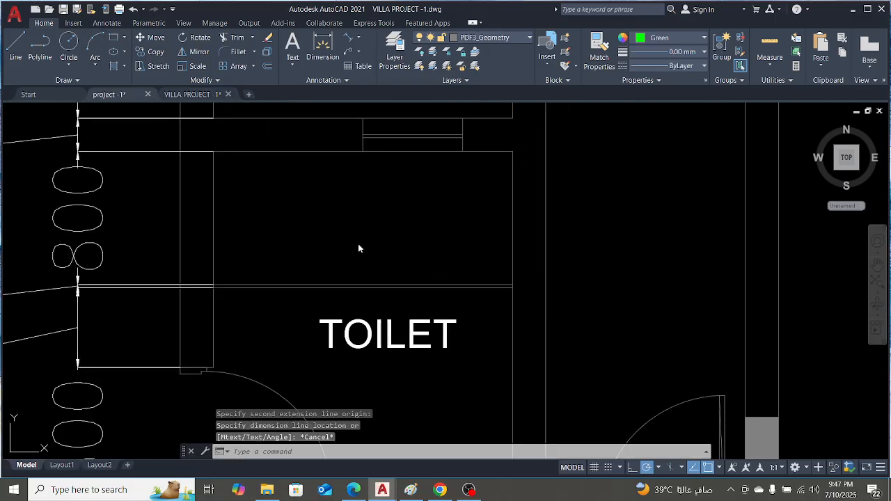
scroll(463, 291, "down", 2)
scroll(391, 208, "up", 2)
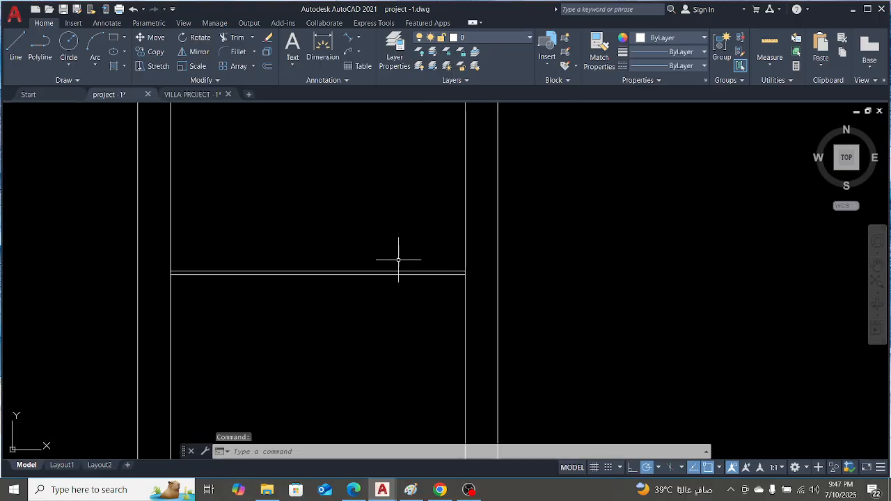
type("o")
key("Return")
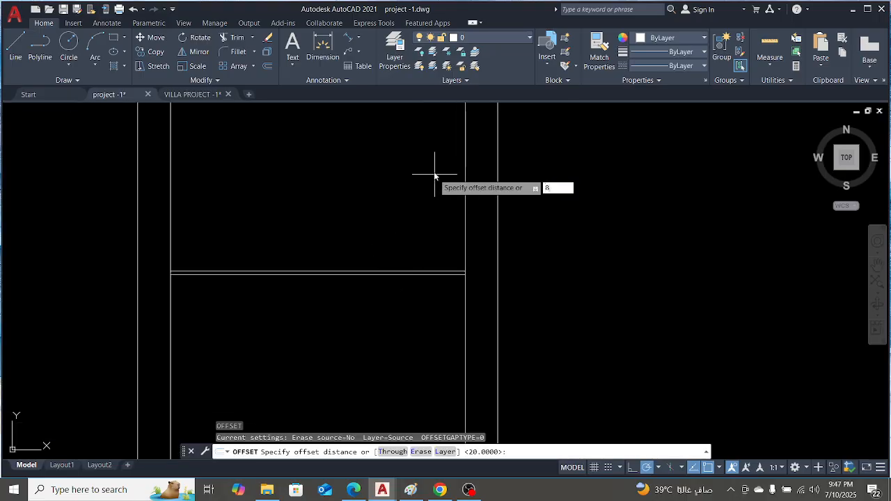
type("800")
key("Return")
scroll(398, 268, "up", 4)
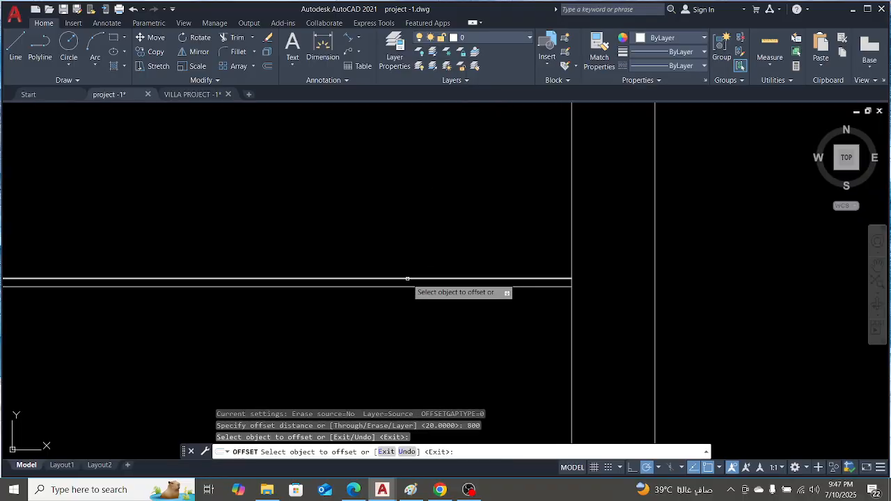
left_click(407, 279)
left_click(417, 257)
scroll(446, 245, "down", 6)
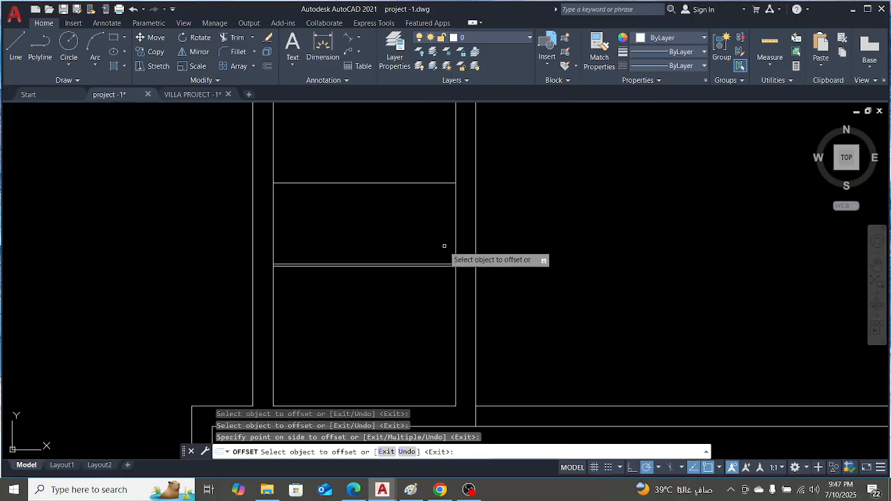
key("Escape")
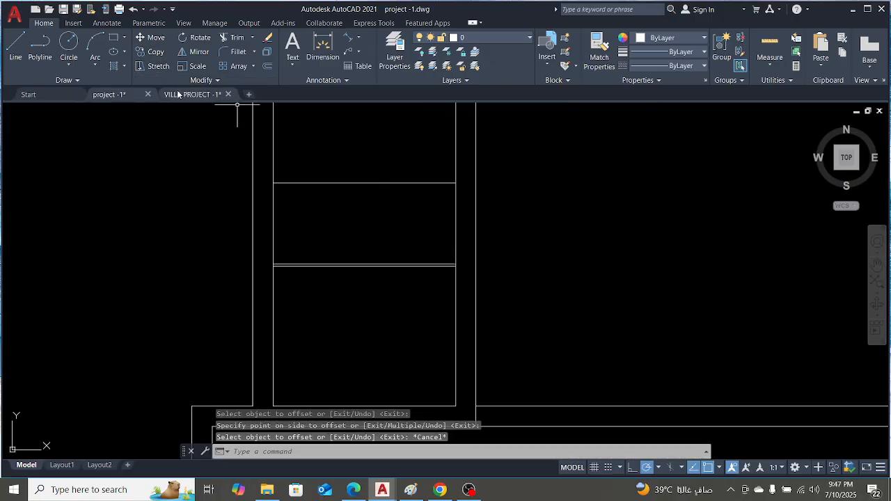
In the VILLA PROJECT -1 reference plan, measure the thickness of the wall above the toilet with an unplaced aligned dimension
left_click(202, 93)
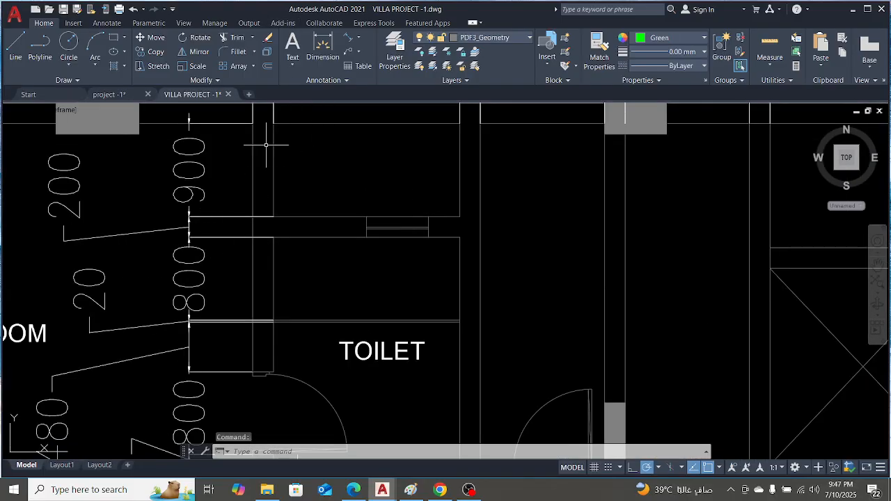
left_click(345, 38)
scroll(456, 222, "up", 2)
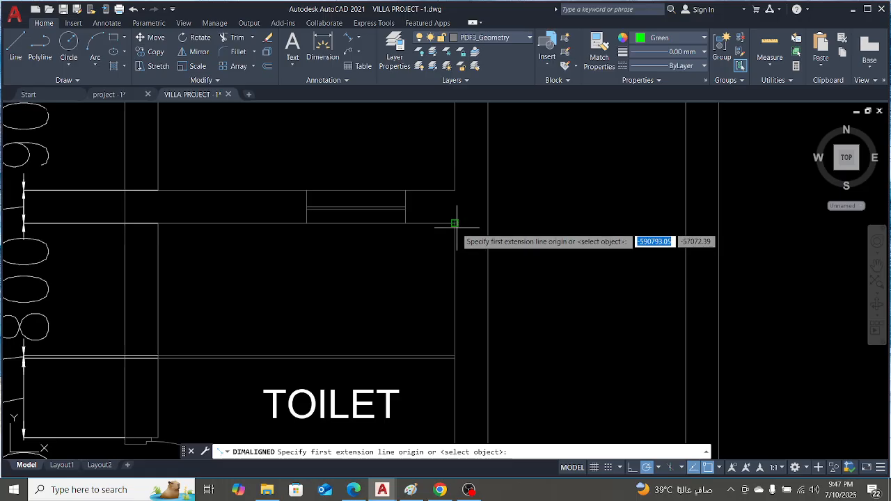
left_click(456, 223)
left_click(455, 190)
scroll(456, 205, "down", 3)
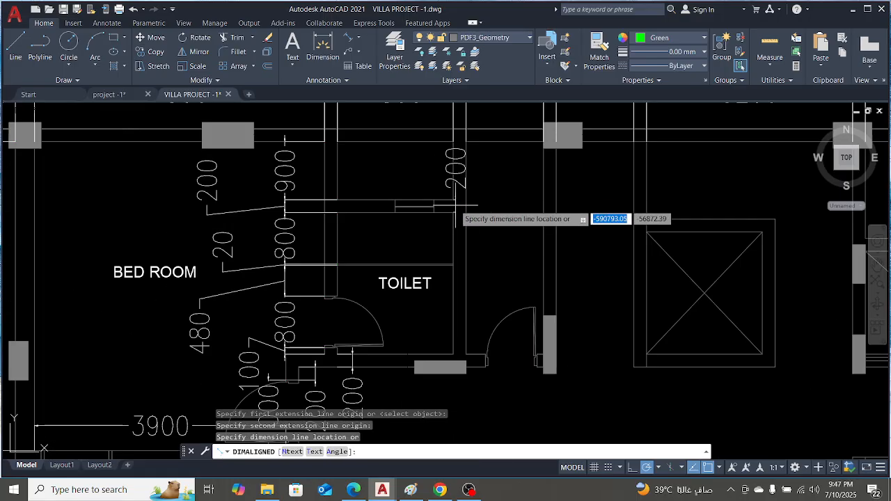
key("Escape")
In the project -1 drawing, offset the toilet's upper wall line upward by 200 to form the wall thickness
left_click(112, 94)
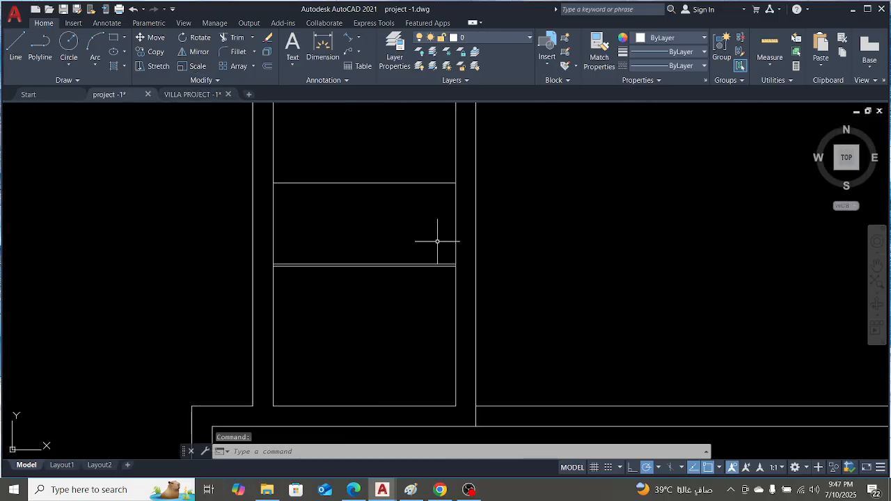
type("o")
key("Return")
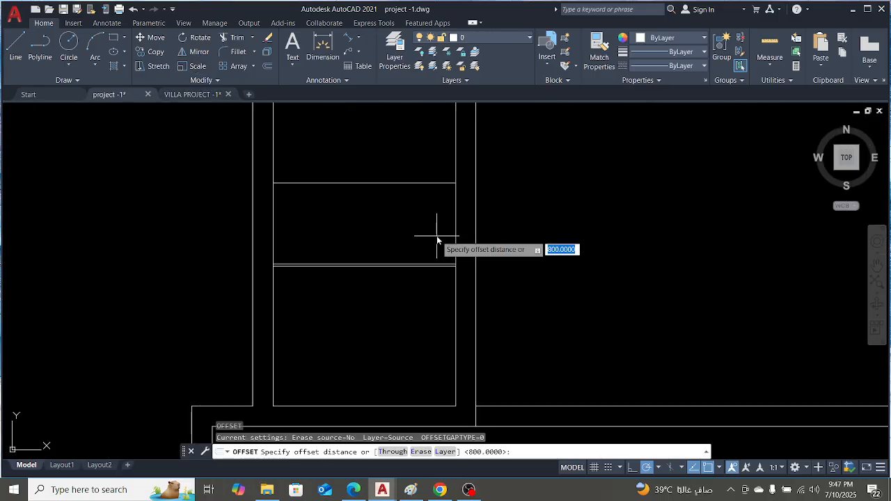
key("Return")
scroll(437, 240, "up", 3)
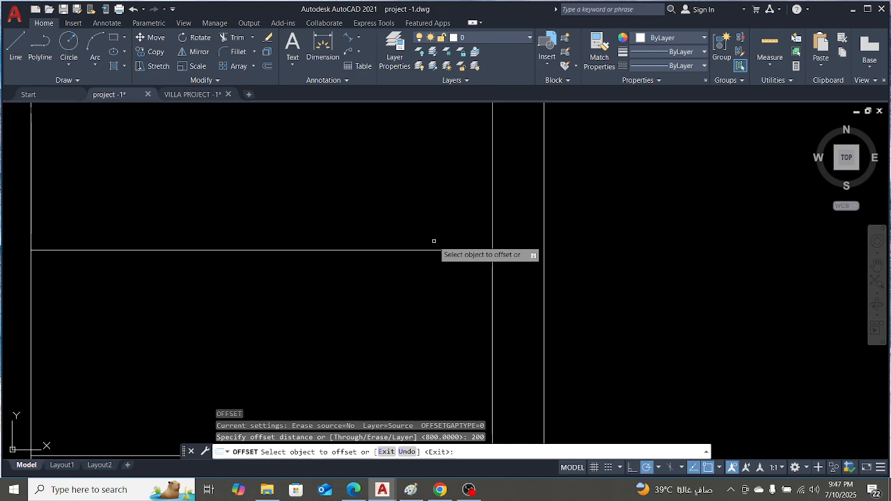
left_click(435, 249)
left_click(434, 225)
scroll(528, 270, "down", 4)
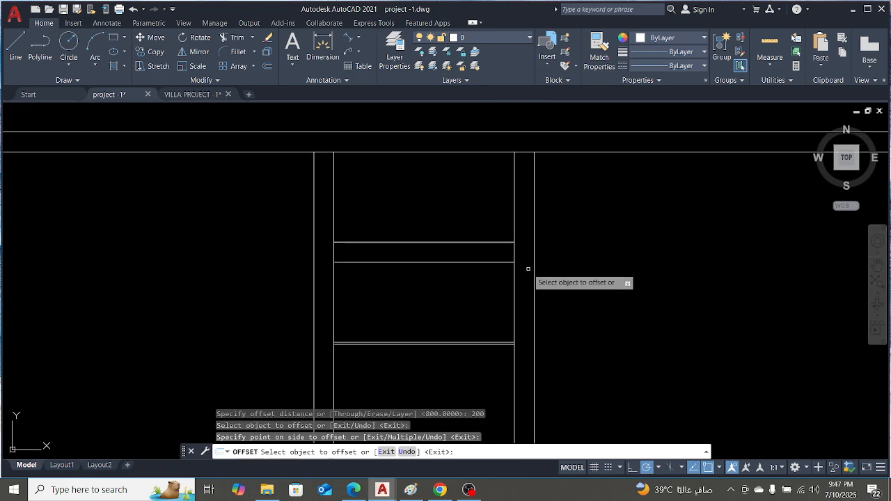
key("Escape")
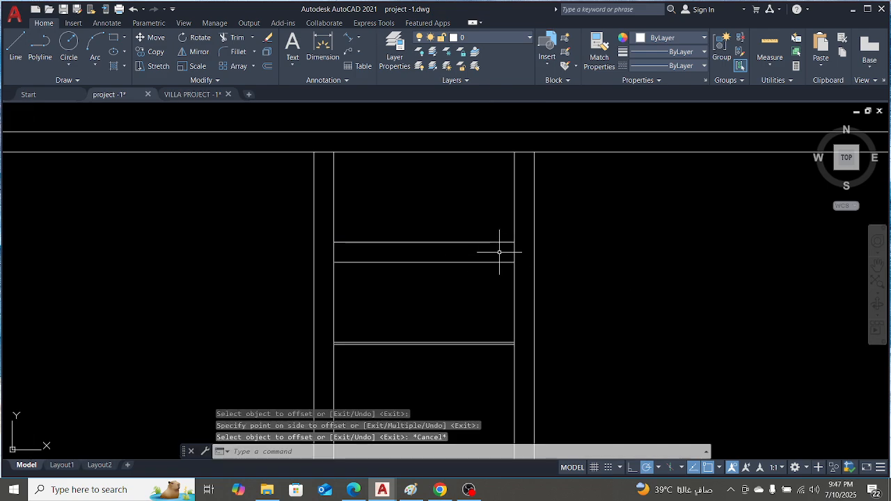
In the VILLA PROJECT -1 reference plan, measure from the right inner wall corner to the toilet window's near edge without placing the dimension
left_click(185, 95)
scroll(487, 261, "down", 3)
scroll(462, 241, "up", 2)
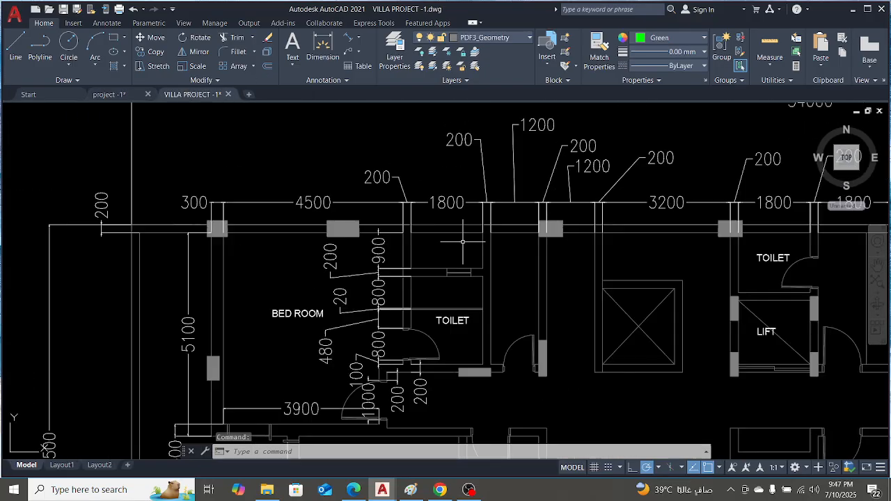
scroll(449, 309, "up", 2)
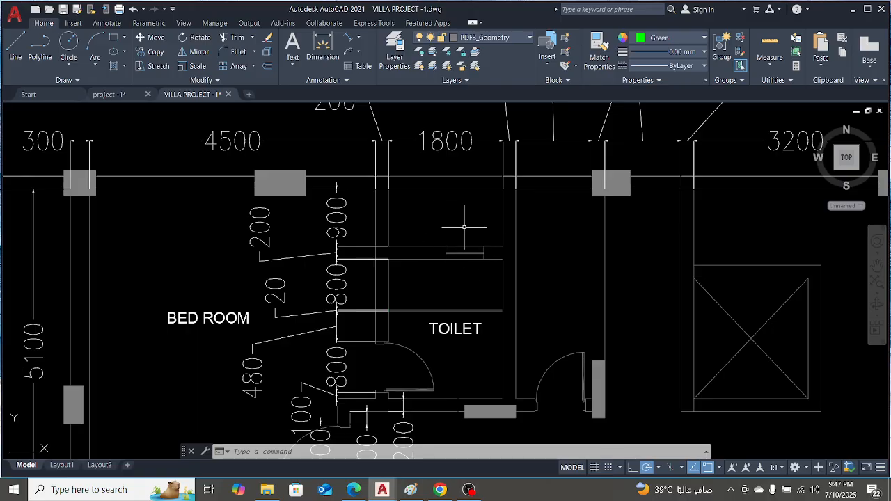
scroll(475, 274, "up", 5)
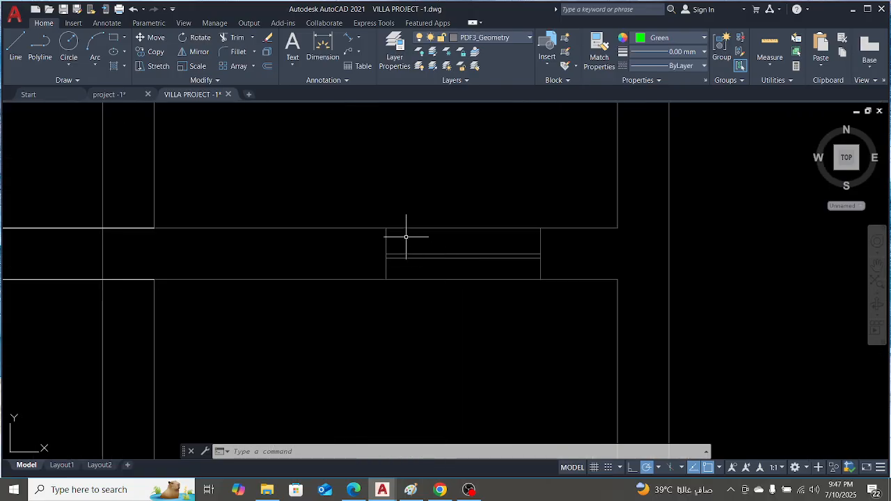
left_click(348, 39)
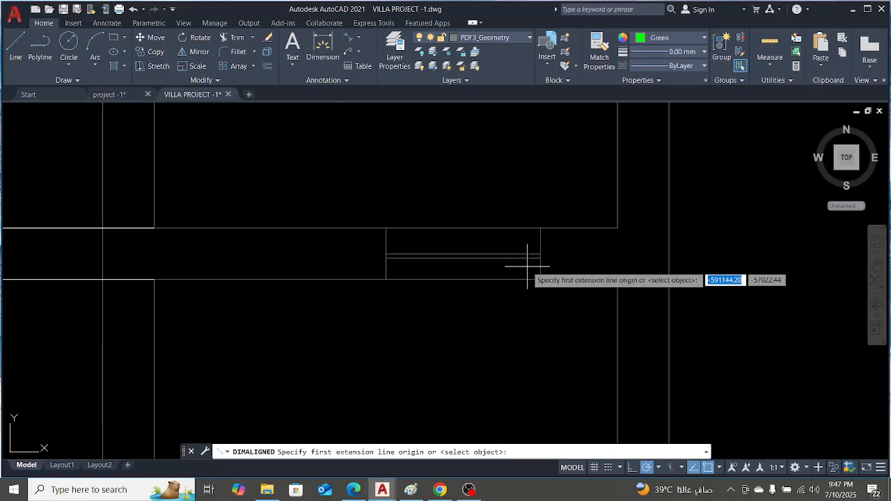
scroll(588, 250, "up", 2)
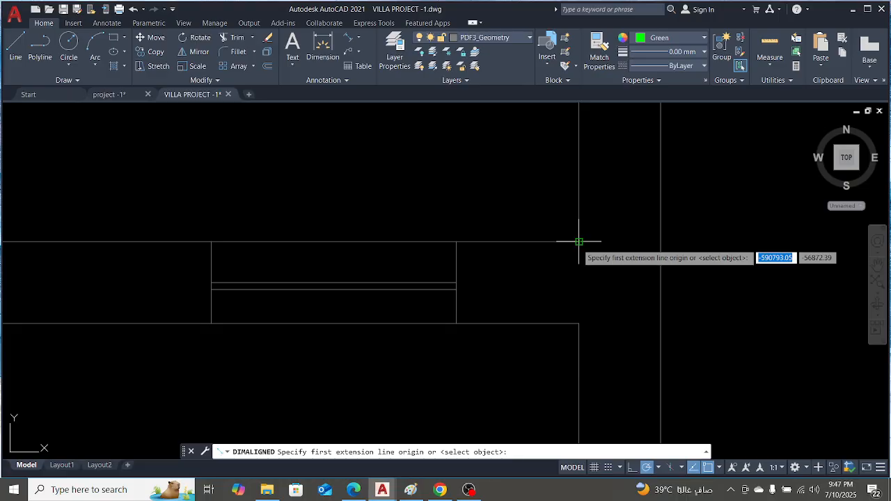
left_click(578, 242)
left_click(459, 242)
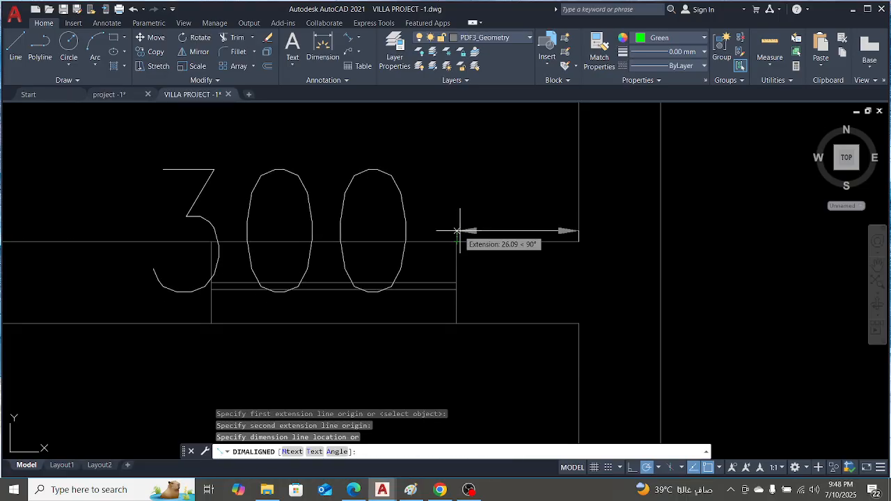
scroll(460, 234, "down", 2)
key("Escape")
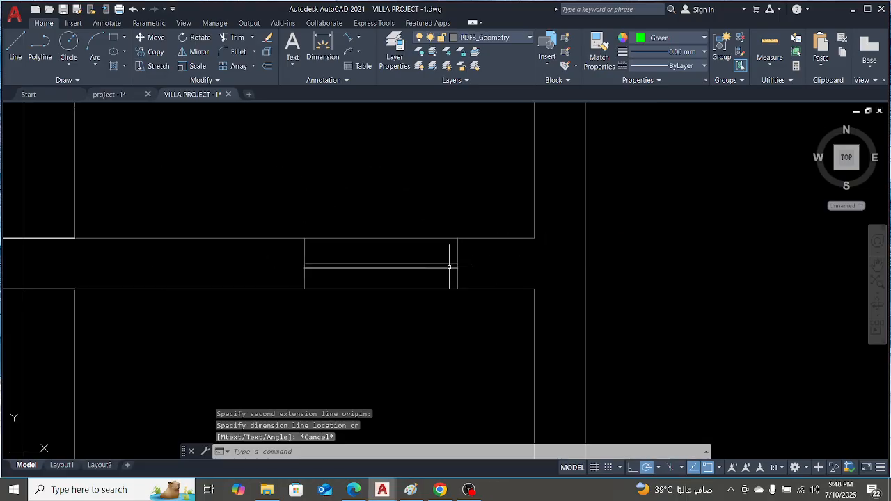
Measure the width of the window in the toilet's upper wall with an aligned dimension, without placing it
left_click(348, 40)
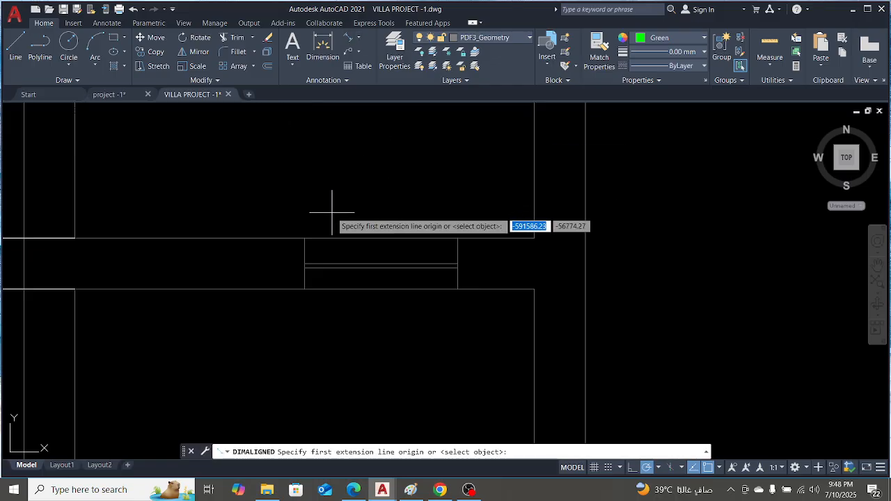
left_click(304, 238)
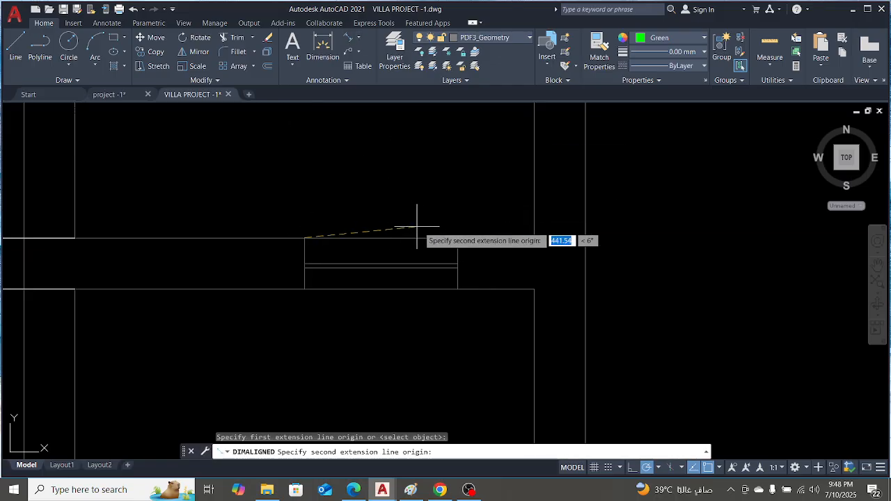
left_click(457, 238)
scroll(451, 203, "down", 2)
key("Escape")
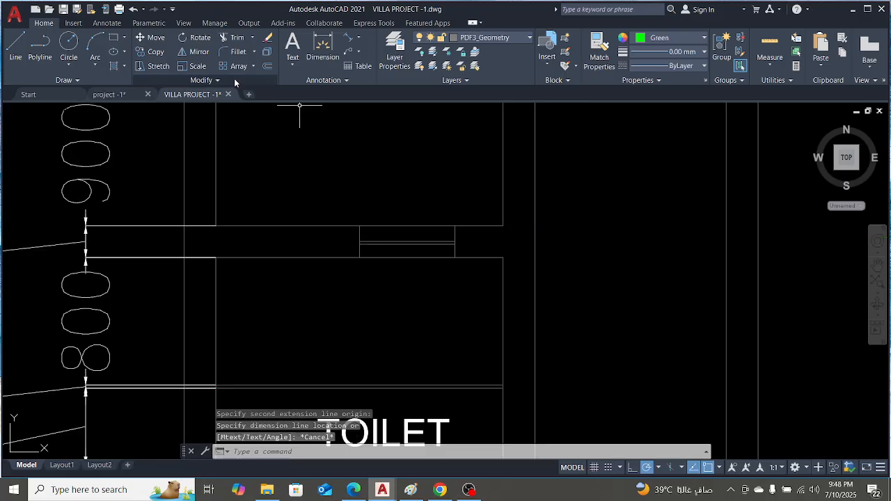
In the project -1 drawing, offset the toilet's right inner wall line 300 to the left for the window's first edge
left_click(120, 97)
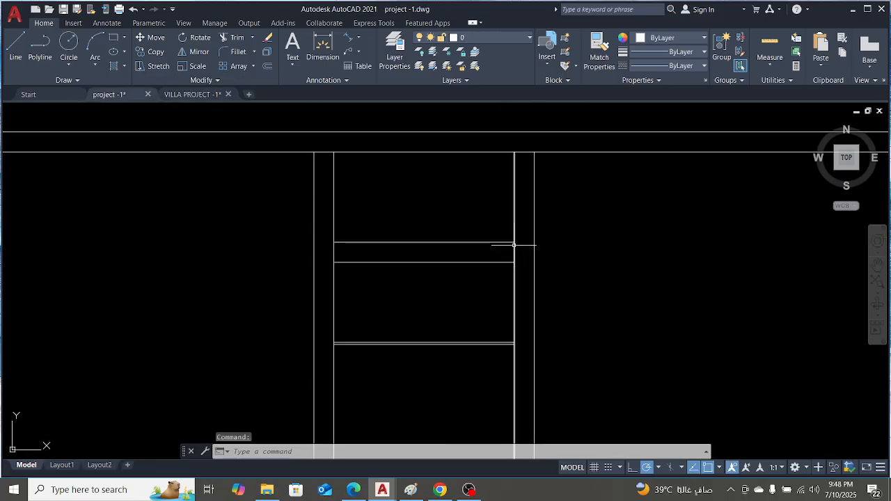
scroll(498, 247, "up", 2)
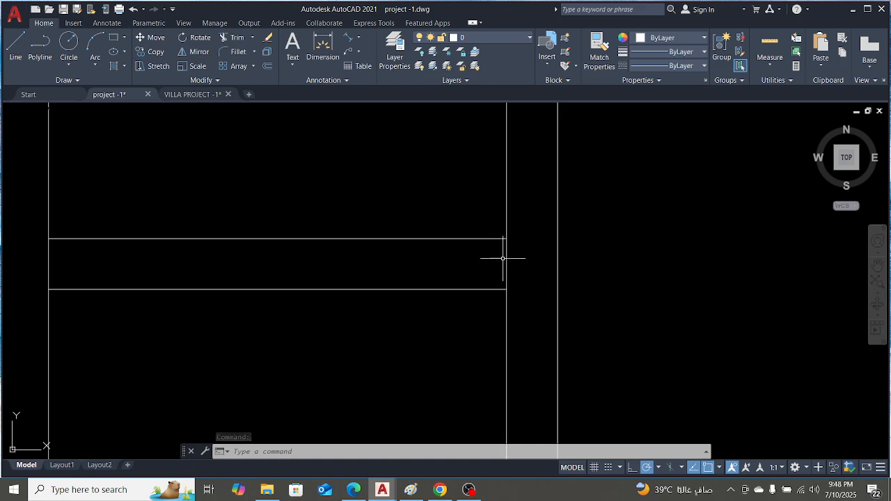
type("o")
key("Return")
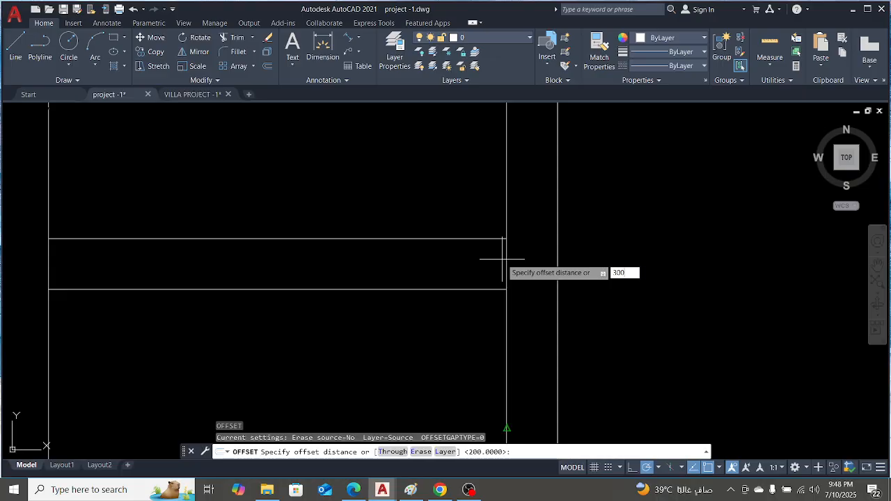
key("Return")
left_click(506, 259)
left_click(367, 259)
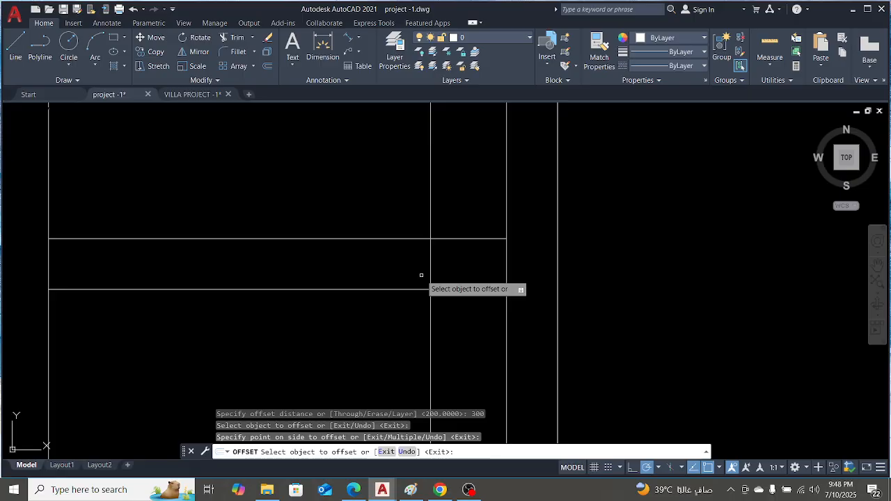
key("Escape")
Offset the window's first edge line 600 to the left to form its second edge
type("o")
key("Return")
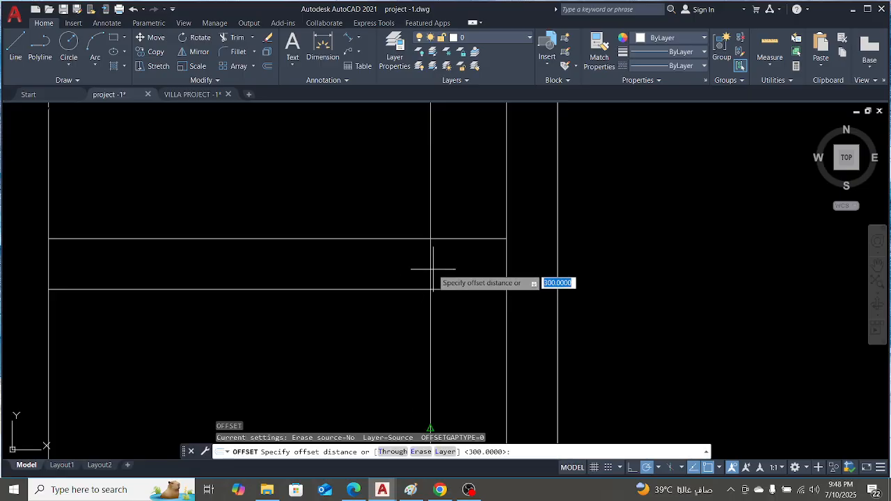
type("6")
key("Return")
left_click(431, 268)
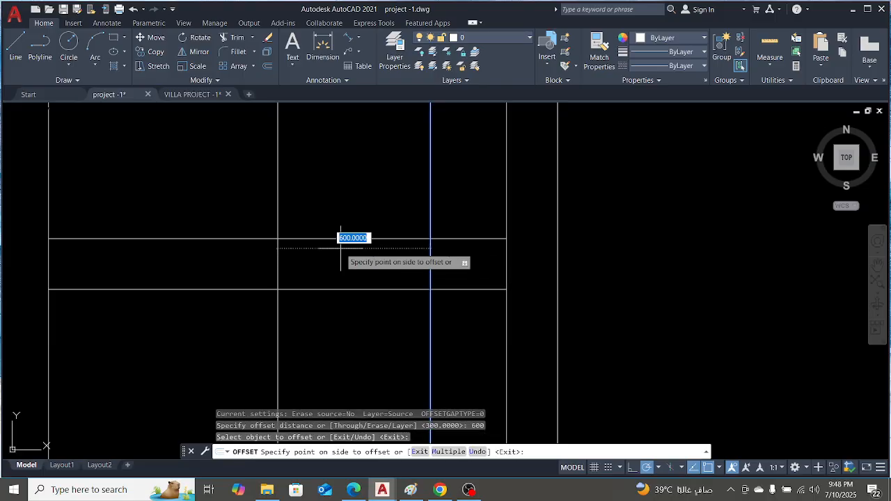
left_click(348, 254)
key("Escape")
Trim both window edge lines above and below the toilet's upper wall so they span only the wall thickness
type("t")
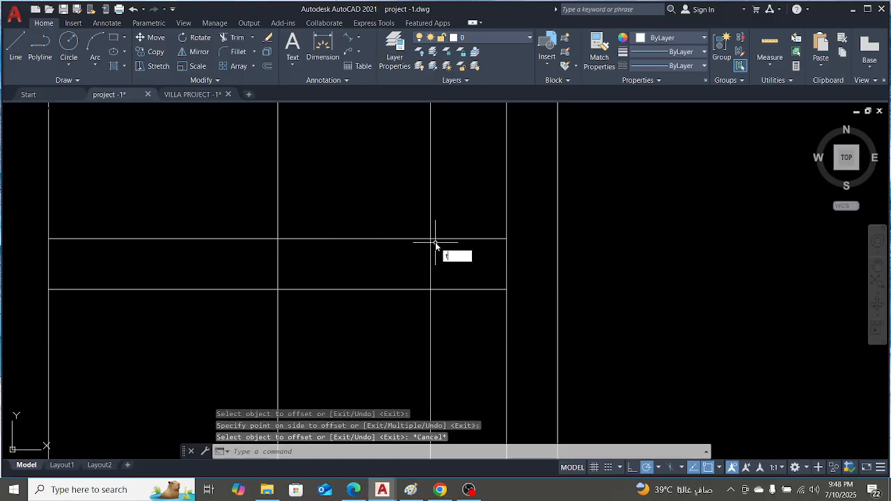
type(" or")
key("Return")
left_click(258, 171)
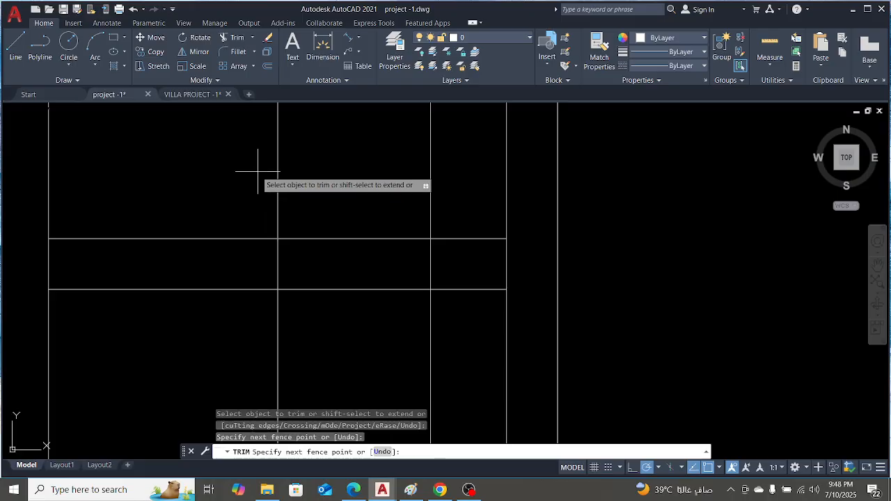
left_click(441, 197)
key("Return")
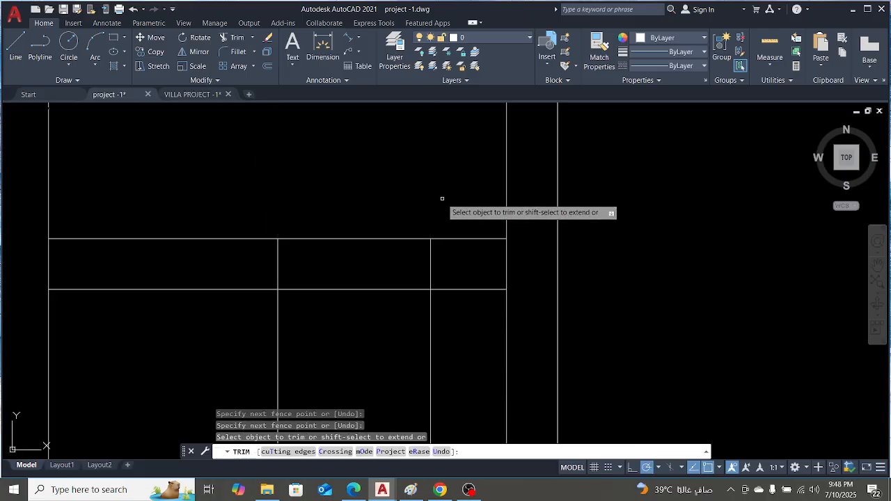
left_click(236, 332)
left_click(449, 333)
key("Return")
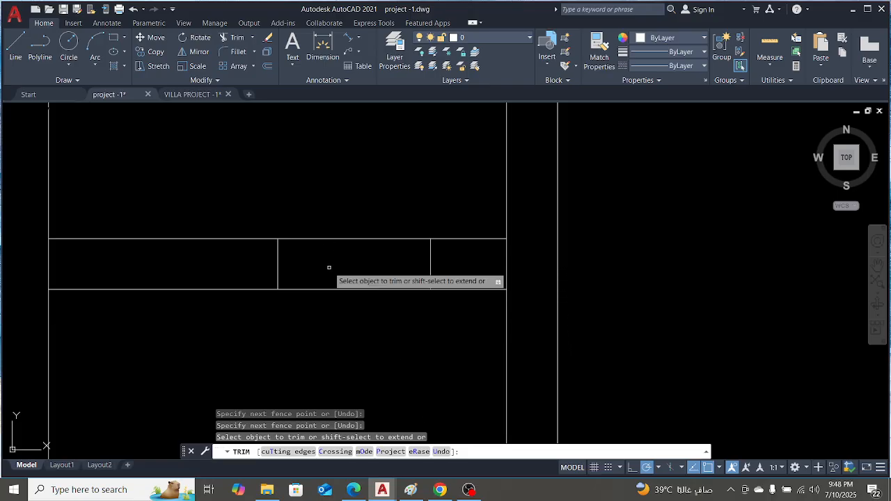
key("Escape")
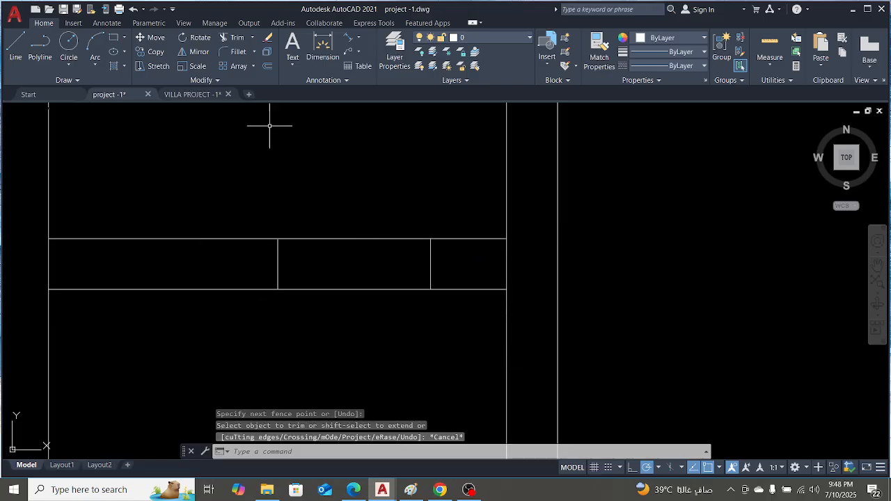
In the VILLA PROJECT -1 reference plan, measure from the wall's upper face to the window's upper glass line without placing the dimension
left_click(180, 98)
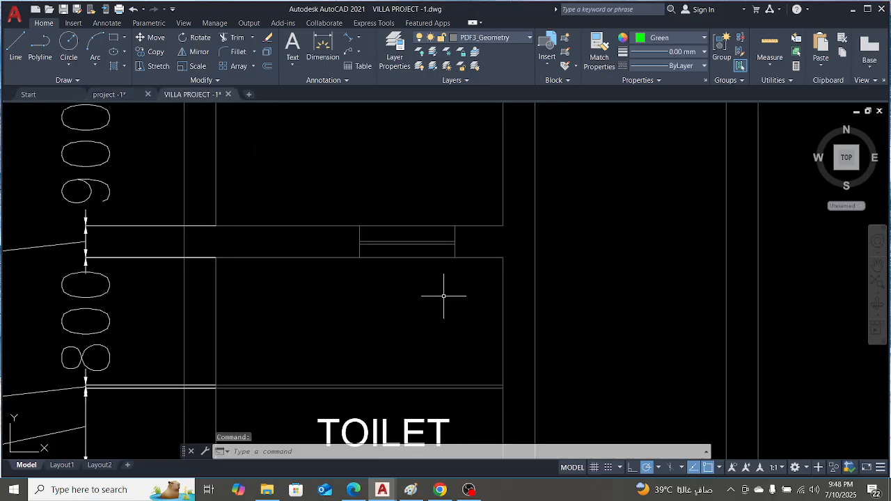
scroll(387, 260, "up", 2)
scroll(356, 231, "up", 3)
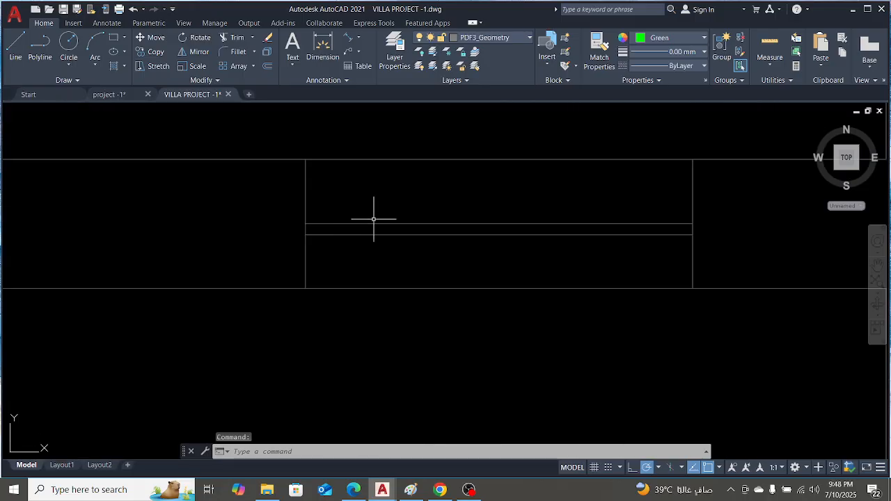
left_click(348, 39)
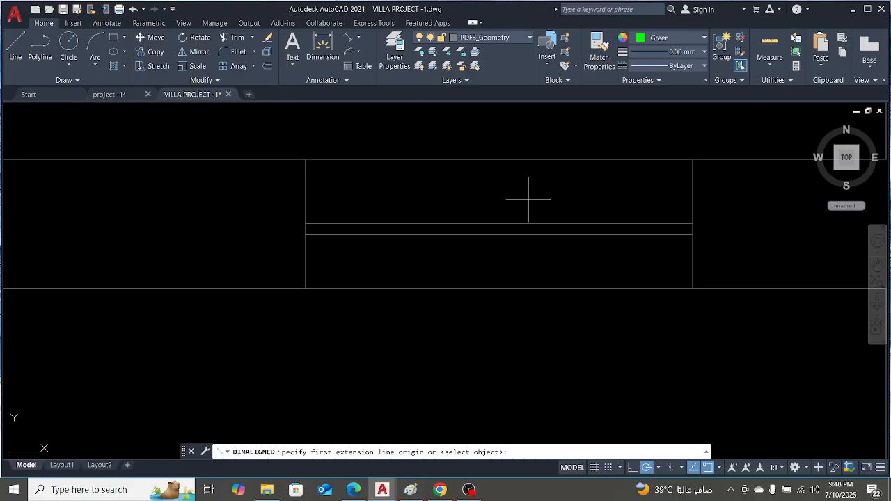
scroll(724, 184, "up", 2)
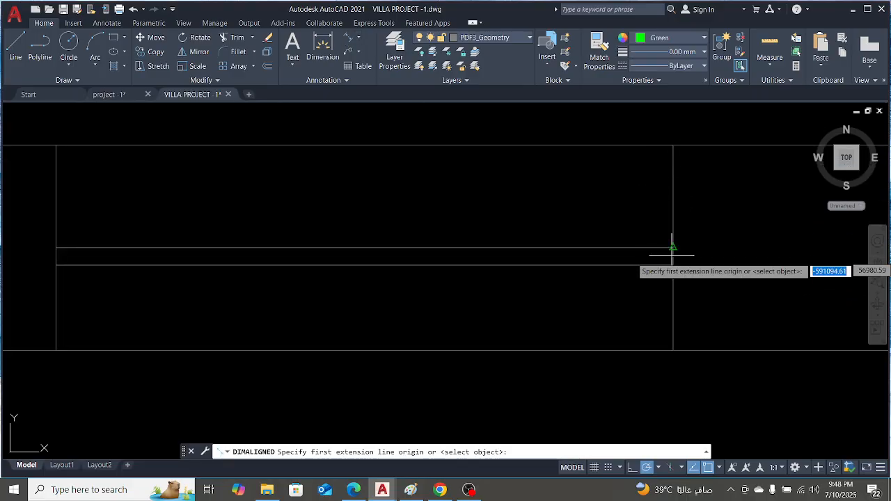
left_click(672, 145)
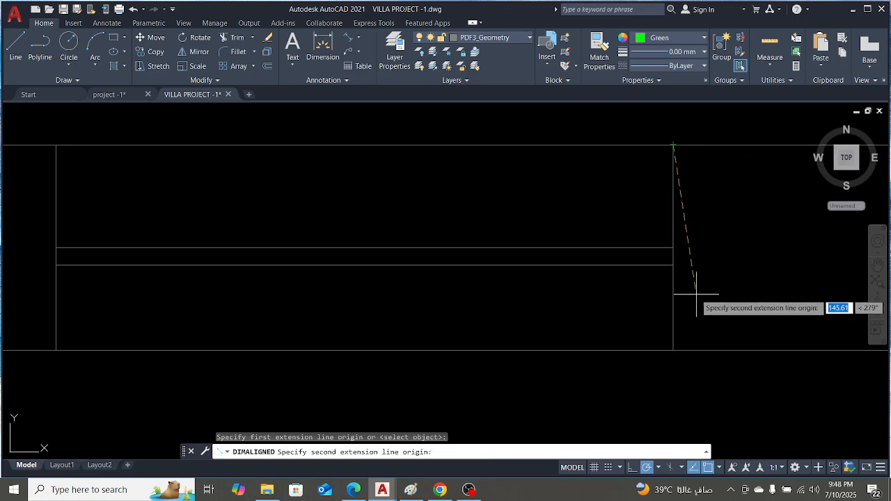
left_click(671, 247)
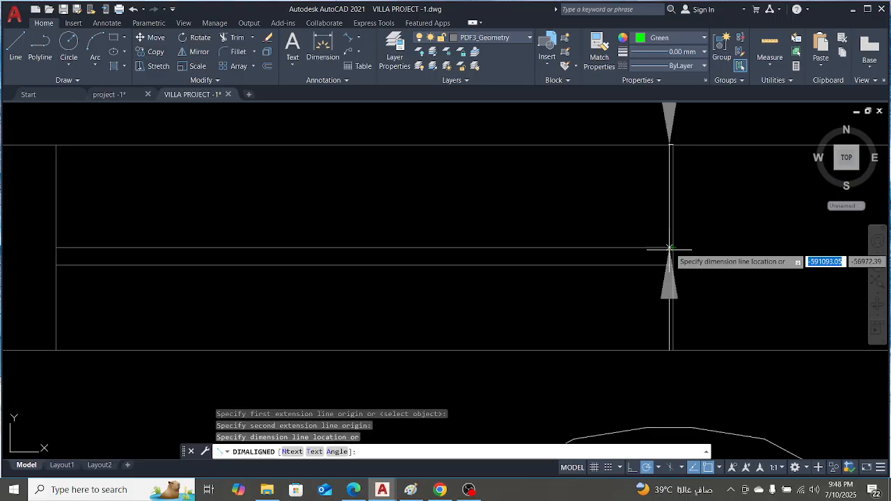
scroll(662, 249, "up", 5)
key("Escape")
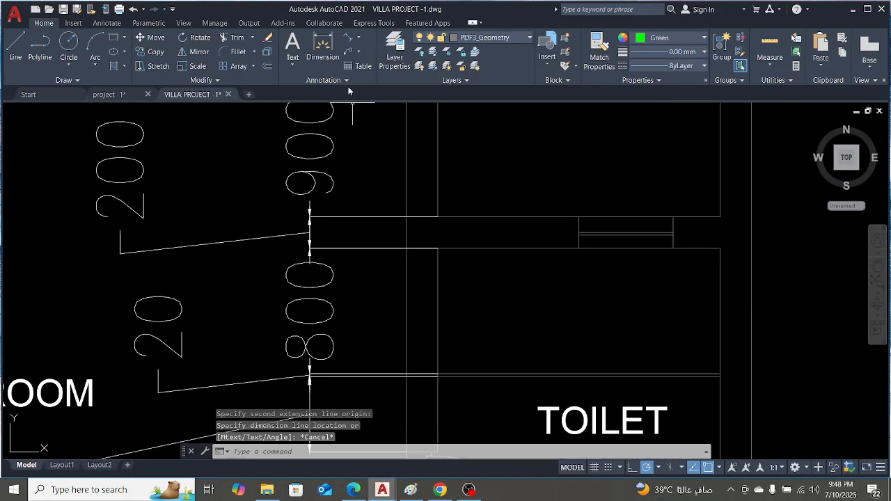
Measure the gap between the window's two glass lines with an aligned dimension, without placing it
scroll(671, 238, "up", 2)
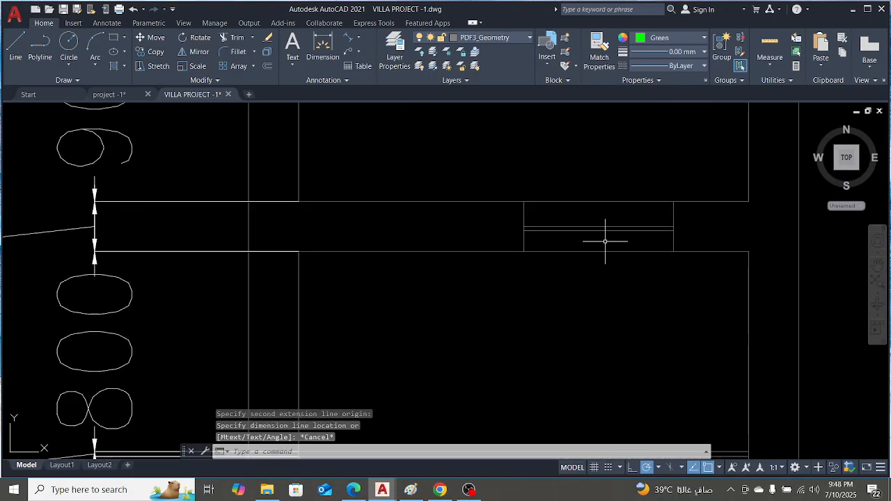
key("Return")
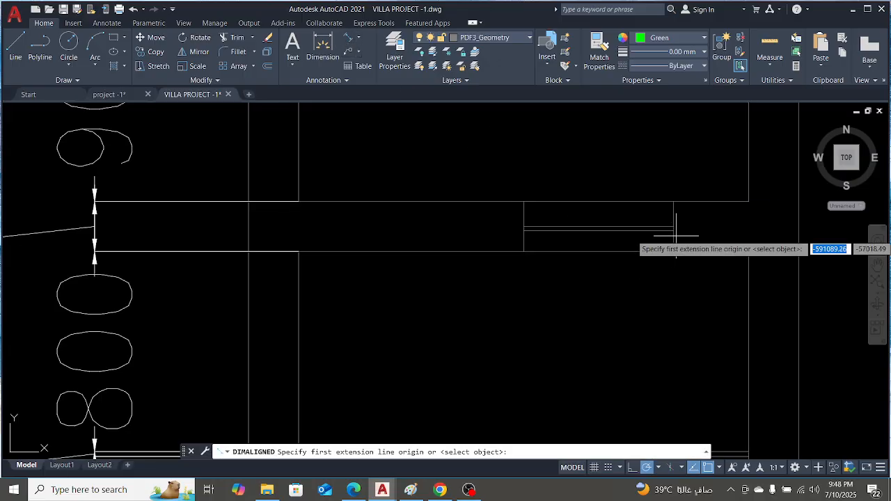
scroll(656, 234, "up", 2)
left_click(655, 200)
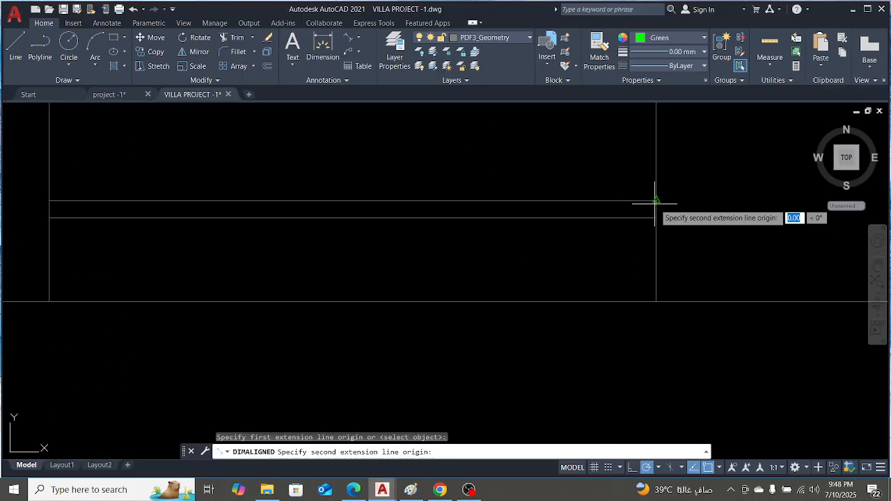
left_click(655, 217)
scroll(654, 218, "down", 3)
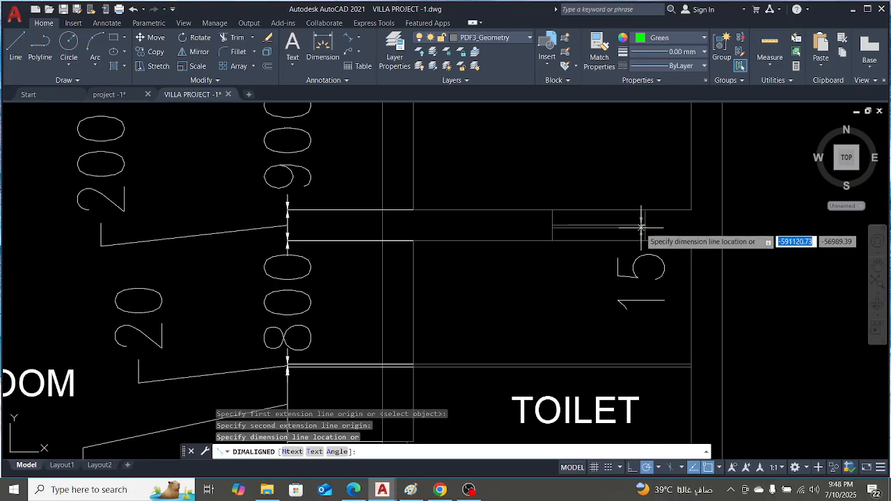
key("Escape")
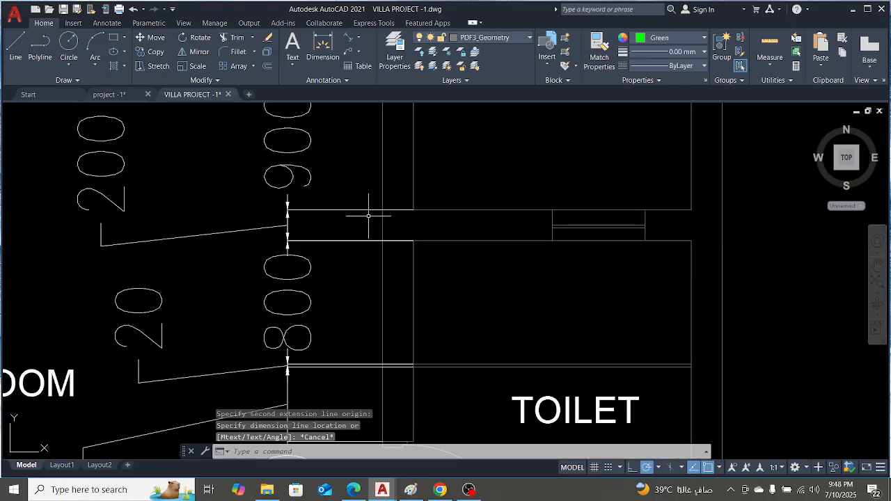
In the project -1 drawing, offset the upper line of the toilet's window wall 100 downward for the first glass line
left_click(113, 95)
scroll(379, 237, "up", 2)
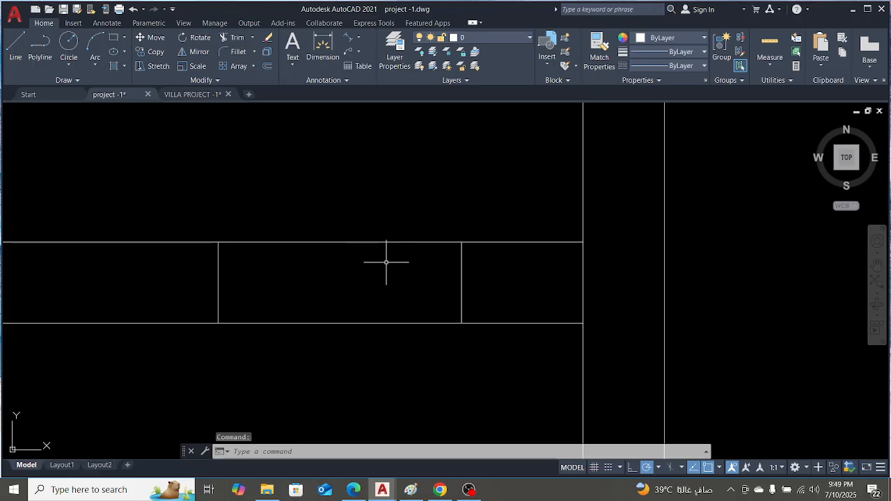
key("Escape")
key("Escape")
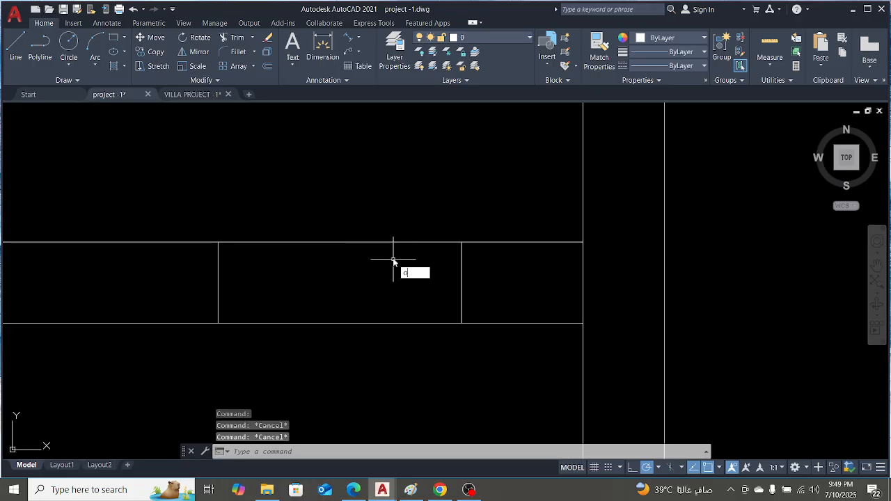
type("o")
key("Return")
type("100")
key("Return")
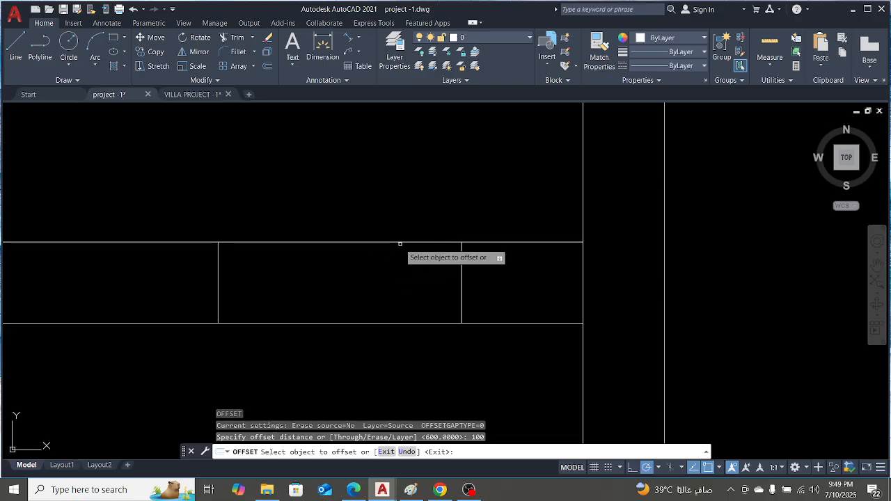
left_click(400, 242)
left_click(397, 267)
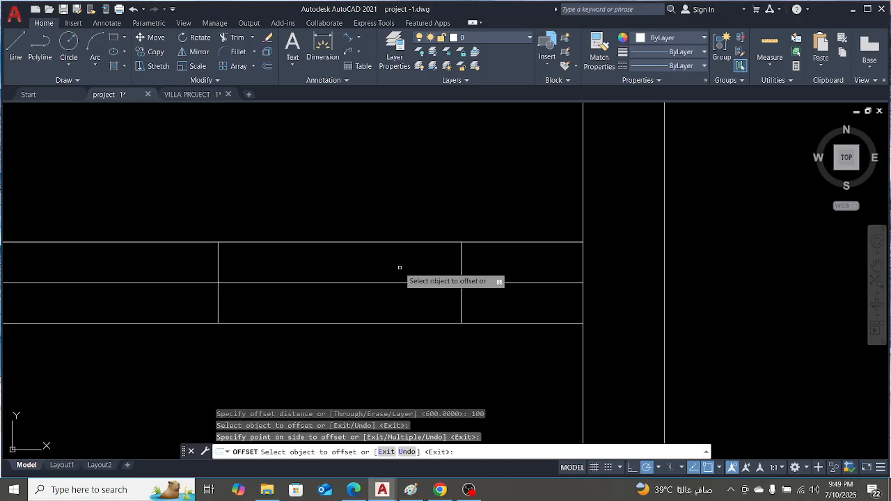
key("Escape")
Offset the first glass line 15 downward to form the second glass line
type("o")
key("Return")
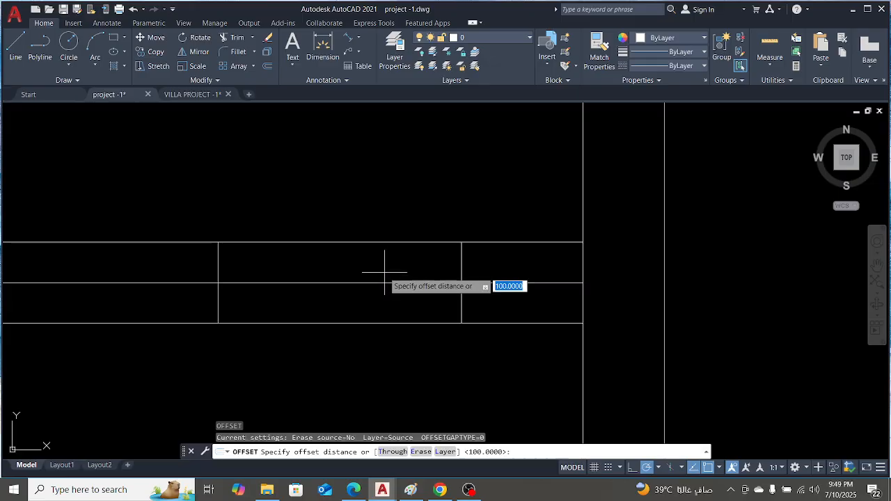
type("15")
key("Return")
left_click(378, 282)
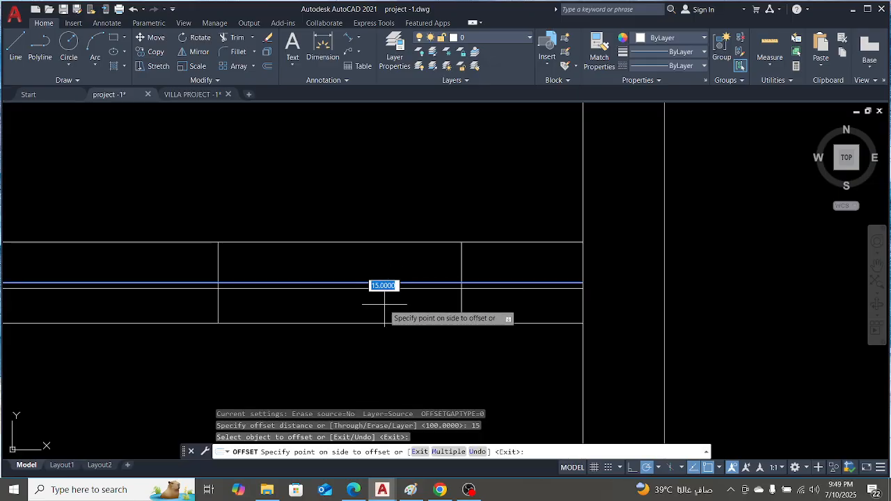
left_click(394, 292)
key("Escape")
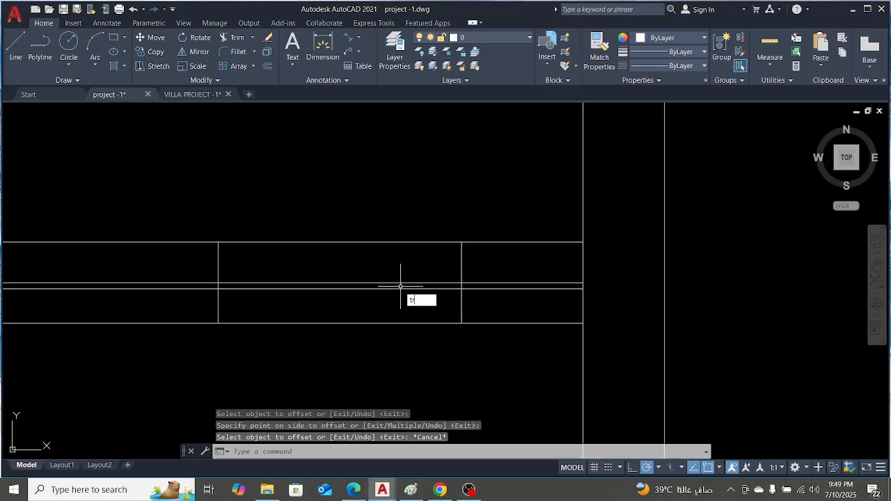
Trim the two glass lines beyond both window edges so they remain only inside the window opening
key("Return")
scroll(402, 278, "up", 2)
left_click_drag(556, 253, 559, 298)
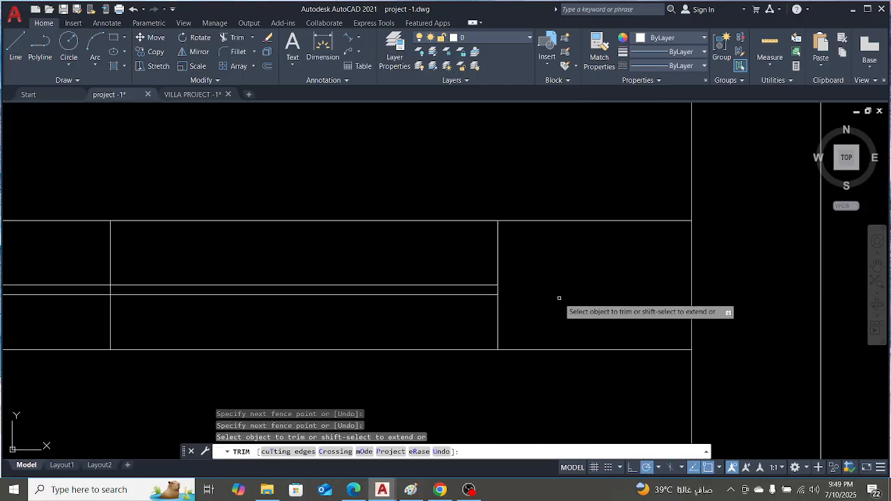
scroll(558, 298, "down", 4)
scroll(329, 282, "up", 2)
left_click_drag(330, 280, 347, 311)
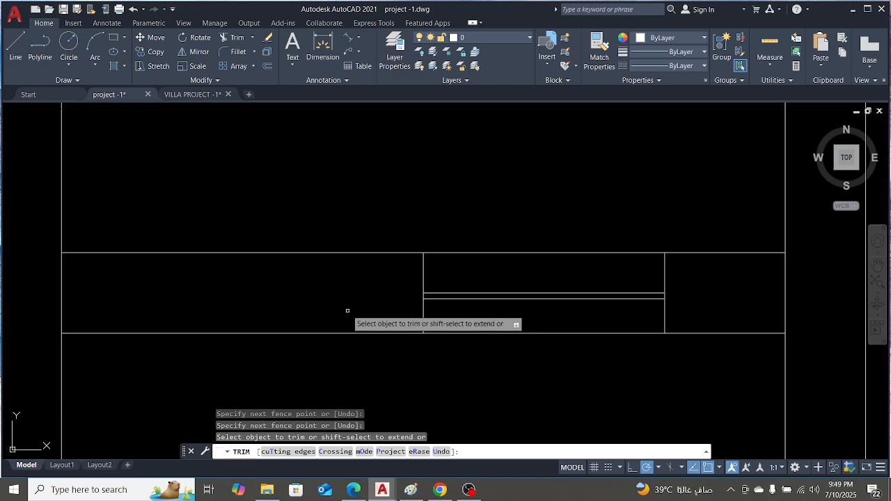
scroll(410, 256, "down", 3)
key("Escape")
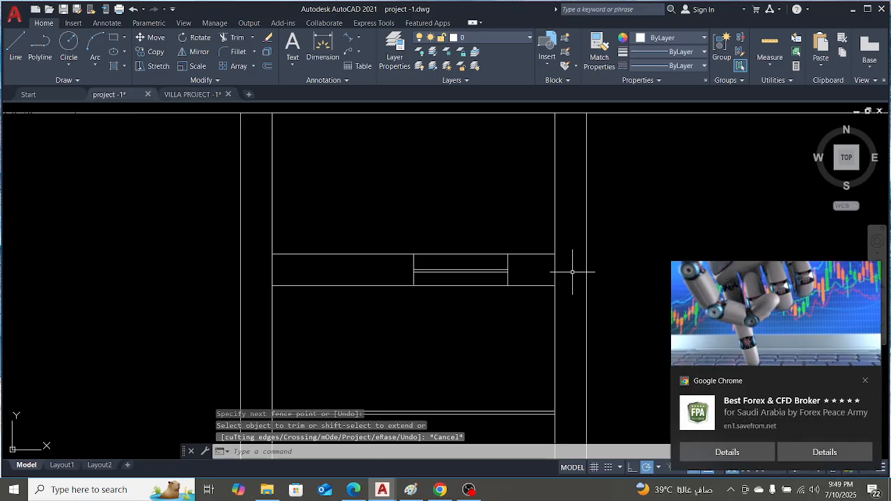
Trim the toilet's left and right inner wall lines where they cross the ends of the window wall, opening both wall junctions
scroll(572, 272, "up", 2)
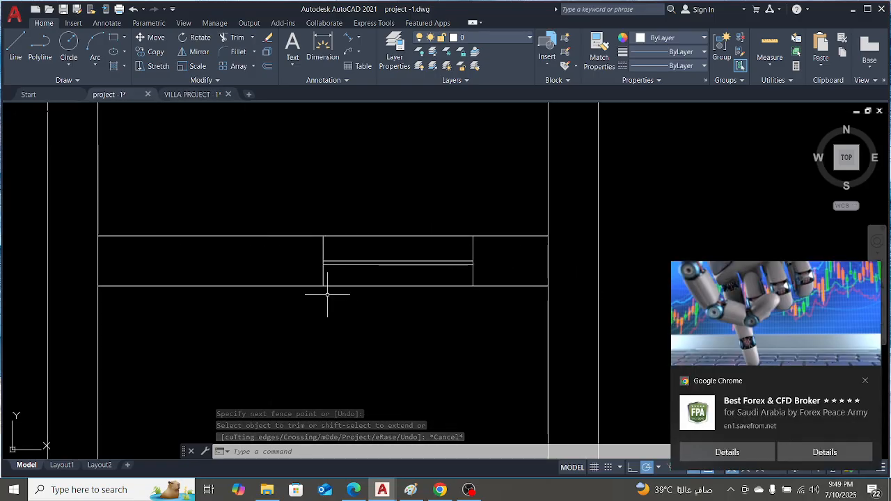
type("tr")
key("Return")
left_click(522, 258)
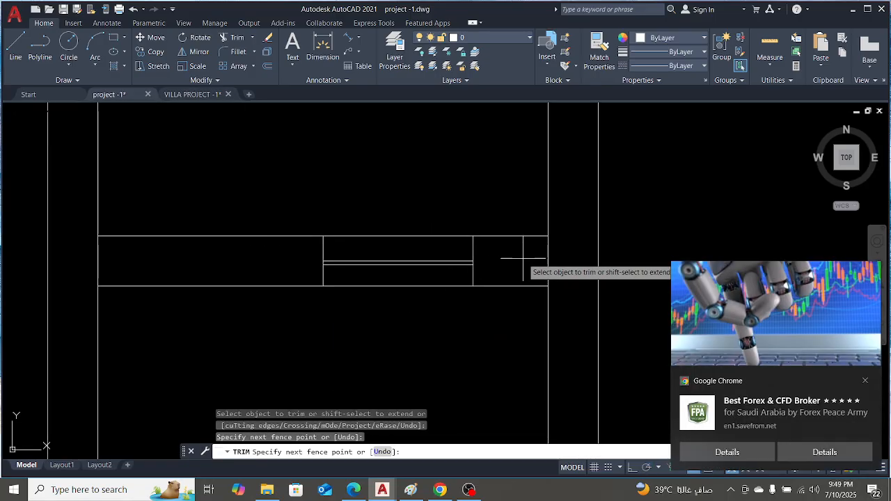
left_click(570, 258)
key("Return")
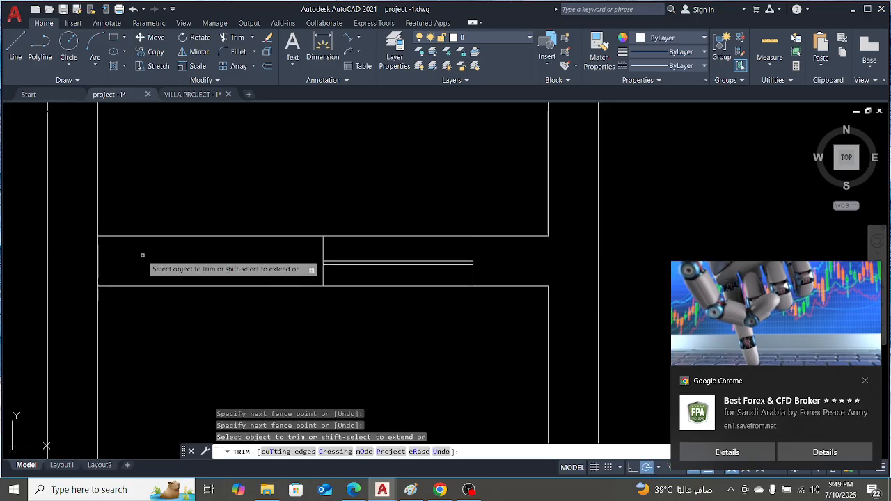
left_click(143, 255)
left_click(78, 253)
key("Escape")
scroll(155, 256, "down", 2)
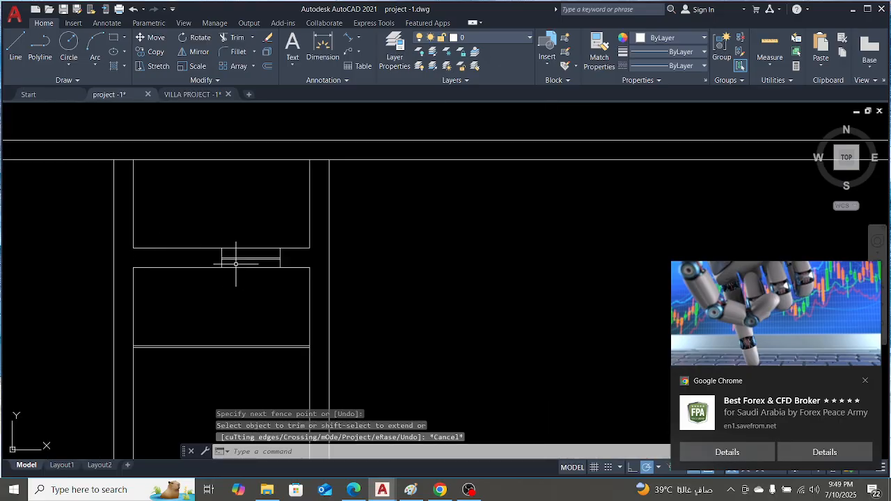
scroll(236, 264, "down", 1)
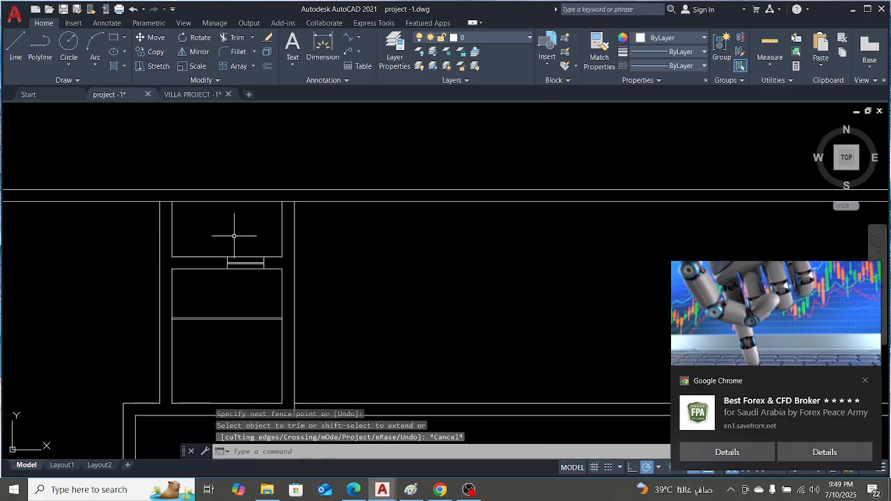
scroll(215, 292, "down", 1)
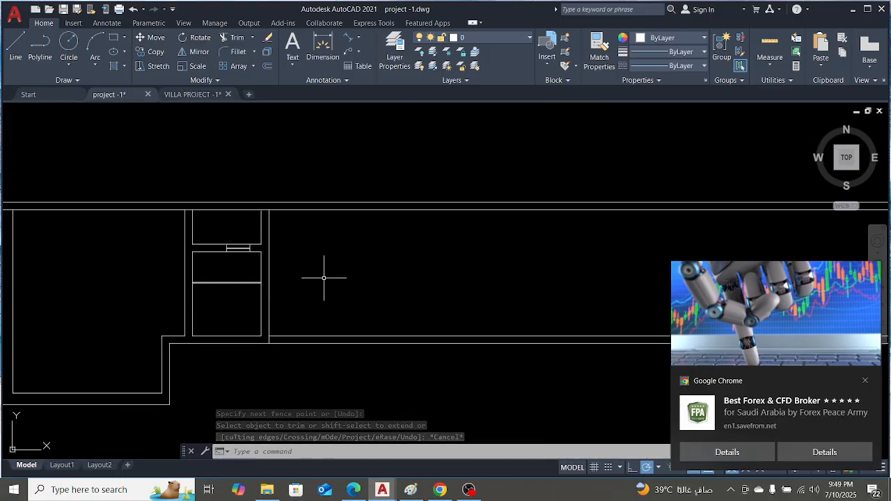
scroll(320, 283, "down", 1)
scroll(278, 319, "up", 4)
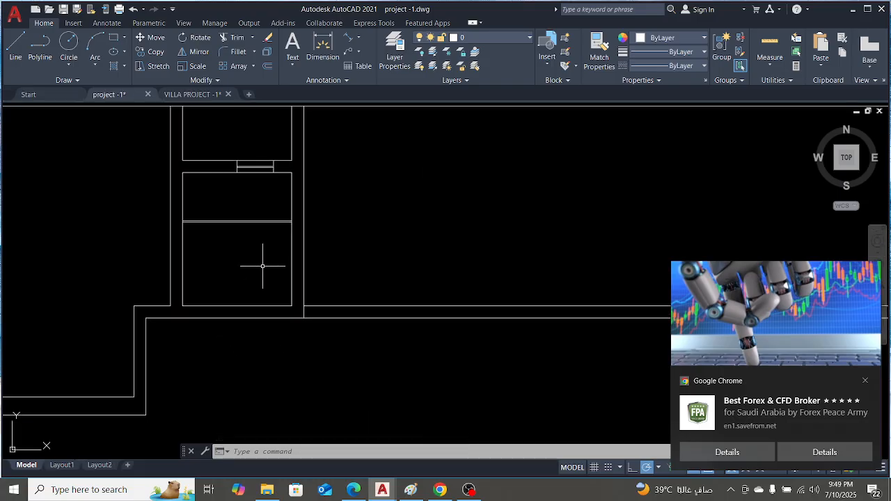
scroll(330, 253, "down", 2)
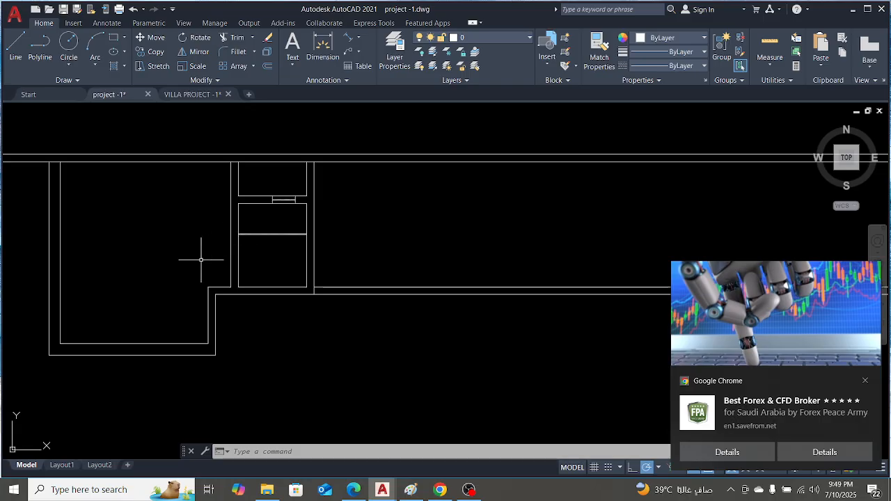
scroll(223, 317, "up", 2)
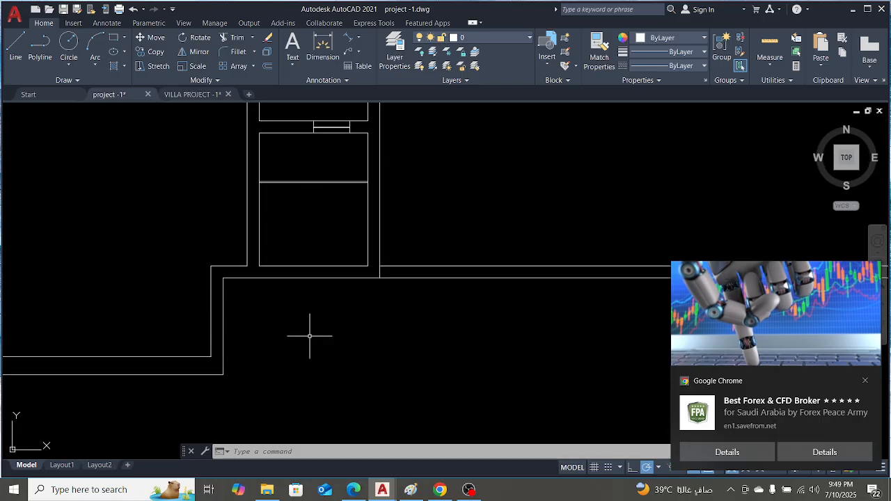
scroll(309, 336, "down", 2)
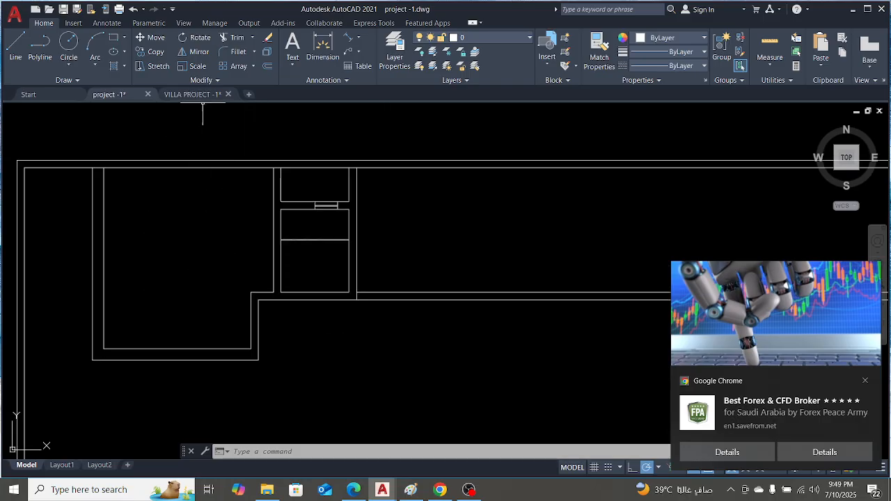
Examine the toilet door and the dimensions of its wall in the VILLA PROJECT -1 reference plan
left_click(192, 94)
scroll(338, 258, "down", 7)
scroll(249, 292, "up", 3)
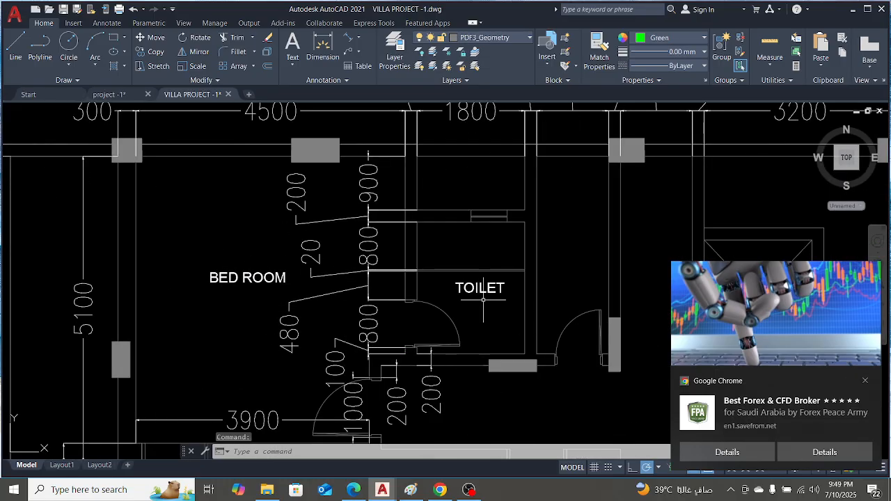
scroll(483, 300, "up", 2)
scroll(490, 301, "down", 2)
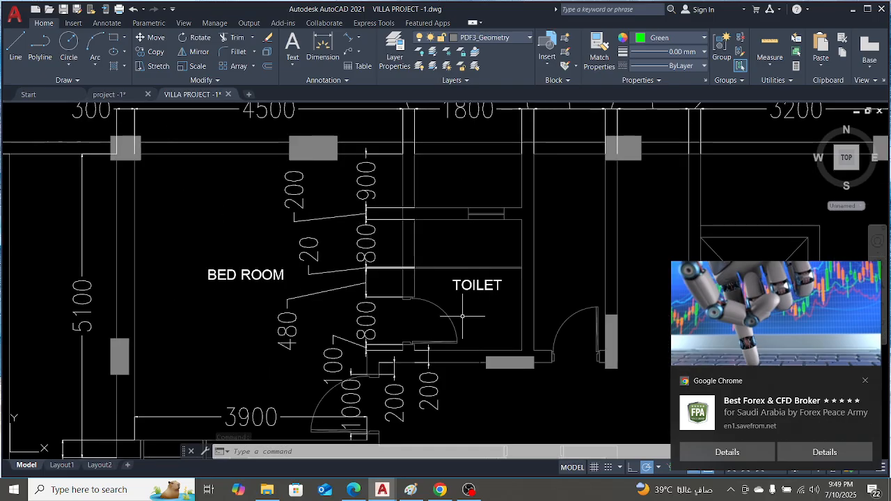
scroll(459, 311, "up", 4)
scroll(473, 296, "down", 4)
scroll(453, 304, "up", 2)
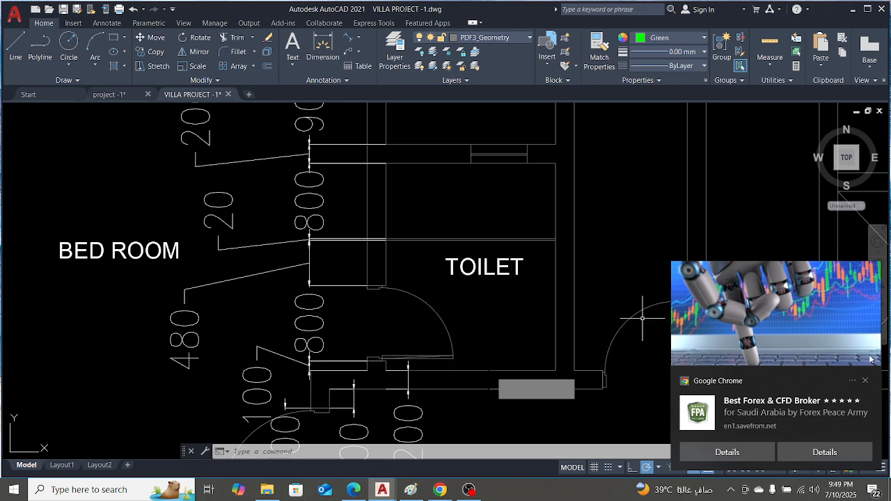
Dismiss the Google Chrome notification covering the drawing area
left_click(865, 381)
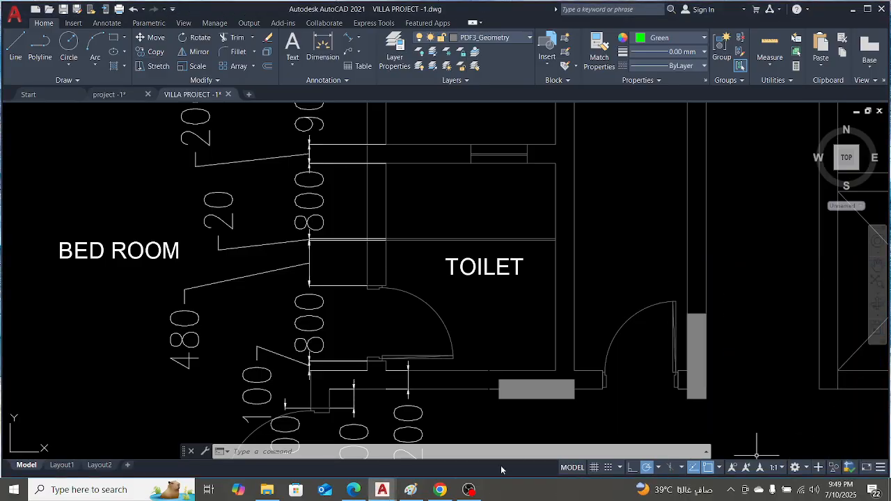
left_click(469, 490)
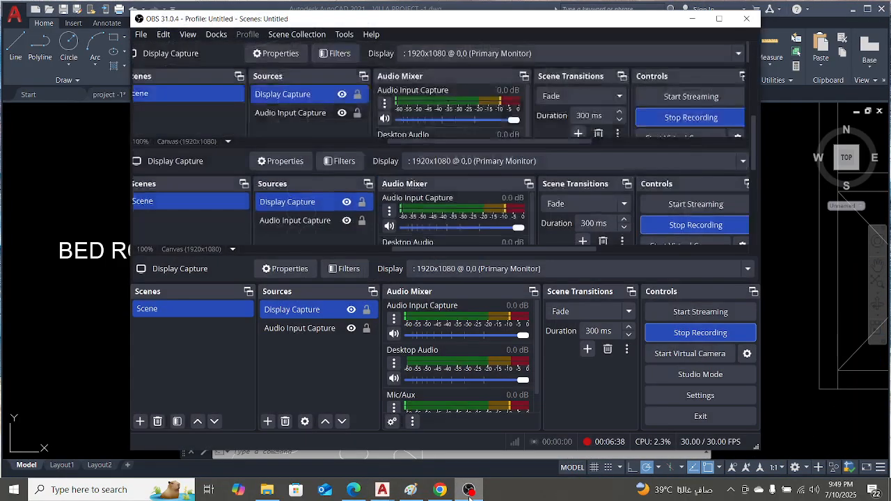
left_click(469, 490)
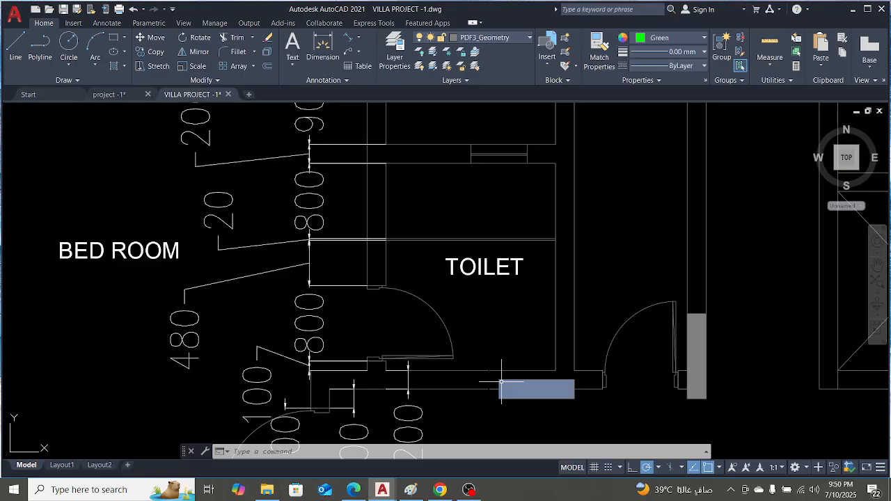
mouse_move(500, 382)
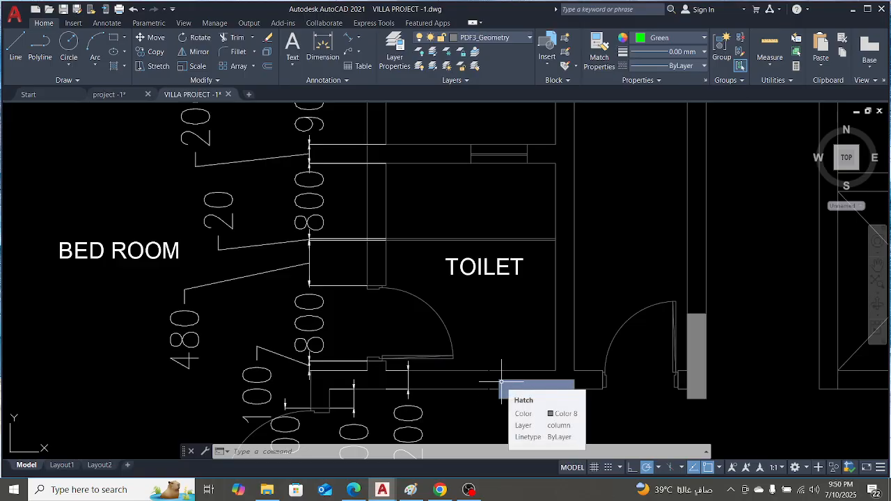
scroll(438, 230, "down", 5)
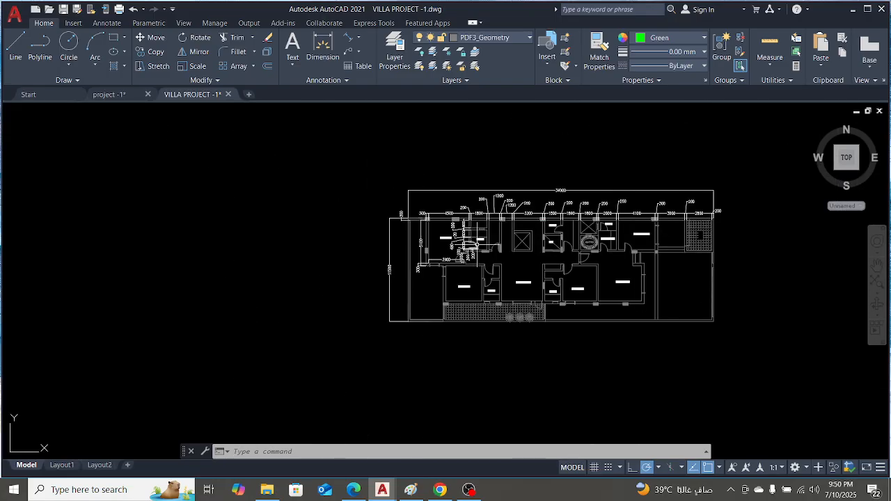
scroll(475, 252, "up", 6)
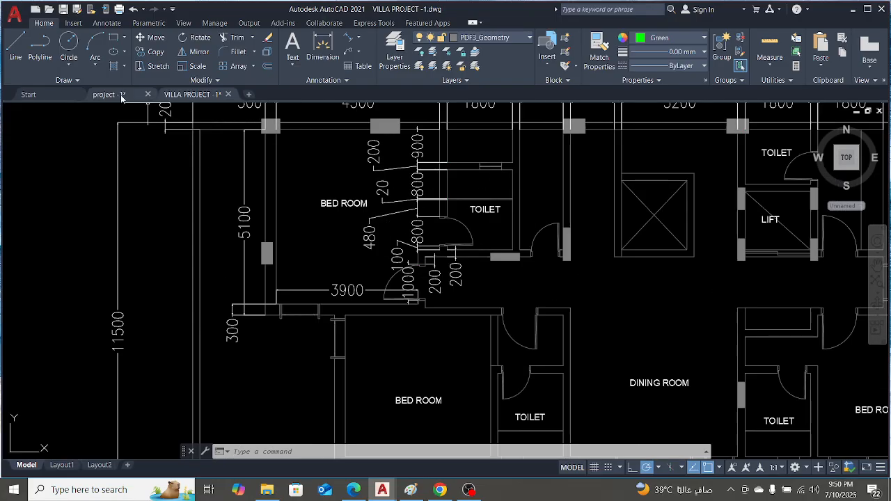
mouse_move(120, 98)
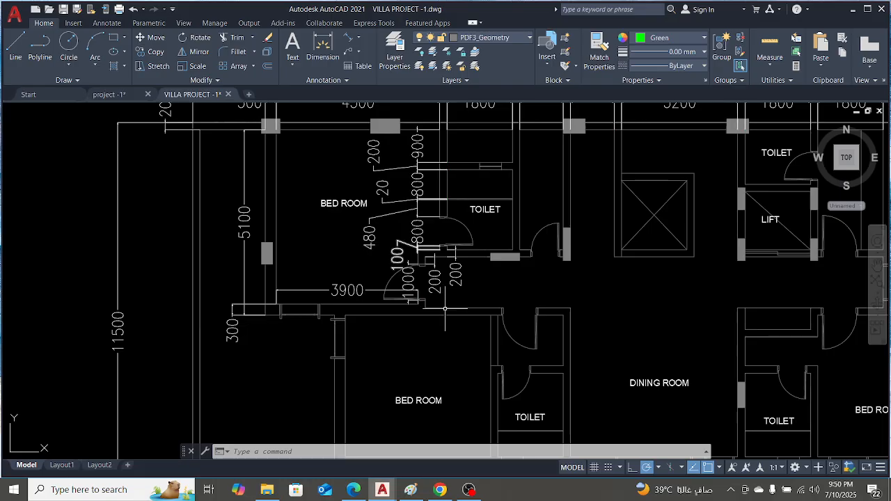
scroll(492, 344, "down", 2)
left_click(121, 94)
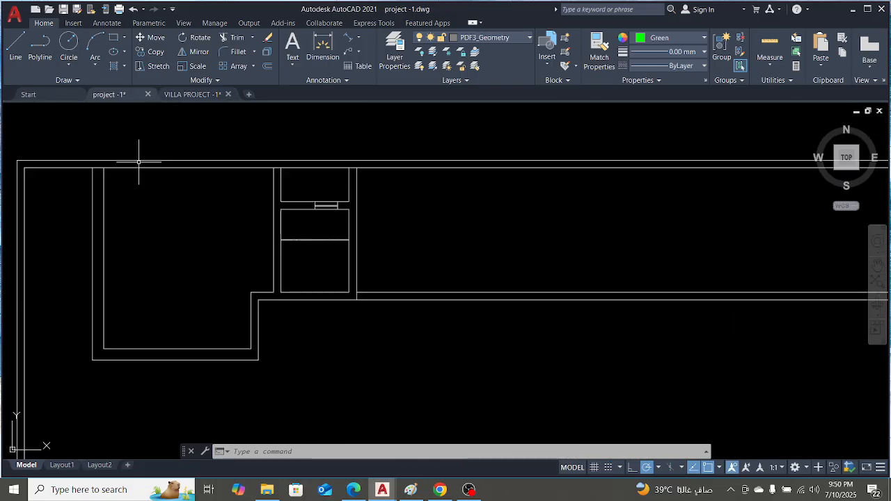
scroll(471, 255, "down", 5)
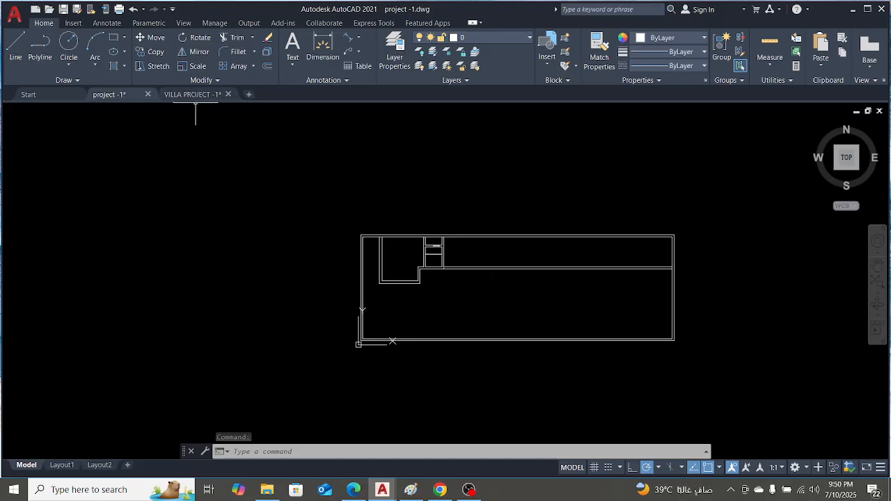
In the VILLA PROJECT -1 drawing, copy the door block of the passage beside the toilet to the clipboard
left_click(192, 94)
scroll(505, 286, "up", 5)
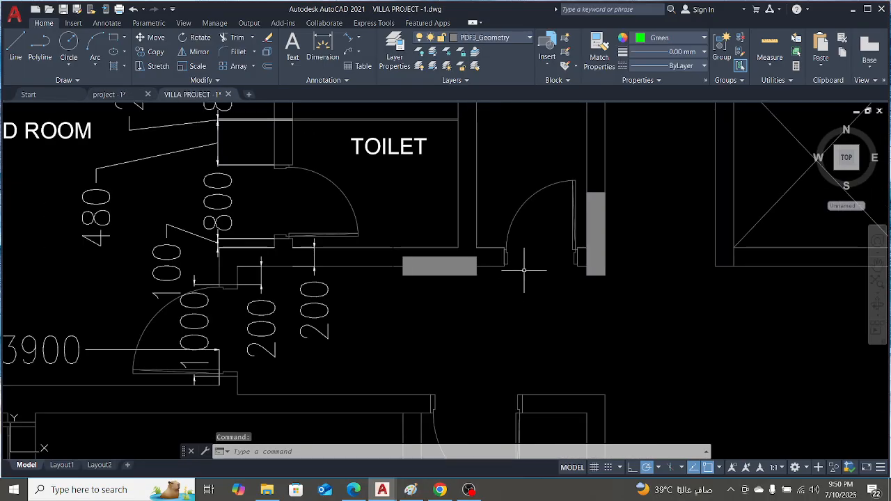
key("Escape")
left_click(517, 212)
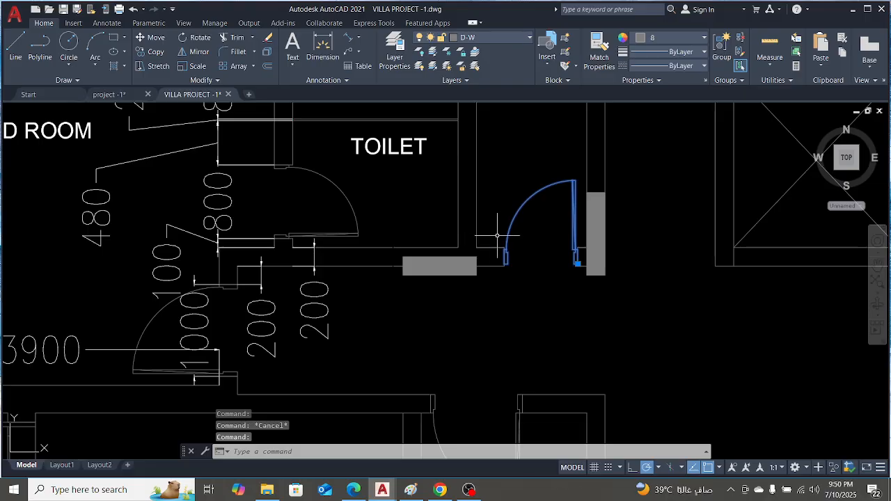
type("c")
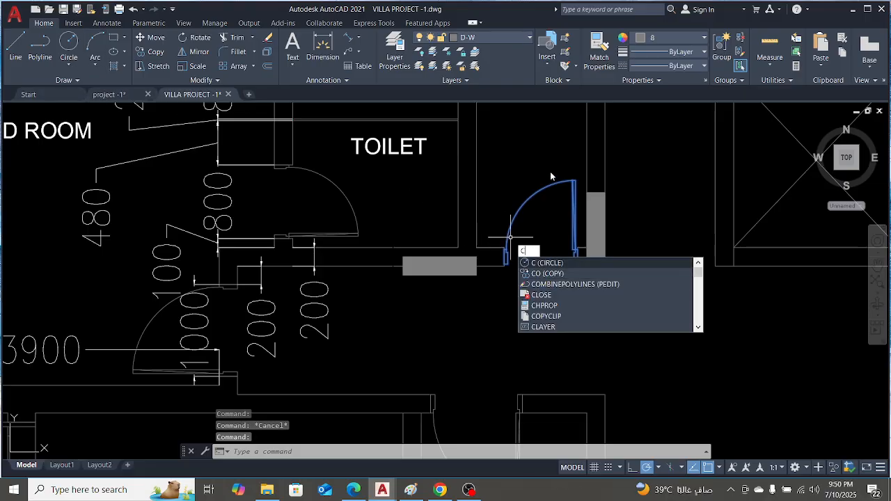
key("Escape")
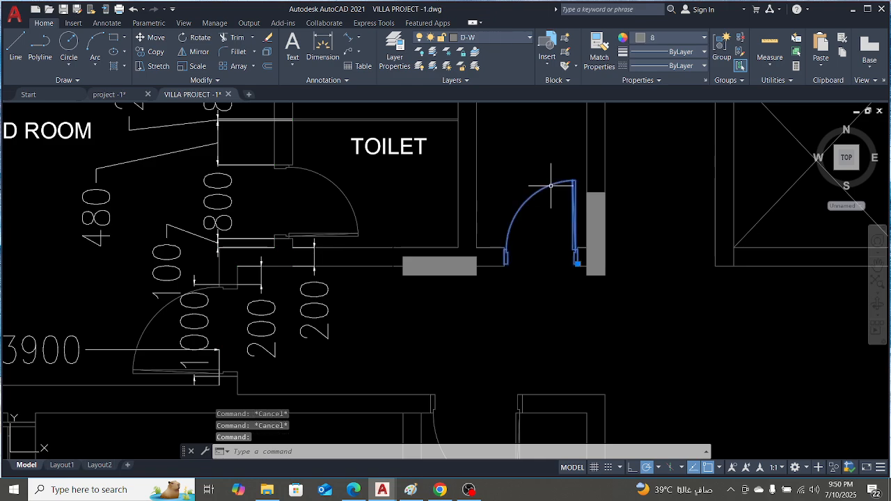
key("ctrl+c")
key("Escape")
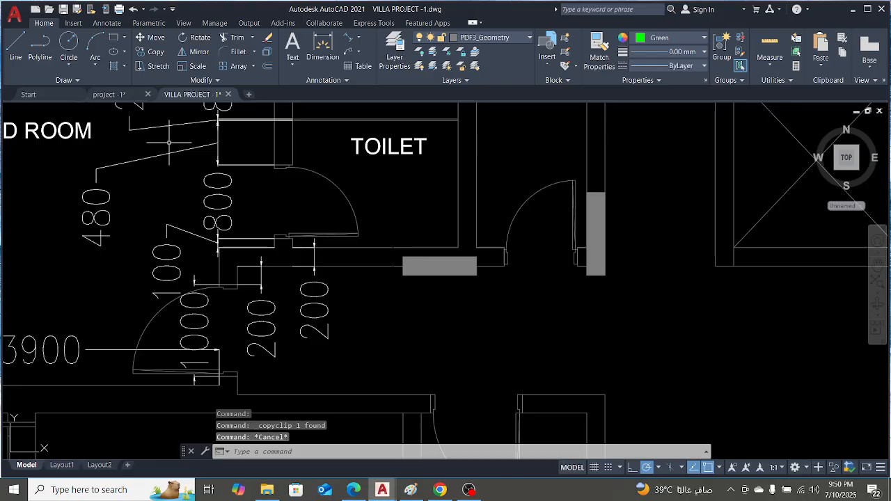
Paste the copied door block into the project -1 drawing, in the empty space above the upper outer wall
left_click(100, 98)
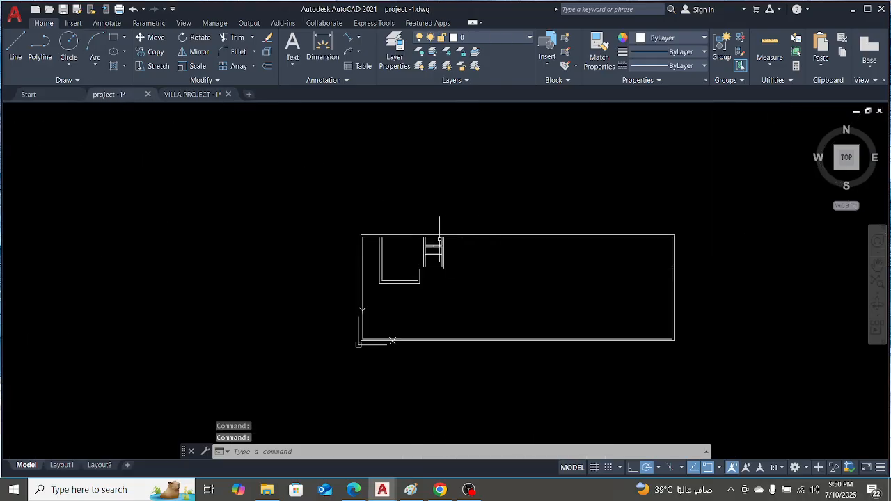
key("ctrl+v")
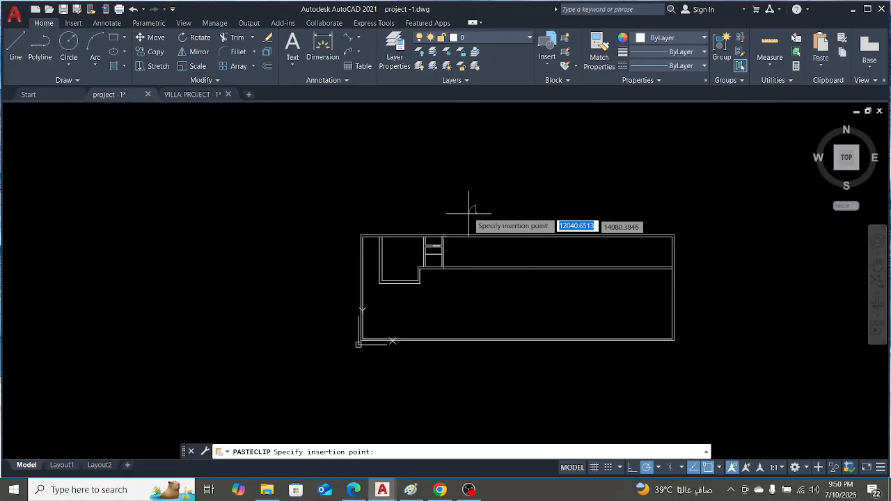
scroll(417, 191, "up", 5)
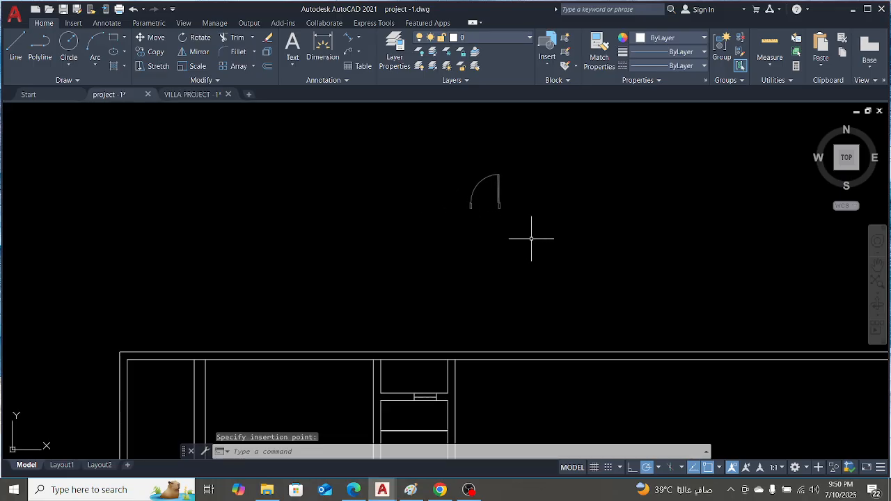
key("Escape")
scroll(545, 182, "down", 2)
scroll(443, 346, "up", 4)
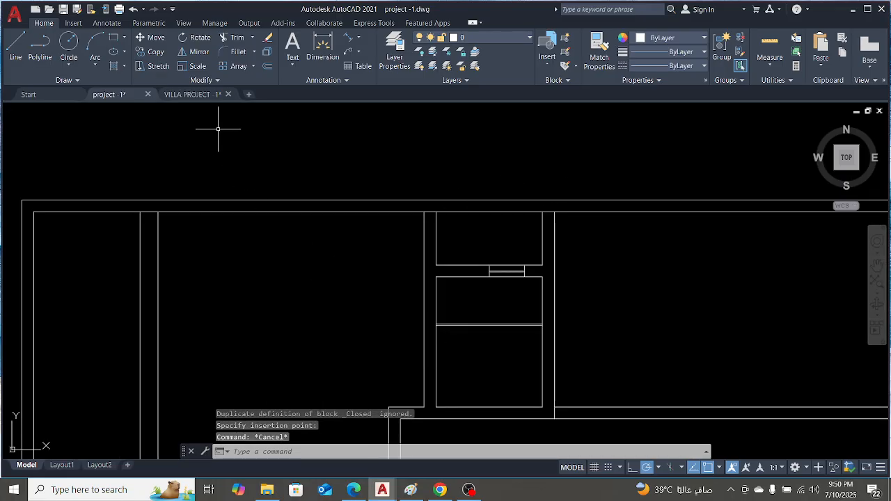
Examine the toilet door's opening, frame jambs and adjoining wall dimensions in the VILLA PROJECT -1 reference plan
left_click(189, 94)
scroll(512, 257, "down", 2)
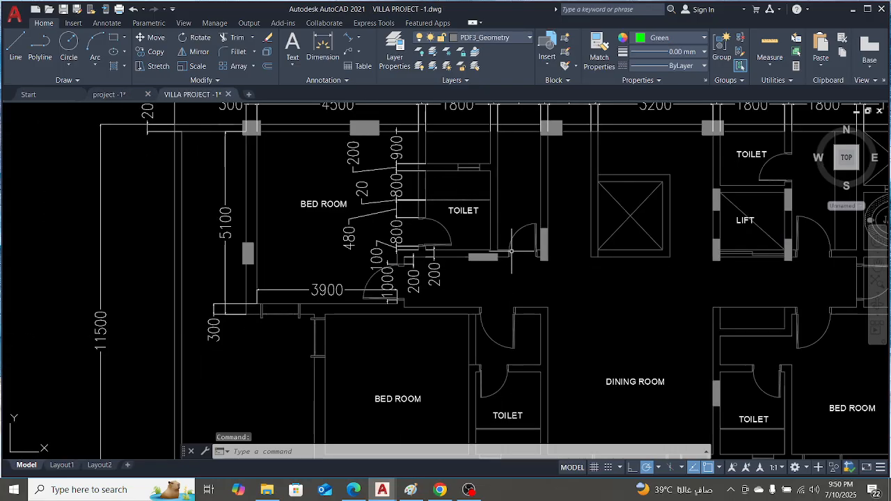
scroll(396, 229, "up", 4)
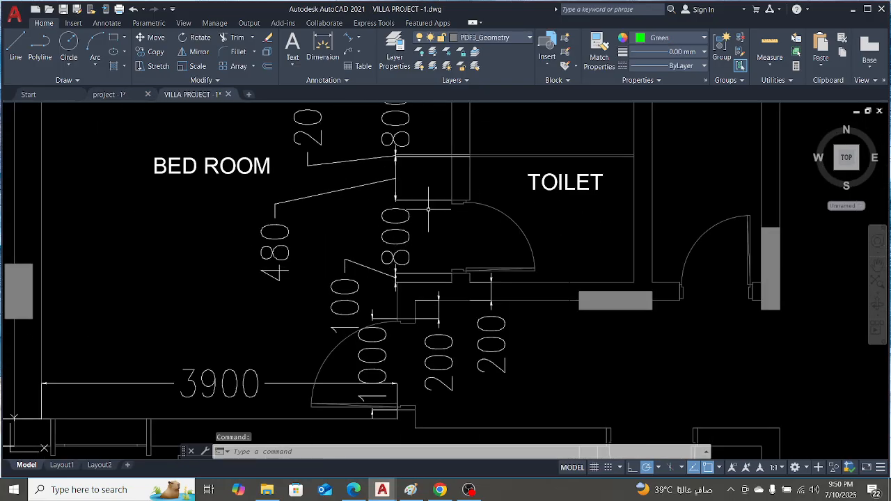
scroll(428, 208, "up", 4)
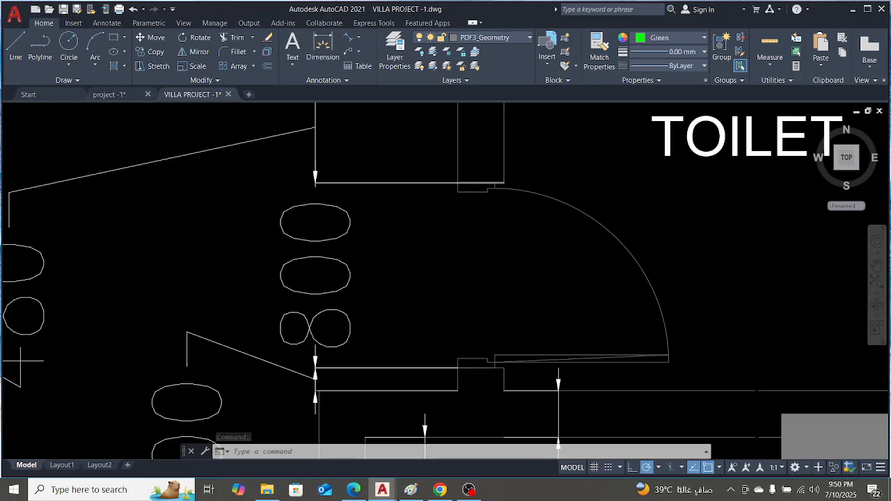
scroll(494, 187, "up", 2)
scroll(481, 180, "down", 5)
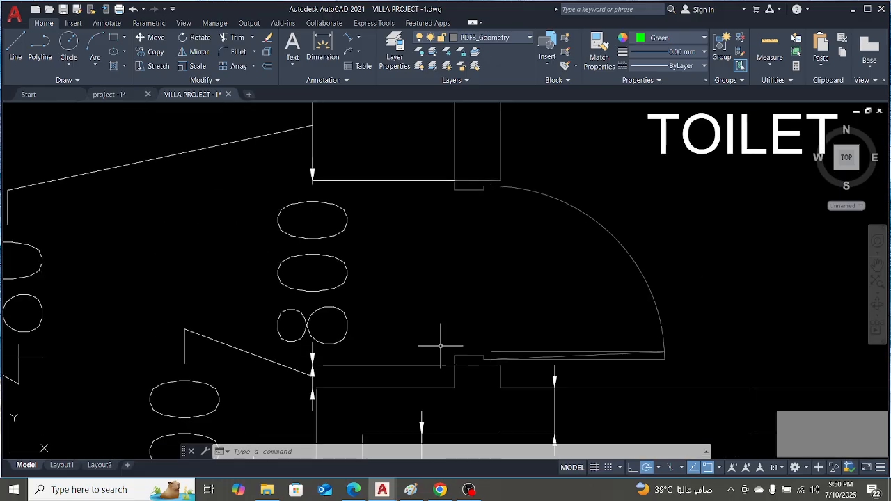
scroll(473, 366, "up", 7)
scroll(474, 355, "down", 3)
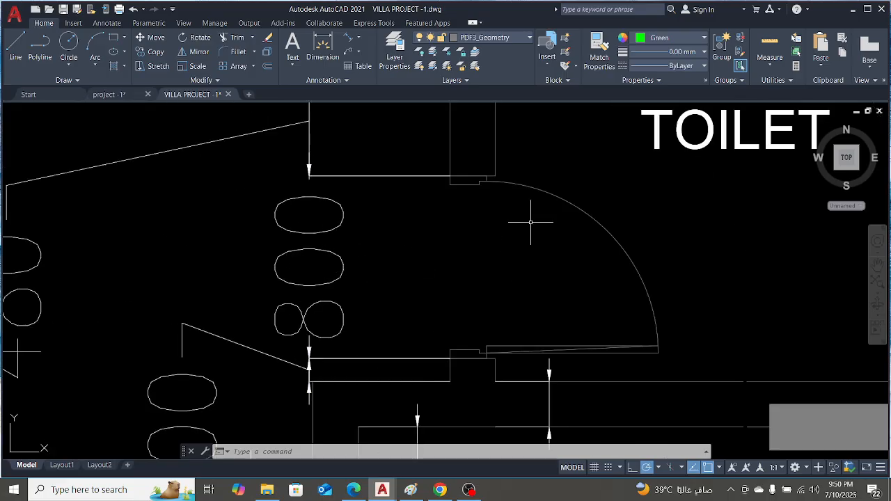
Inspect the pasted door block and its frame jambs in the project -1 drawing
left_click(109, 95)
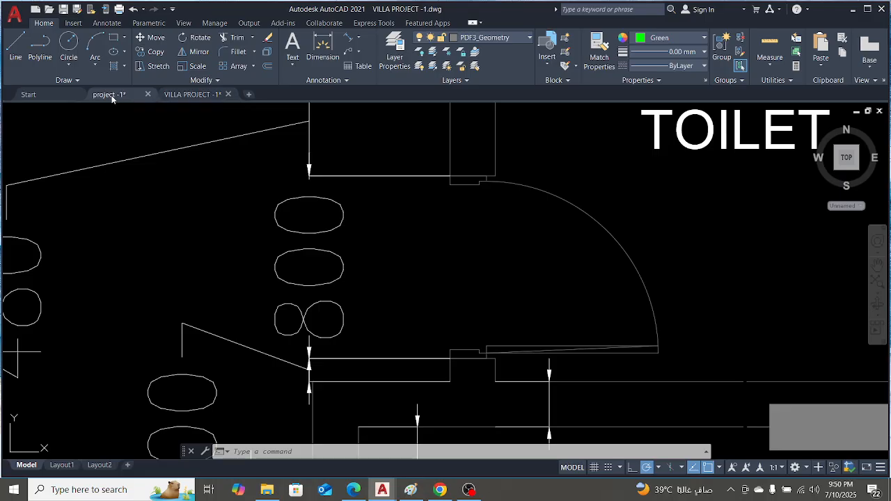
scroll(579, 279, "down", 5)
scroll(478, 193, "up", 2)
scroll(330, 207, "up", 2)
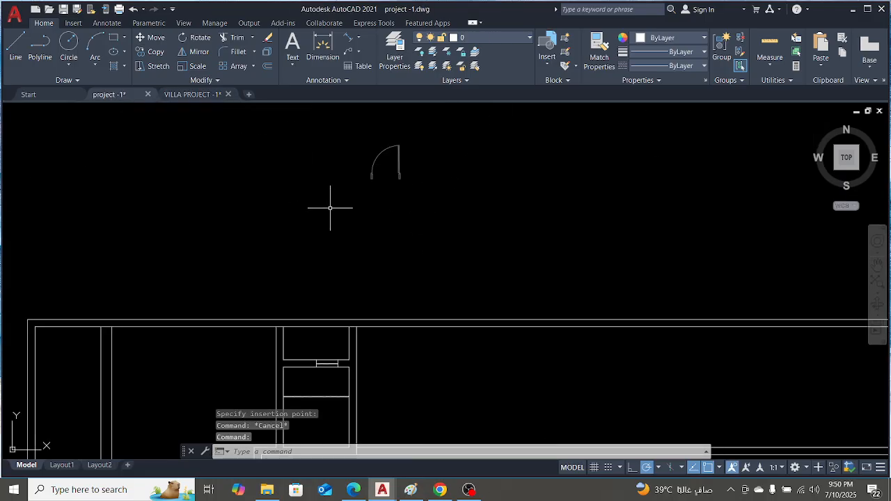
scroll(406, 181, "up", 4)
scroll(435, 167, "up", 3)
left_click(338, 151)
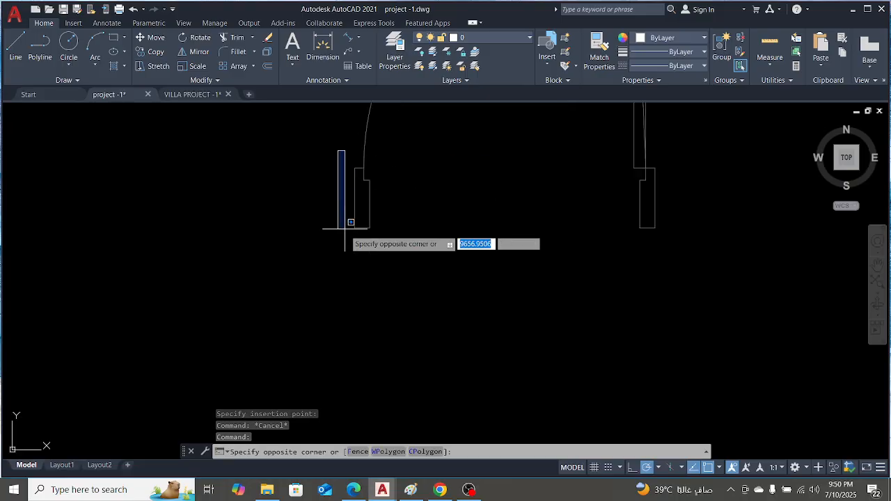
left_click(455, 232)
left_click(368, 192)
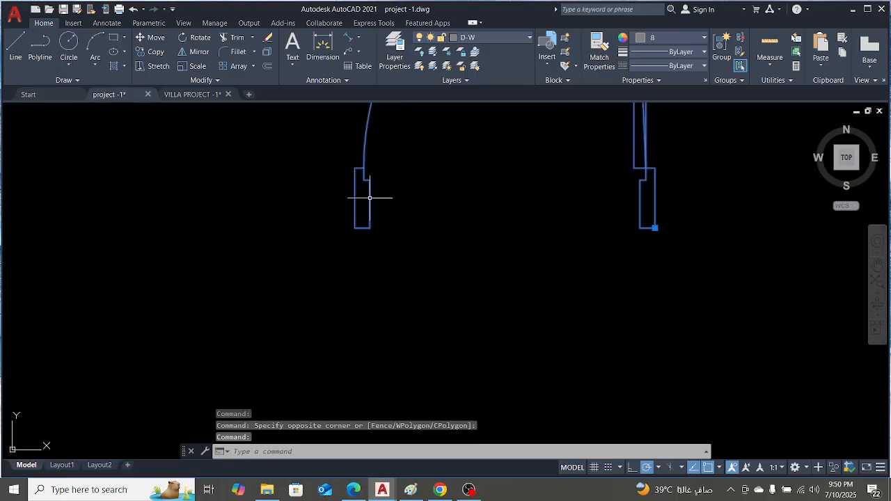
key("Escape")
scroll(306, 310, "down", 3)
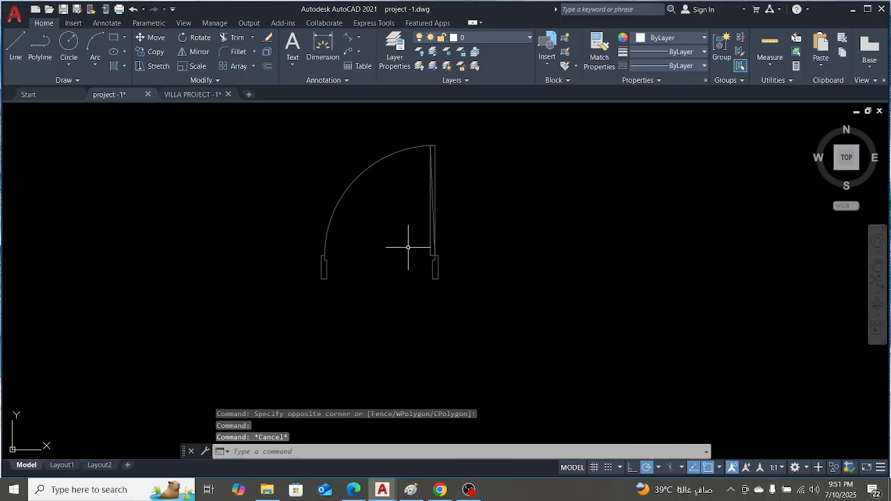
Add an aligned dimension across the outer edges of the two door frame jambs, just below the pasted door
scroll(318, 280, "up", 2)
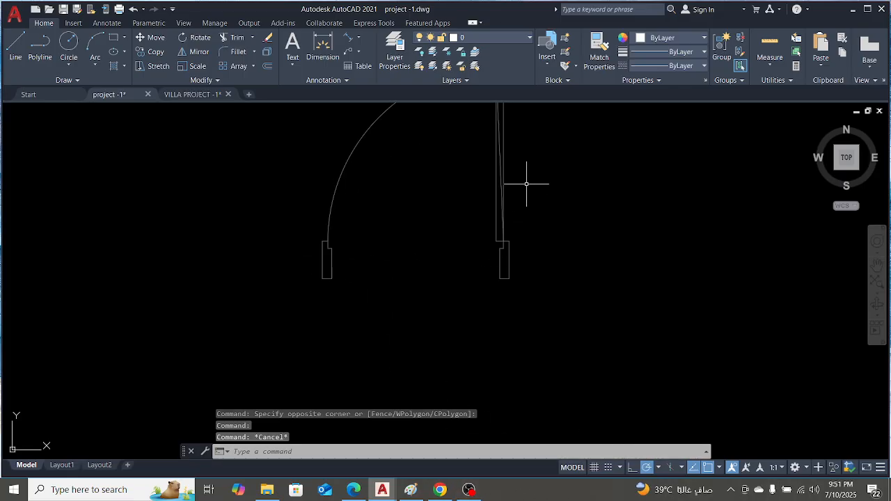
scroll(526, 184, "down", 4)
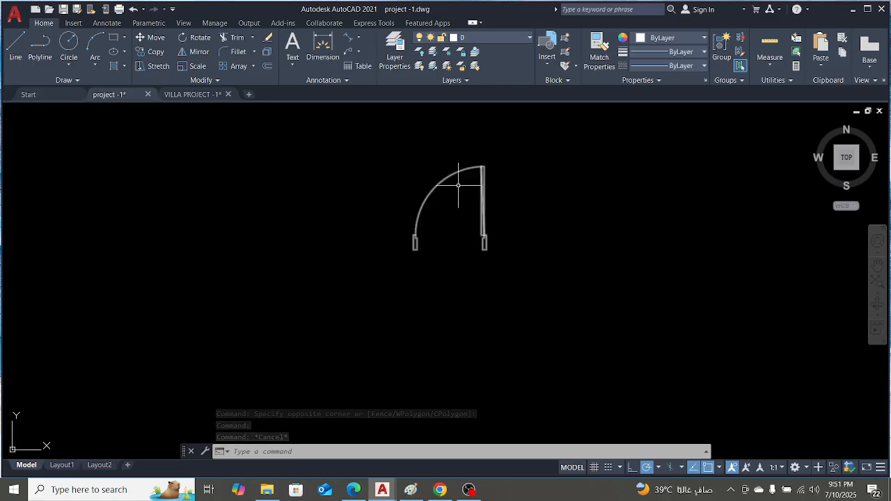
scroll(453, 230, "up", 4)
scroll(383, 265, "down", 2)
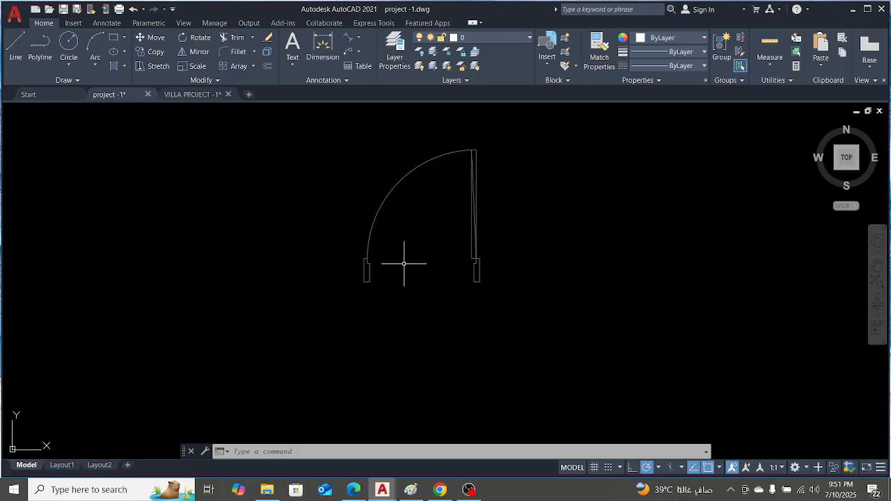
scroll(373, 278, "up", 2)
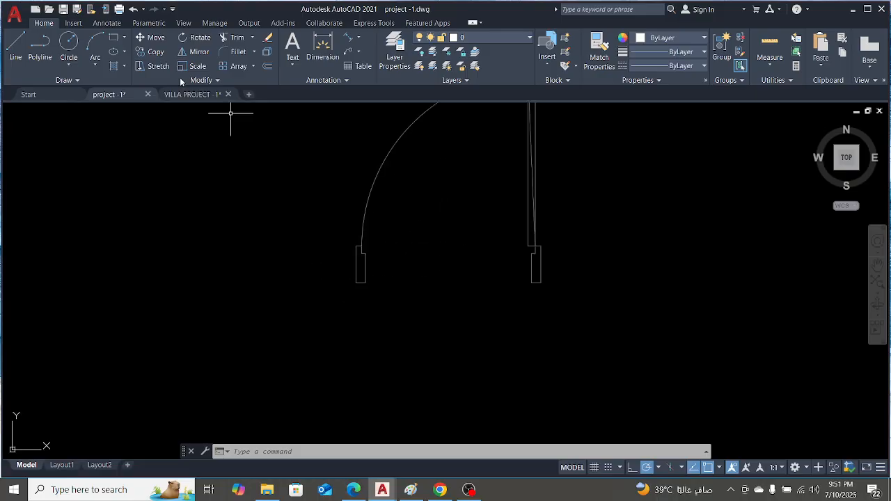
left_click(351, 38)
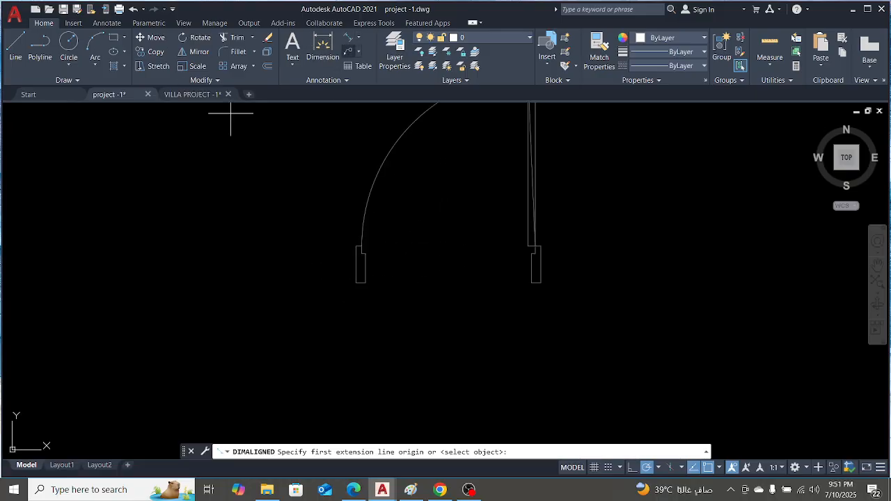
scroll(339, 299, "up", 4)
left_click(391, 250)
scroll(392, 251, "down", 4)
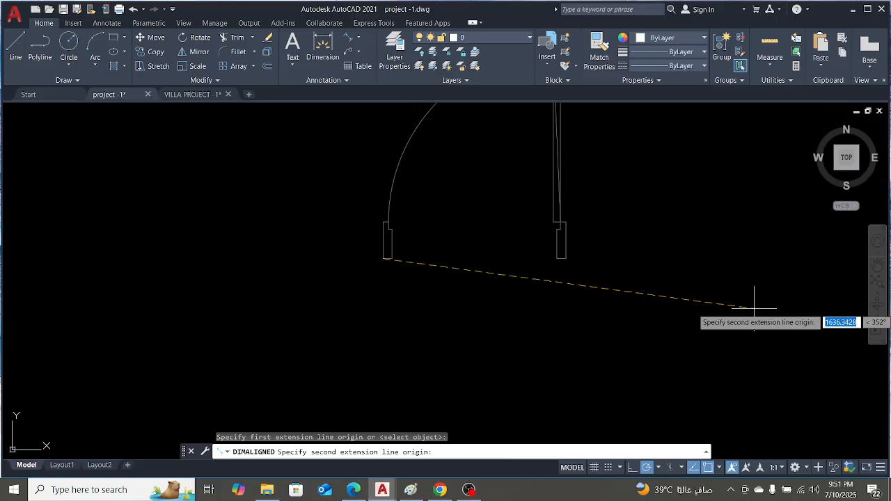
scroll(640, 285, "up", 2)
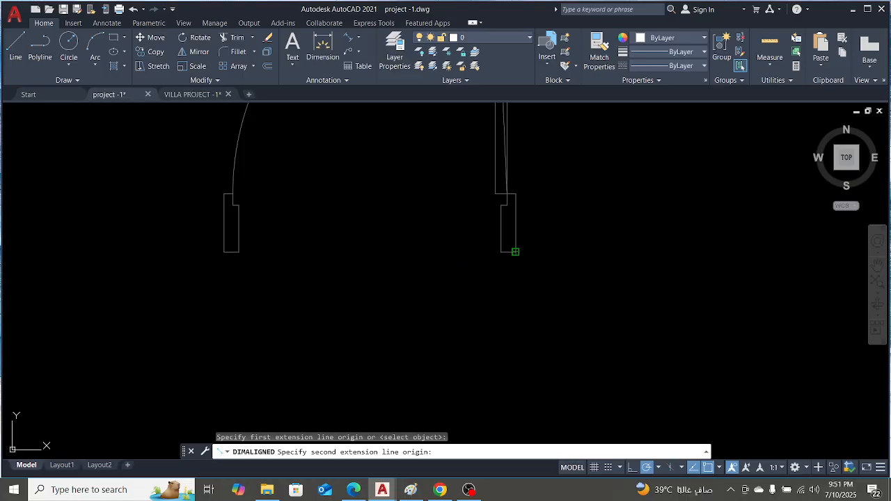
left_click(515, 251)
scroll(523, 268, "down", 2)
left_click(527, 275)
key("Escape")
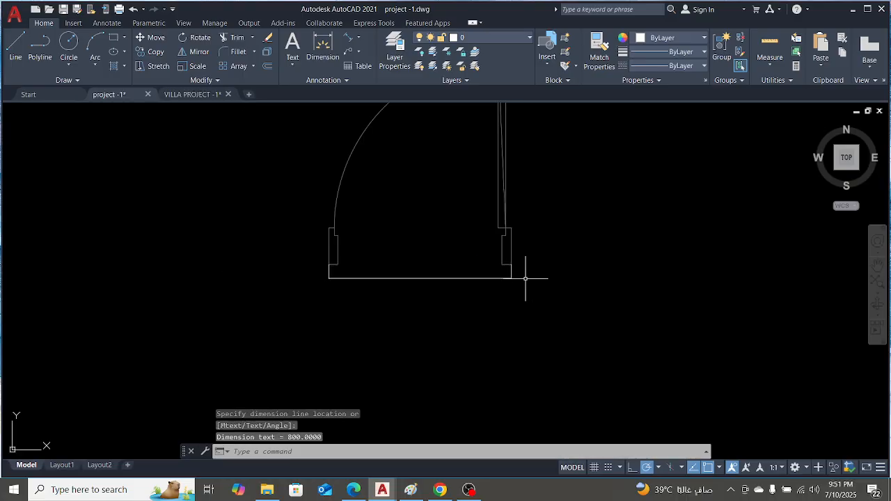
Open the text of the new door dimension to read its value, then leave text editing without changes
scroll(328, 258, "up", 2)
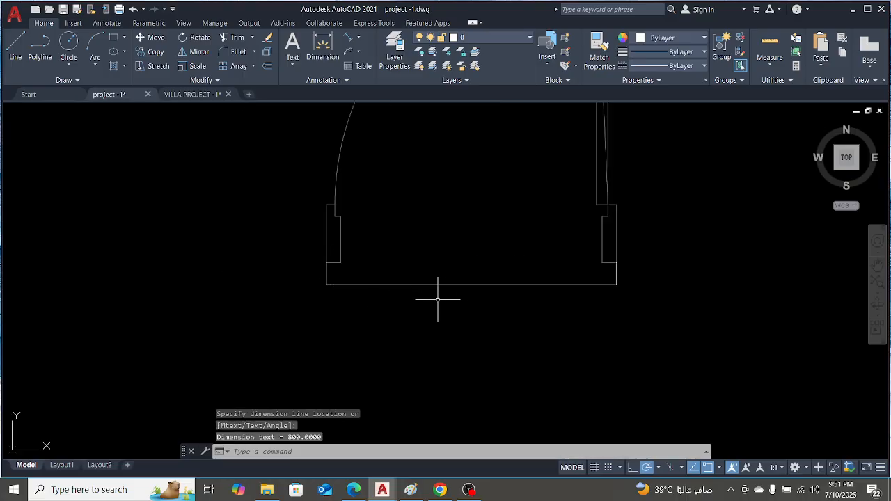
key("Escape")
left_click(479, 284)
double_click(472, 285)
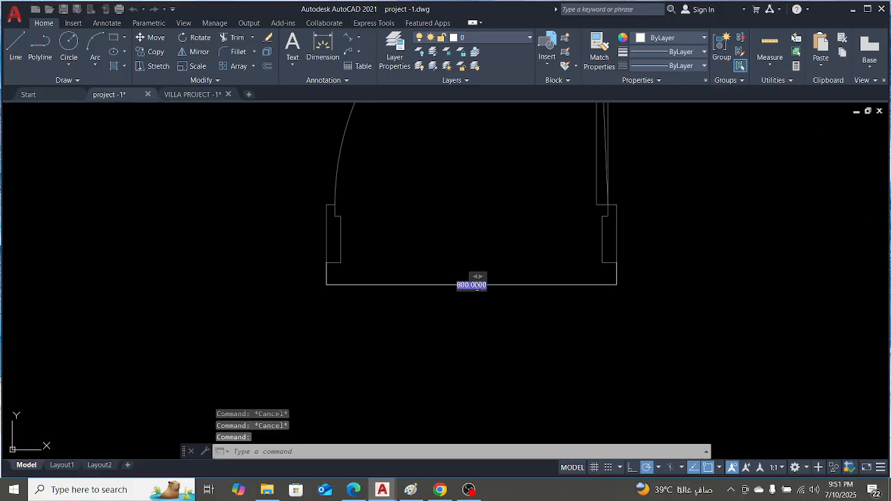
scroll(496, 308, "up", 4)
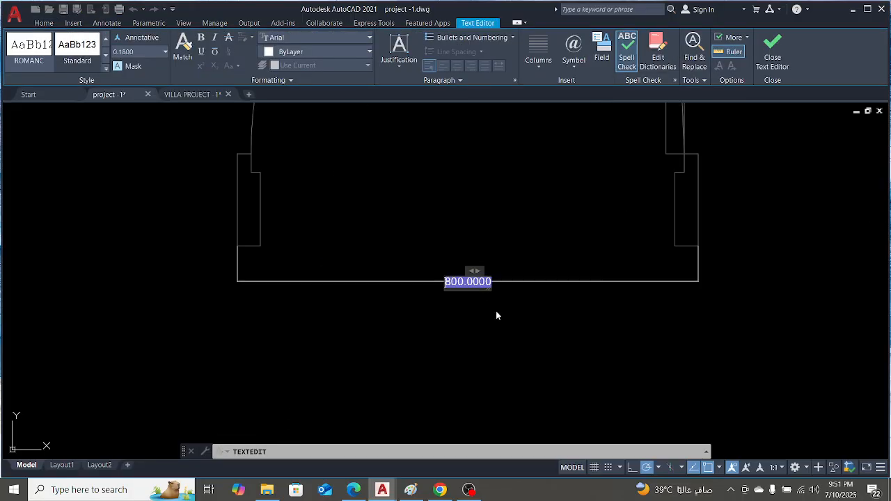
key("Escape")
scroll(490, 307, "down", 3)
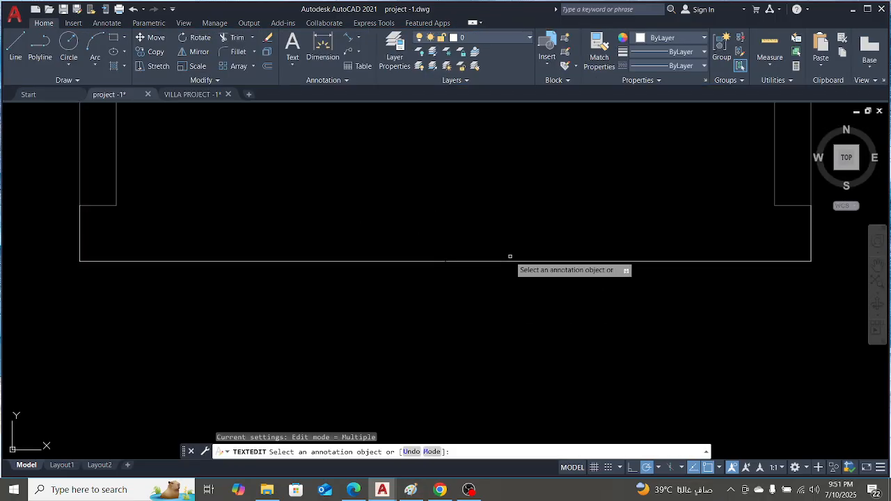
key("Escape")
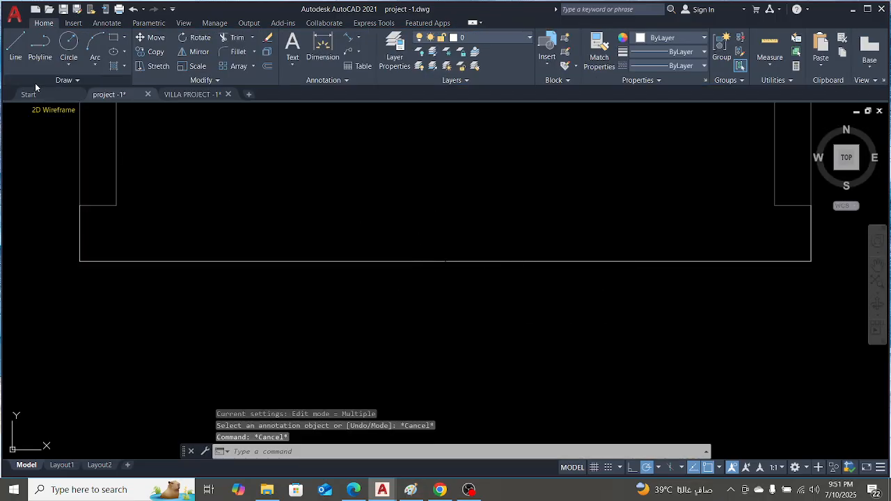
In the VILLA PROJECT -1 drawing, copy the 800 dimension of the toilet door opening to the clipboard
left_click(189, 94)
scroll(476, 246, "down", 3)
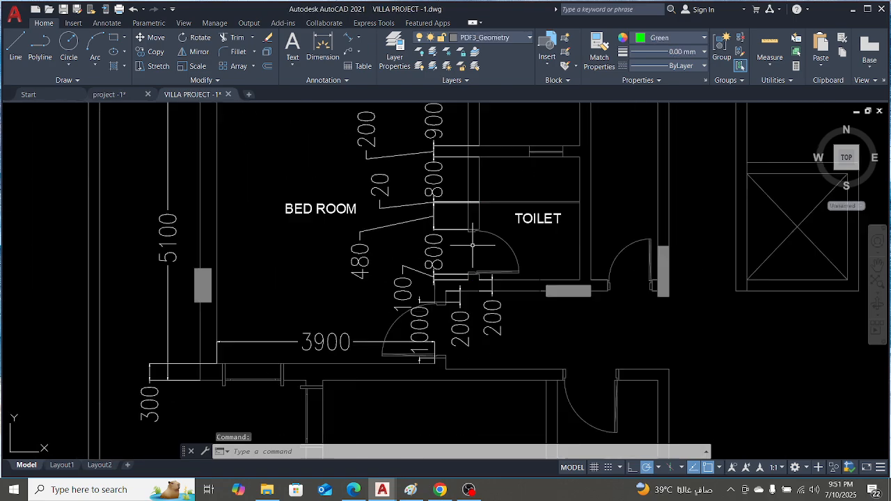
scroll(431, 241, "up", 2)
key("Escape")
left_click(435, 262)
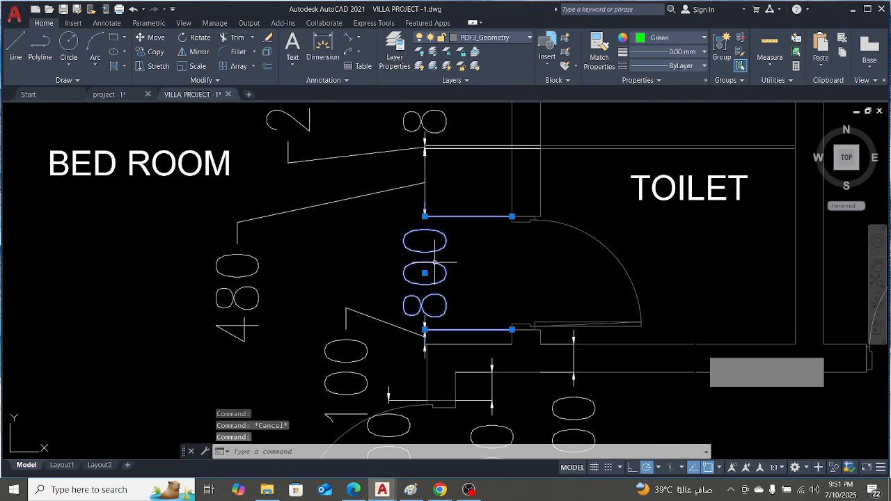
Paste the copied 800 dimension into the project -1 drawing, in the empty space beside the door block
left_click(113, 94)
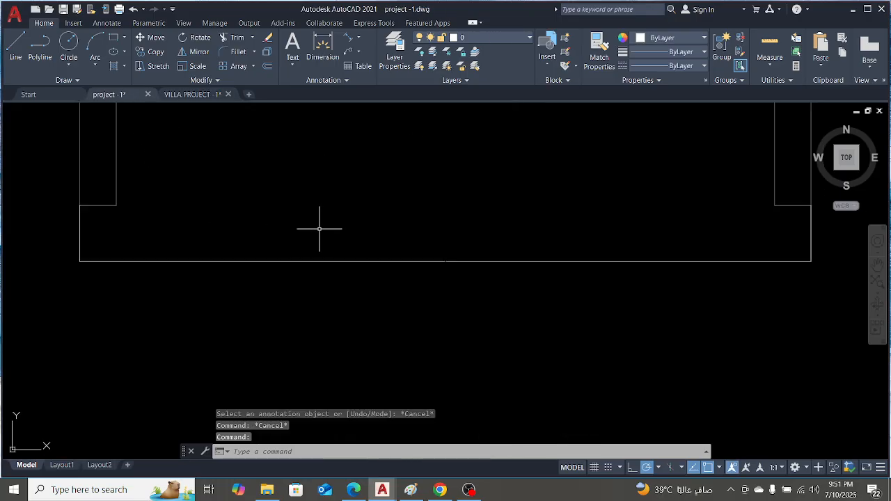
scroll(318, 238, "down", 3)
scroll(343, 188, "up", 4)
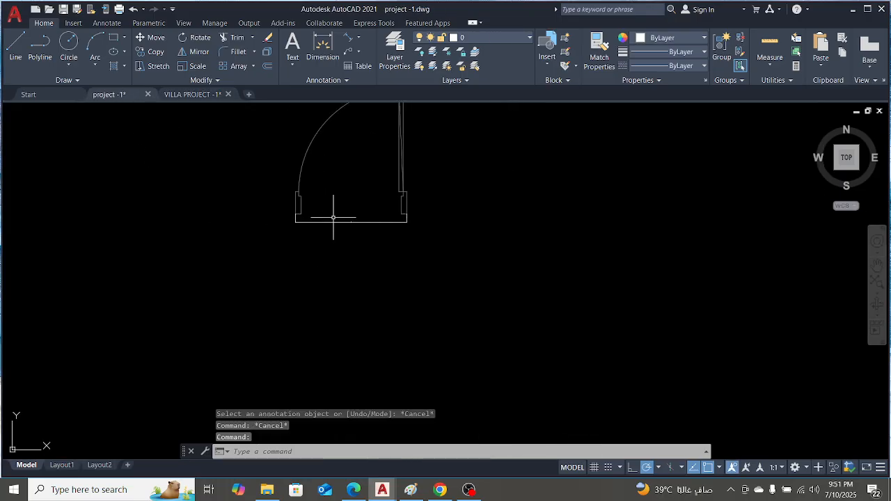
key("ctrl+v")
scroll(453, 292, "down", 4)
left_click(281, 241)
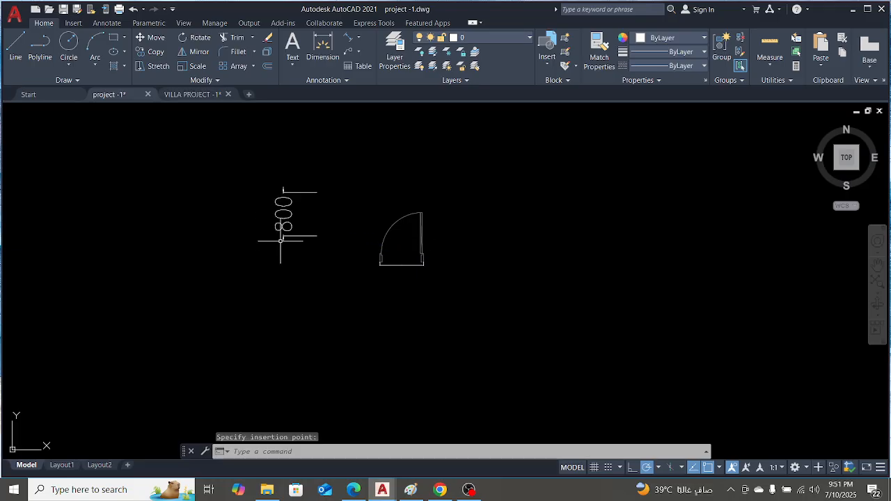
key("Escape")
Match the properties of the pasted 800 dimension onto the dimension below the door block
type("ma")
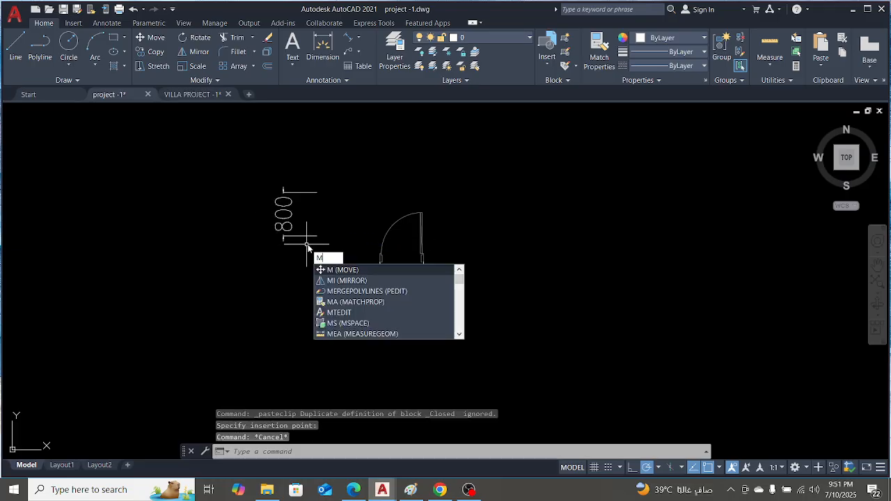
key("Return")
scroll(306, 244, "up", 4)
left_click(307, 231)
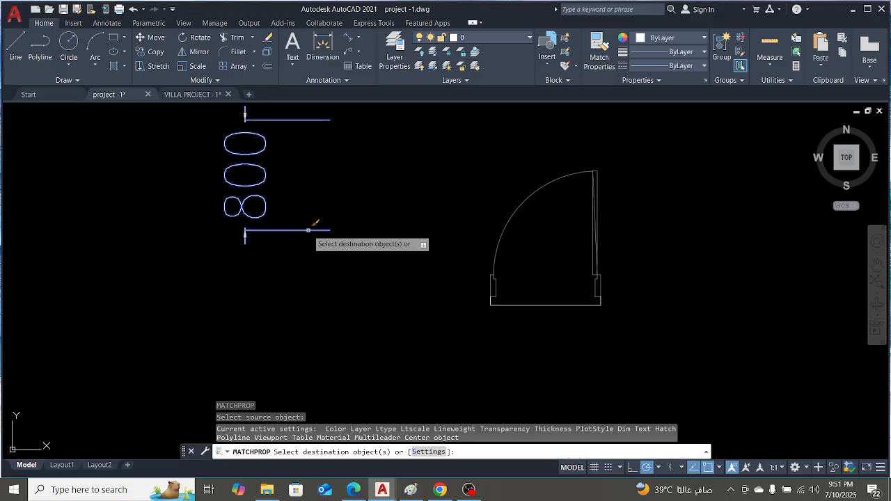
left_click(536, 310)
key("Escape")
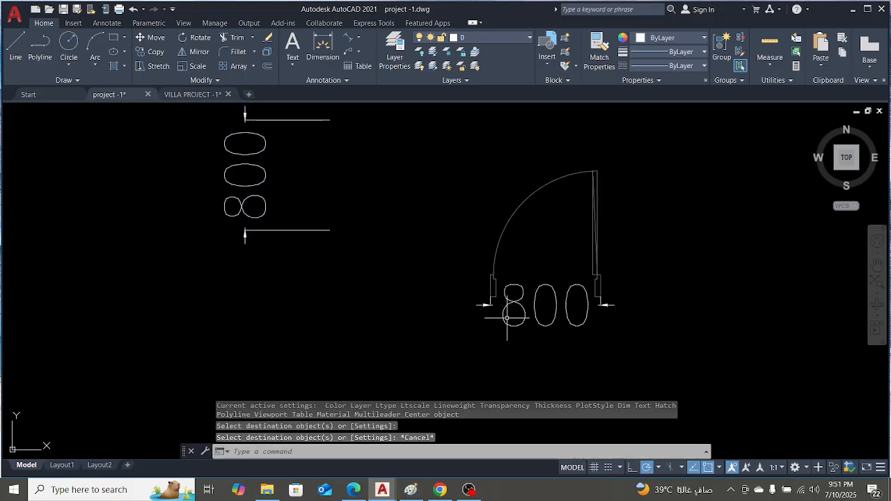
scroll(506, 316, "down", 2)
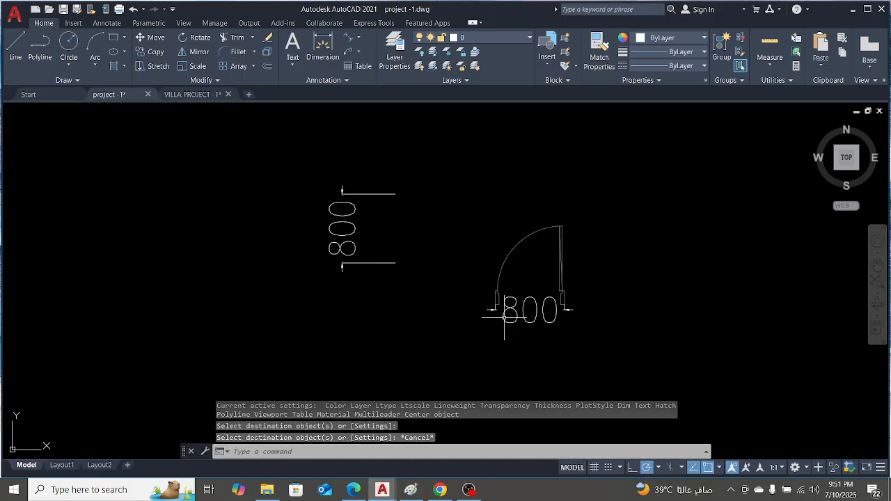
Switch to Paint and look through the AutoCAD commands list for the Match Properties shortcut
left_click(410, 489)
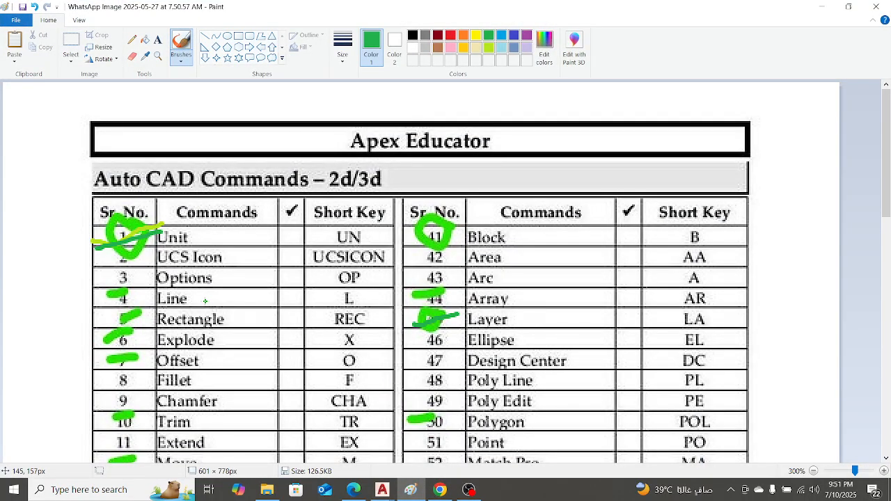
scroll(271, 314, "down", 3)
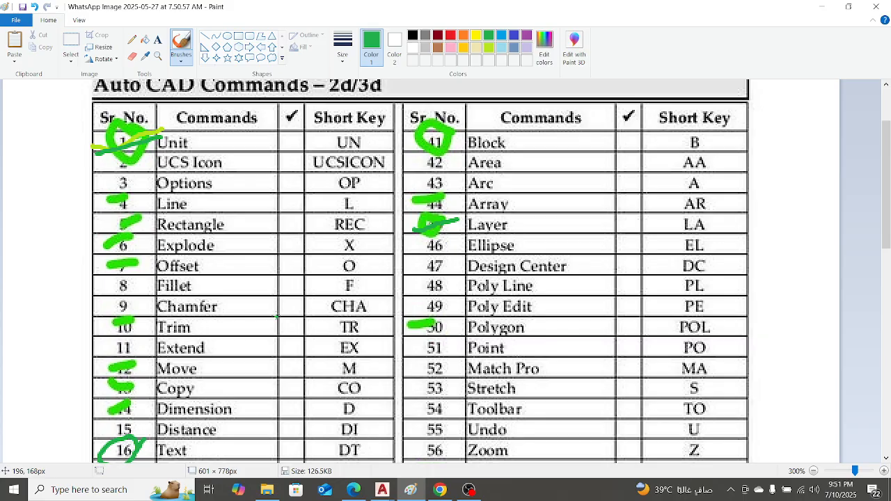
scroll(279, 315, "down", 15)
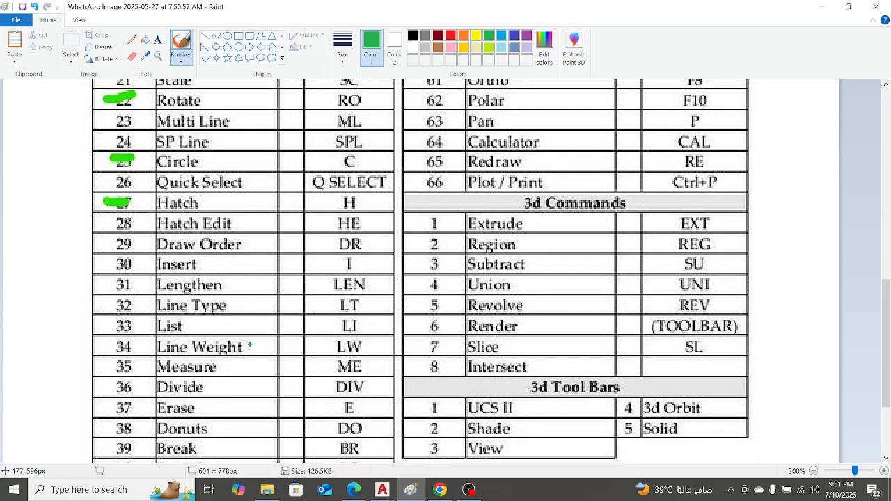
scroll(215, 360, "down", 6)
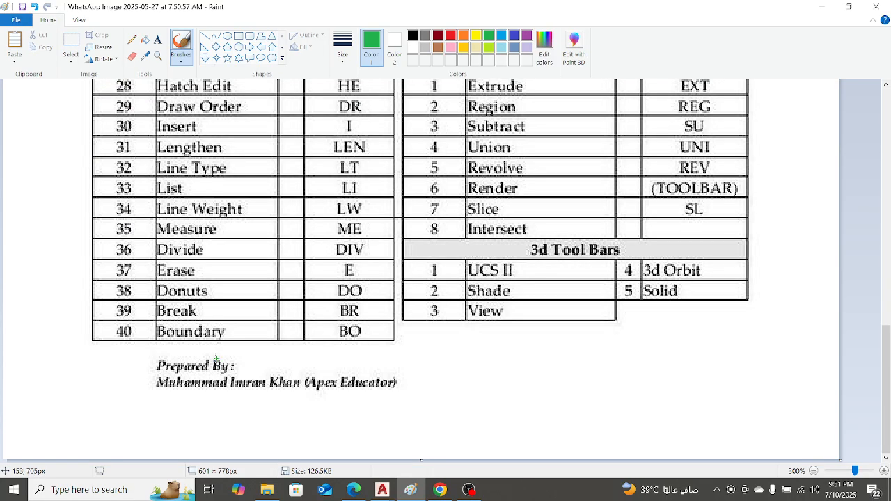
scroll(216, 359, "up", 8)
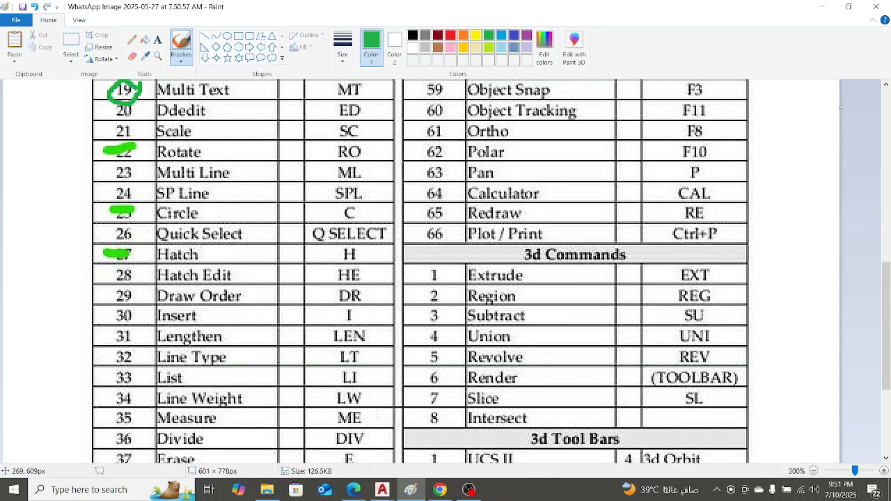
scroll(417, 279, "up", 6)
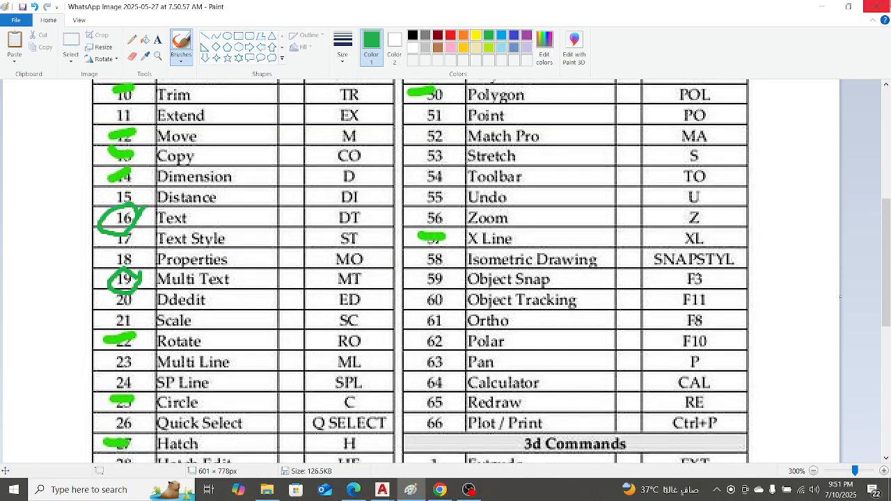
left_click(822, 10)
Back in AutoCAD, undo the property match on the dimension below the door block
key("Escape")
key("Escape")
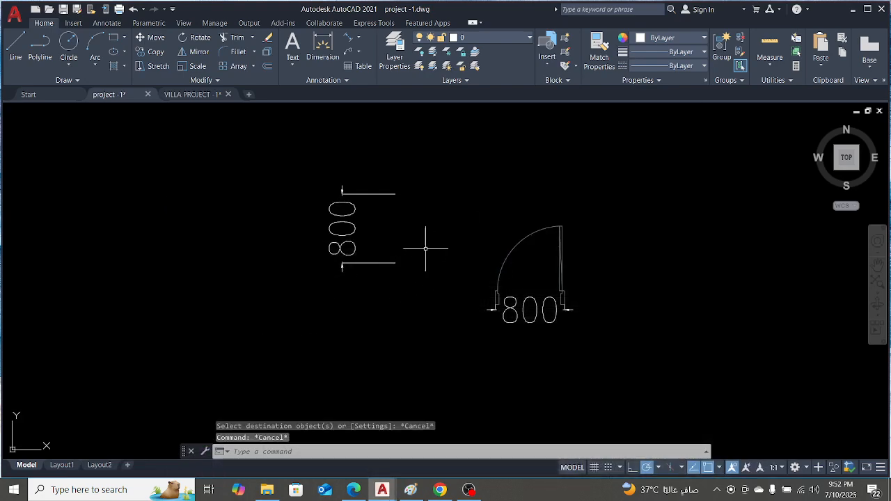
key("ctrl+z")
key("ctrl+z")
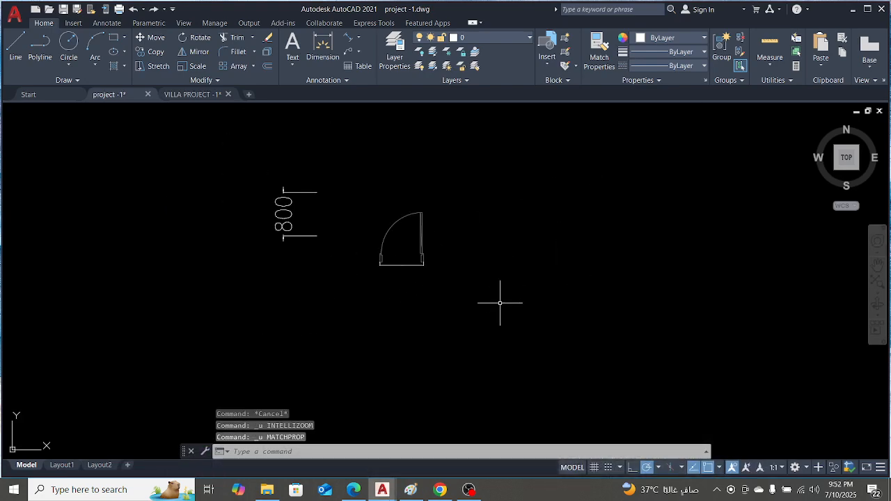
Examine the dimension below the door block by selecting it and then clearing the selection
scroll(381, 251, "up", 2)
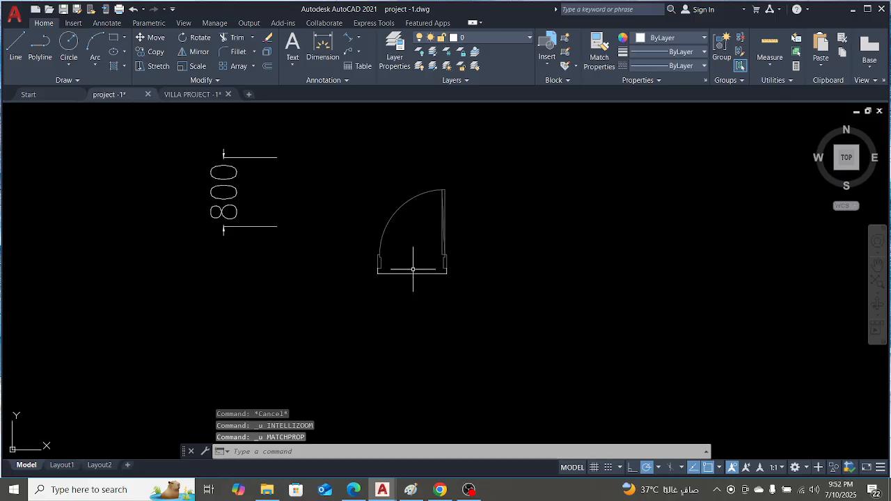
scroll(413, 269, "up", 3)
left_click(445, 255)
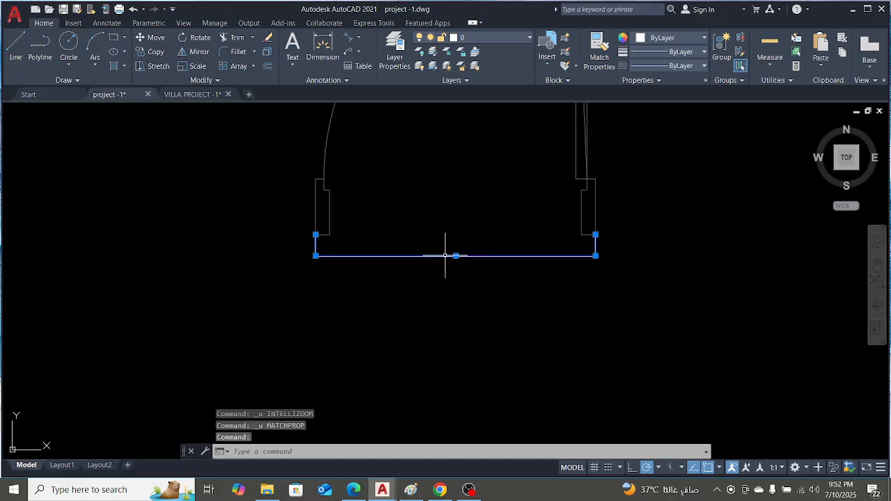
scroll(516, 287, "down", 3)
scroll(511, 284, "up", 2)
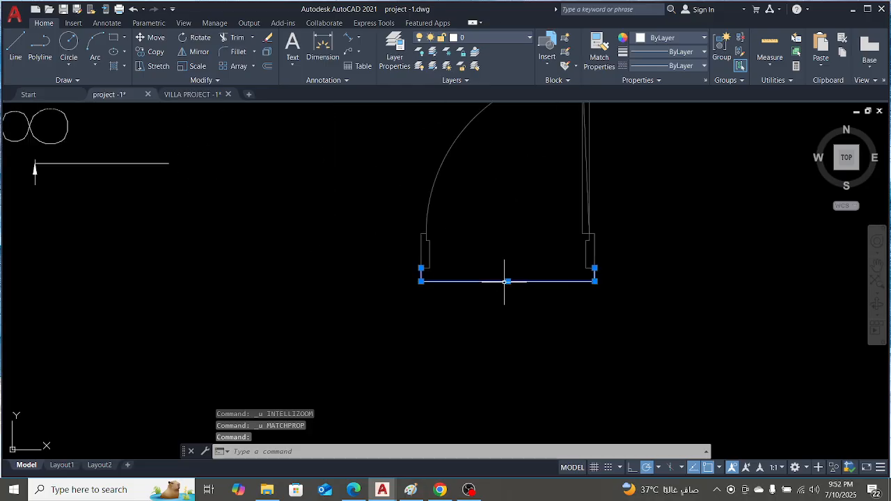
key("Escape")
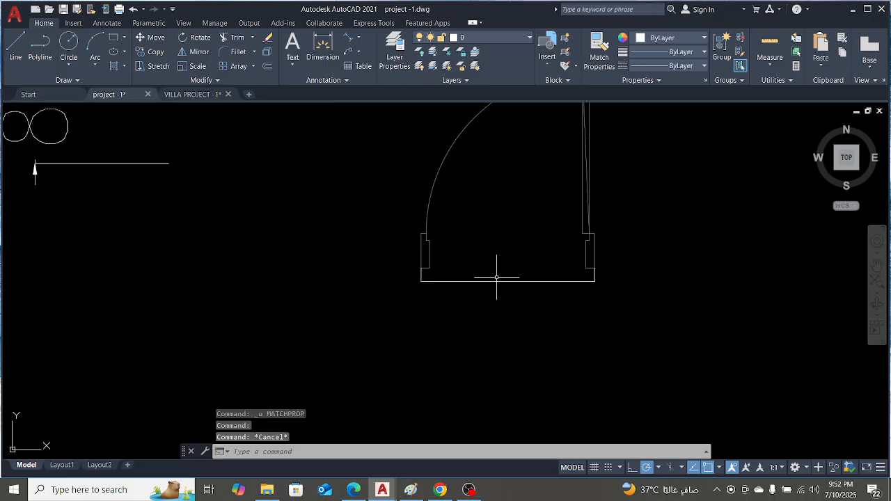
Check the primary units settings of the Standard dimension style, leave them unmodified, and dismiss the browser notification
type("y")
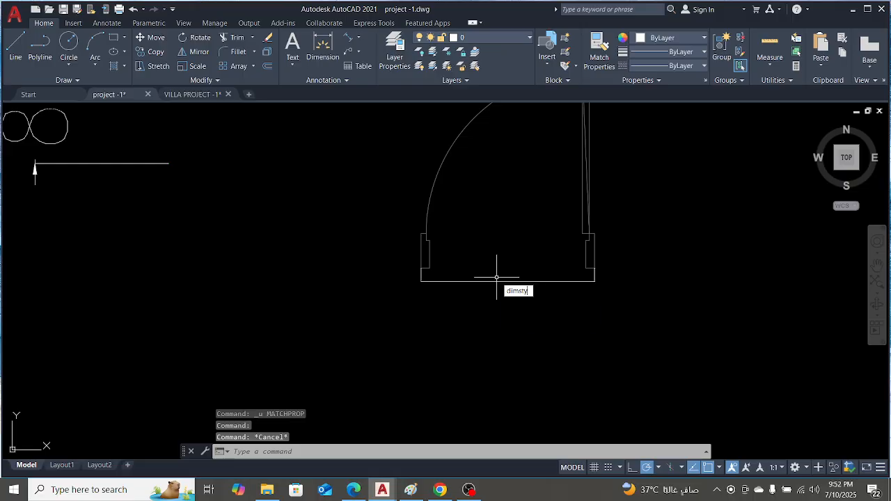
key("Return")
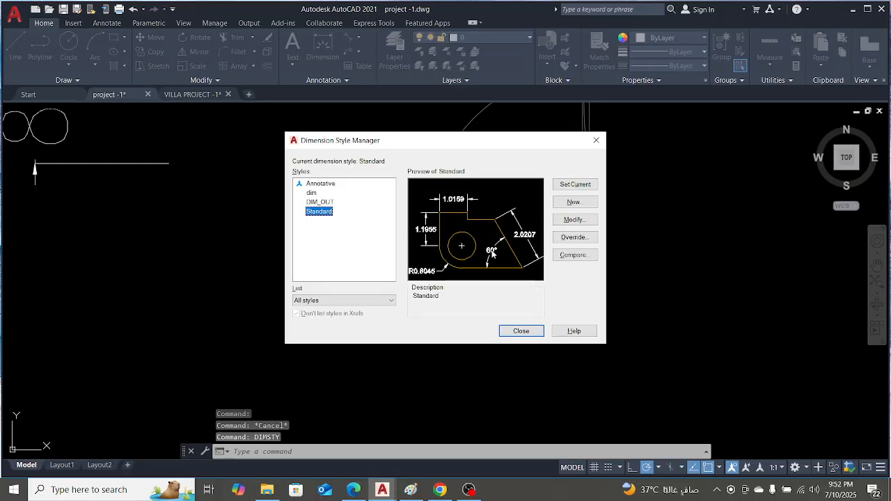
left_click(572, 219)
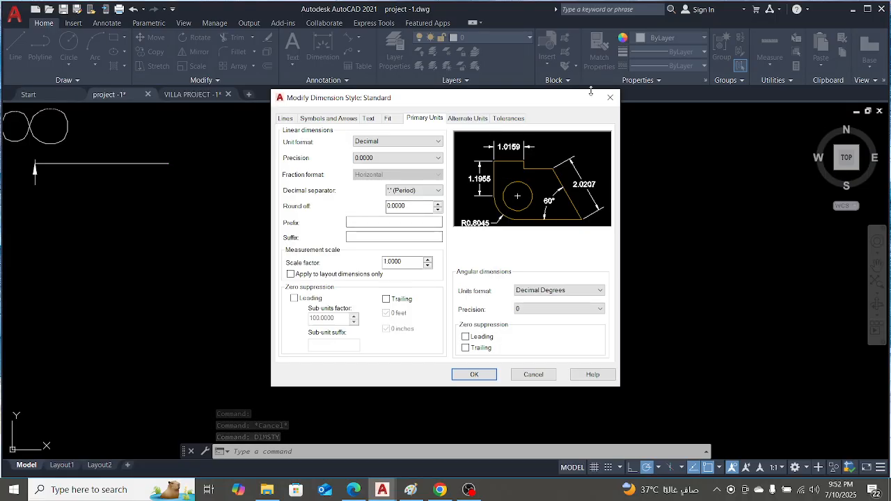
left_click(611, 99)
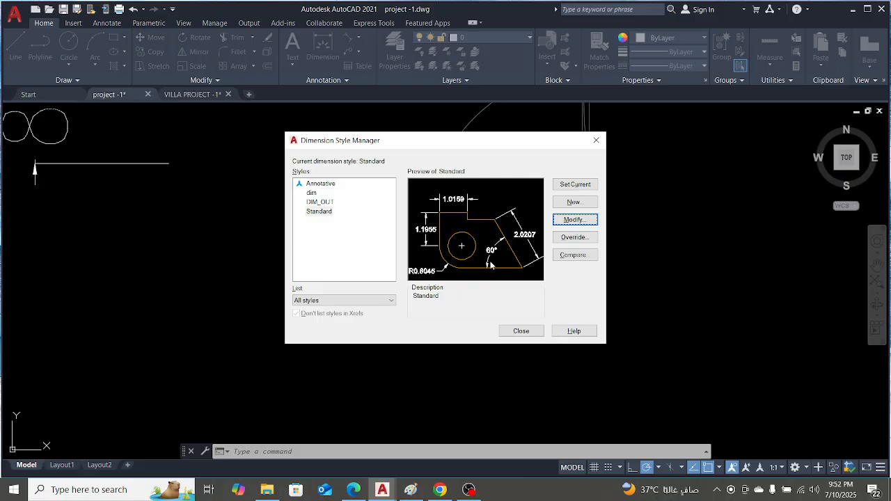
left_click(596, 140)
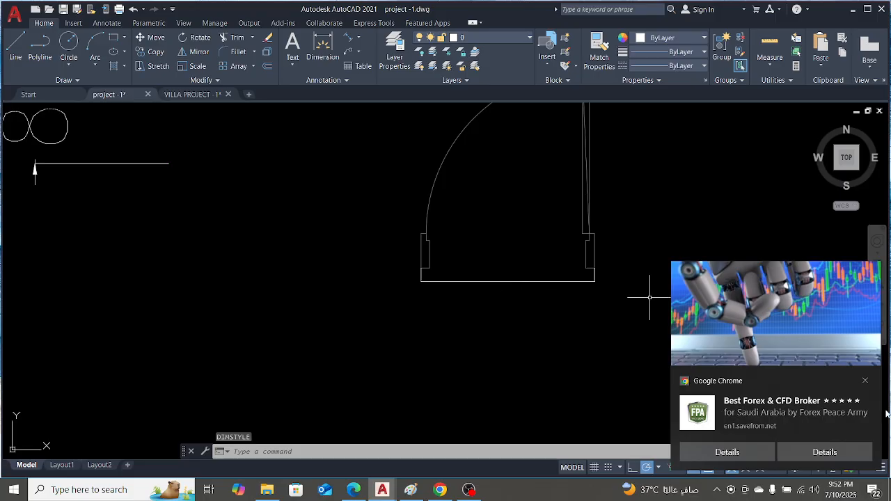
left_click(864, 381)
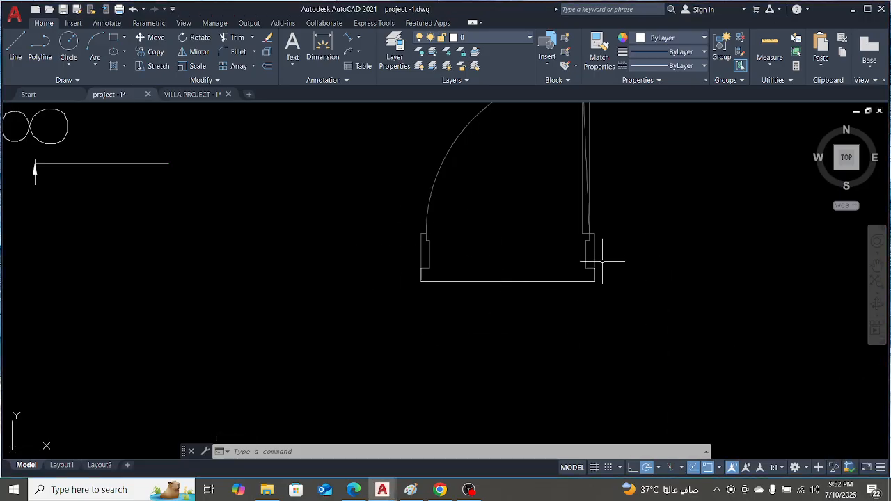
Use Match Properties to apply the vertical 800 dimension's properties to the dimension below the door block
scroll(601, 261, "down", 3)
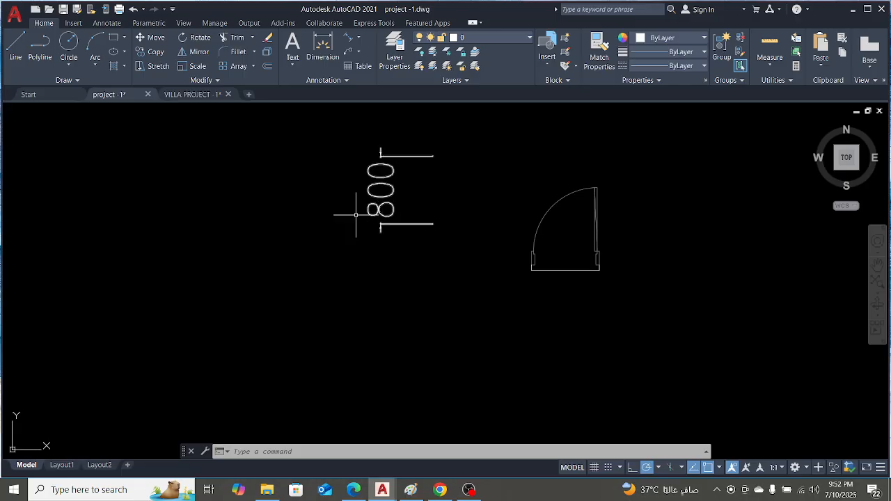
left_click(388, 196)
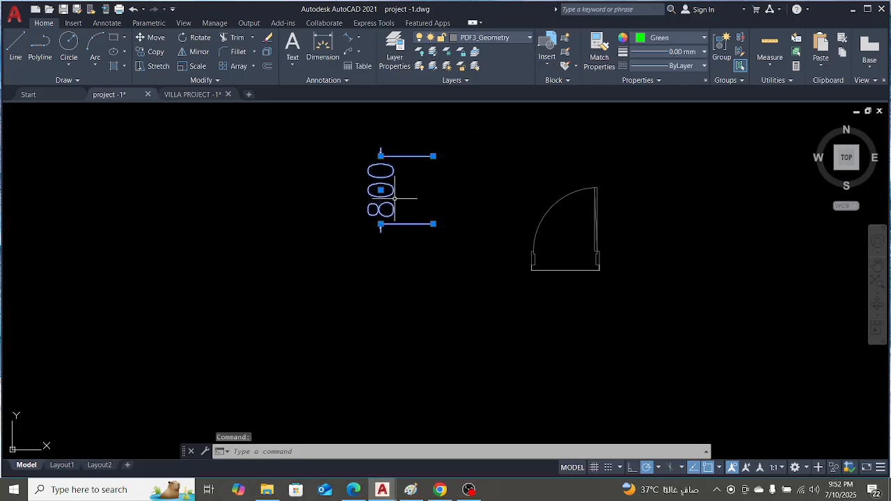
key("Escape")
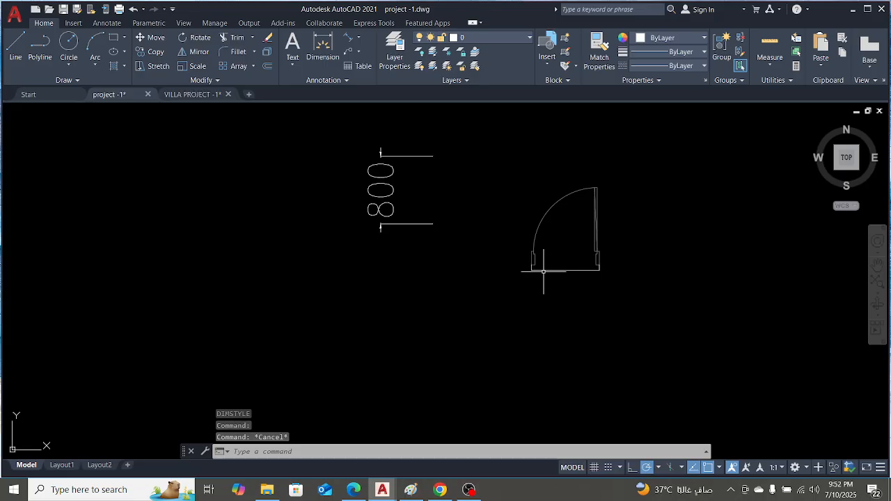
key("Escape")
type("MA")
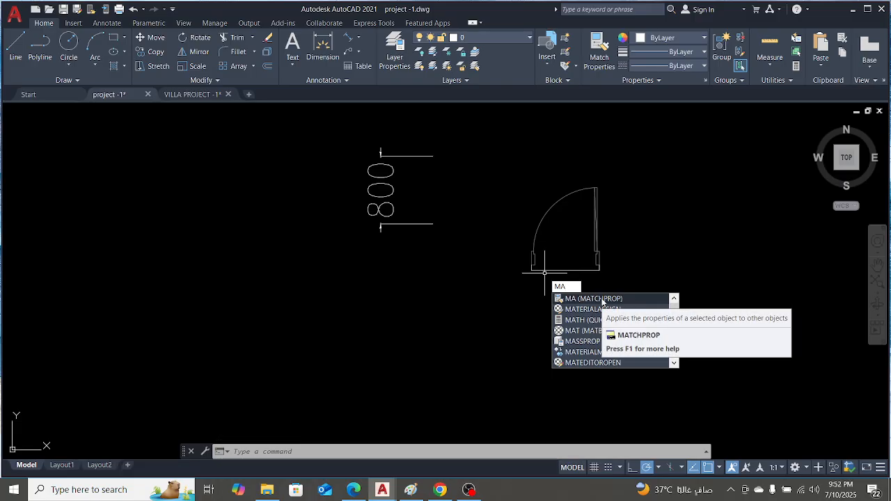
left_click(594, 299)
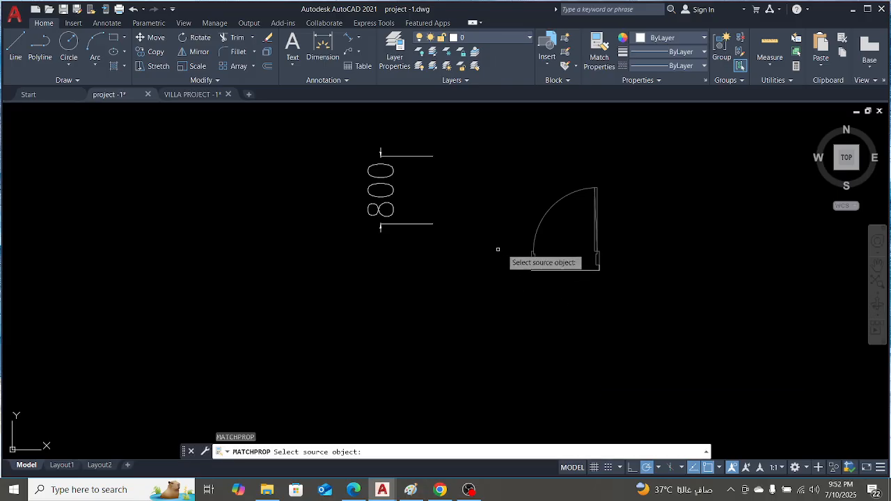
left_click(388, 186)
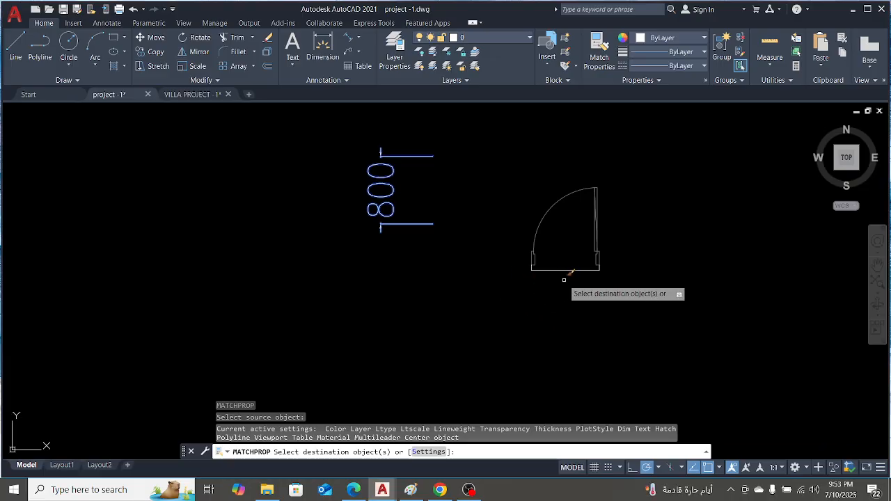
scroll(564, 283, "up", 2)
scroll(564, 283, "up", 4)
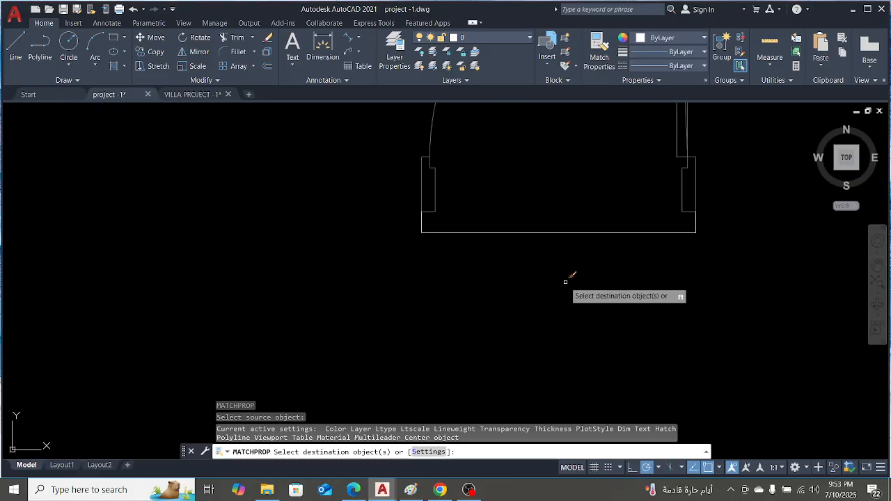
left_click(594, 233)
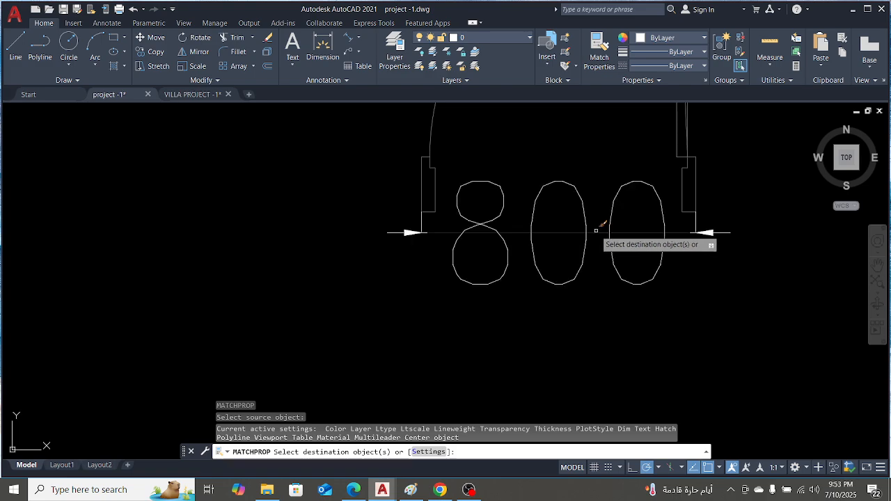
scroll(545, 290, "down", 4)
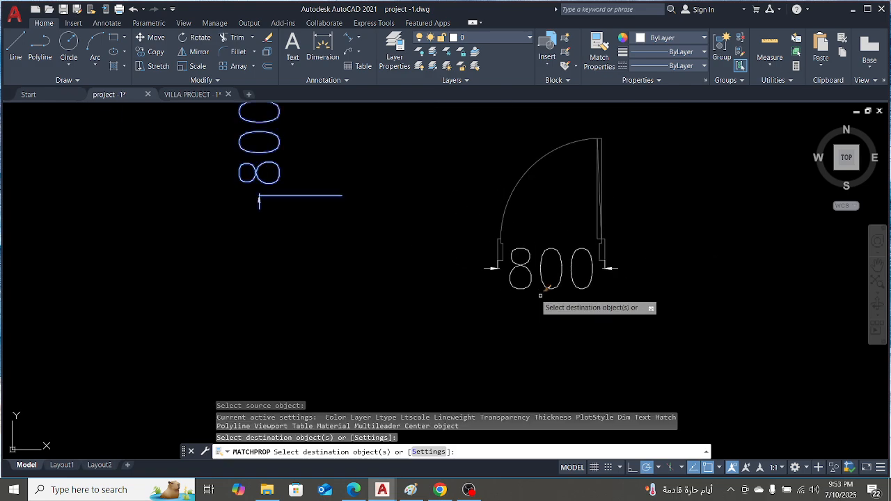
key("Escape")
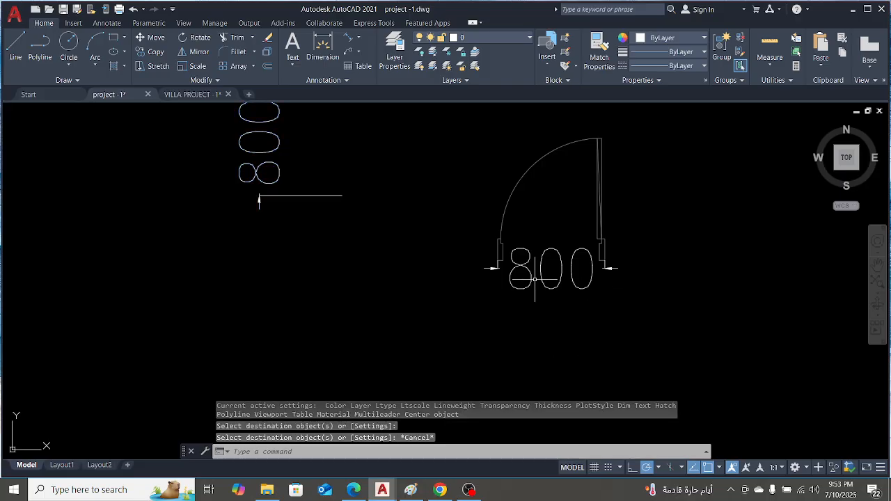
Undo the property match on the dimension below the door block
scroll(534, 279, "down", 3)
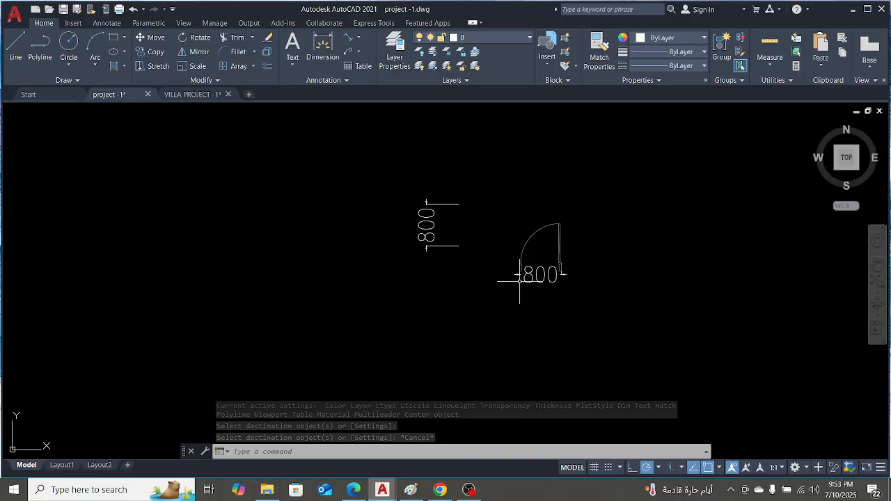
scroll(519, 286, "up", 3)
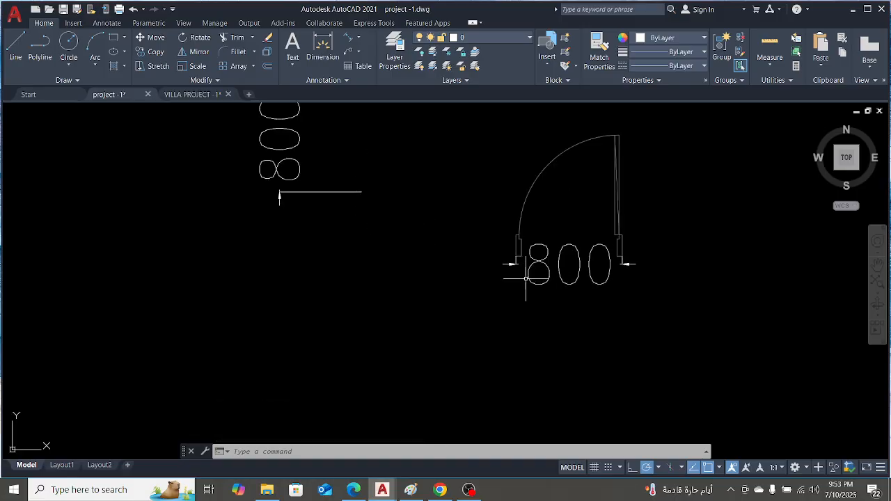
key("ctrl+z")
key("ctrl+z")
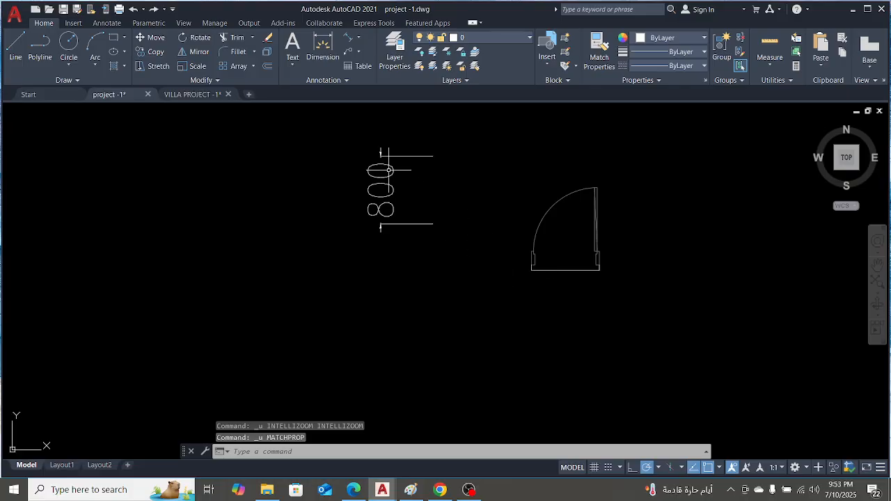
Inspect the text size of the unmatched dimension below the door block up close
left_click(564, 269)
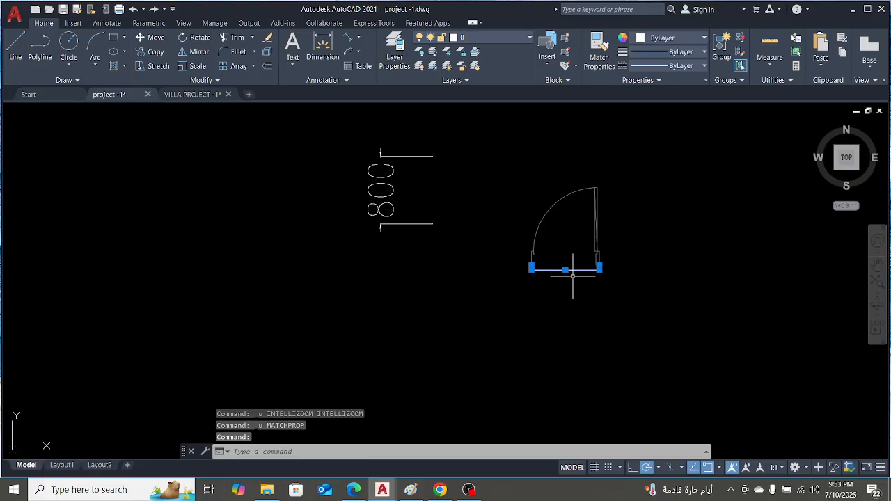
scroll(572, 276, "up", 10)
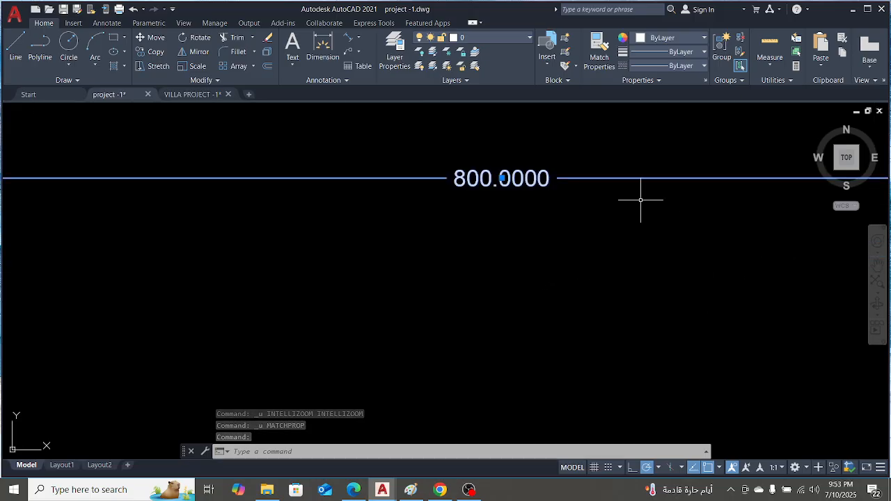
scroll(534, 216, "down", 8)
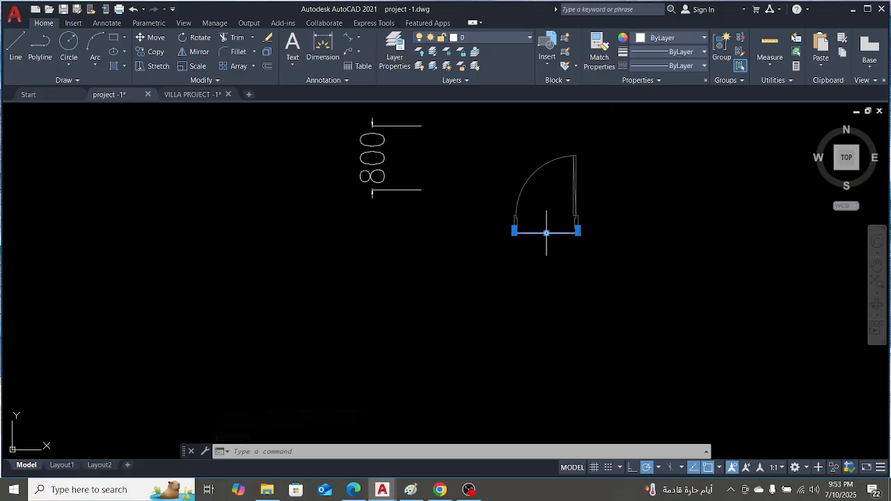
key("Escape")
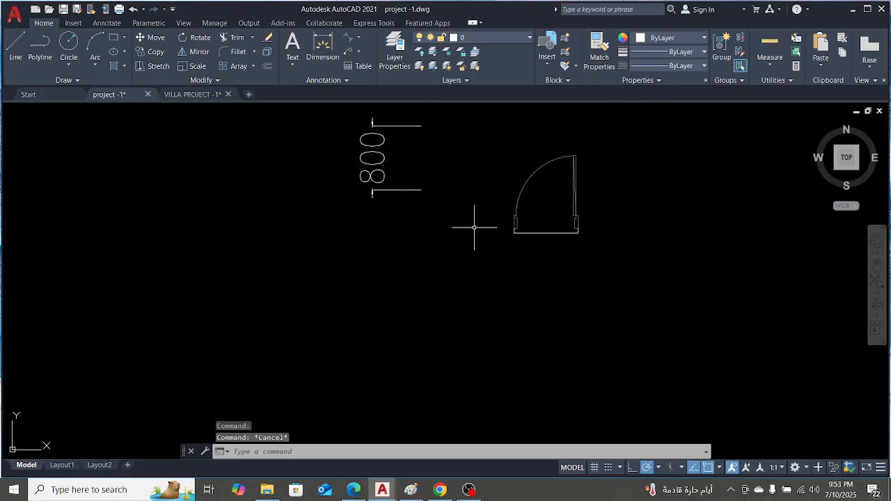
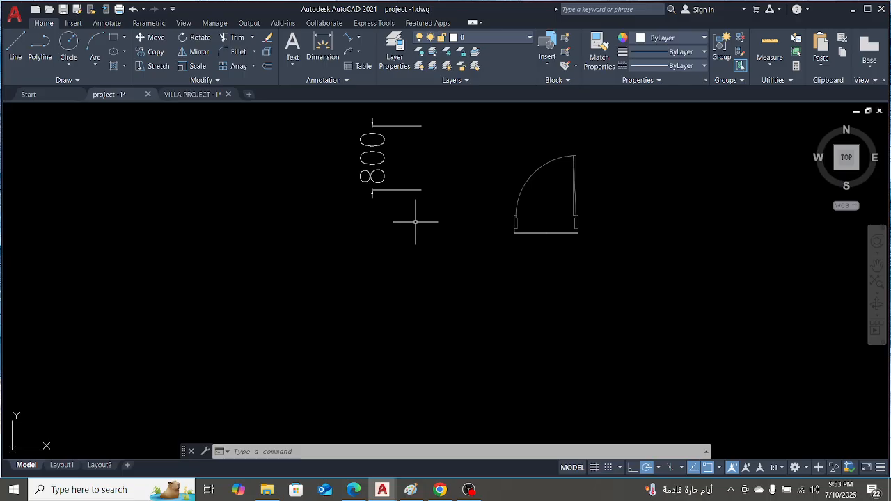
Match the properties of the vertical 800 dimension onto the door block's dimension again and check the matched dimension
type("a")
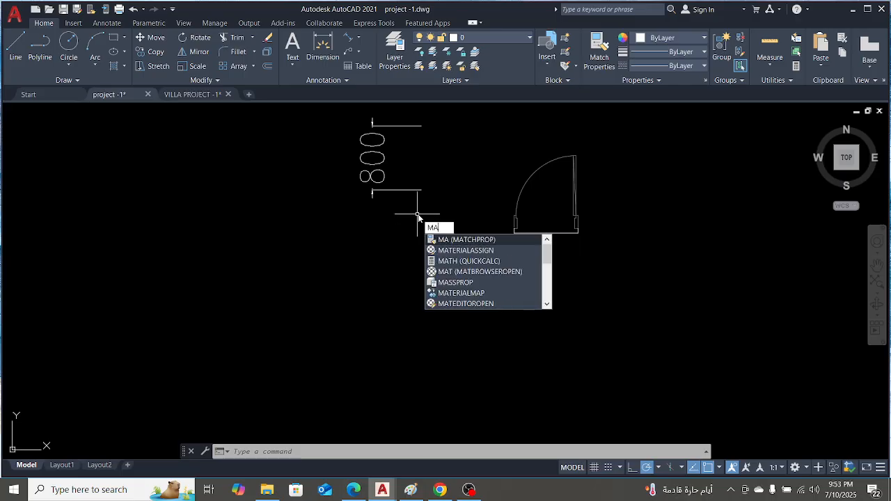
key("Return")
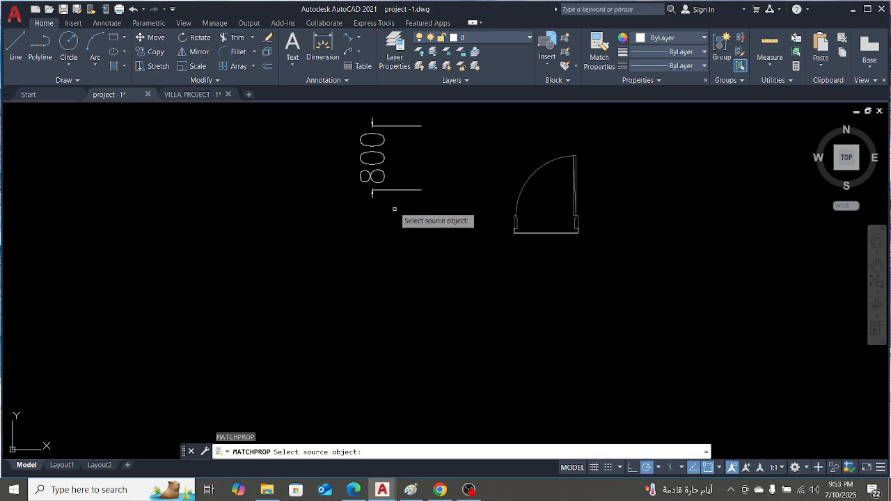
left_click(382, 160)
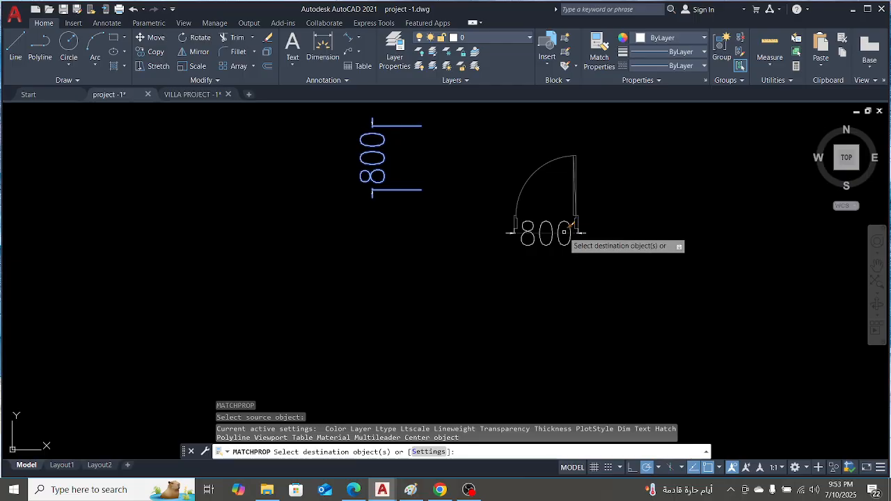
left_click(564, 231)
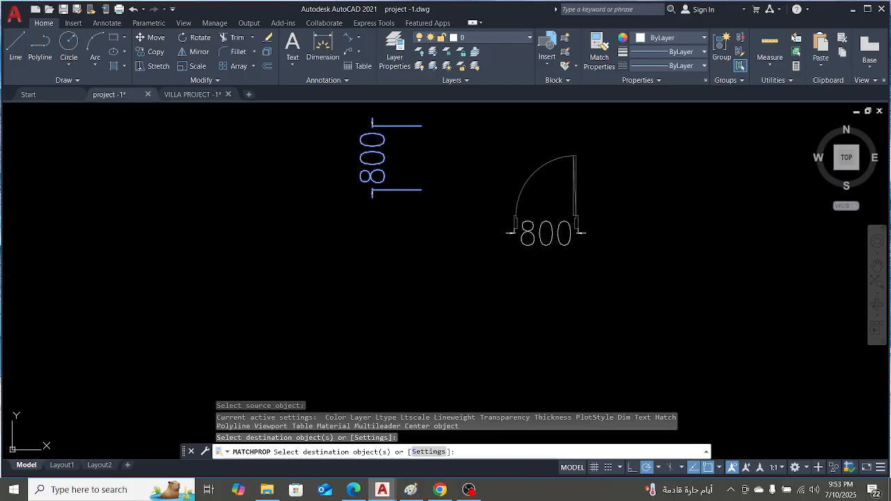
key("Escape")
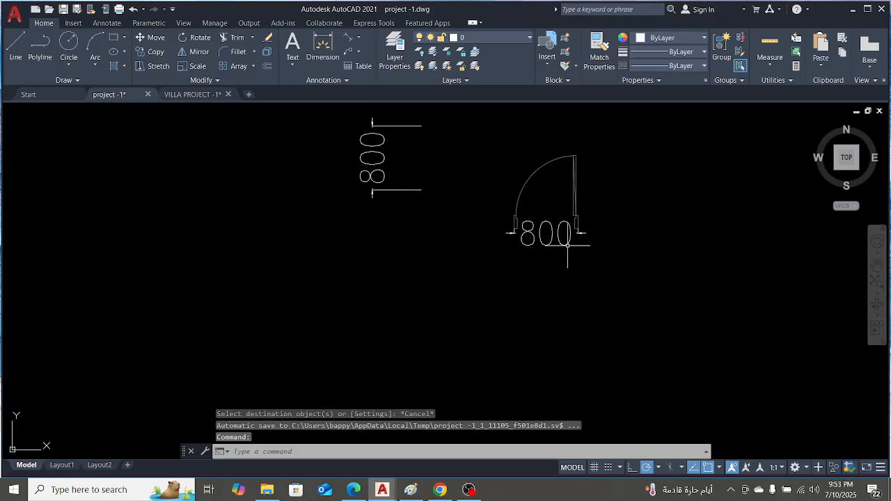
left_click(565, 242)
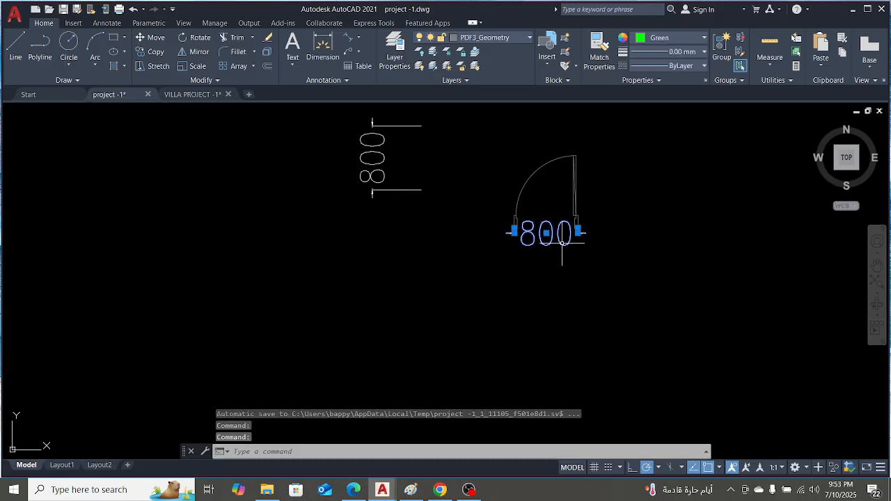
key("Escape")
scroll(562, 242, "up", 3)
scroll(473, 174, "up", 2)
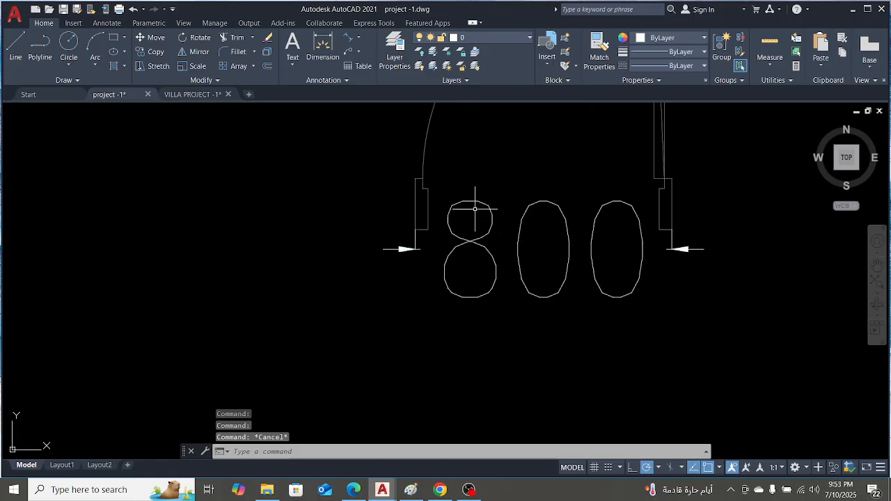
Delete the horizontal 800 dimension below the door block
scroll(471, 213, "down", 4)
scroll(490, 231, "up", 4)
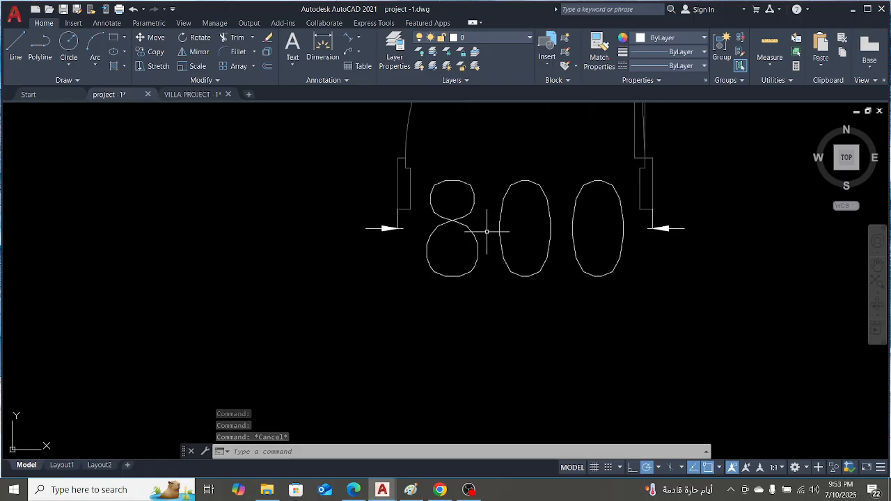
scroll(494, 240, "down", 3)
scroll(516, 245, "up", 1)
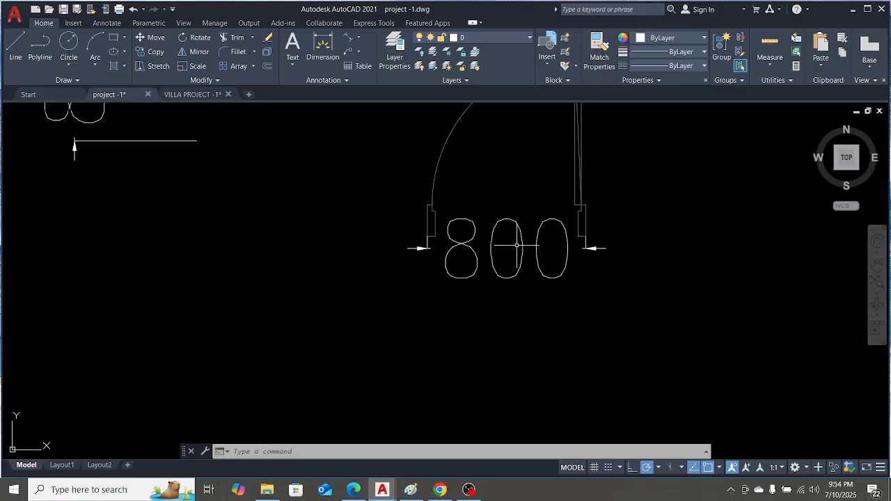
key("Escape")
key("Escape")
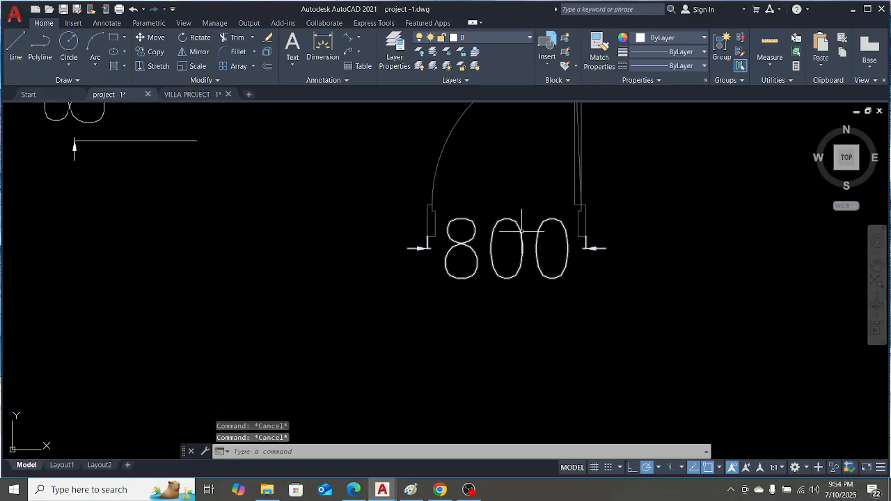
left_click(519, 233)
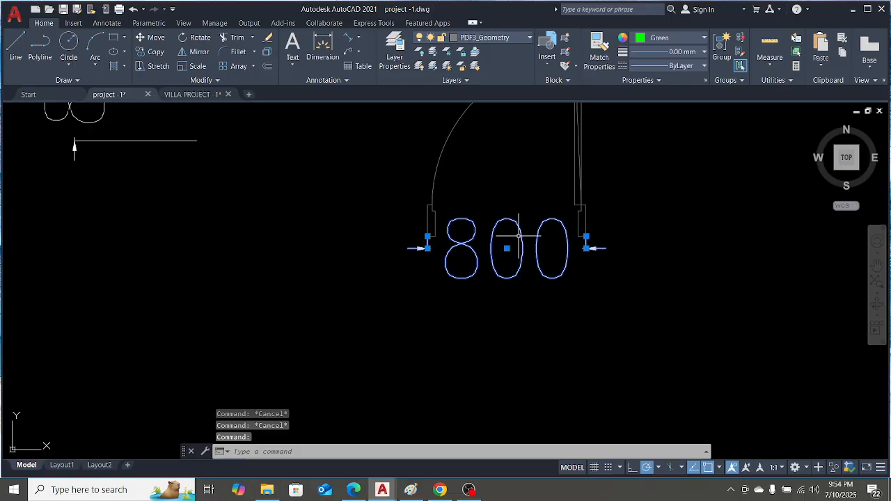
key("Delete")
Add an aligned dimension just below the bottom edge of the door's left jamb
scroll(544, 264, "up", 2)
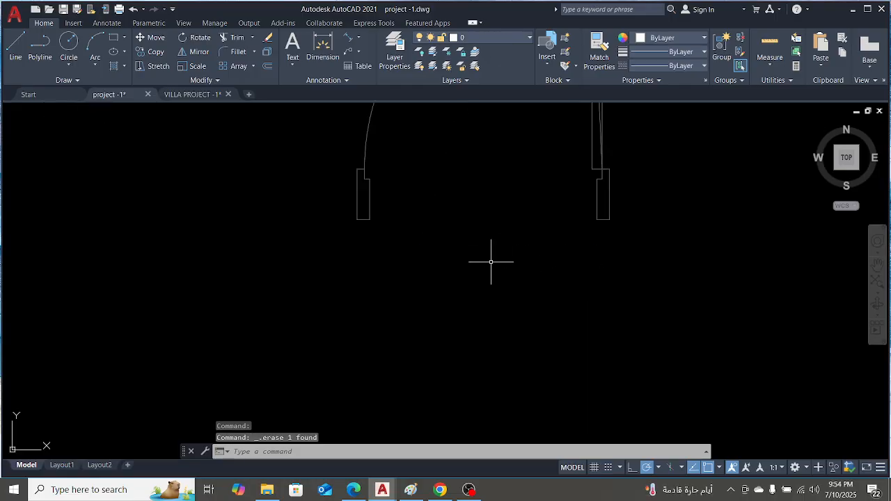
scroll(364, 179, "up", 2)
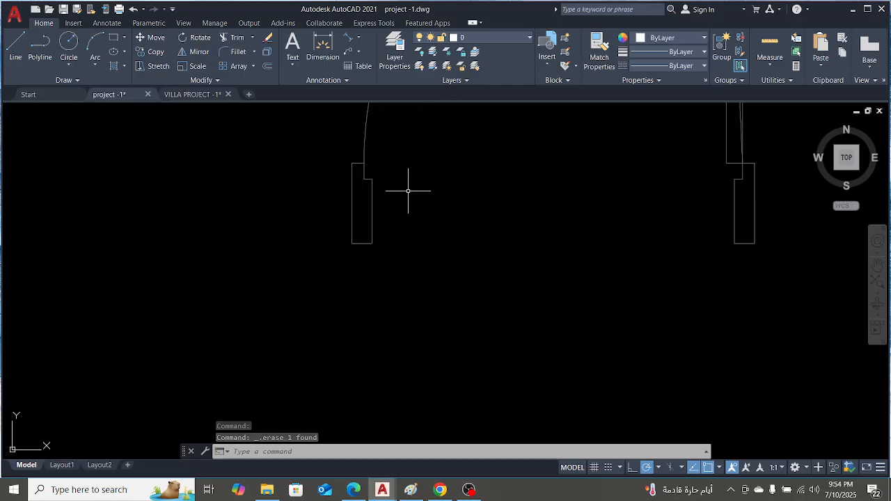
scroll(505, 115, "down", 2)
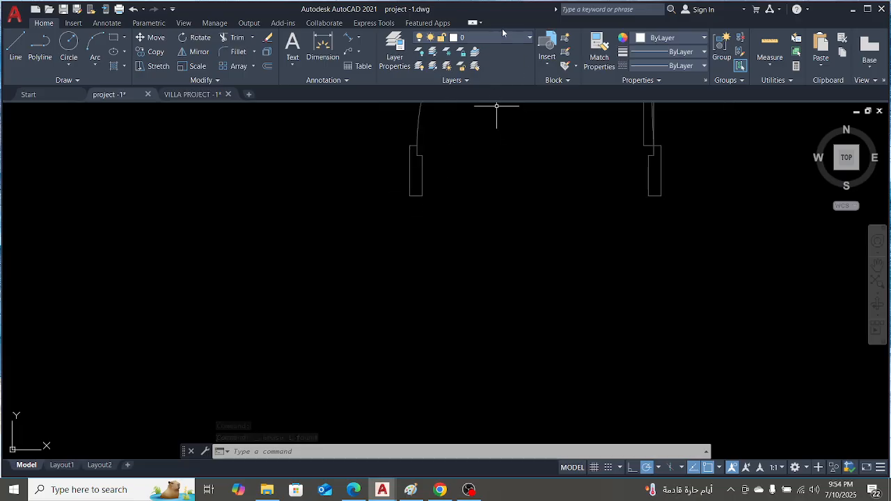
left_click(349, 38)
scroll(447, 233, "up", 2)
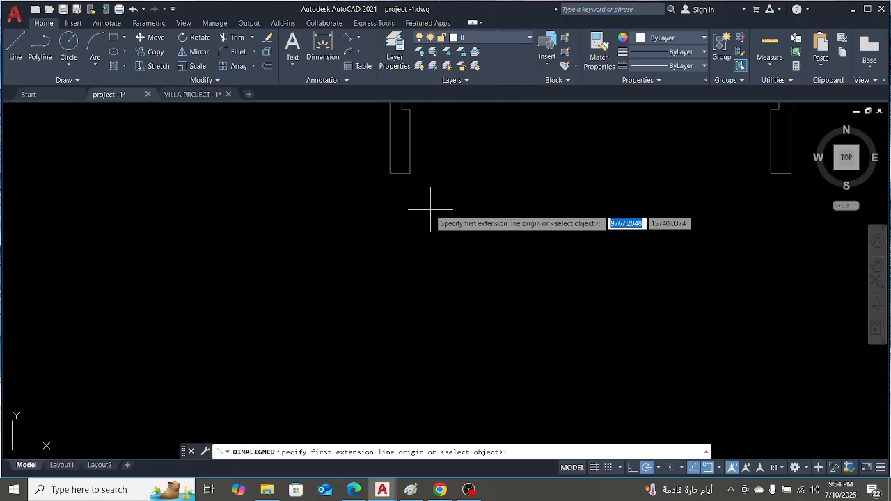
scroll(357, 193, "up", 4)
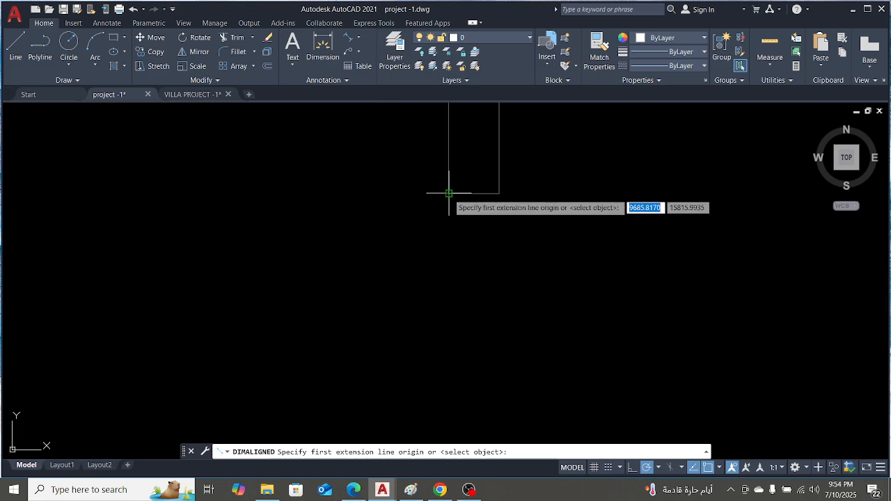
left_click(449, 193)
left_click(498, 193)
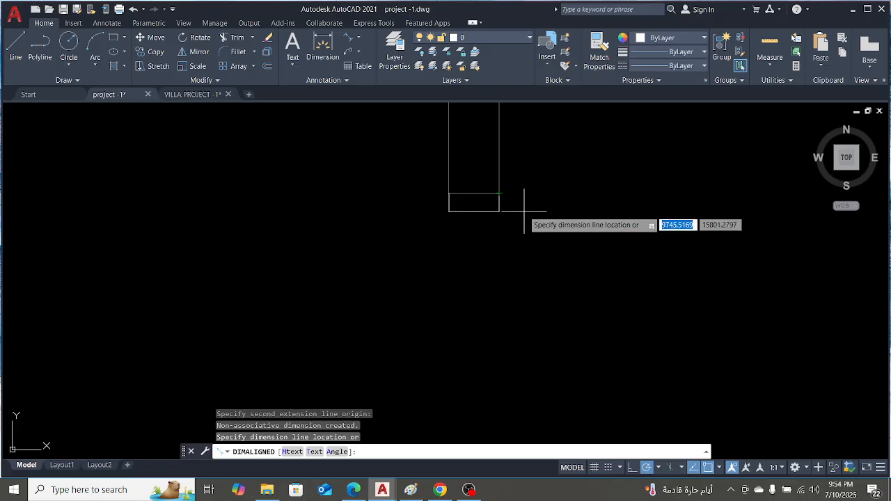
left_click(479, 213)
key("Escape")
Open the text of the left jamb's bottom-width dimension to read its value, then leave it unedited
double_click(479, 214)
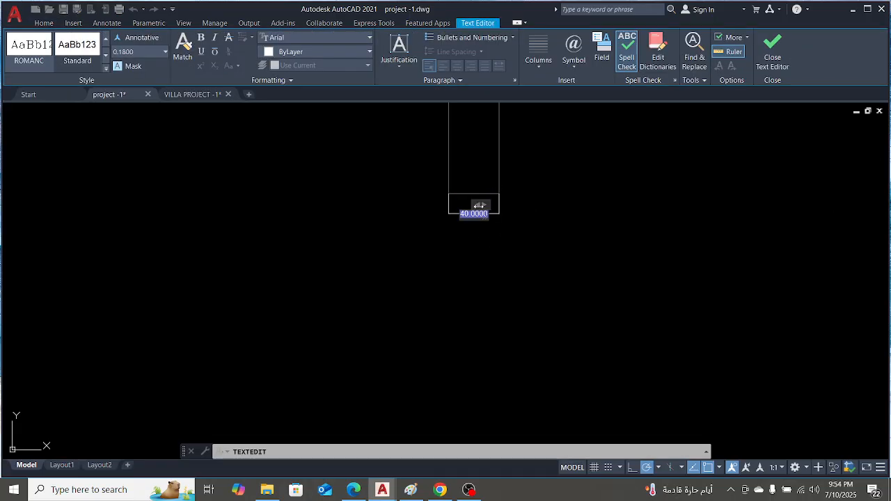
key("Escape")
key("Escape")
scroll(443, 188, "down", 2)
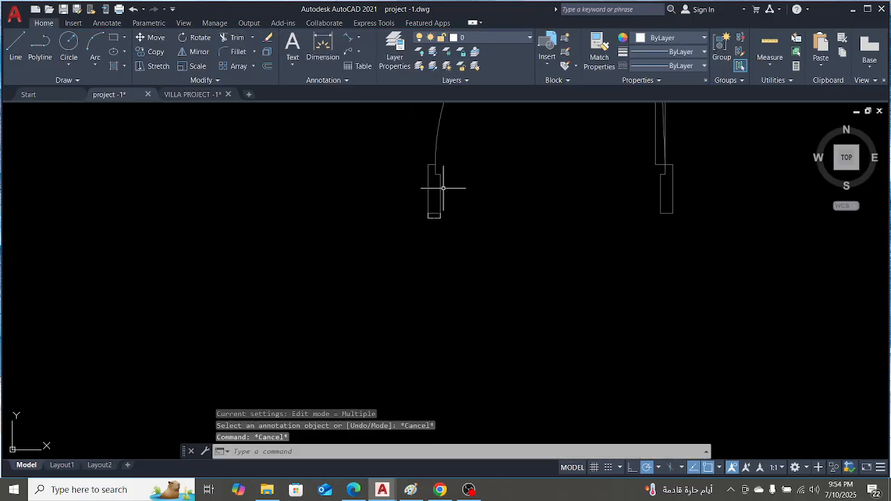
key("Escape")
key("Escape")
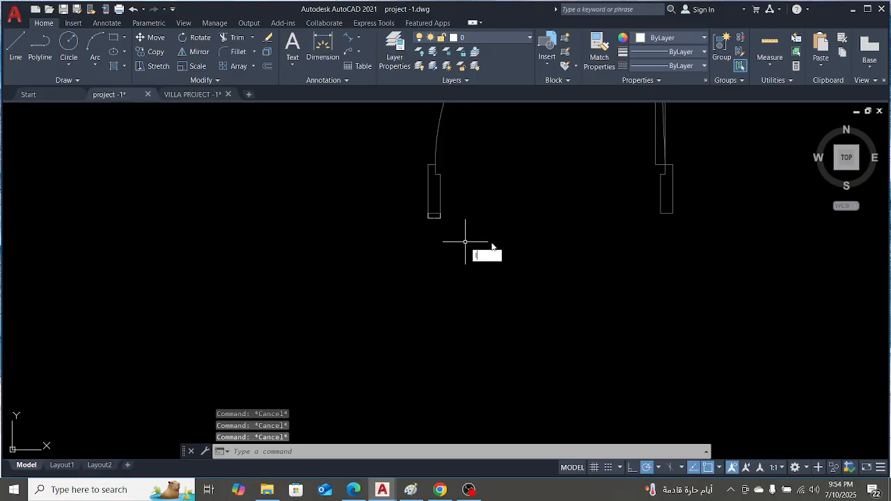
Draw a separate horizontal line 40 units long in the empty space below the left jamb
key("Return")
scroll(449, 305, "up", 2)
scroll(491, 238, "down", 4)
scroll(462, 289, "up", 2)
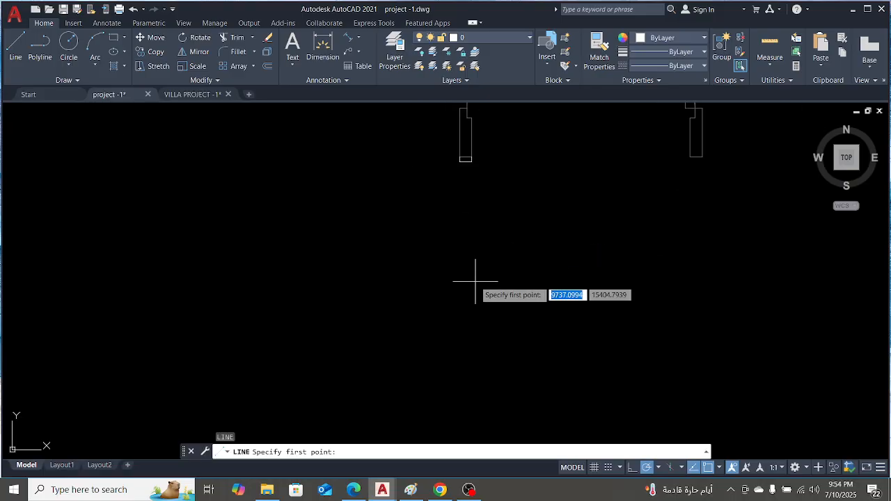
left_click(475, 281)
type("40")
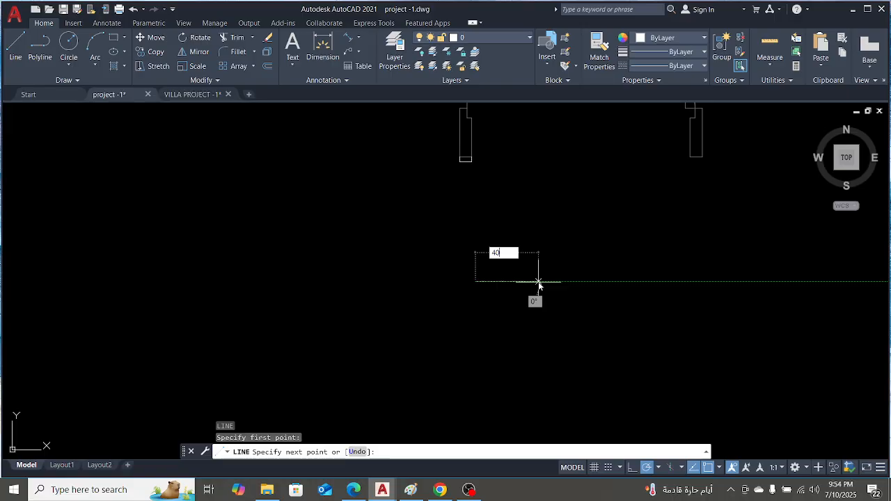
key("Return")
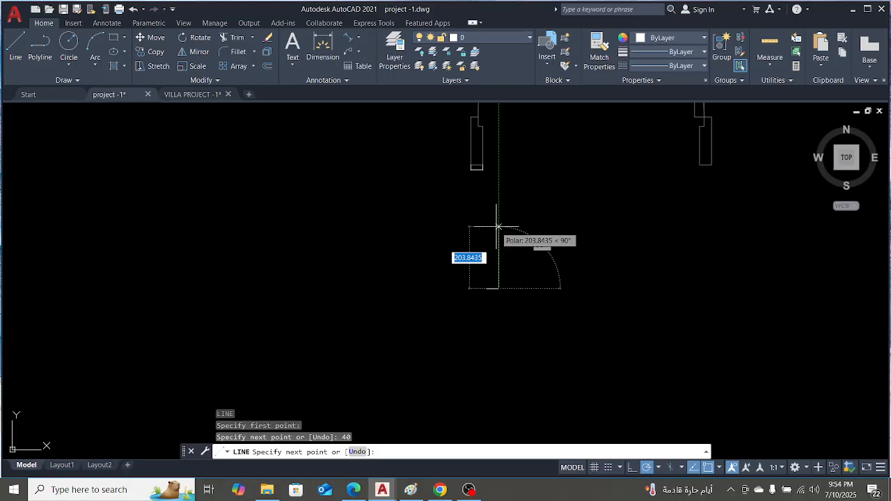
key("Escape")
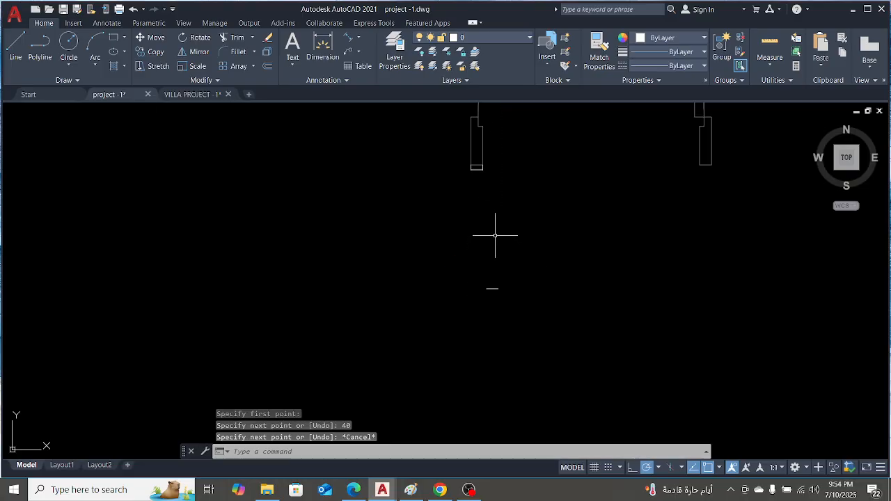
scroll(495, 236, "down", 2)
scroll(482, 146, "up", 2)
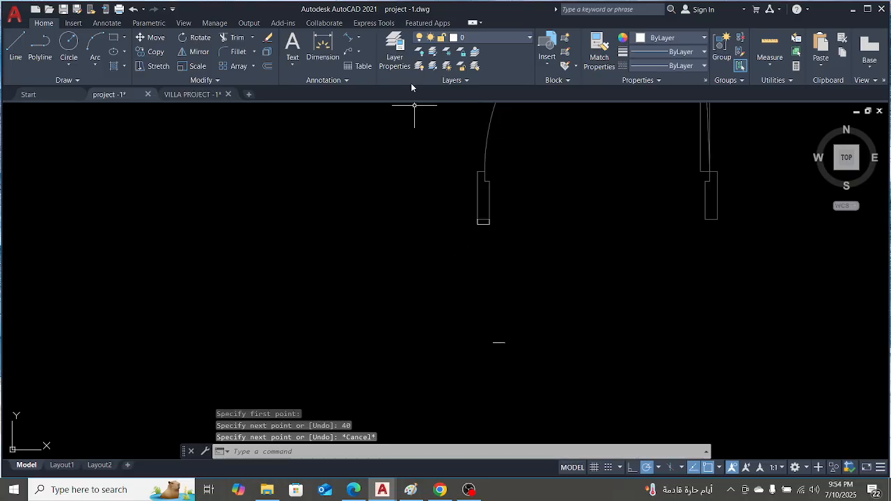
left_click(347, 39)
scroll(480, 199, "up", 5)
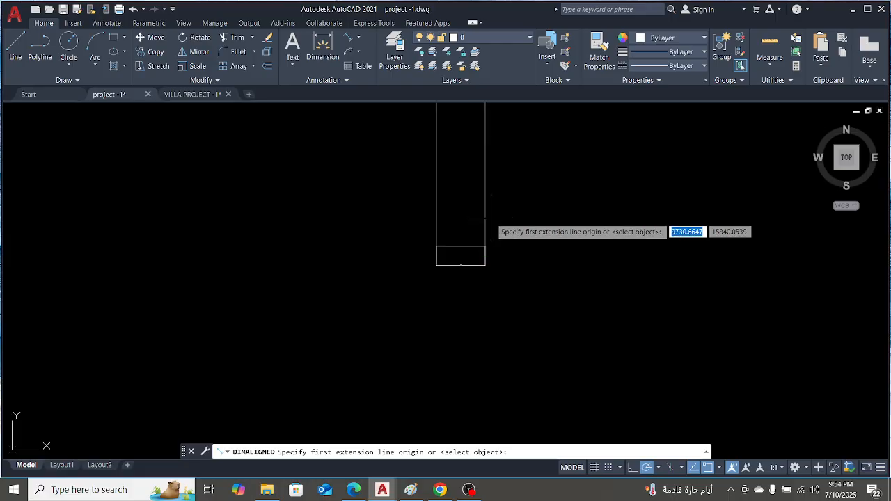
left_click(484, 265)
key("Escape")
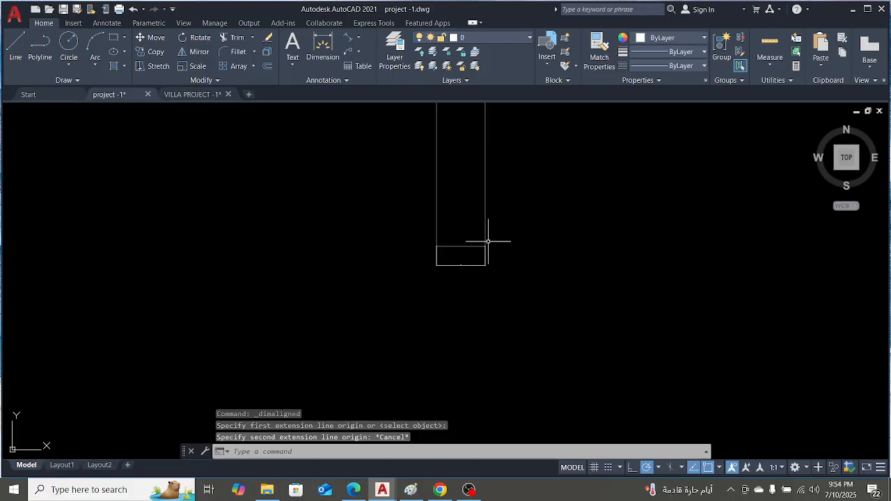
Add an aligned dimension along the right edge of the left jamb, from its bottom corner up to the notch
key("space")
left_click(485, 246)
scroll(489, 247, "down", 2)
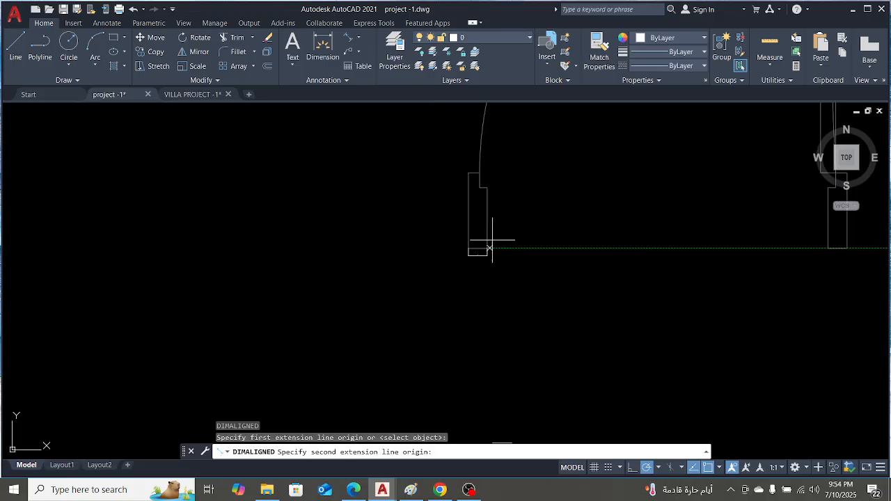
scroll(480, 186, "up", 4)
left_click(493, 189)
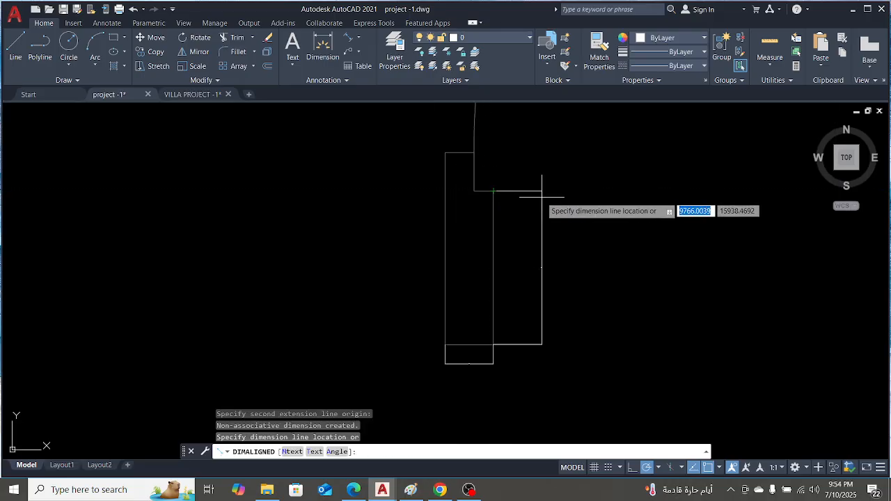
left_click(533, 201)
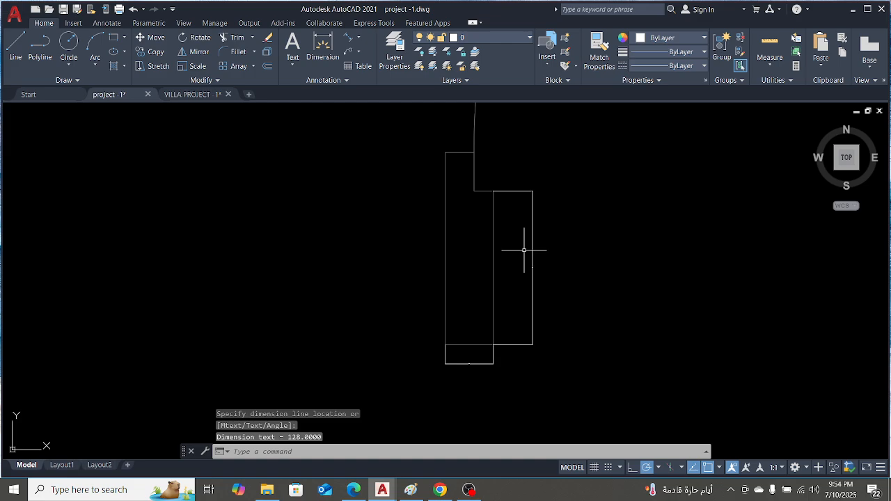
key("Escape")
scroll(520, 244, "down", 2)
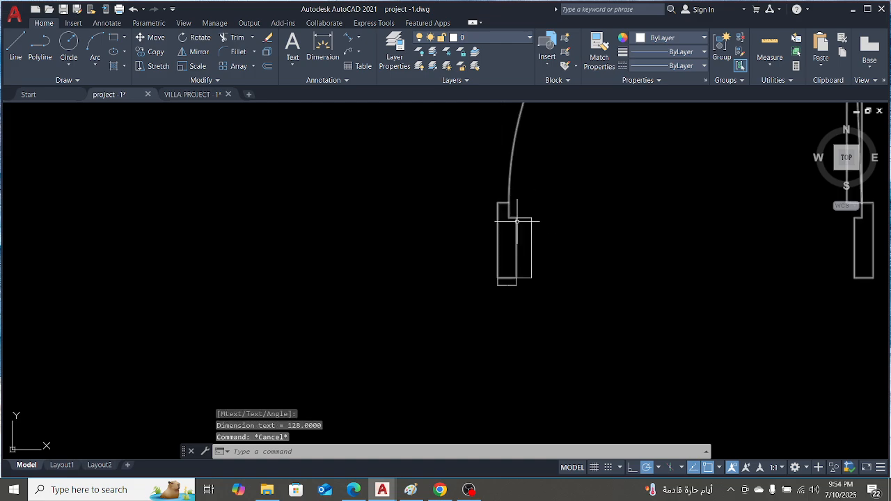
Add an aligned dimension for the horizontal ledge of the left jamb's notch, placed just below the ledge
key("space")
scroll(514, 216, "up", 3)
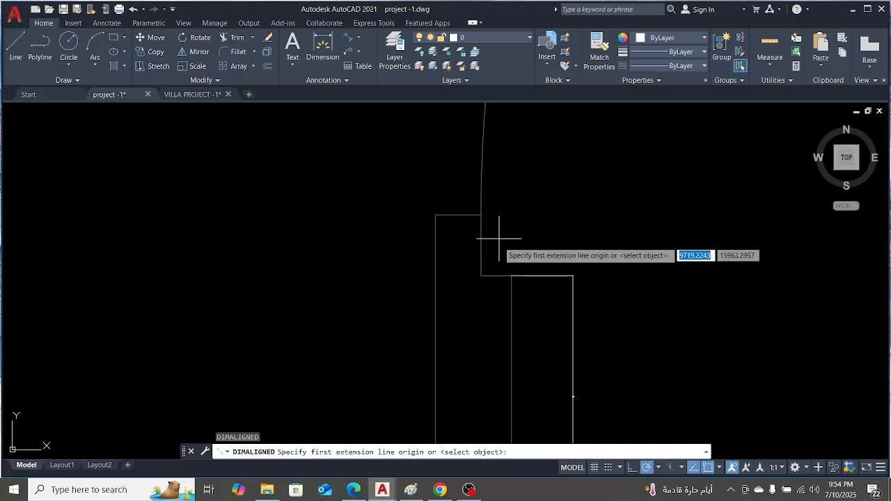
left_click(494, 275)
left_click(480, 276)
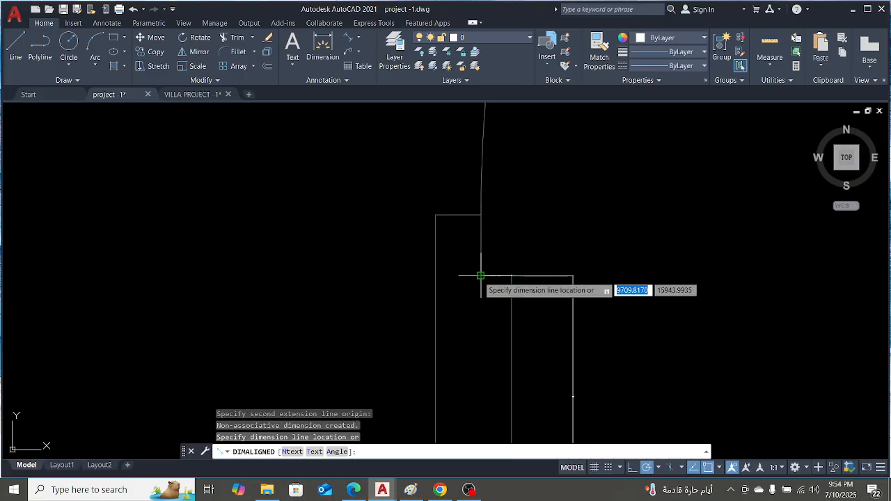
left_click(474, 293)
Add an aligned dimension for the vertical edge of the left jamb's notch, placed to its right
key("space")
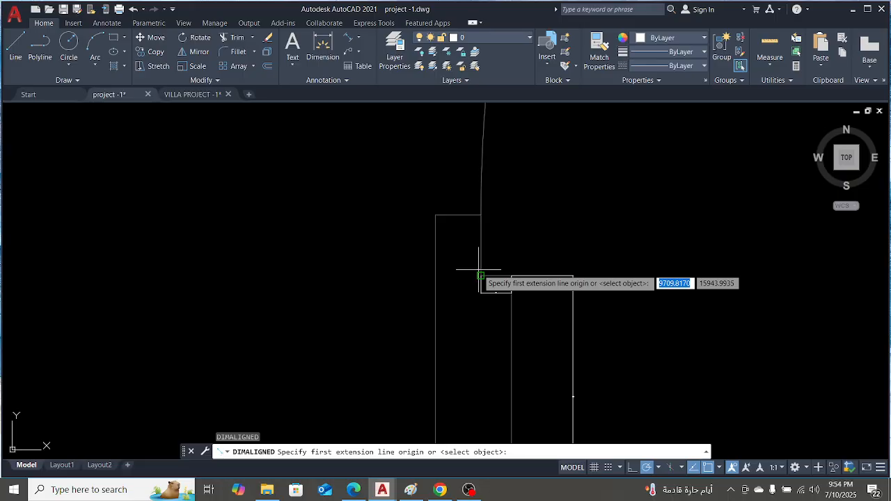
left_click(480, 276)
left_click(480, 215)
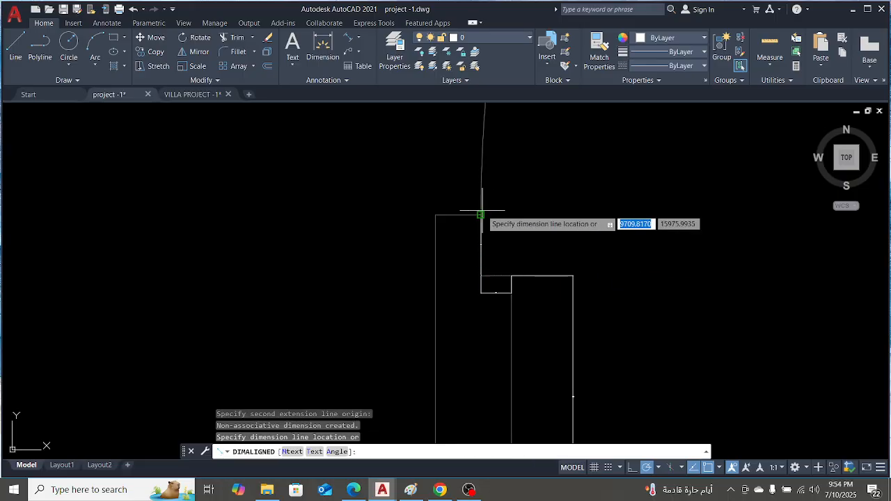
left_click(517, 224)
scroll(526, 248, "down", 4)
Add an aligned dimension for the top edge of the left jamb, placed just above it
key("space")
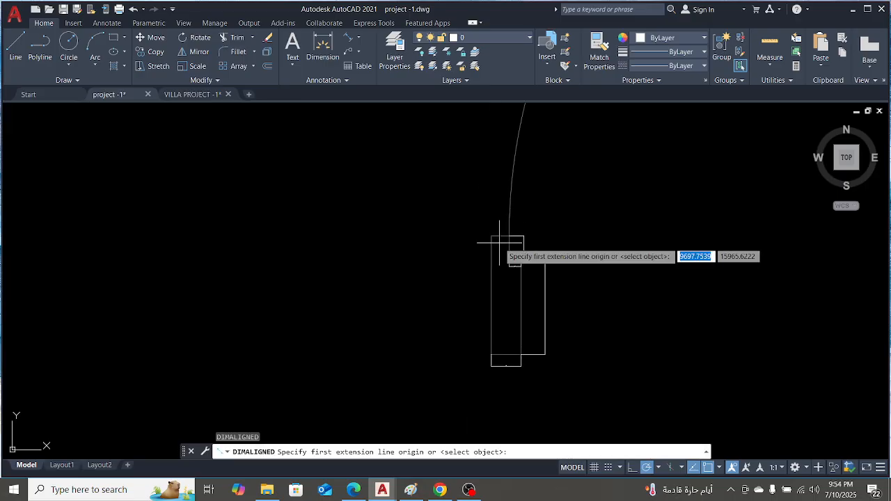
scroll(491, 230, "up", 4)
left_click(490, 241)
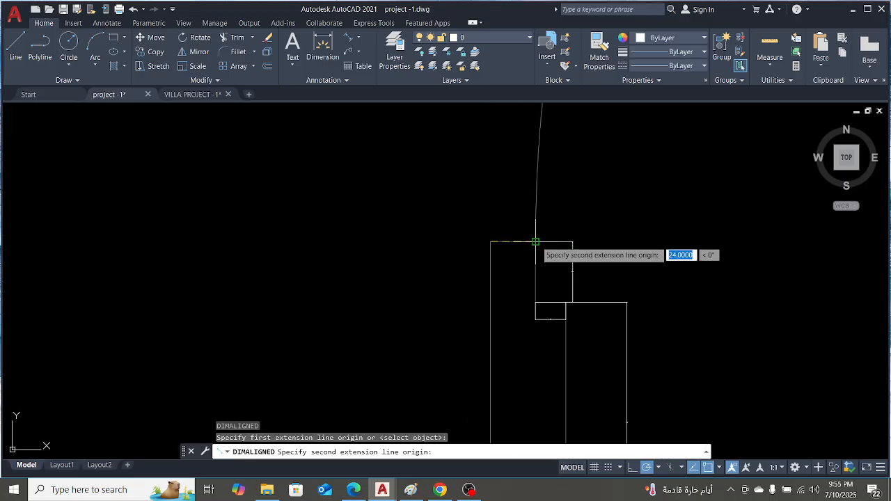
left_click(535, 241)
left_click(539, 226)
Add an aligned dimension for the full height of the left jamb, placed to the left of its outer edge
key("space")
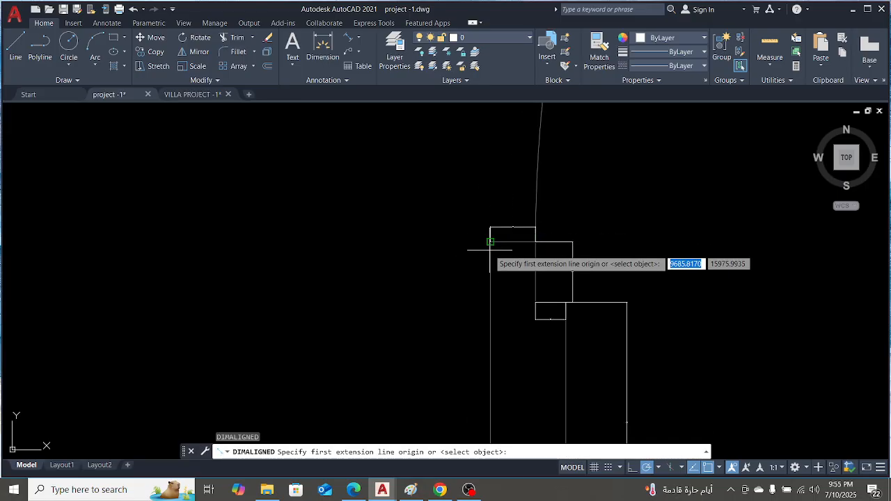
left_click(491, 228)
scroll(502, 226, "down", 4)
scroll(478, 308, "up", 4)
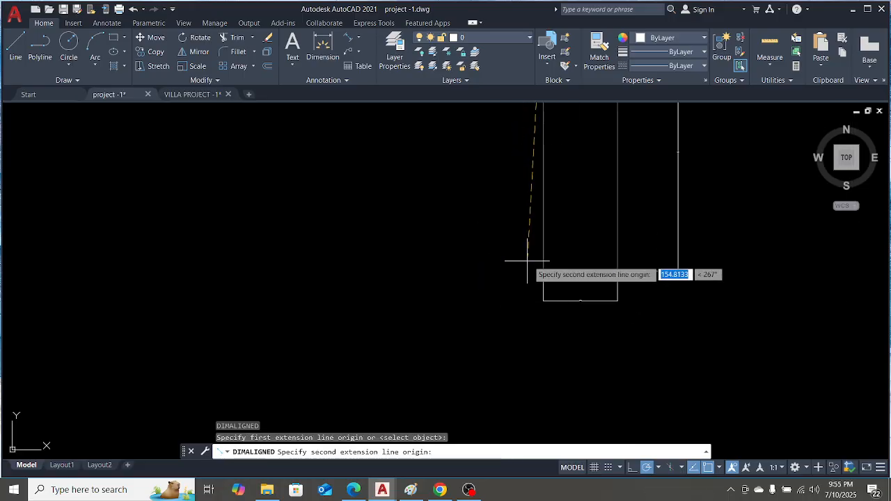
left_click(542, 271)
left_click(494, 285)
scroll(494, 285, "down", 5)
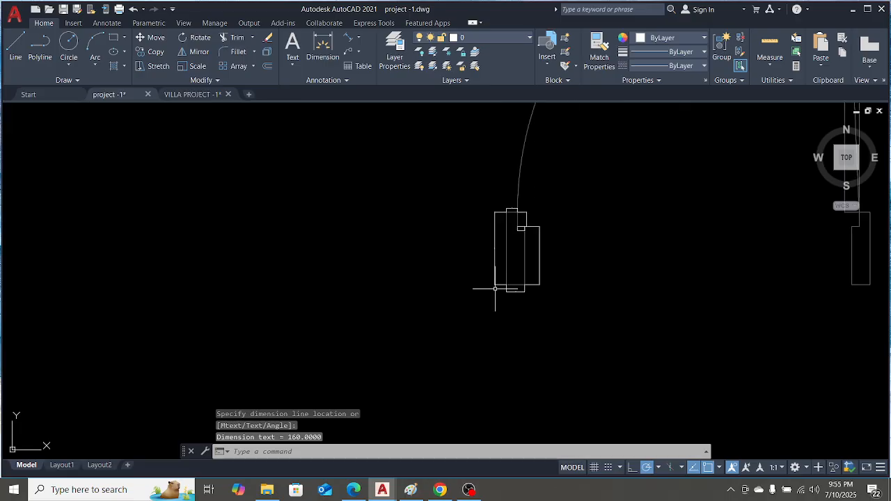
Match the left jamb's dimensions to the 800 dimension's properties and erase the jamb's full-height dimension
type("ma")
key("Return")
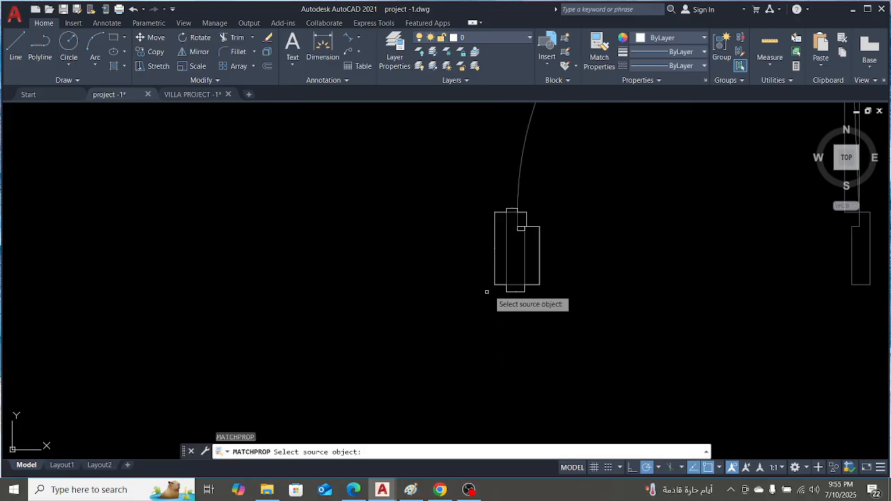
scroll(536, 272, "down", 4)
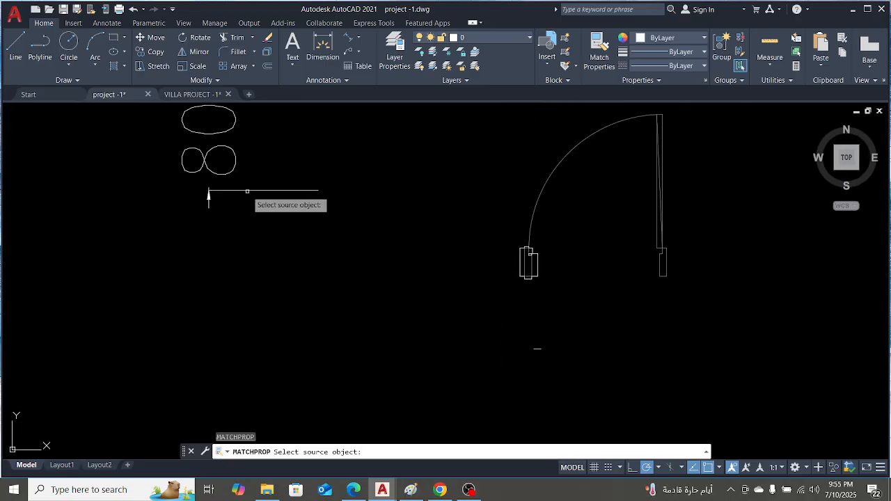
left_click(208, 191)
scroll(515, 258, "up", 4)
left_click(473, 223)
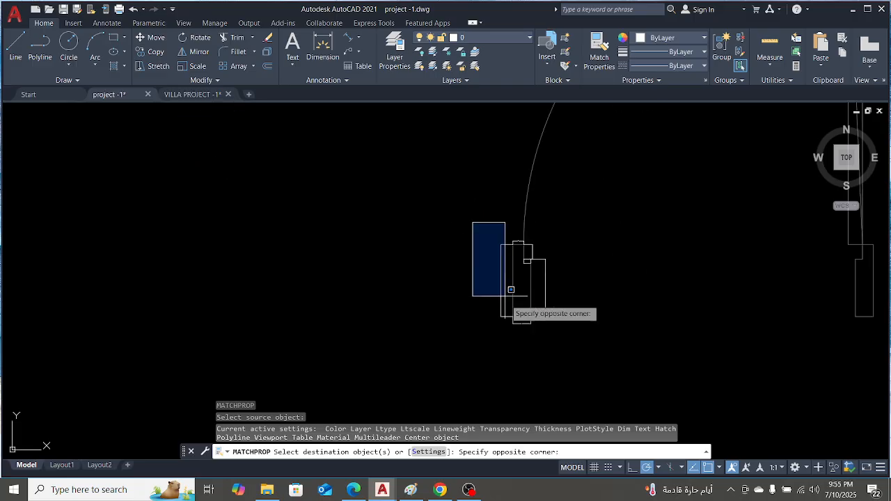
left_click(587, 337)
scroll(473, 351, "down", 3)
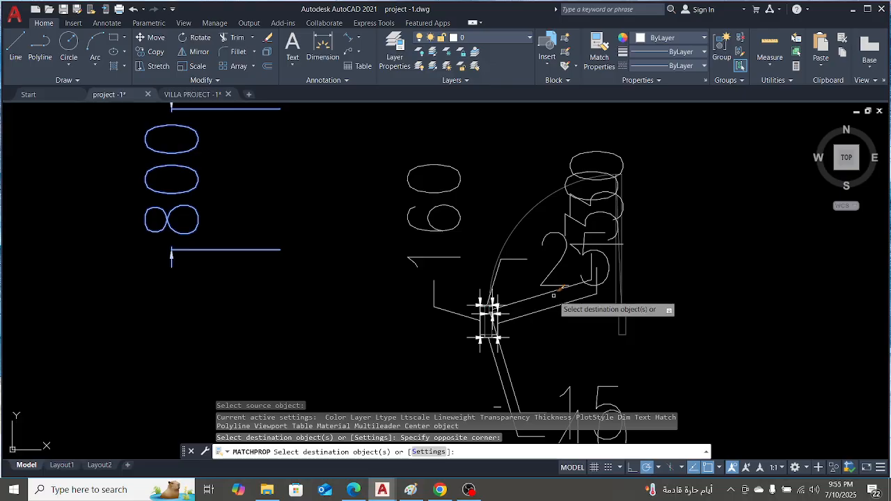
key("Escape")
left_click(458, 221)
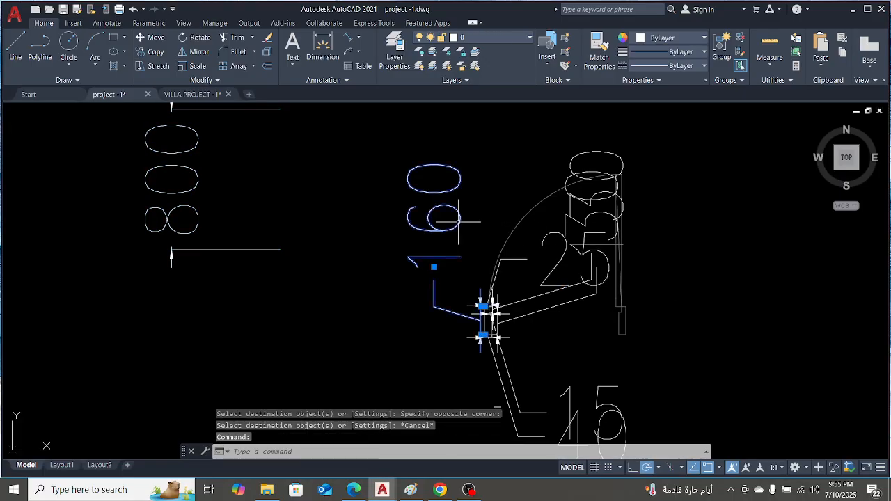
key("Delete")
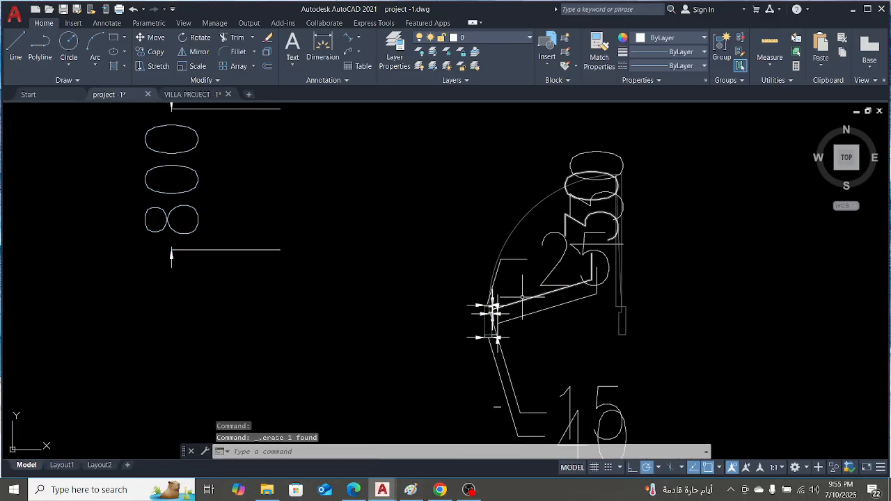
Undo the erase, the property match and the most recent aligned dimensions on the left jamb
key("ctrl+z")
key("ctrl+z")
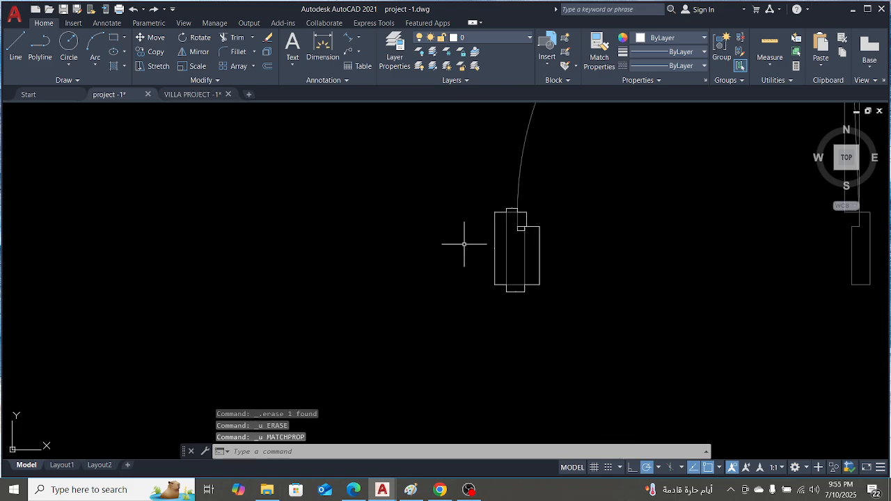
key("ctrl+z")
key("ctrl+z")
key("ctrl+z")
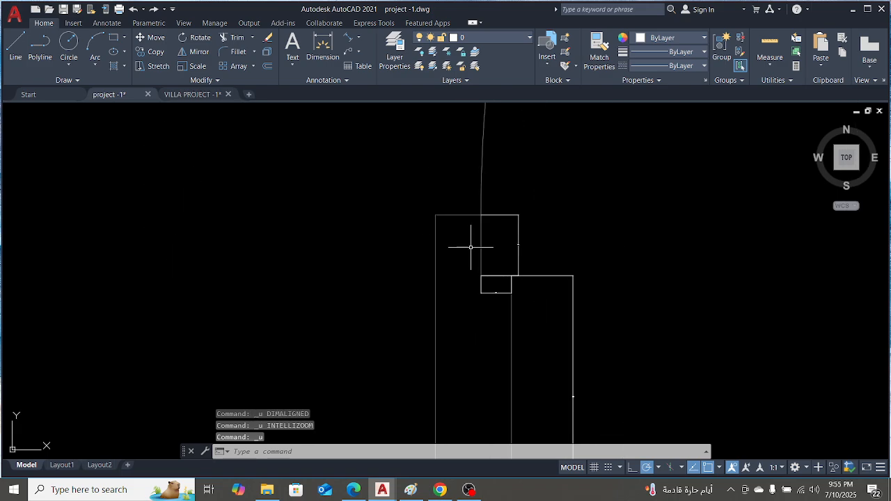
key("ctrl+z")
key("ctrl+z")
scroll(515, 255, "up", 2)
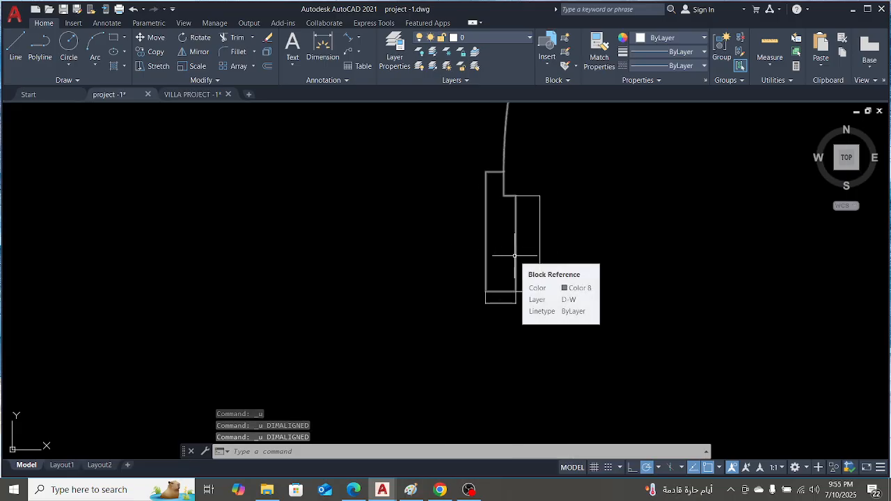
type("dimst")
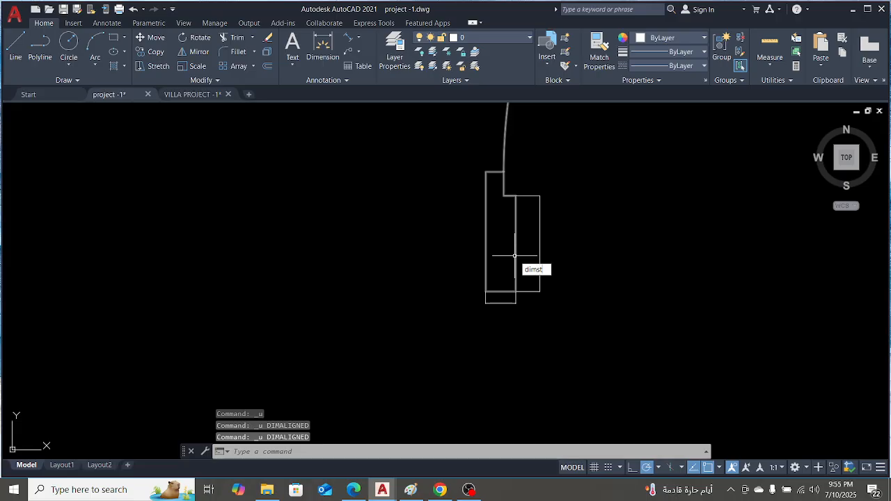
type("y")
key("Return")
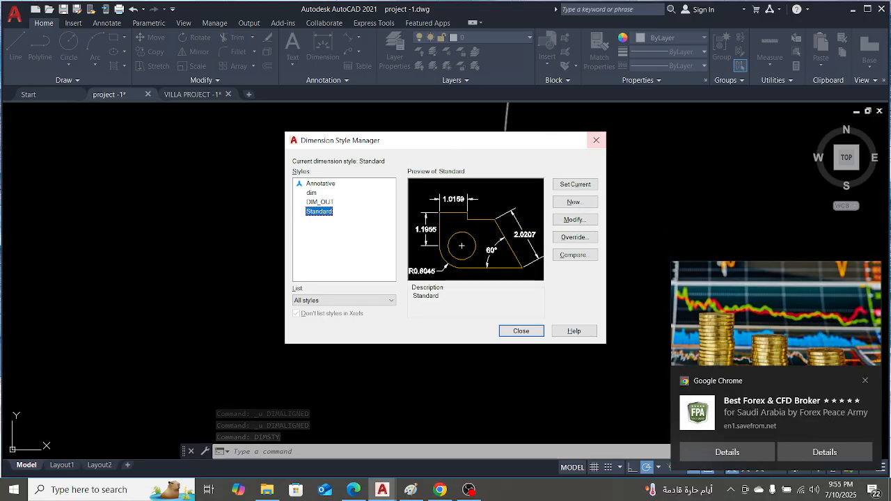
left_click(865, 381)
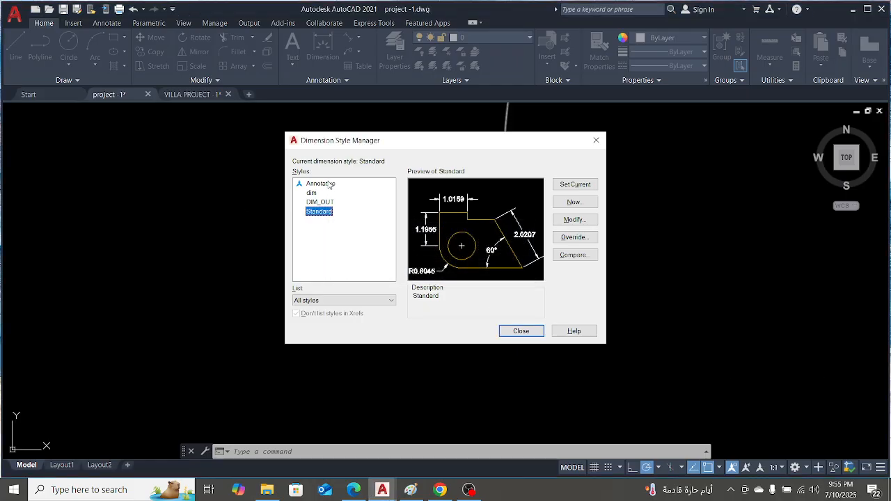
left_click(595, 142)
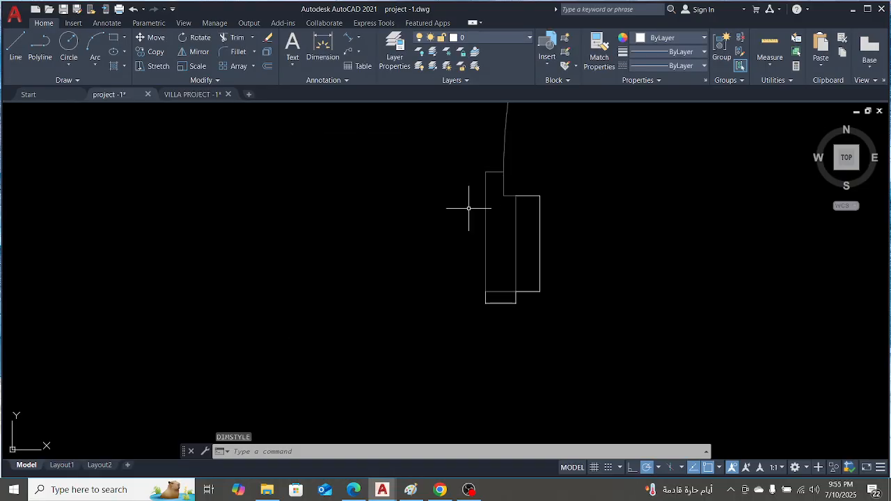
Examine the layer, color and lineweight of the left jamb's dimension and of the large 800 dimension
left_click(540, 236)
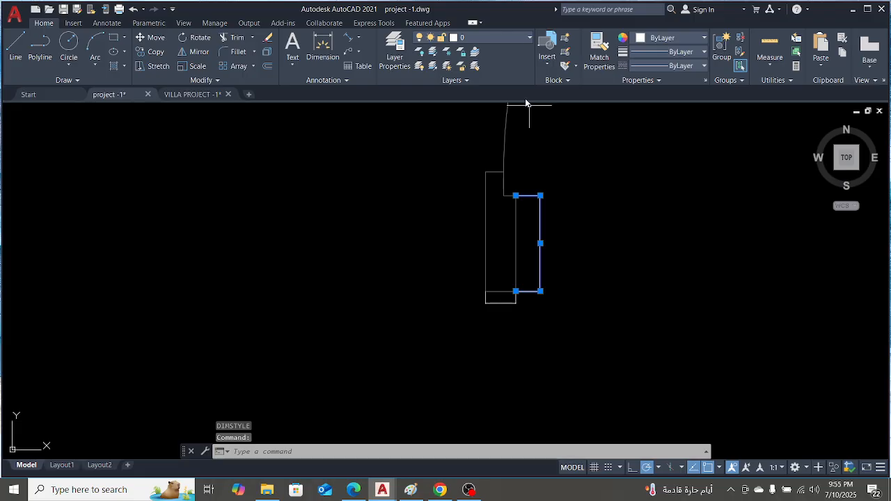
left_click(499, 38)
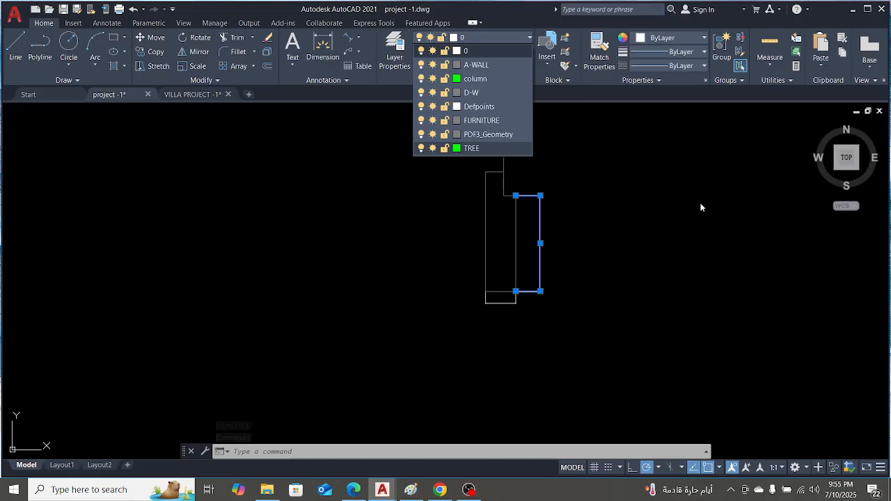
key("Escape")
key("Escape")
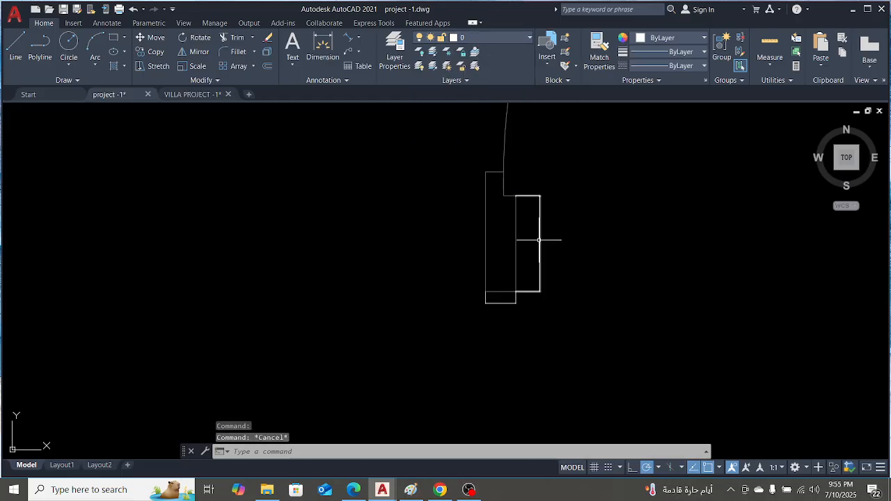
left_click(540, 242)
scroll(70, 166, "down", 5)
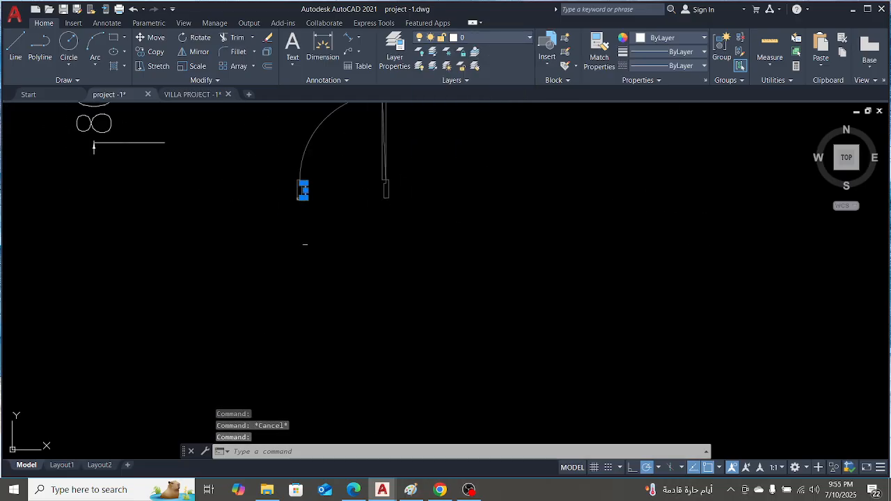
key("Escape")
left_click(114, 144)
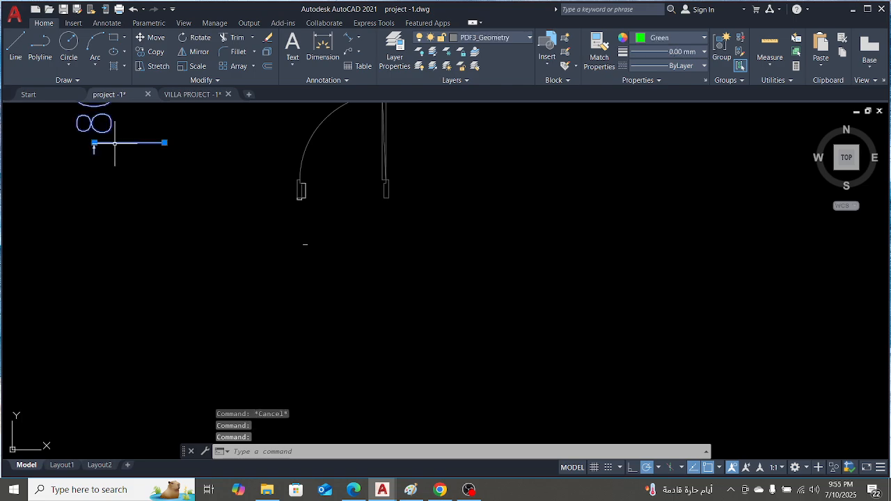
key("Escape")
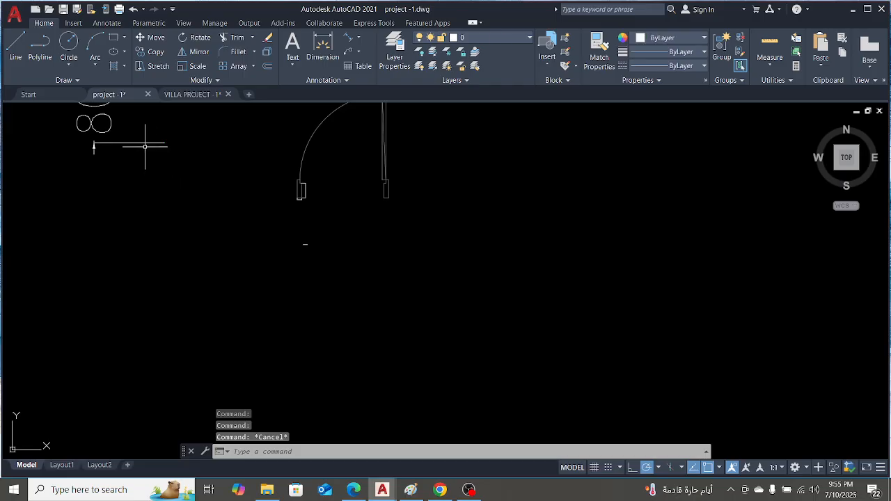
left_click(145, 143)
scroll(592, 298, "down", 4)
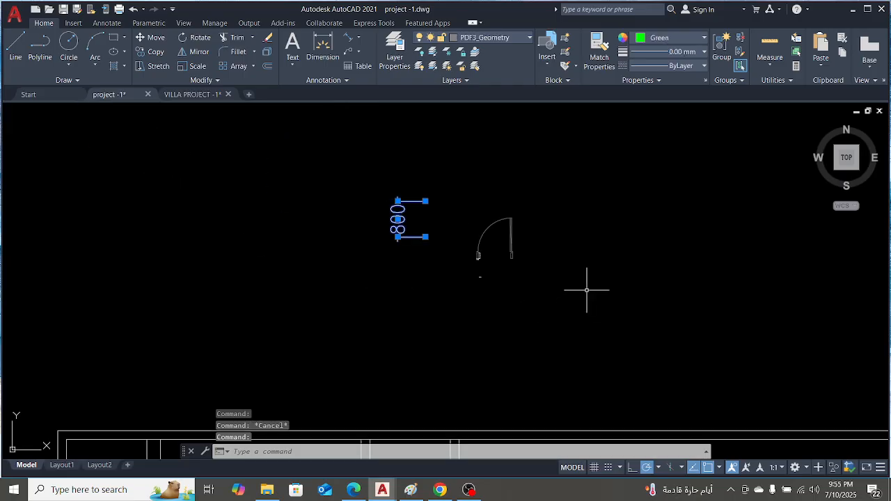
scroll(435, 251, "up", 4)
key("Escape")
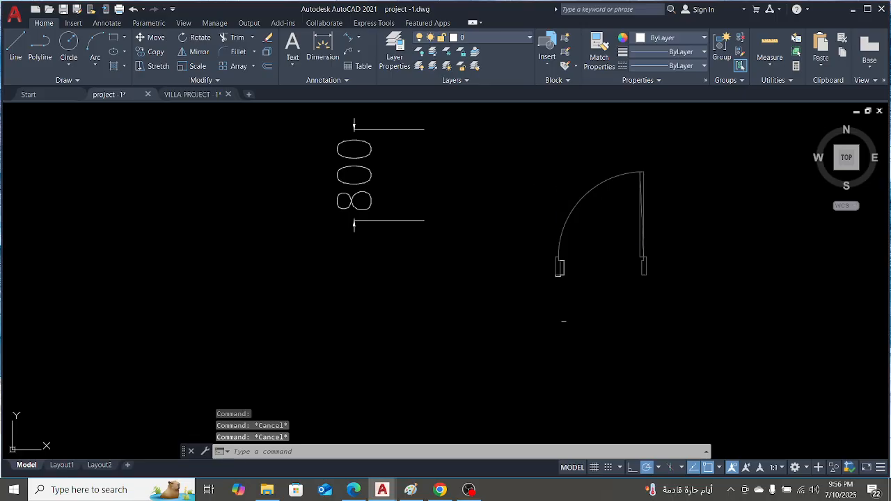
Modify the Standard dimension style to a linear precision of 0 and a text height of 300
type("dimsty")
key("Return")
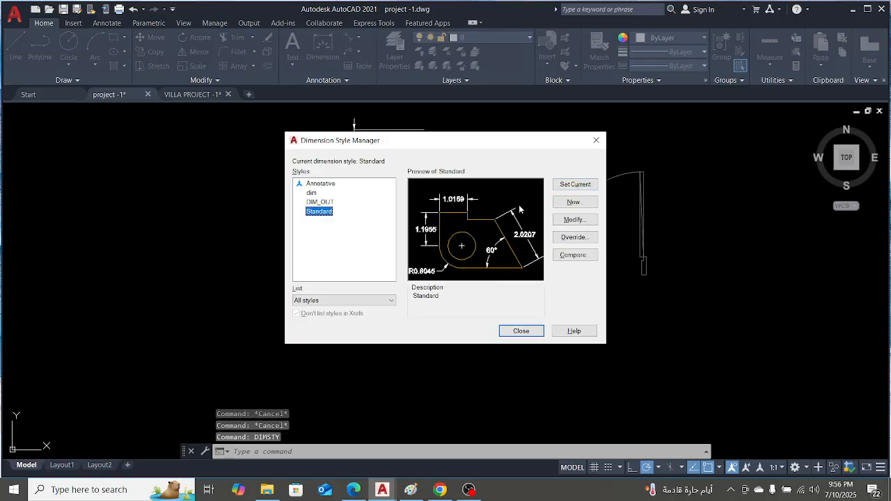
left_click(567, 220)
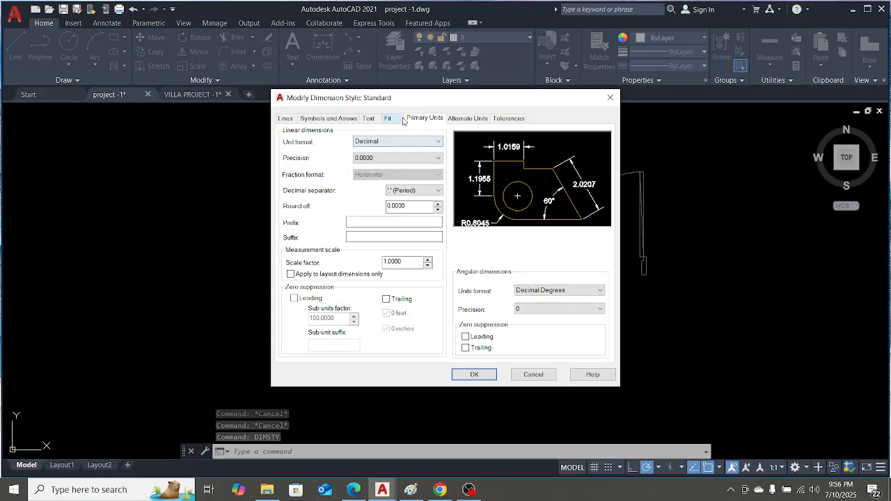
left_click(390, 158)
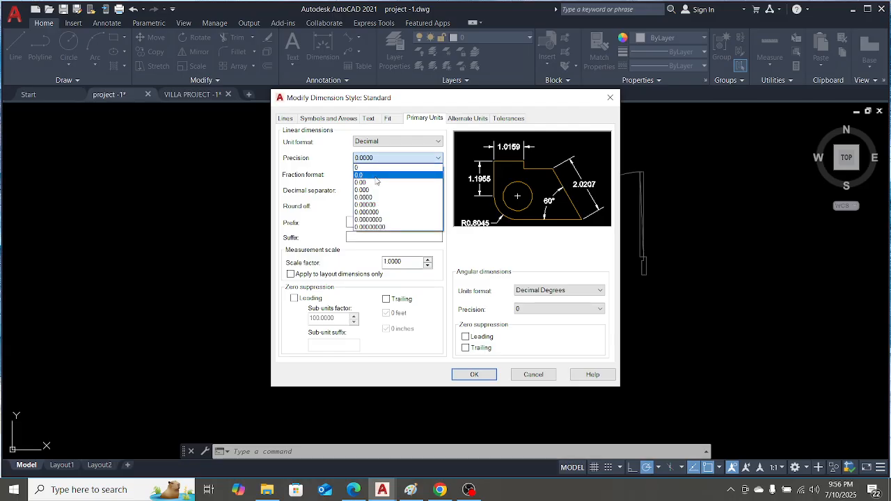
left_click(363, 168)
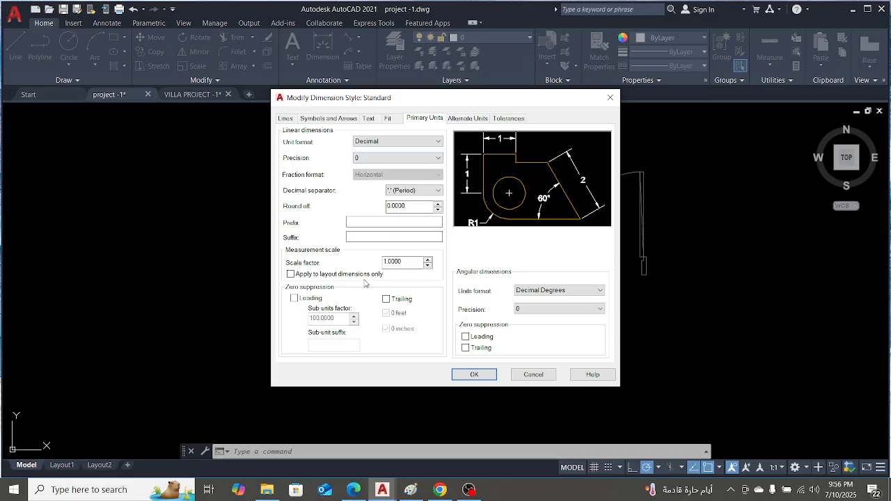
left_click(369, 119)
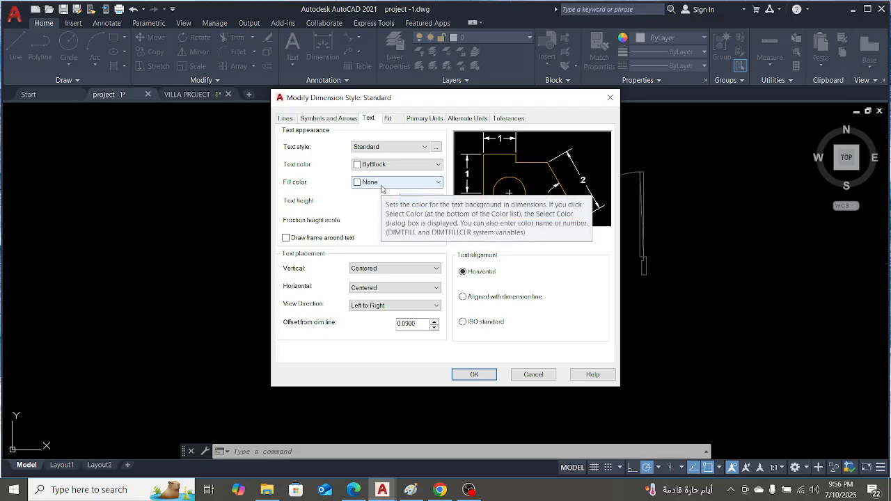
type("300")
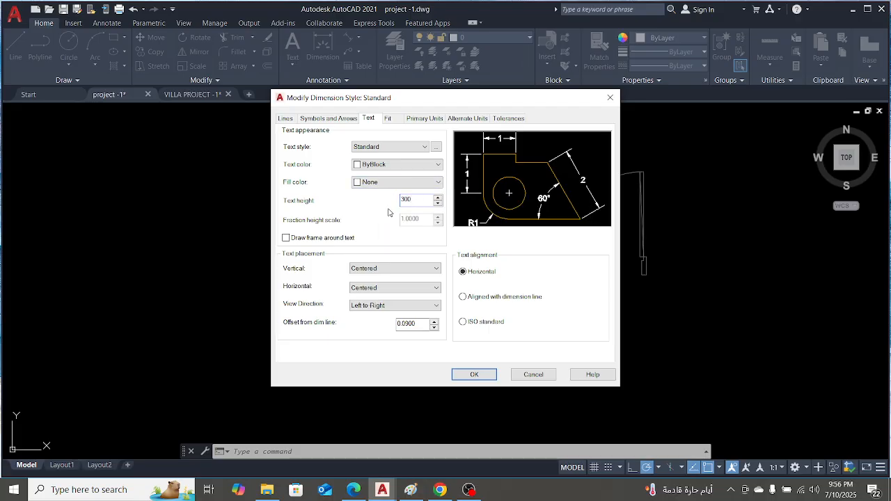
left_click(475, 375)
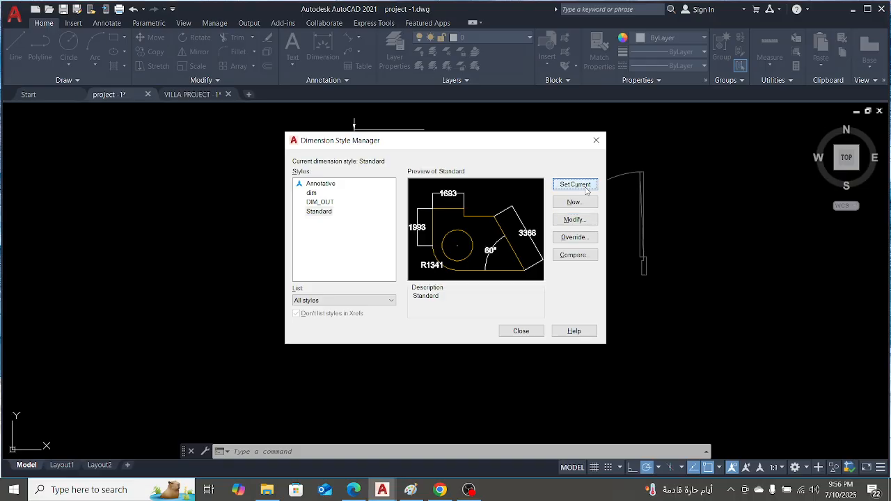
left_click(520, 331)
Erase the 128 dimension from the inner vertical edge of the left jamb
scroll(646, 259, "up", 3)
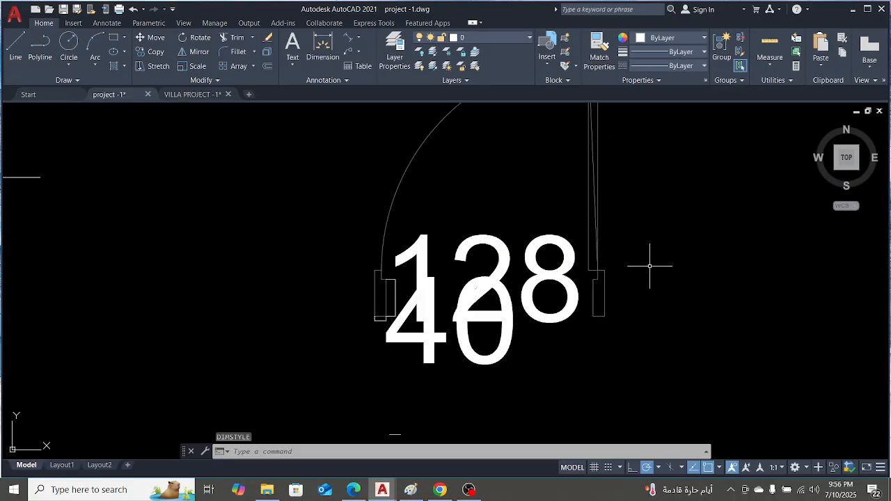
scroll(596, 254, "down", 3)
scroll(536, 268, "up", 2)
key("Escape")
left_click(537, 257)
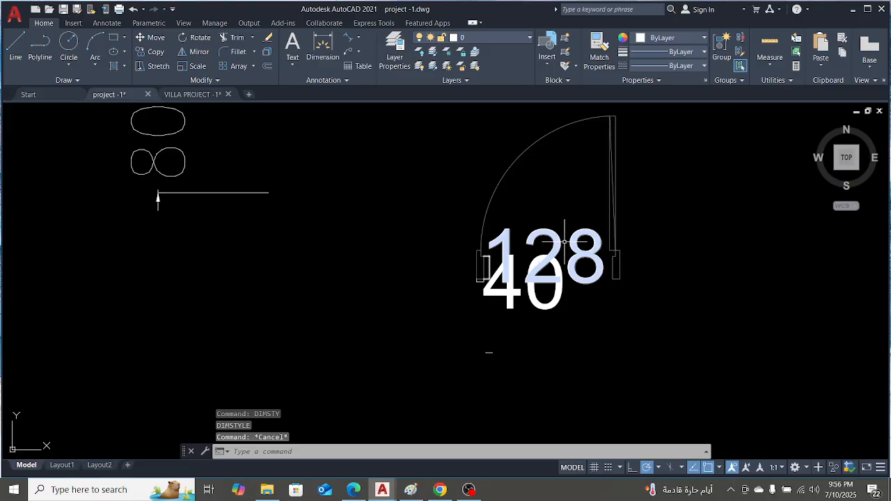
scroll(510, 288, "up", 2)
key("Escape")
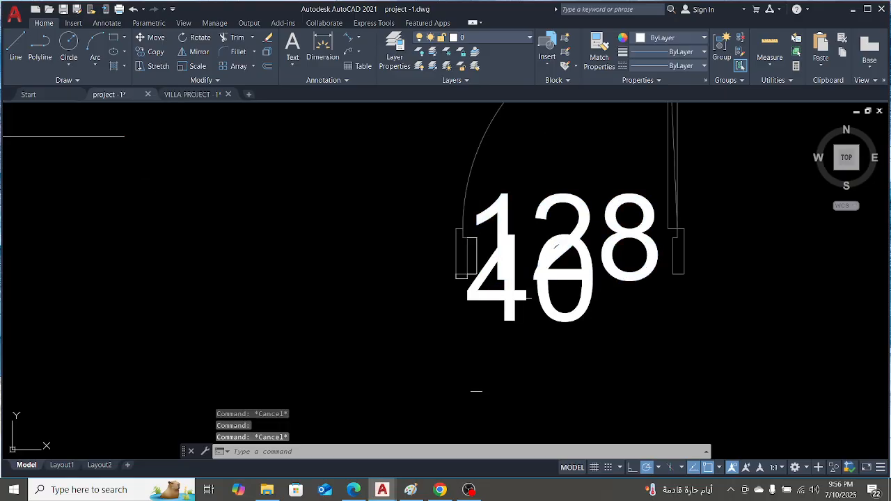
left_click(511, 295)
key("Escape")
left_click(501, 310)
key("Escape")
left_click(512, 315)
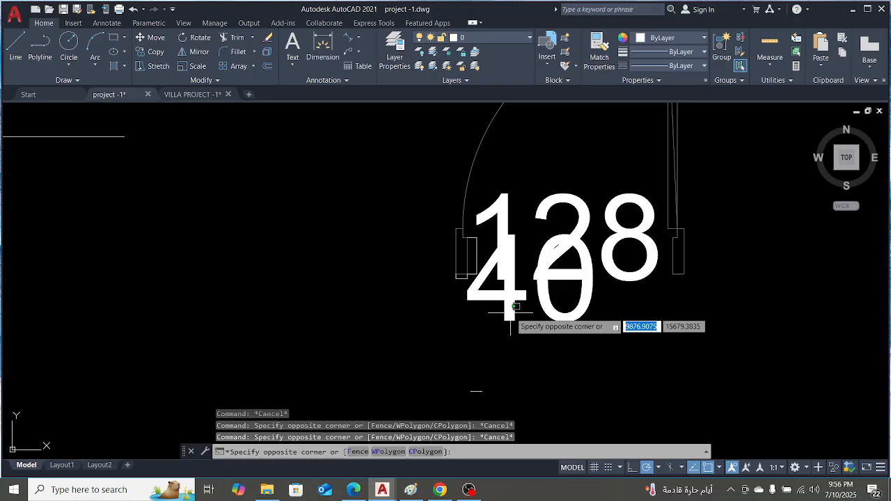
key("Escape")
left_click(517, 202)
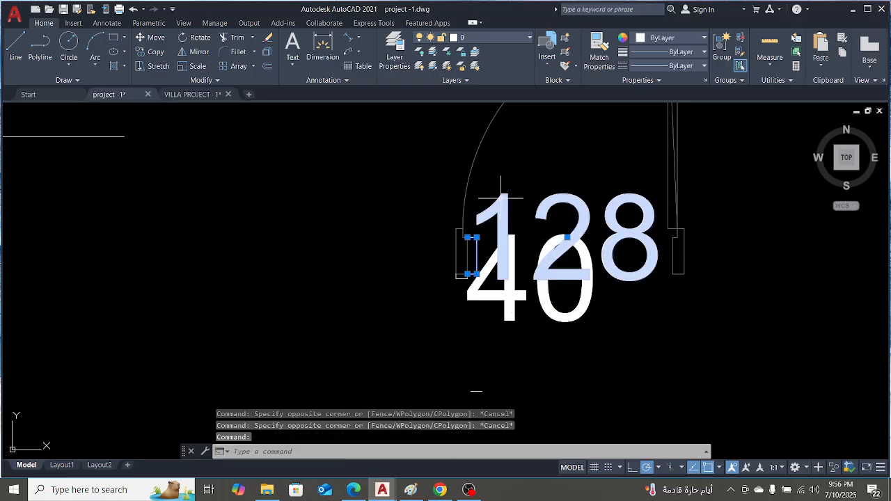
key("Delete")
left_click(513, 258)
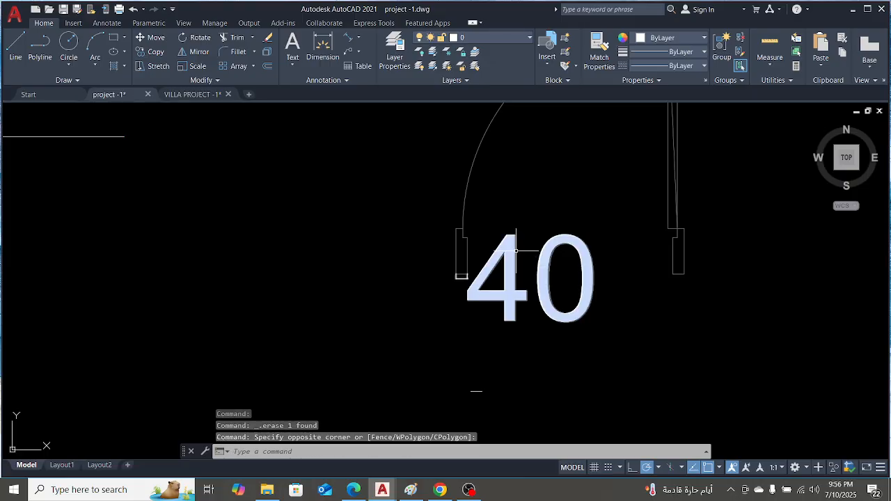
double_click(515, 249)
key("Delete")
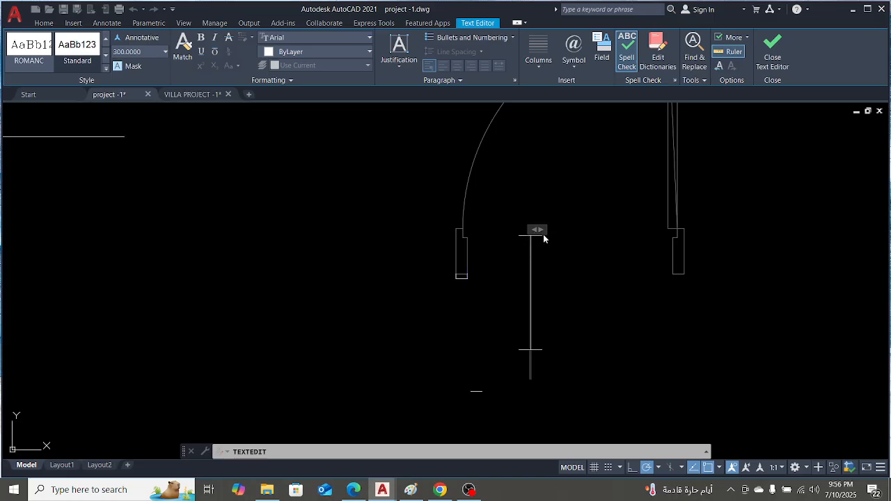
scroll(543, 234, "down", 2)
key("Escape")
key("Escape")
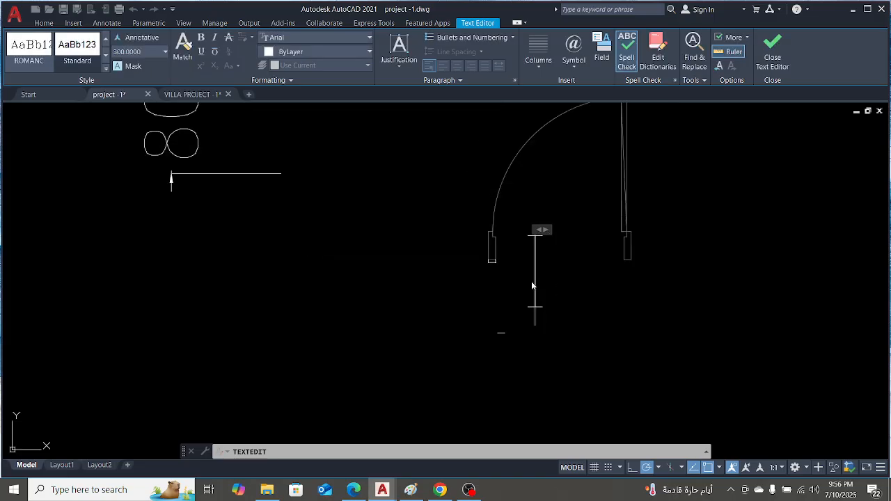
key("Escape")
left_click(524, 248)
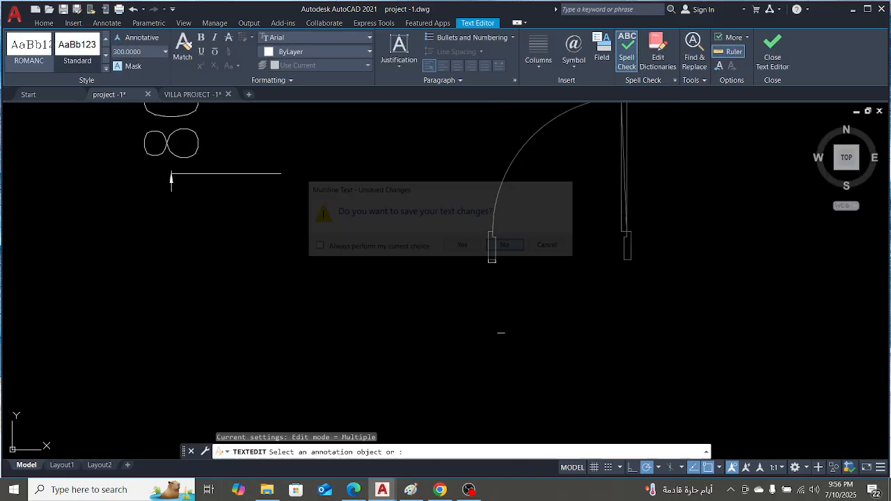
key("Escape")
left_click(526, 280)
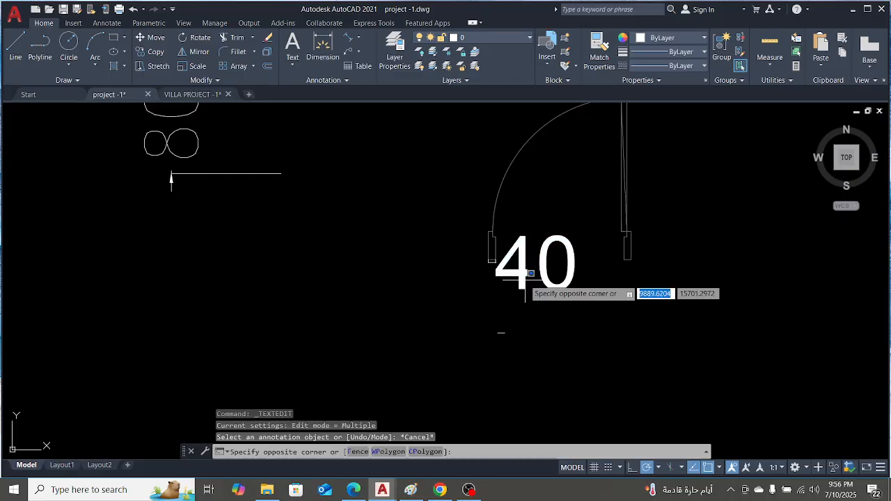
key("Escape")
key("Escape")
Erase the 40 dimension from the bottom edge of the left door jamb
left_click(514, 258)
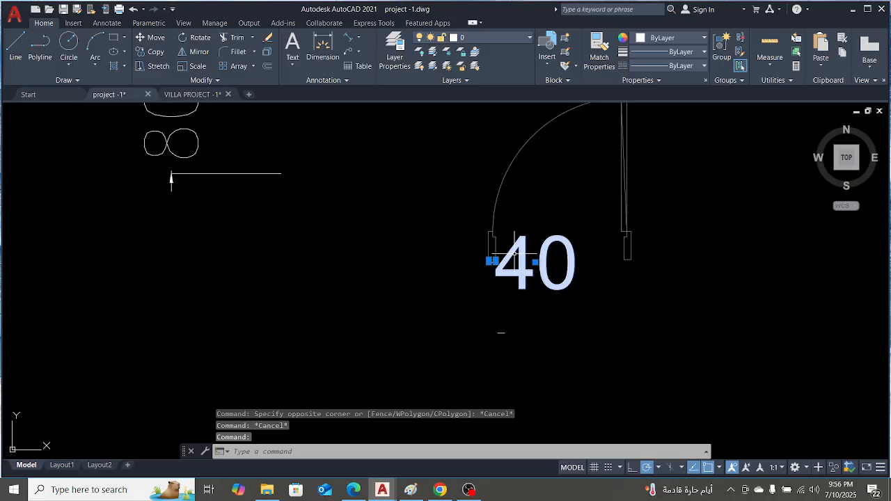
key("Delete")
scroll(539, 258, "down", 2)
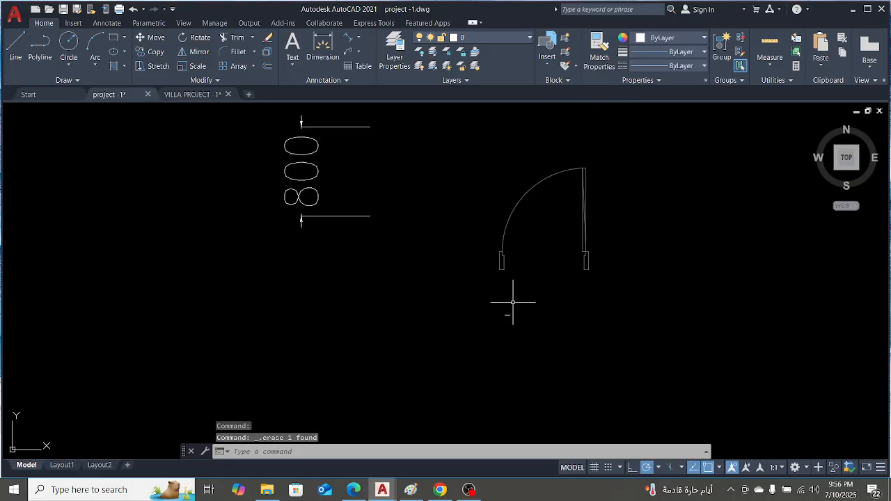
left_click(497, 295)
left_click(522, 327)
scroll(524, 325, "up", 6)
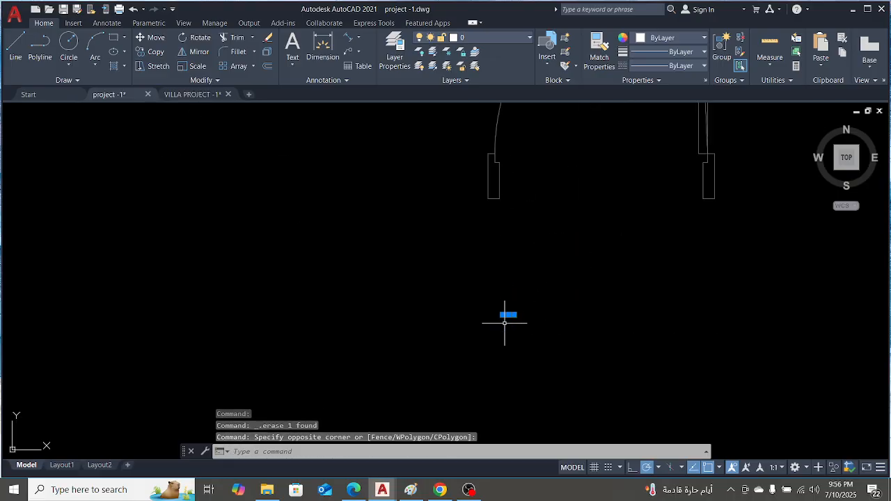
key("Escape")
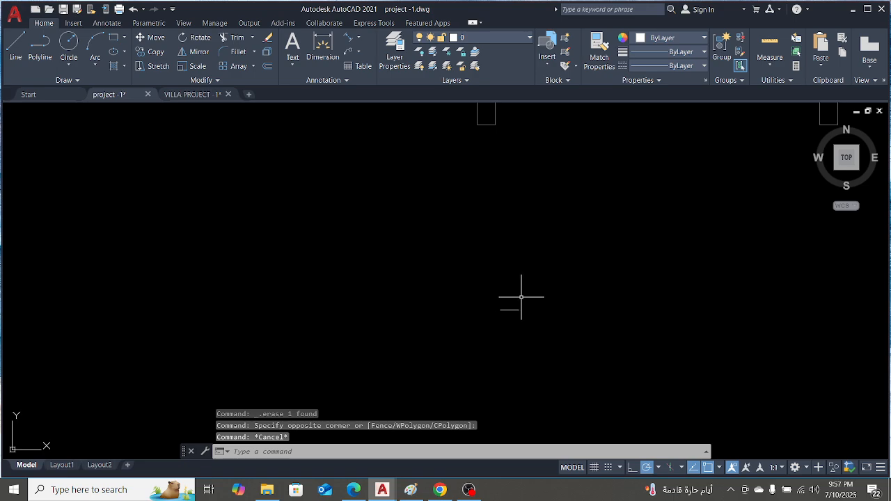
Modify the Standard dimension style to an arrow size of 10 and set the style as current
type("dimsty")
key("Return")
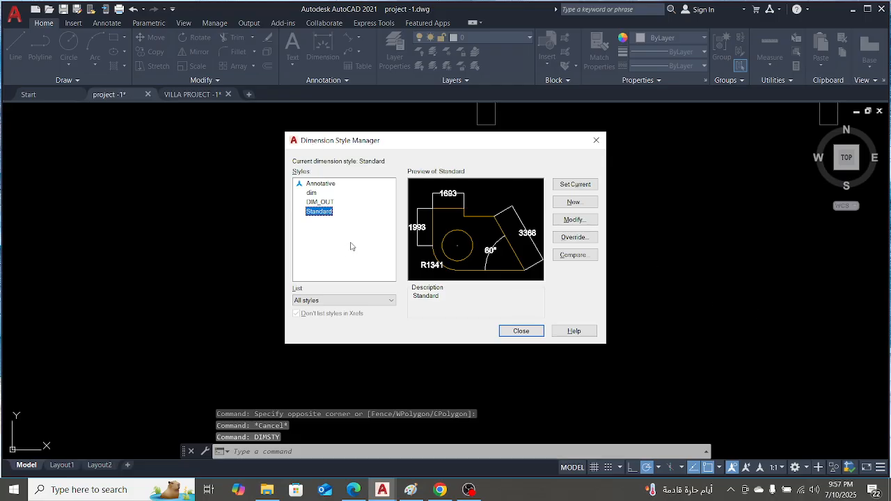
left_click(574, 219)
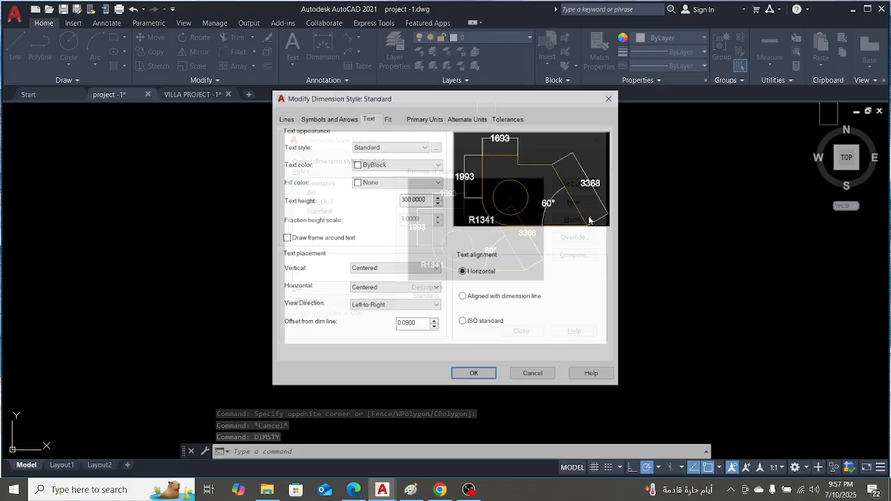
left_click(326, 119)
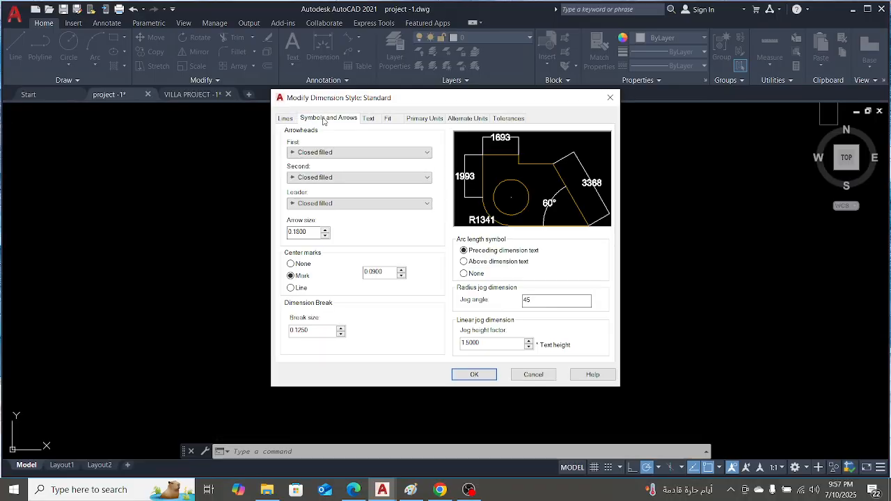
left_click(284, 120)
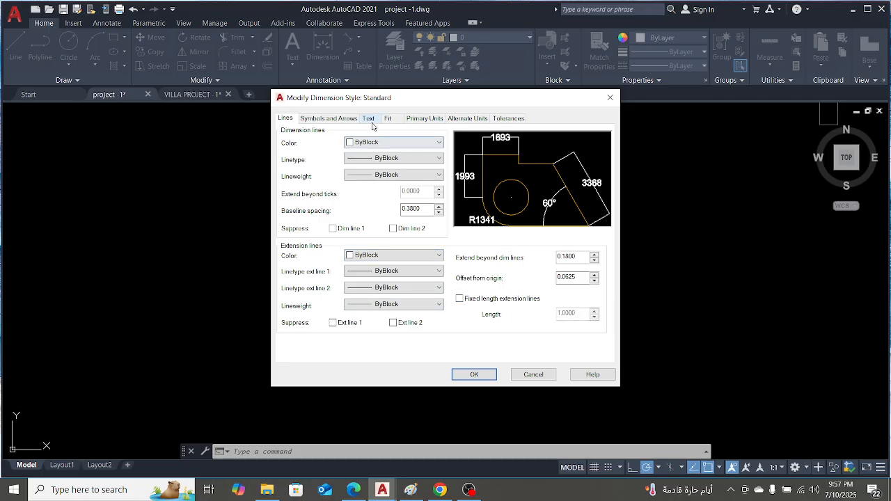
left_click(328, 119)
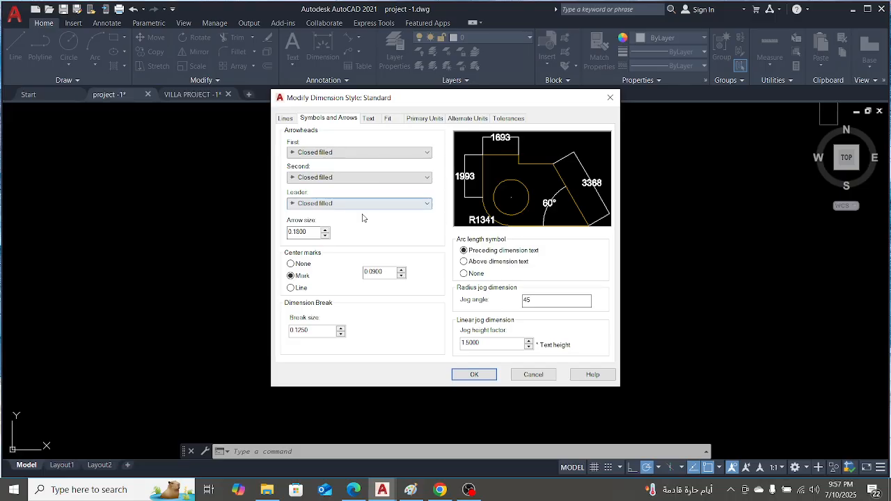
left_click(310, 232)
type("10")
left_click(291, 119)
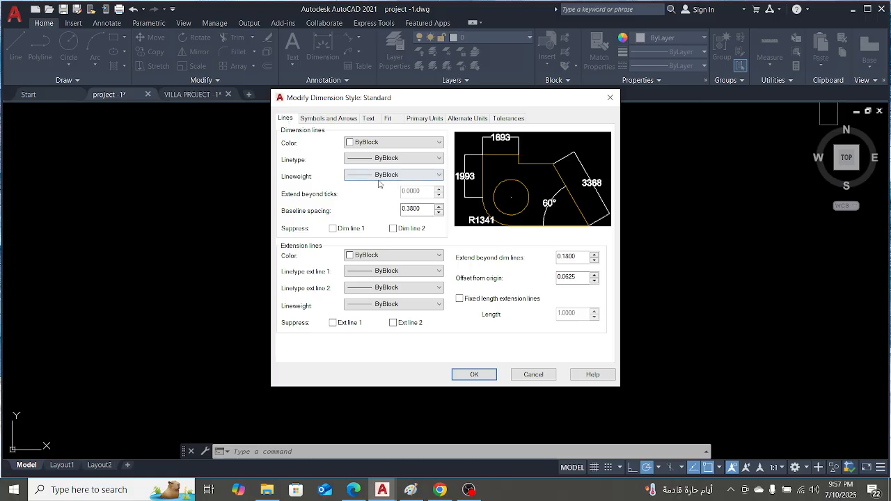
left_click(367, 120)
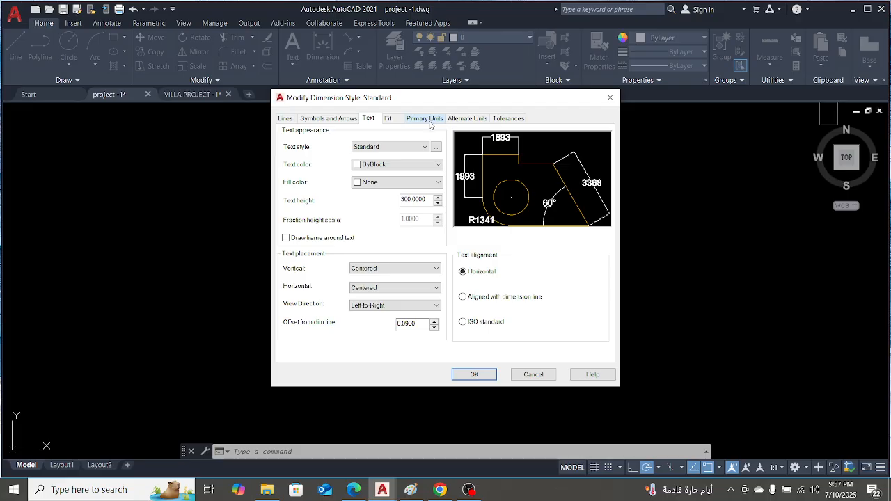
left_click(473, 376)
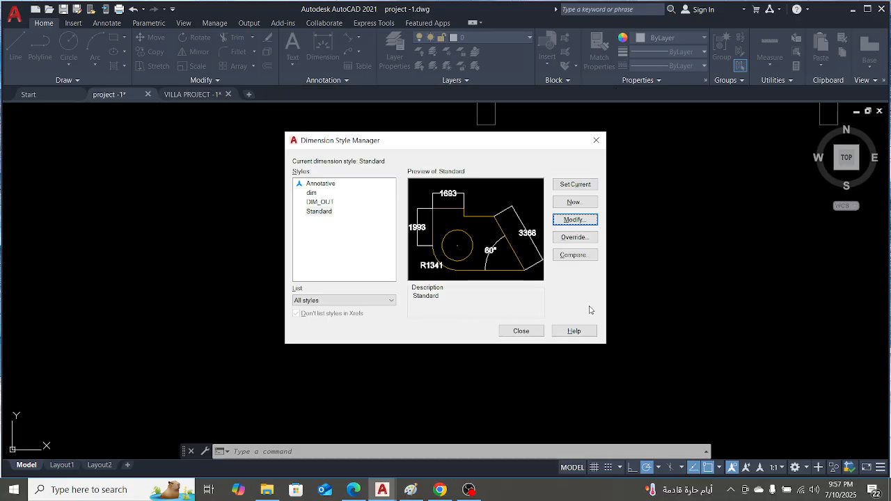
left_click(575, 185)
left_click(521, 331)
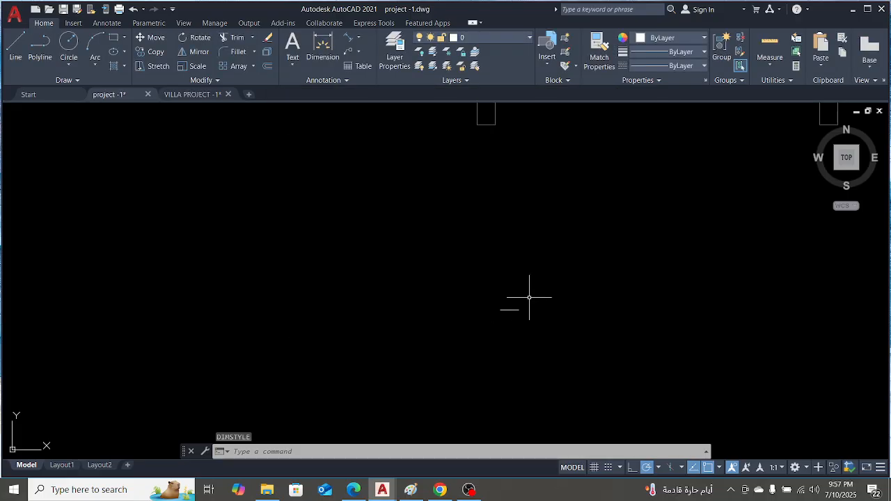
Measure the inner vertical edge of the left jamb, from the notch corner to the bottom corner, using an aligned dimension preview
scroll(471, 198, "down", 3)
scroll(470, 198, "up", 2)
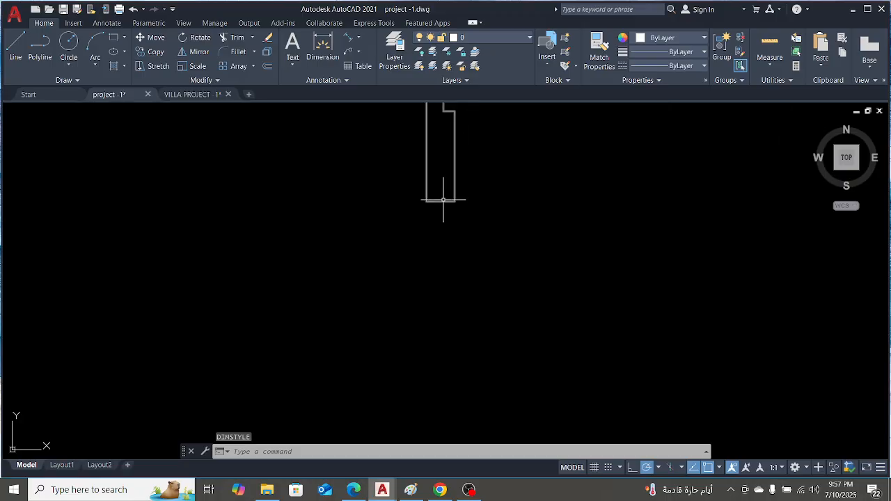
scroll(441, 192, "down", 2)
scroll(445, 299, "up", 3)
scroll(466, 135, "down", 3)
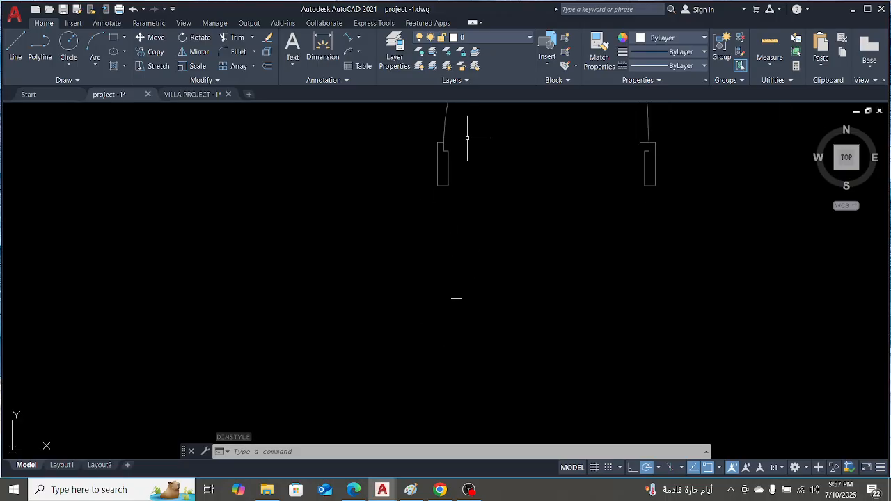
scroll(466, 135, "up", 4)
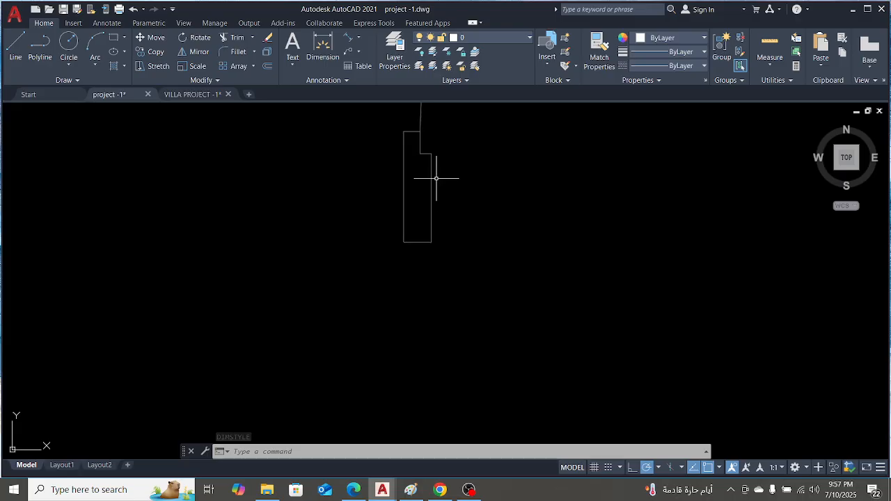
left_click(348, 38)
left_click(431, 154)
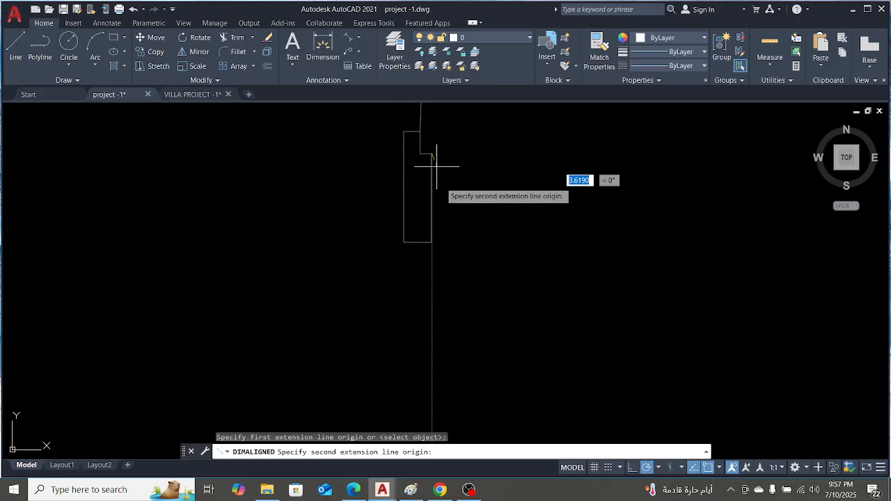
left_click(432, 242)
scroll(457, 240, "down", 5)
scroll(452, 239, "up", 8)
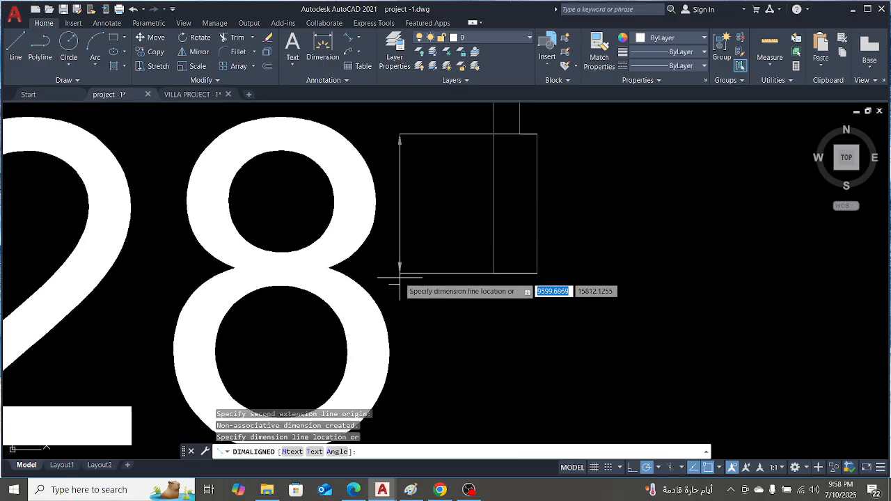
key("Escape")
Draw a vertical line 128 long upward from the right end of the short horizontal line below the door
scroll(394, 178, "down", 7)
scroll(418, 271, "up", 10)
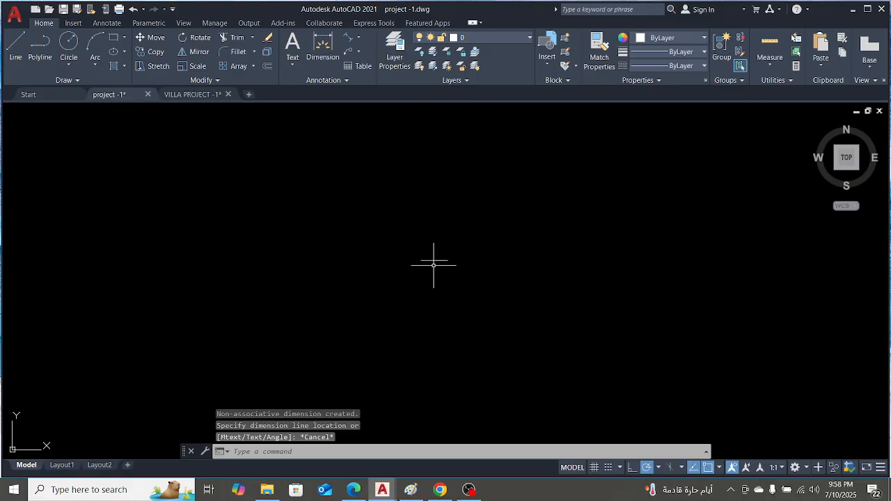
key("Escape")
type("l")
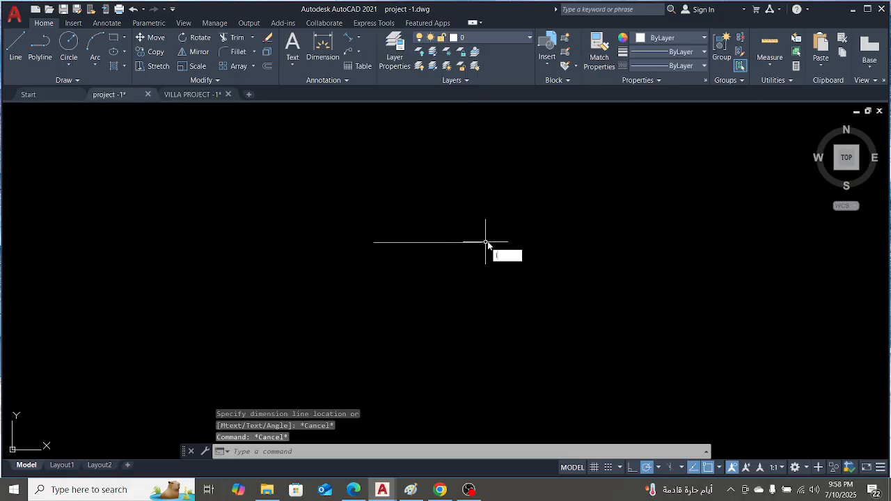
key("Return")
left_click(481, 243)
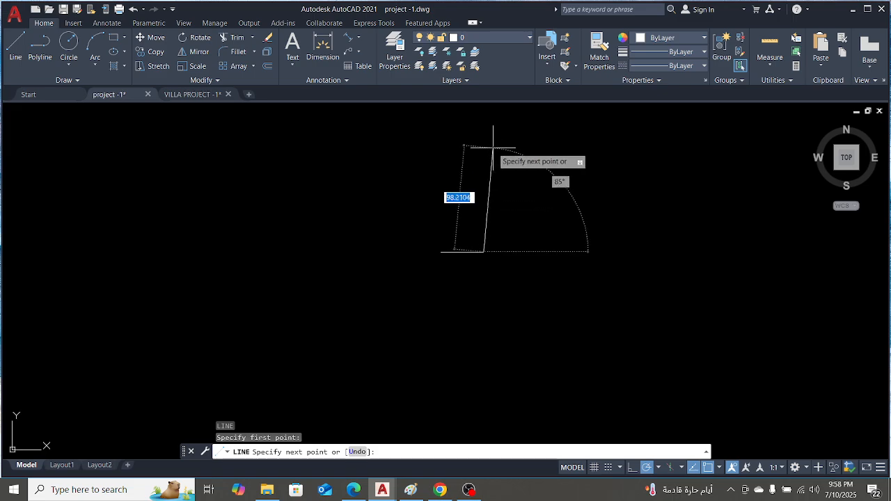
type("128")
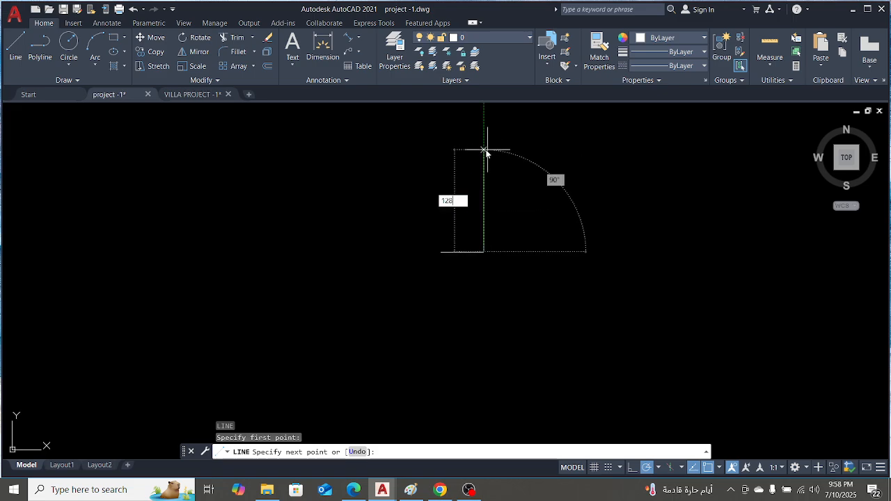
key("Return")
scroll(473, 226, "down", 2)
key("Escape")
Measure the horizontal notch edge of the left jamb using an aligned dimension preview
scroll(564, 266, "down", 4)
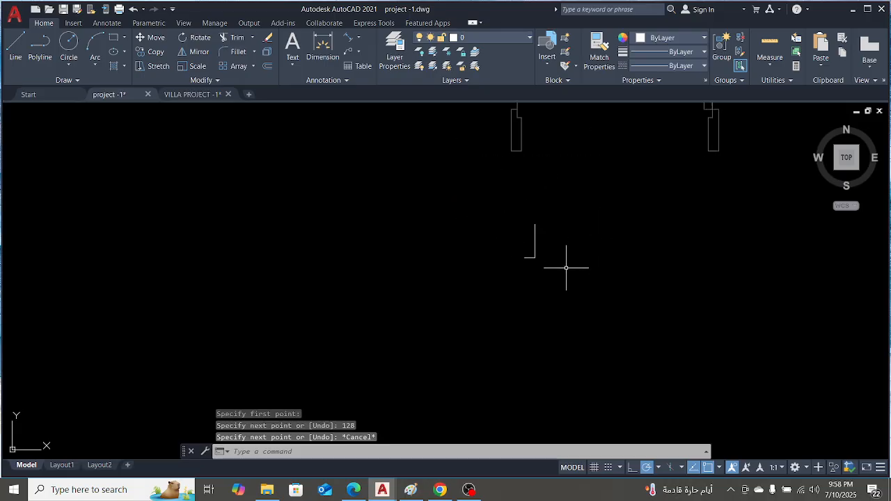
scroll(519, 143, "down", 2)
scroll(520, 141, "up", 6)
scroll(501, 153, "up", 2)
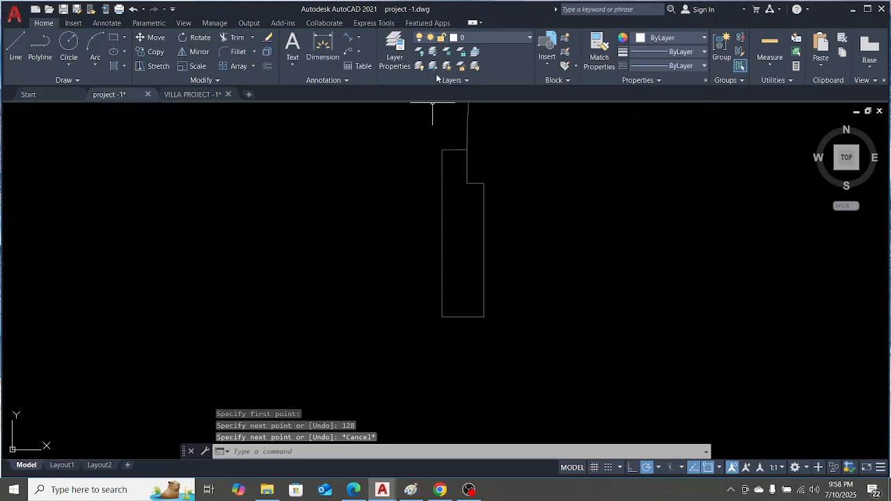
left_click(348, 37)
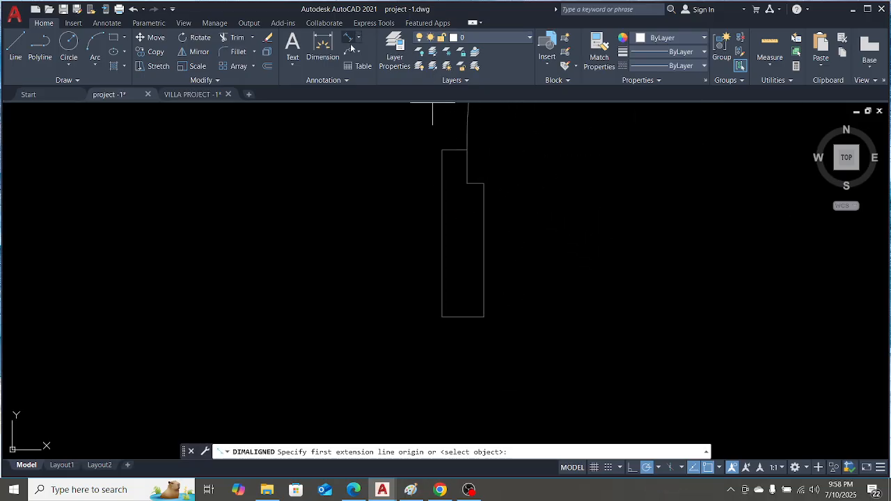
left_click(484, 183)
left_click(466, 183)
scroll(466, 183, "down", 3)
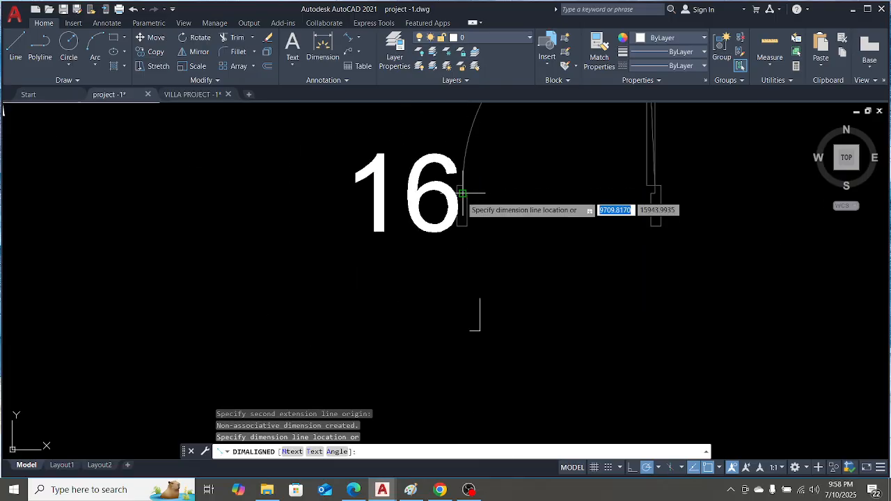
key("Escape")
Draw a horizontal line 16 long to the left from the upper end of the new vertical line
scroll(471, 298, "up", 3)
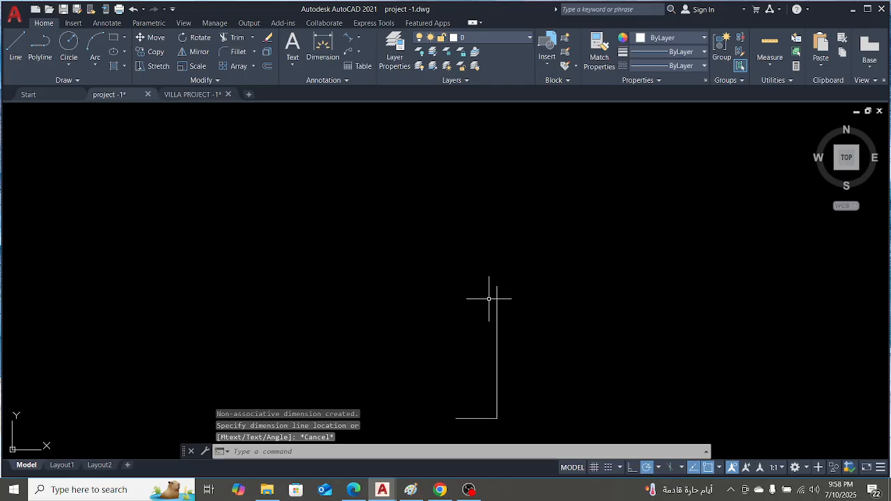
type("l")
key("Return")
scroll(493, 302, "up", 1)
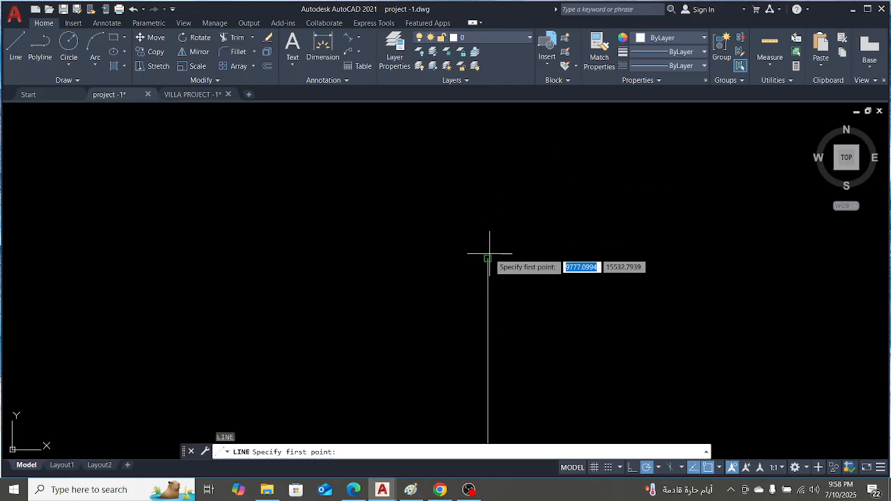
left_click(489, 254)
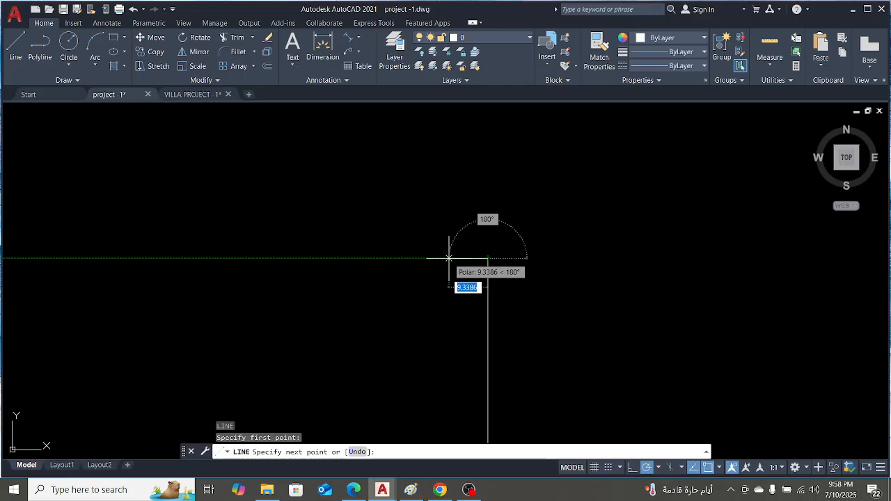
type("16")
key("Return")
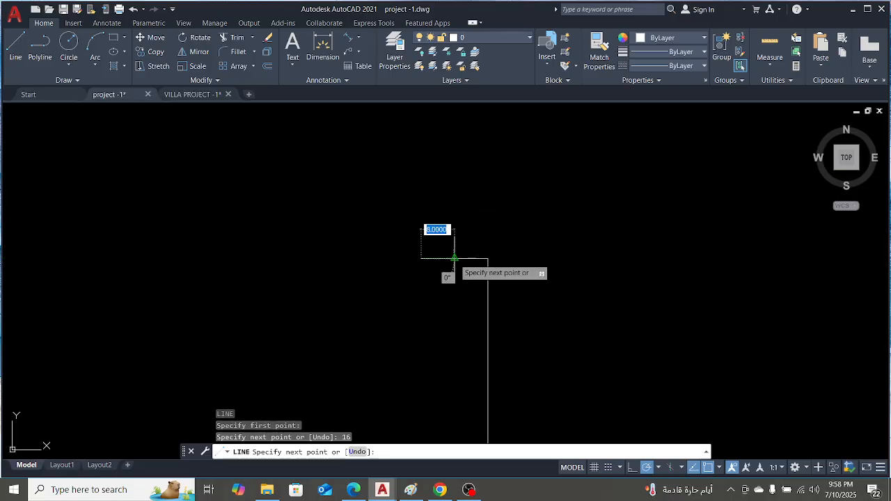
Measure the short vertical notch edge at the top of the left jamb using an aligned dimension preview
key("Escape")
scroll(458, 286, "down", 5)
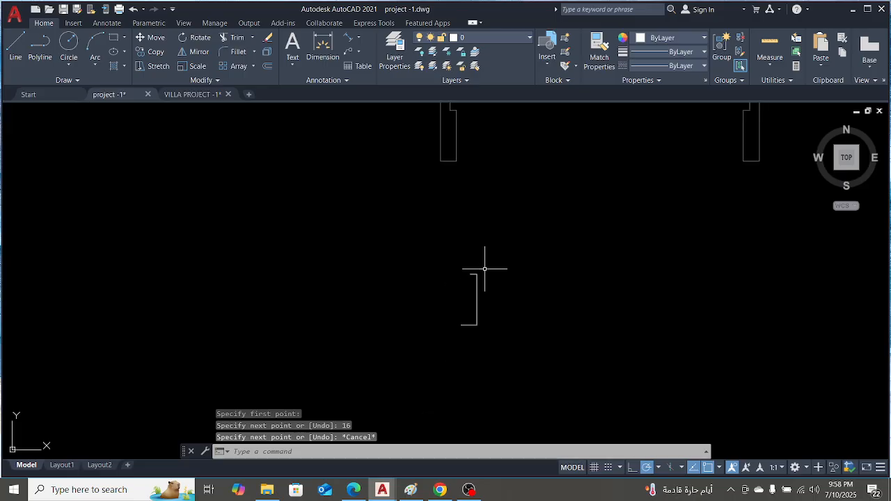
scroll(455, 145, "up", 5)
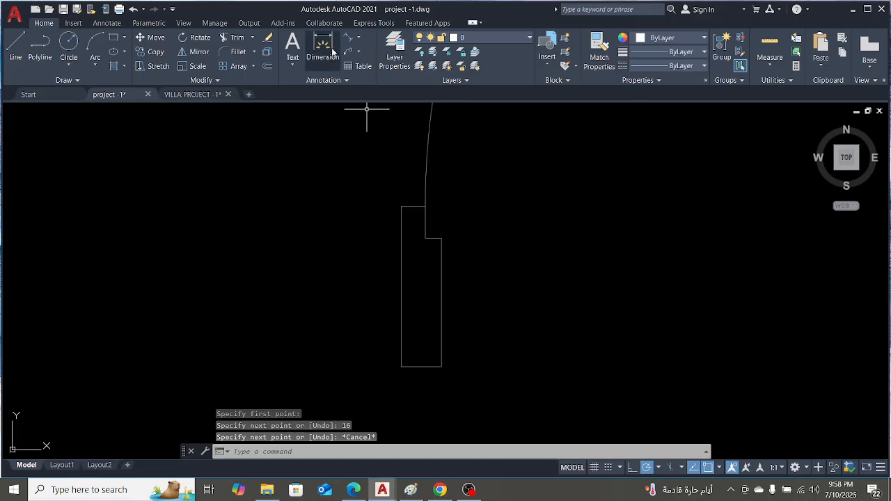
left_click(346, 40)
scroll(478, 237, "up", 4)
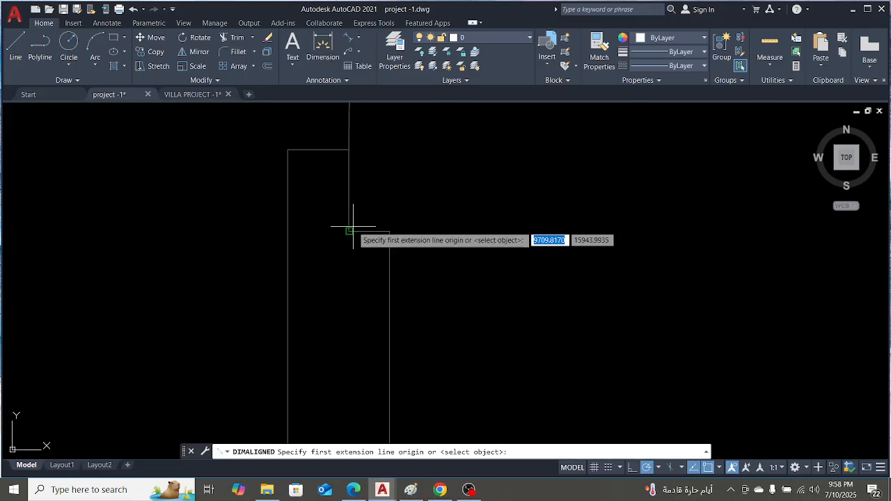
left_click(349, 231)
left_click(349, 149)
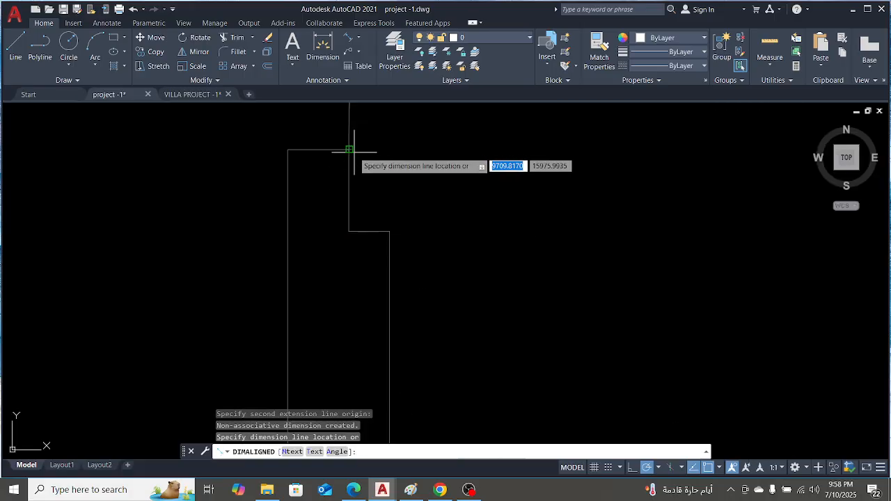
scroll(455, 199, "down", 2)
scroll(455, 196, "down", 2)
key("Escape")
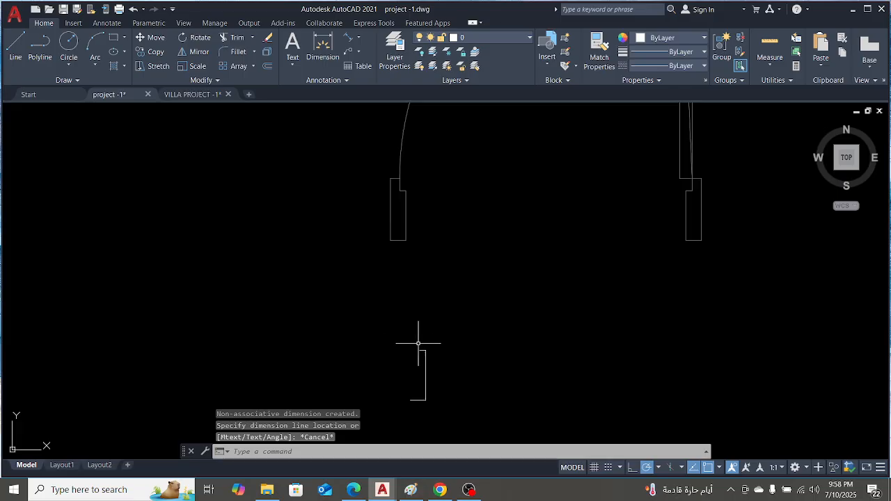
Draw a vertical line 32 long upward from the left end of the short horizontal notch line
scroll(419, 345, "up", 4)
type("l")
key("Return")
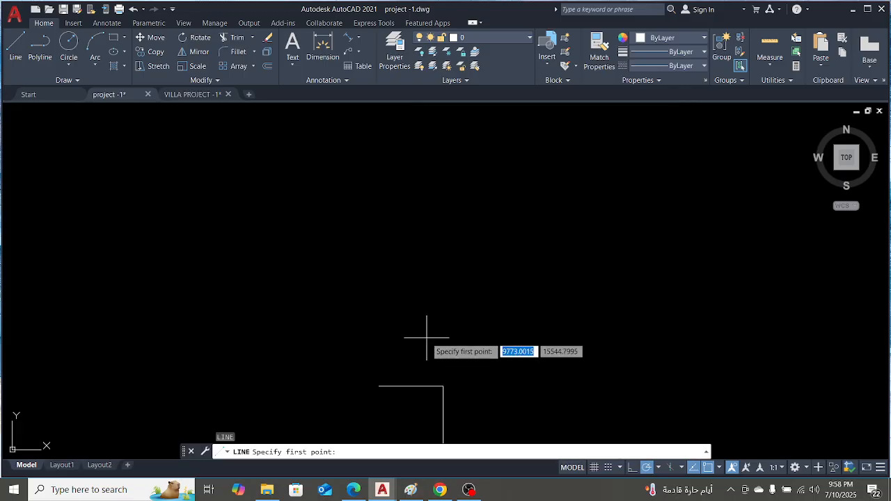
left_click(378, 385)
scroll(379, 383, "down", 5)
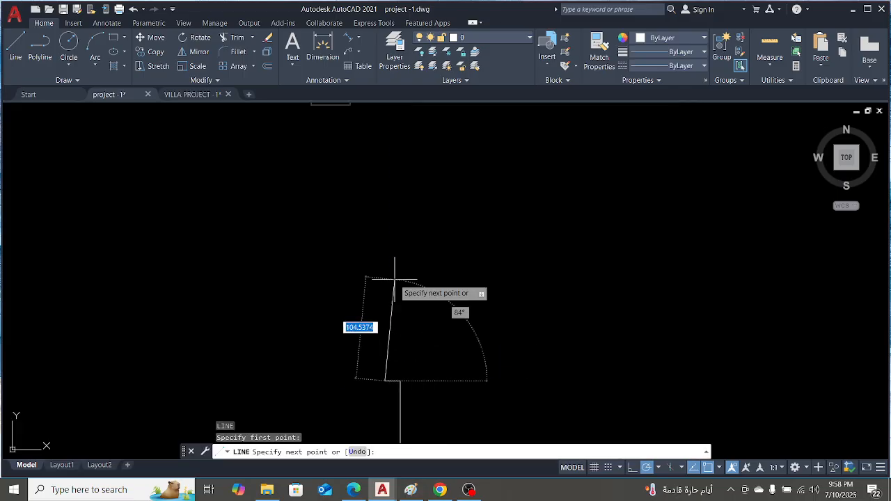
type("32")
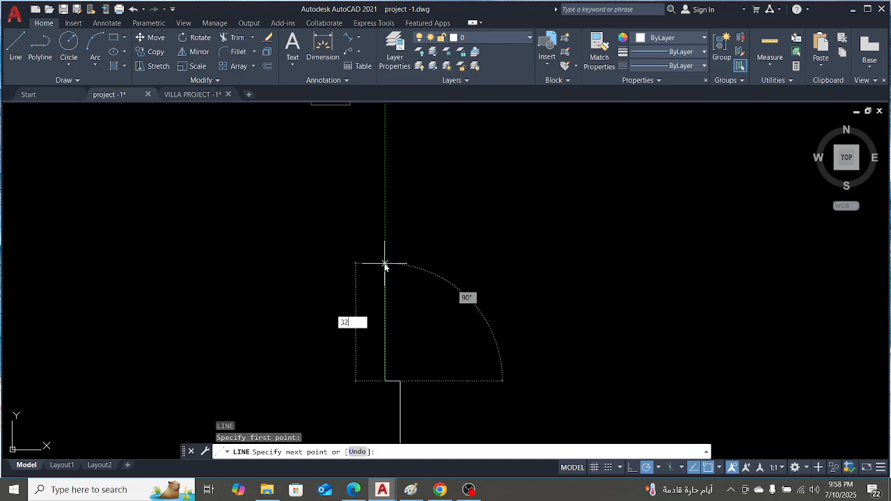
key("Return")
scroll(383, 263, "down", 3)
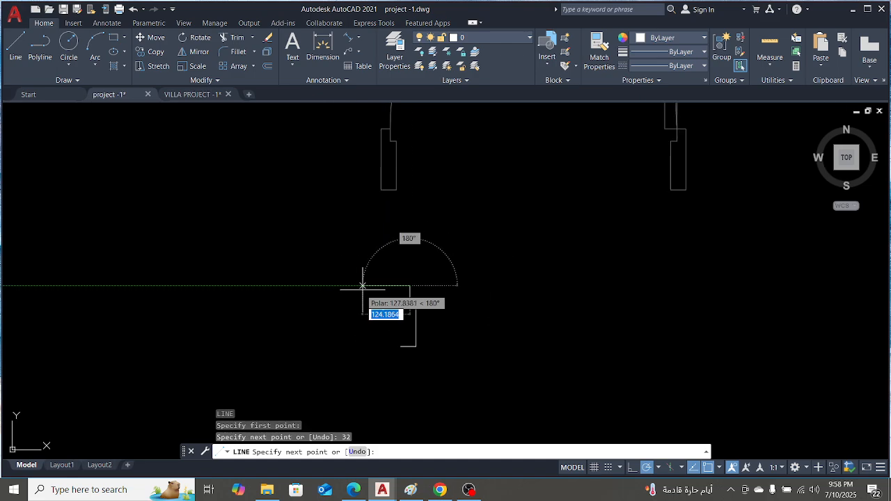
key("Escape")
Measure the top horizontal edge of the left jamb using an aligned dimension preview
scroll(387, 173, "down", 2)
scroll(377, 129, "up", 5)
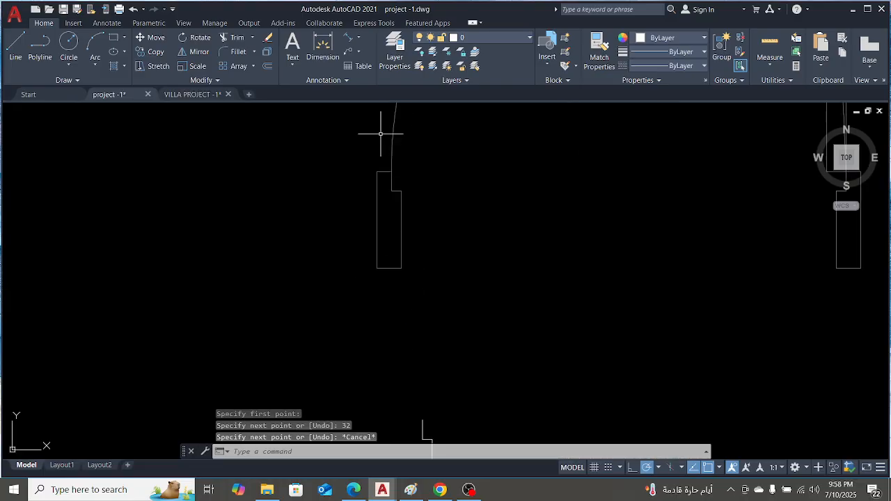
left_click(347, 37)
scroll(396, 195, "up", 2)
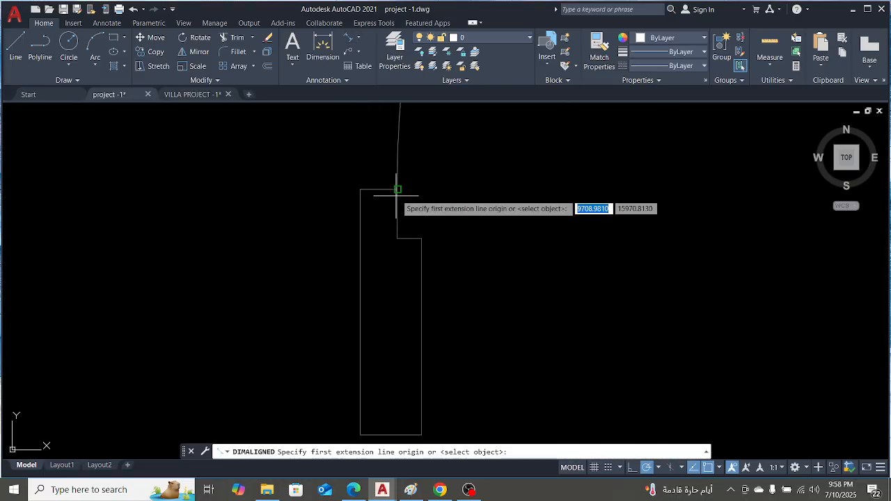
left_click(396, 190)
left_click(359, 188)
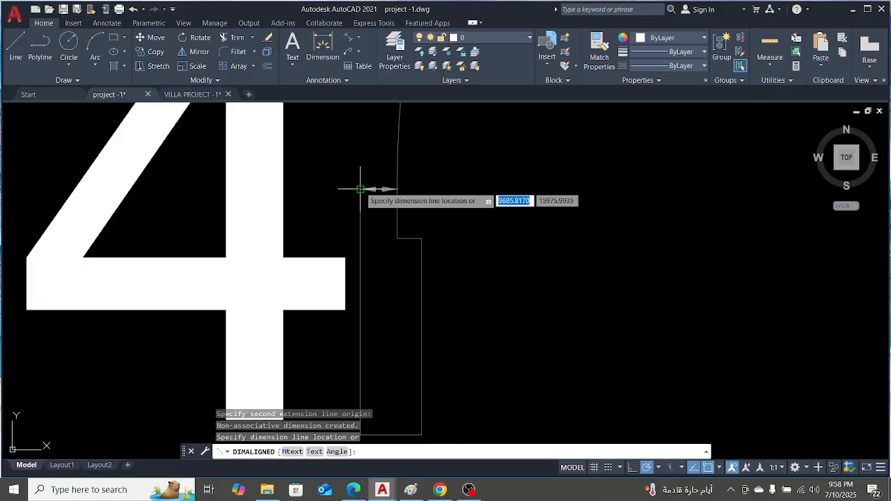
scroll(361, 199, "down", 3)
key("Escape")
Close the jamb profile with a top line 24 long to the left and a vertical line down to the bottom edge's left end
type("l")
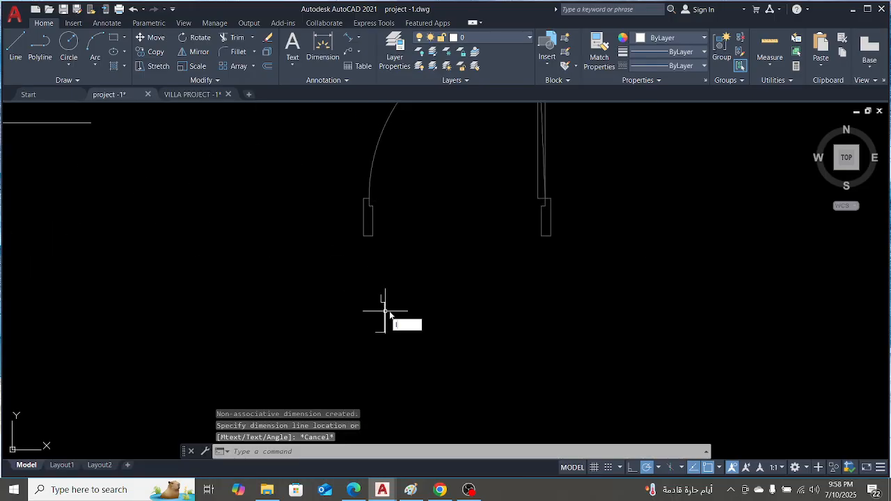
key("Return")
scroll(376, 301, "up", 4)
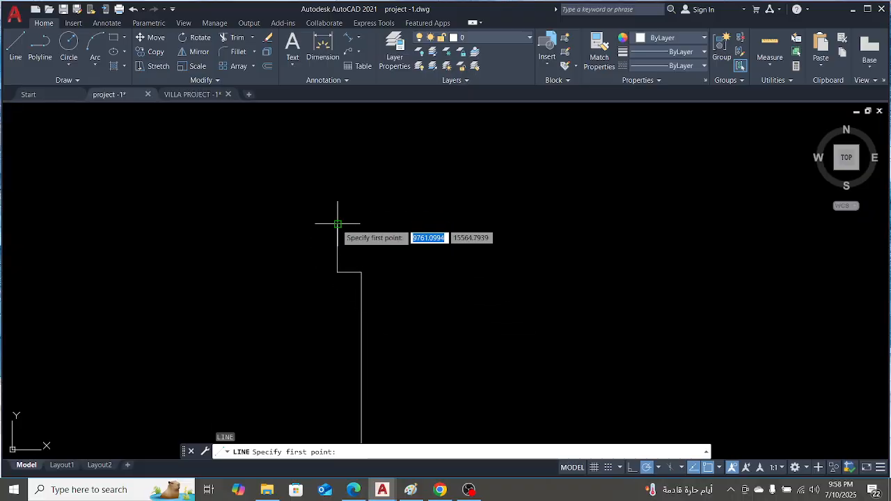
left_click(337, 224)
type("2")
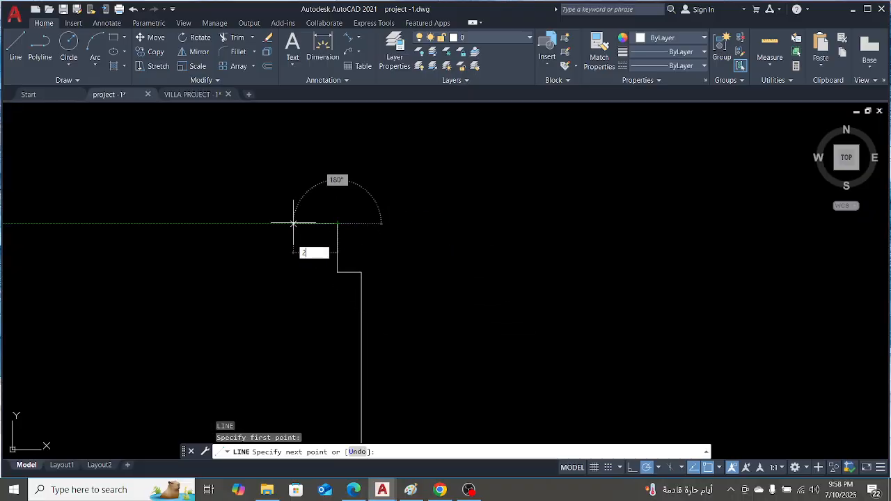
type("4")
key("Return")
scroll(312, 208, "up", 5)
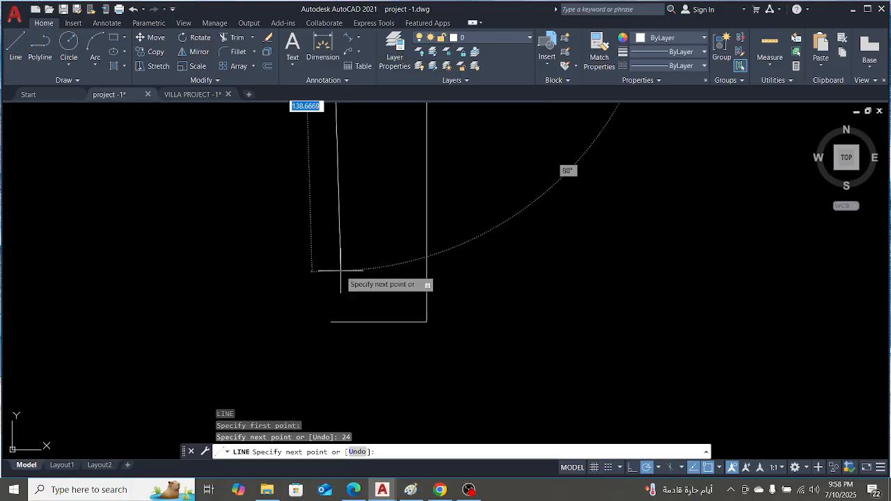
left_click(331, 321)
scroll(311, 311, "down", 3)
key("Escape")
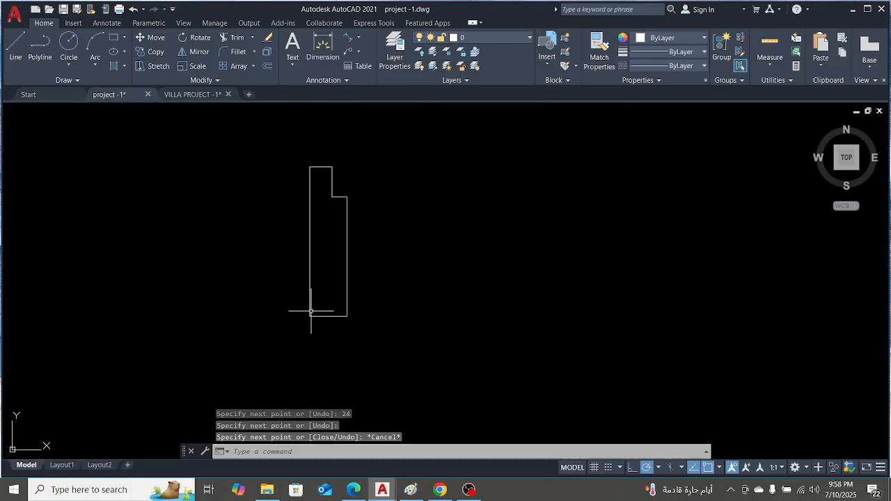
scroll(334, 219, "down", 4)
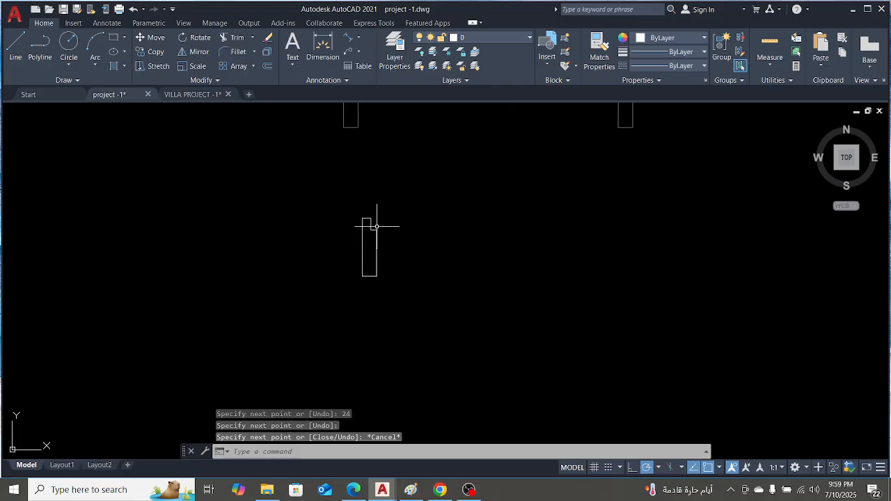
scroll(376, 226, "up", 2)
key("Escape")
left_click(332, 188)
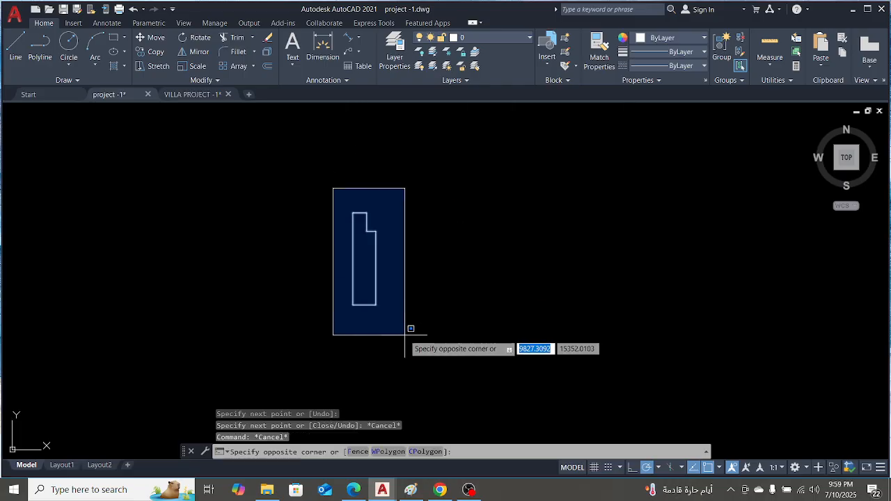
key("Escape")
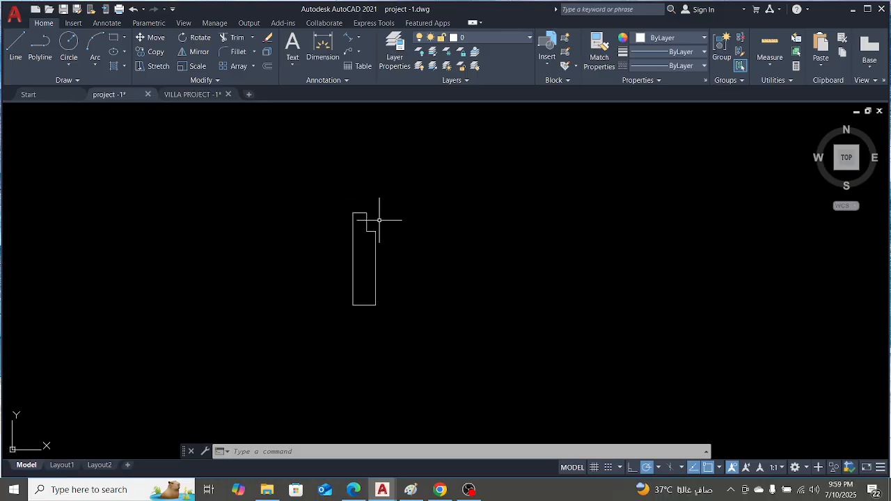
left_click(865, 382)
scroll(520, 225, "down", 2)
scroll(503, 263, "down", 1)
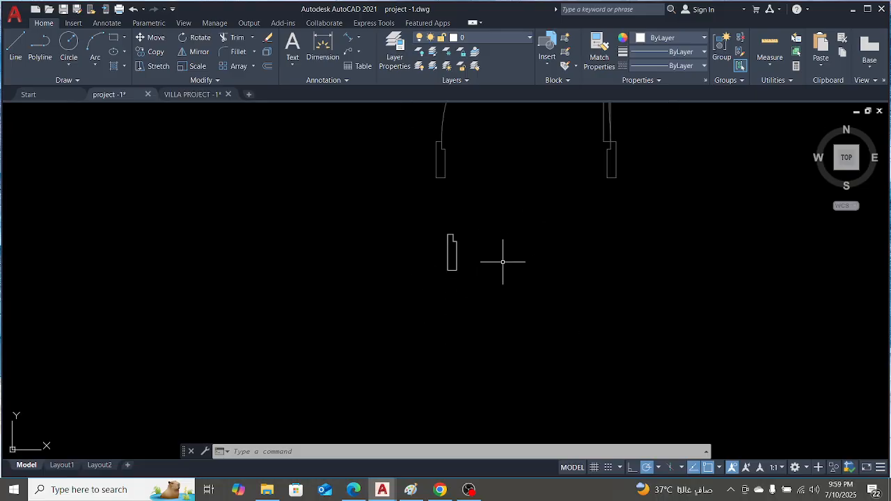
scroll(487, 271, "up", 2)
scroll(247, 266, "down", 1)
scroll(331, 199, "up", 2)
scroll(316, 206, "up", 2)
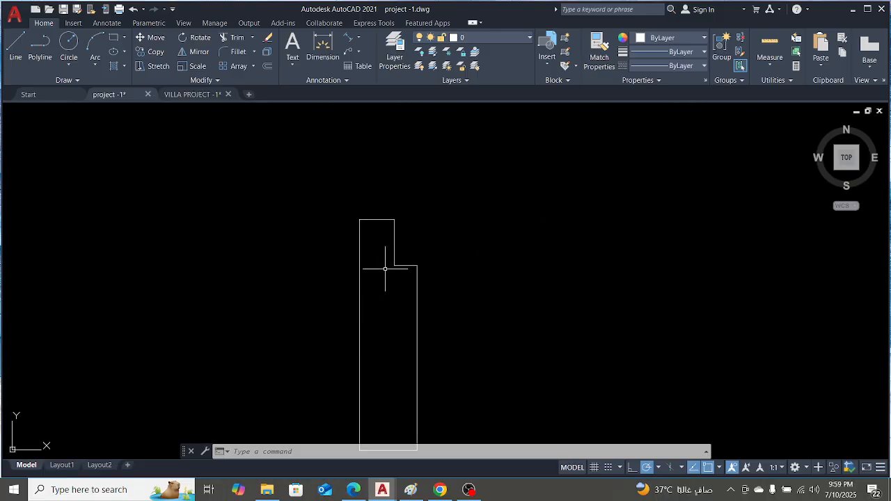
scroll(400, 268, "up", 1)
scroll(424, 243, "down", 4)
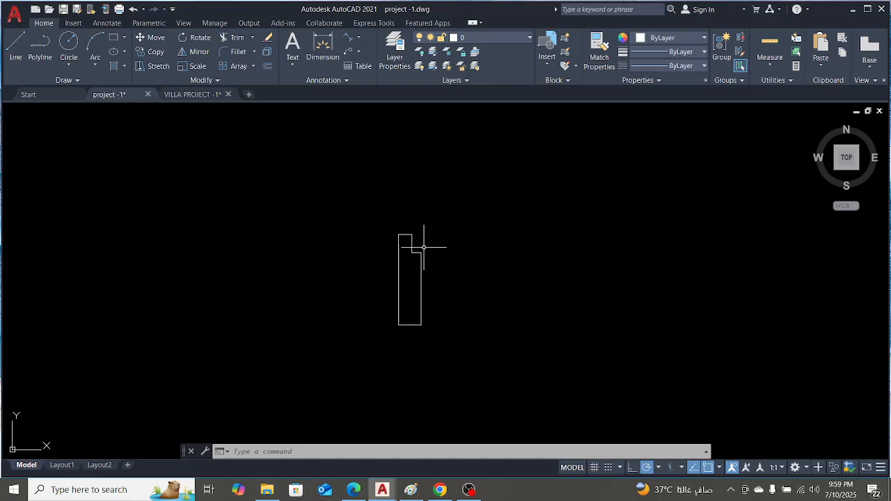
key("Escape")
key("Escape")
scroll(407, 265, "up", 2)
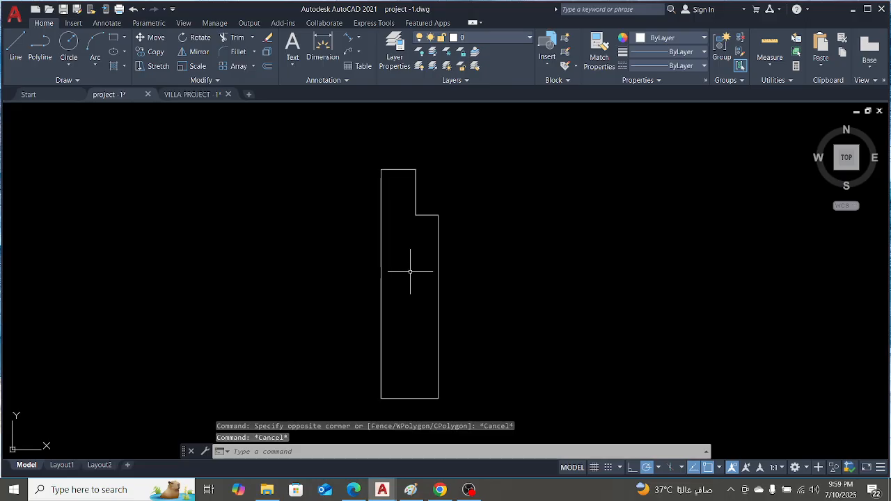
key("Escape")
key("Escape")
scroll(411, 268, "down", 1)
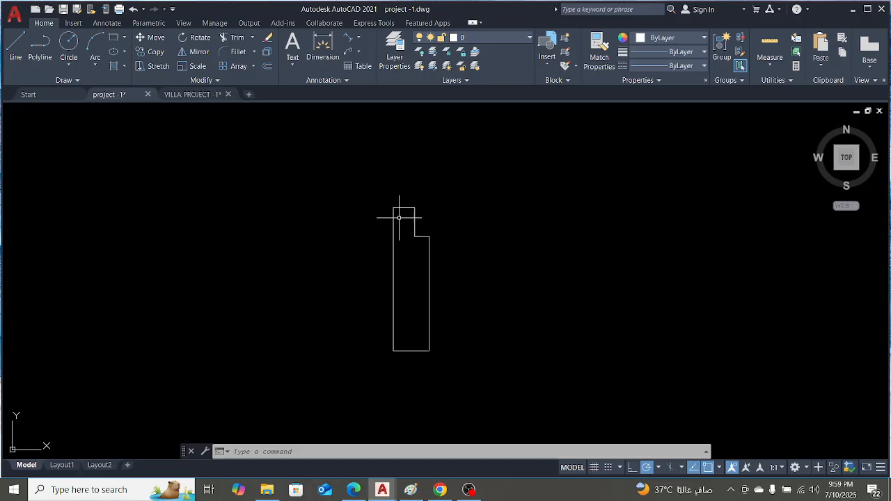
Convert all the lines of the redrawn jamb profile into a block named "door base" with its base point at the lower-right corner
left_click(364, 192)
left_click(483, 382)
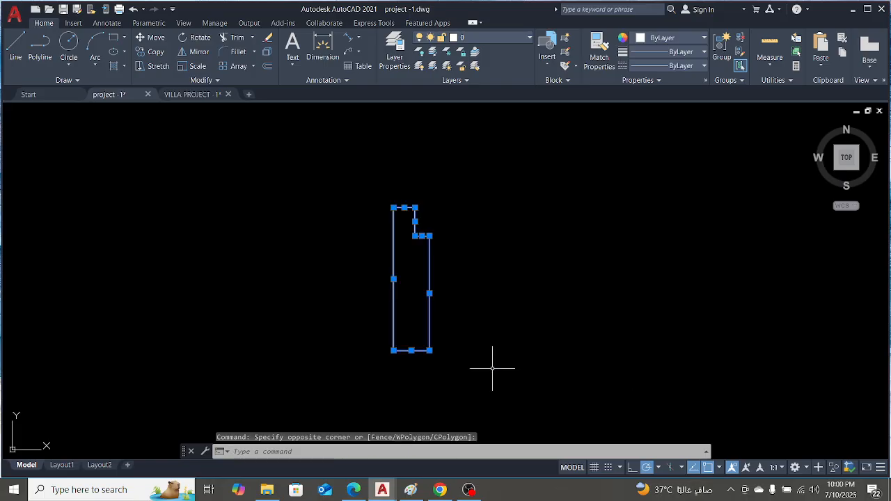
type("B")
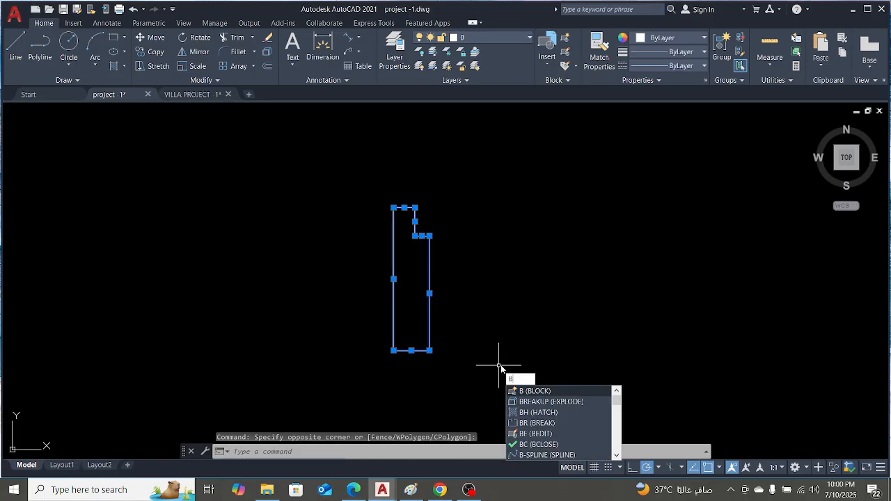
key("Return")
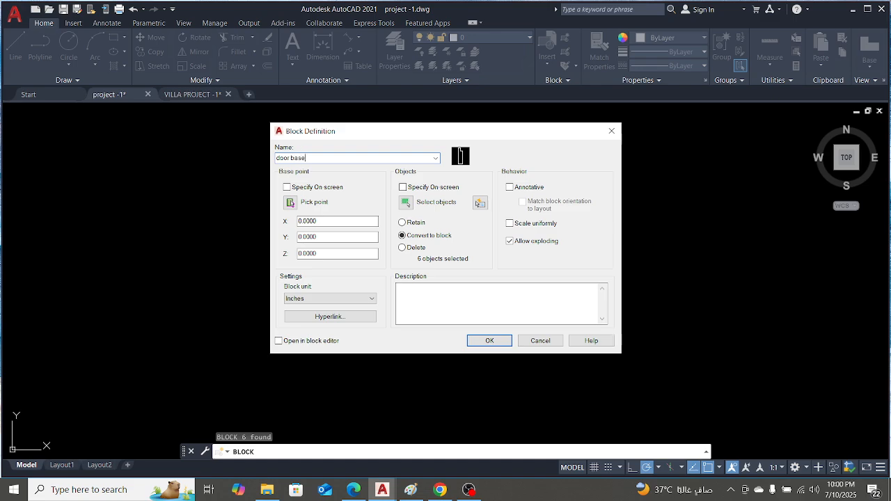
left_click(291, 202)
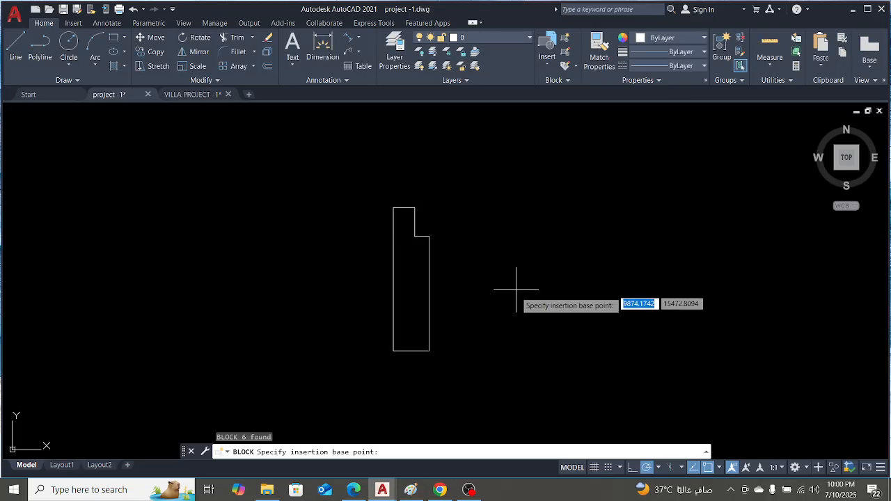
scroll(431, 330, "up", 2)
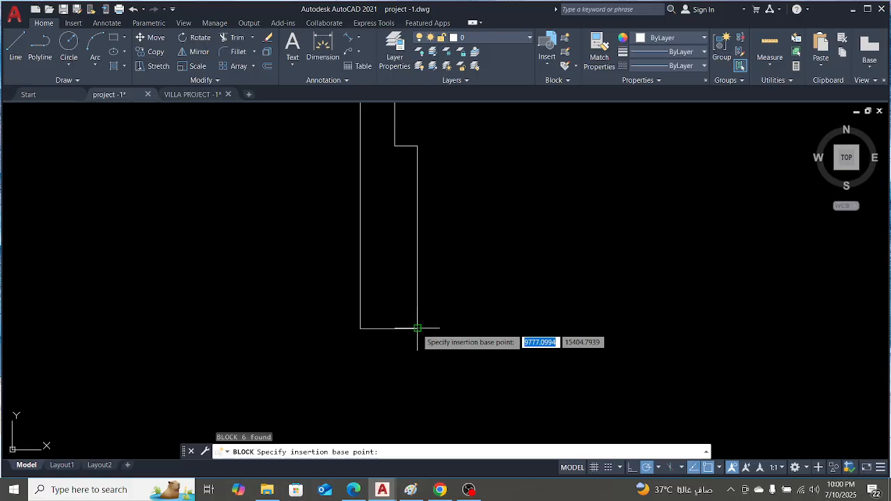
left_click(417, 328)
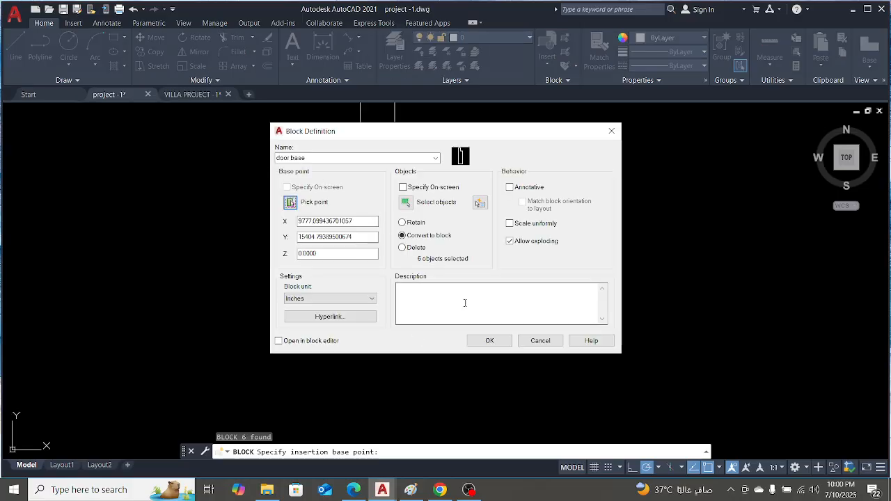
left_click(487, 340)
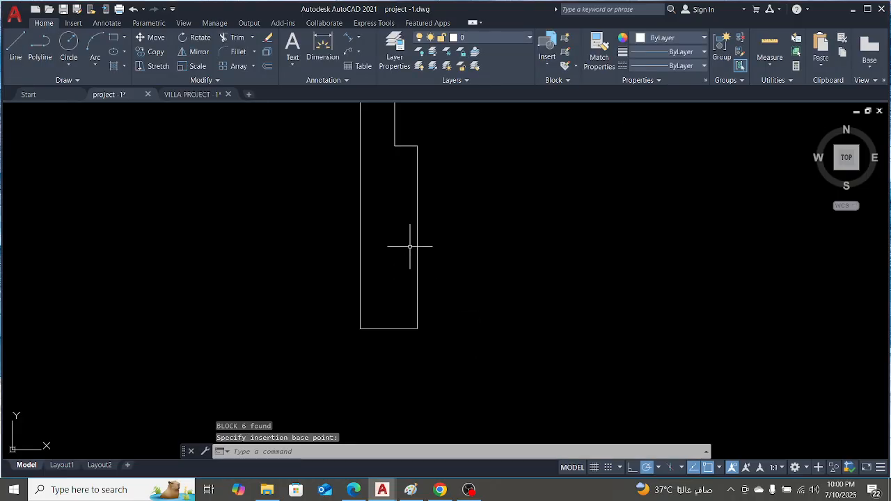
Examine the door jamb block as a single selection and locate its base point grip at the lower-right corner
left_click(418, 324)
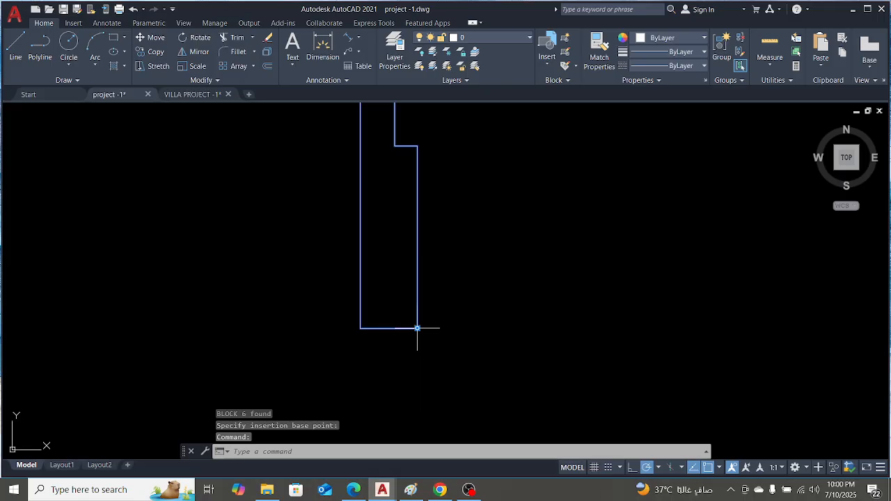
scroll(409, 348, "up", 2)
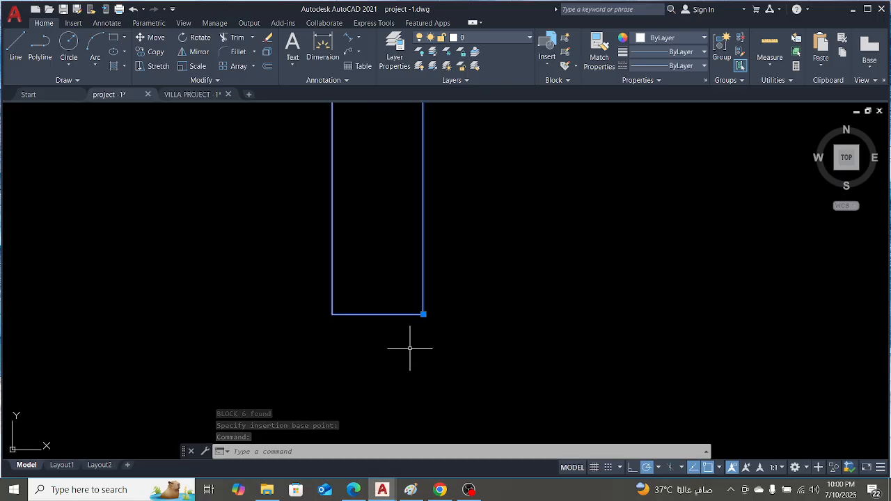
left_click(423, 314)
scroll(410, 314, "down", 5)
left_click(573, 285)
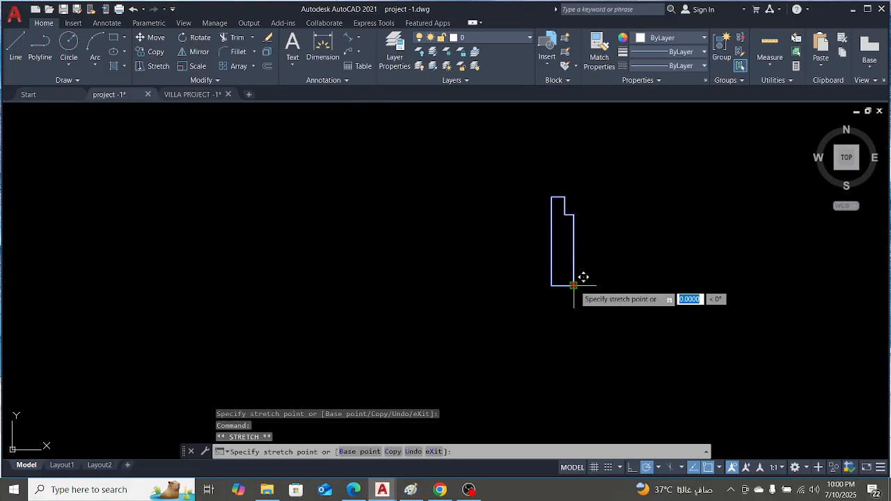
key("Escape")
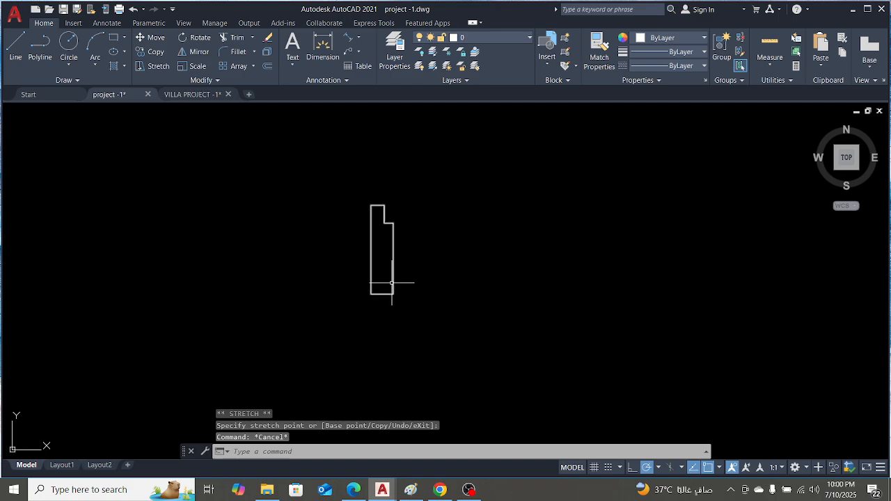
left_click(393, 244)
key("Escape")
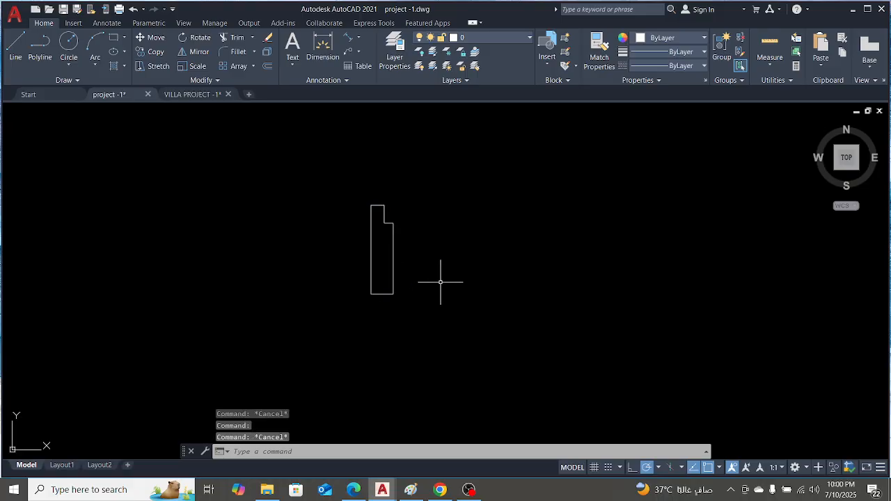
Copy the door base block from its lower-right corner, placing two copies to its right and one to its left
scroll(430, 253, "down", 2)
scroll(423, 273, "up", 2)
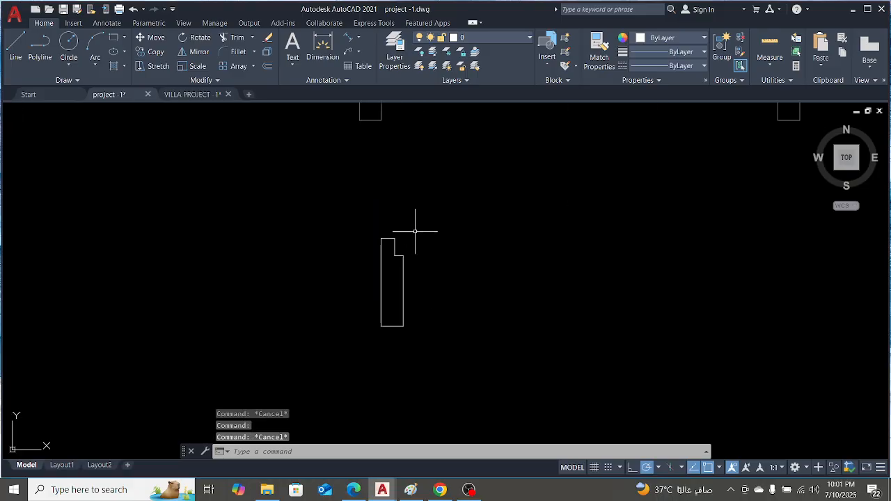
scroll(397, 262, "down", 2)
scroll(403, 278, "up", 5)
key("Escape")
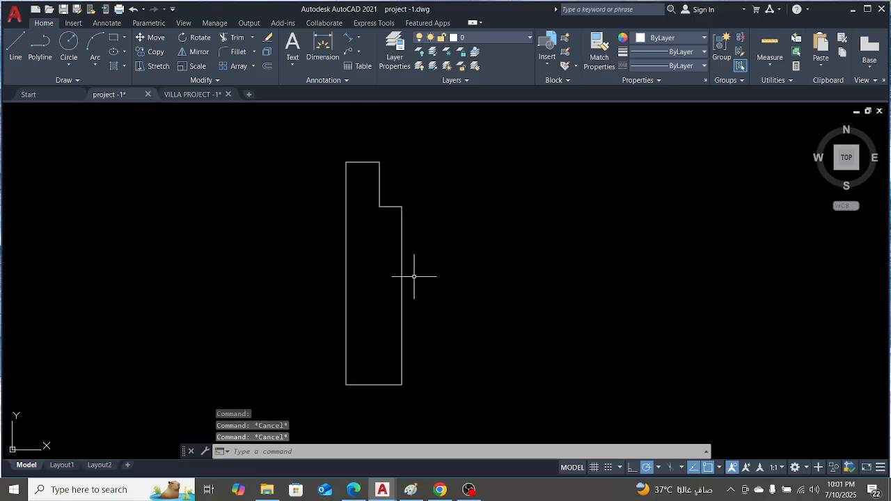
left_click(401, 249)
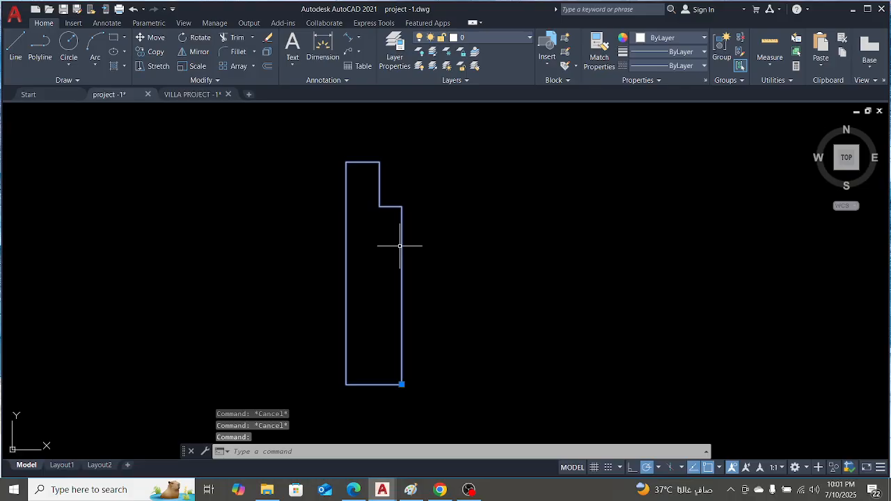
type("co")
key("Return")
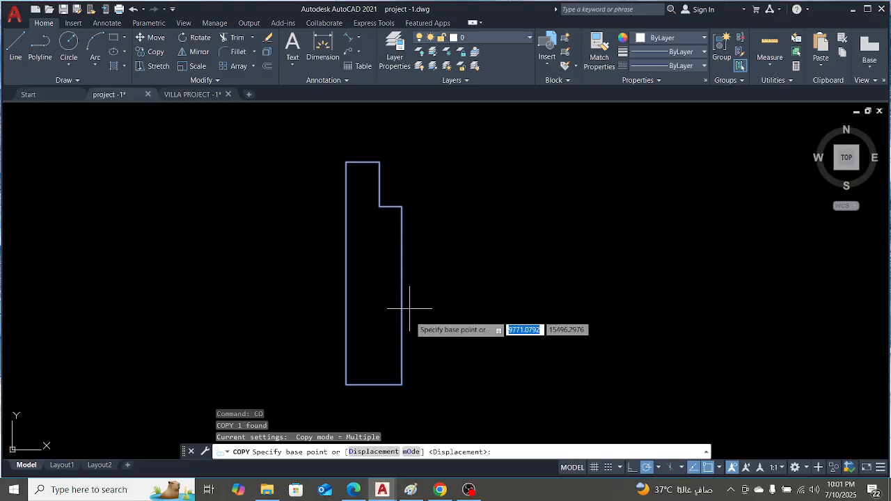
left_click(401, 384)
scroll(402, 348, "down", 5)
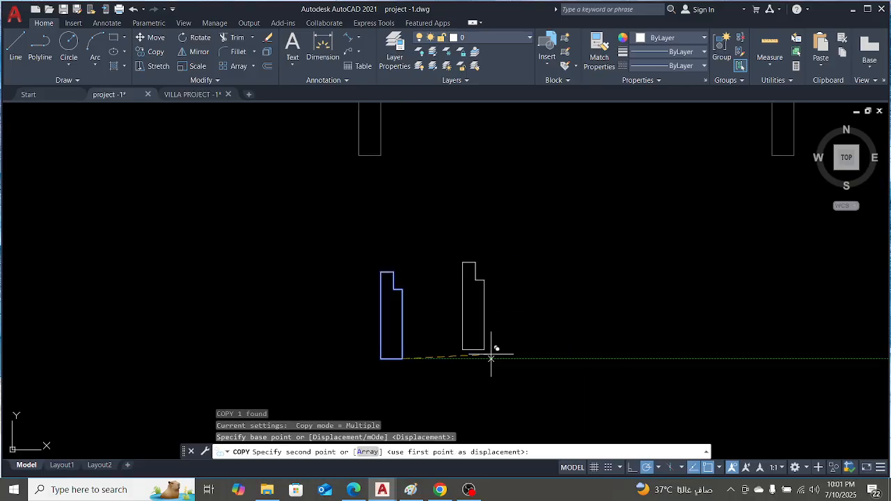
left_click(538, 346)
scroll(661, 297, "down", 2)
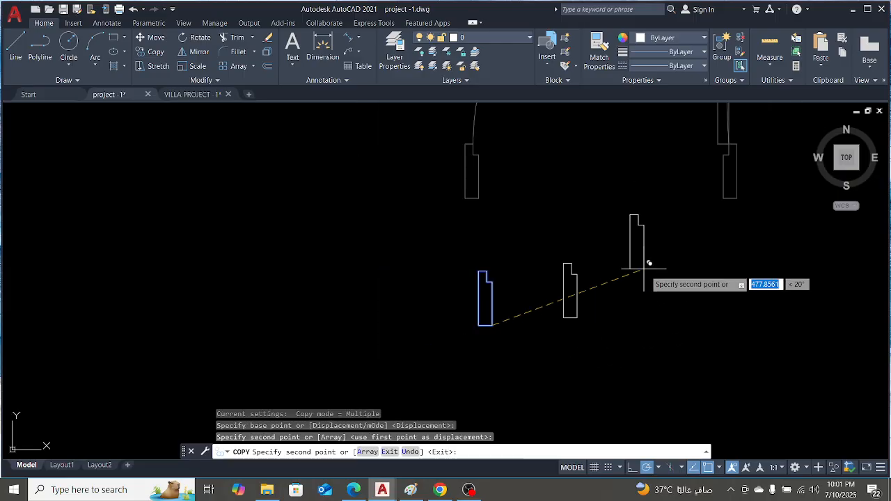
left_click(667, 315)
left_click(356, 314)
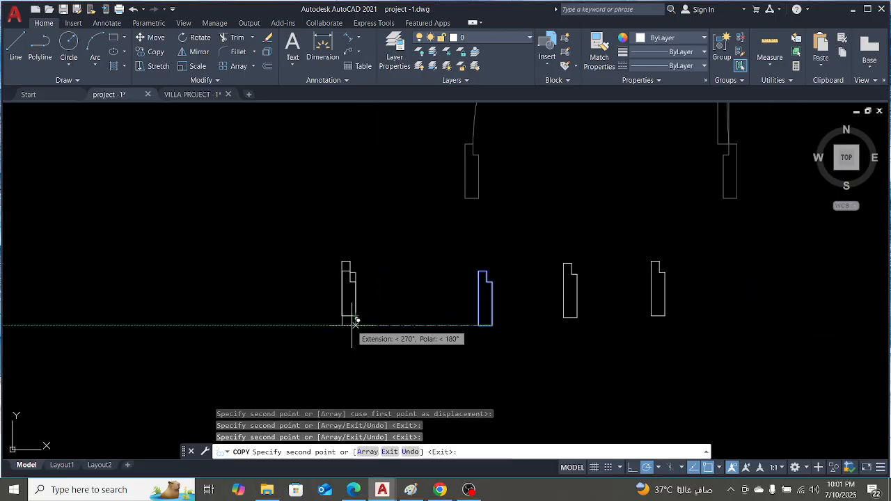
key("Escape")
Open the original door base block for in-place editing with all nested objects selected automatically
scroll(519, 273, "up", 2)
scroll(510, 275, "down", 3)
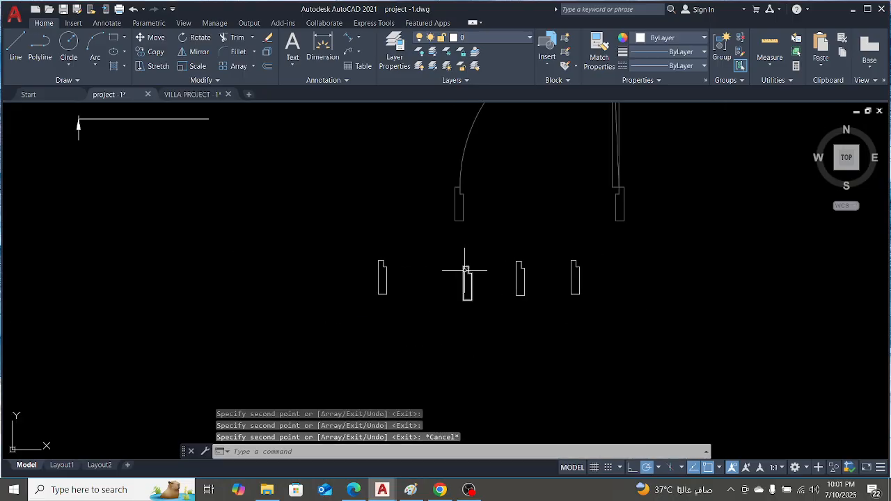
scroll(463, 268, "up", 2)
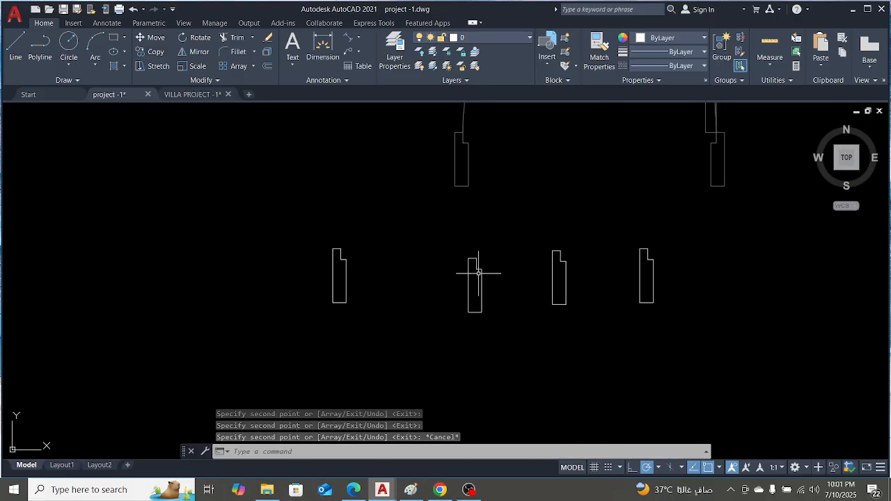
left_click(482, 281)
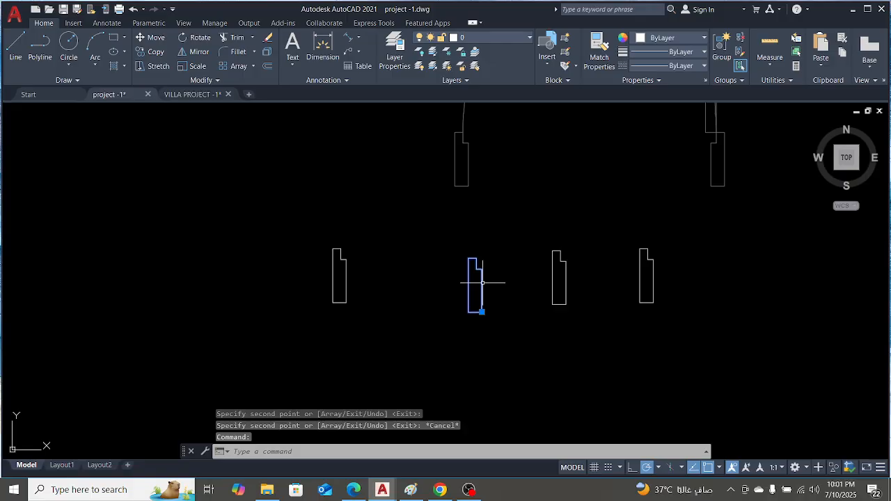
right_click(484, 285)
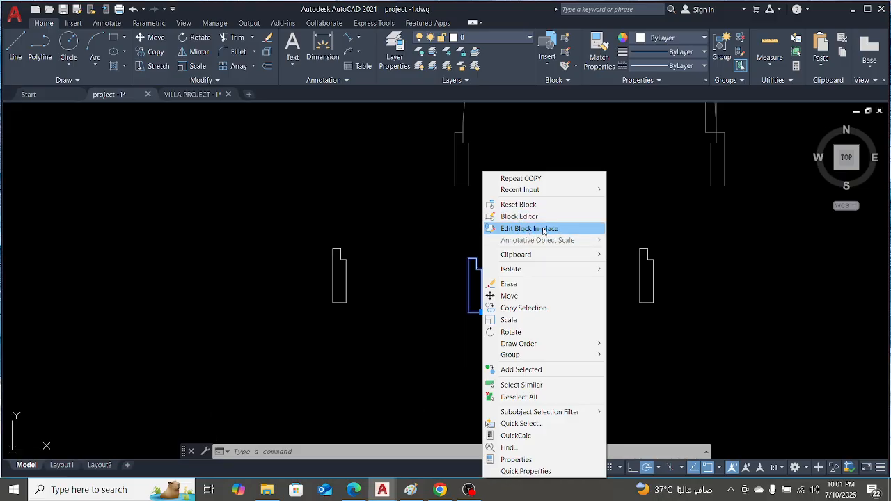
left_click(541, 229)
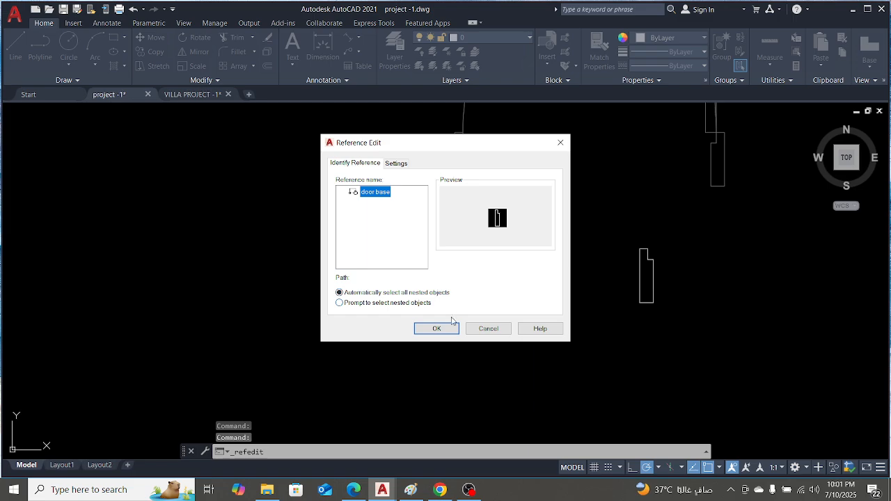
left_click(437, 329)
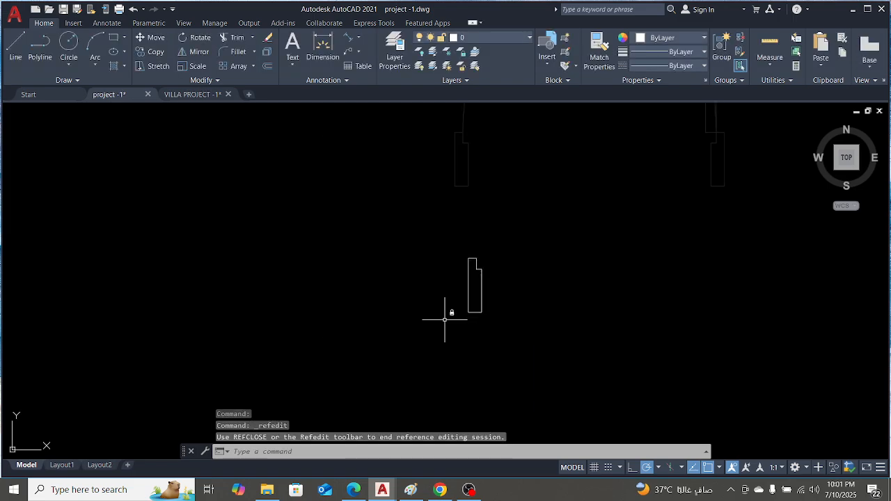
scroll(517, 238, "up", 2)
scroll(458, 285, "up", 3)
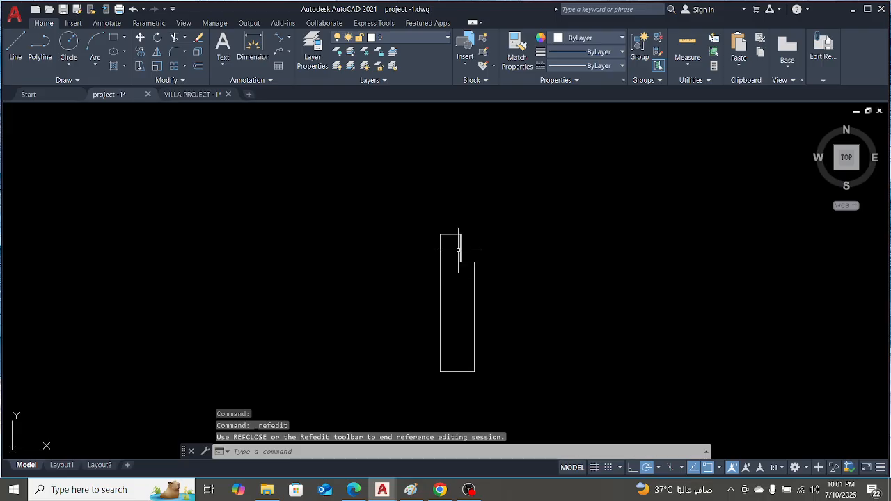
Set the color of all the jamb profile lines in the door base block to Magenta
left_click(431, 221)
left_click(533, 377)
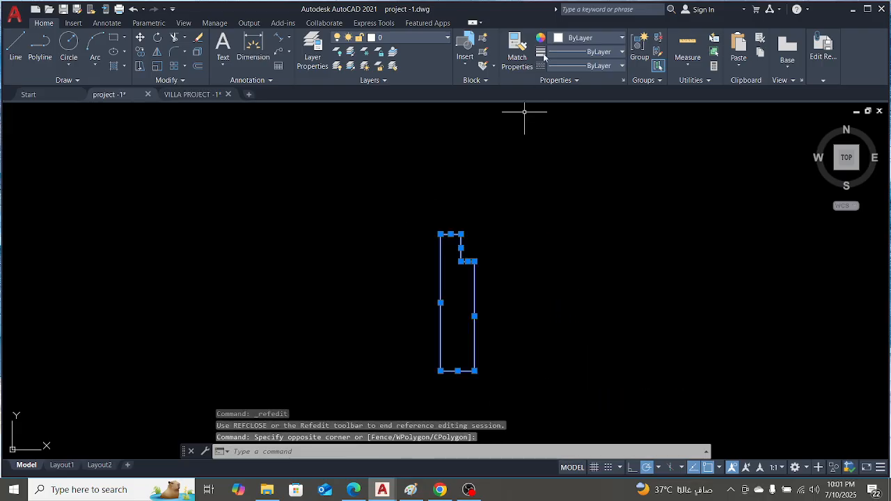
left_click(587, 38)
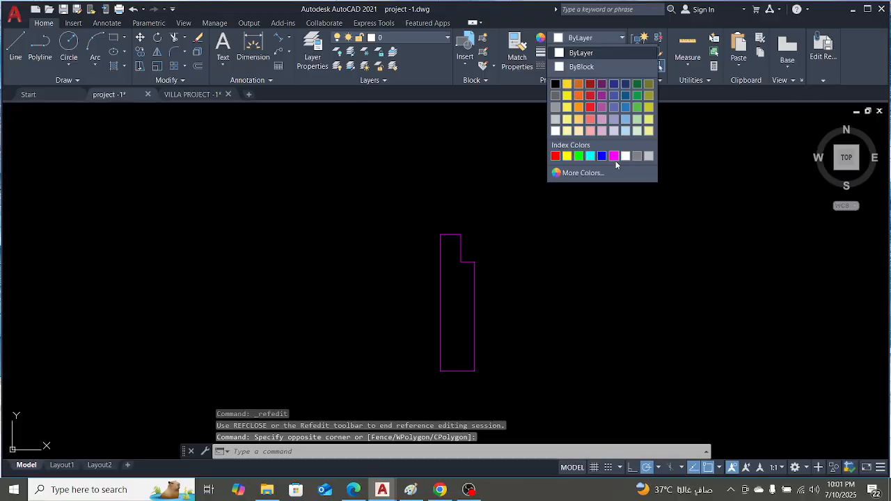
left_click(613, 156)
Save the reference edits back to the door base block definition and end the in-place editing session
scroll(457, 261, "down", 3)
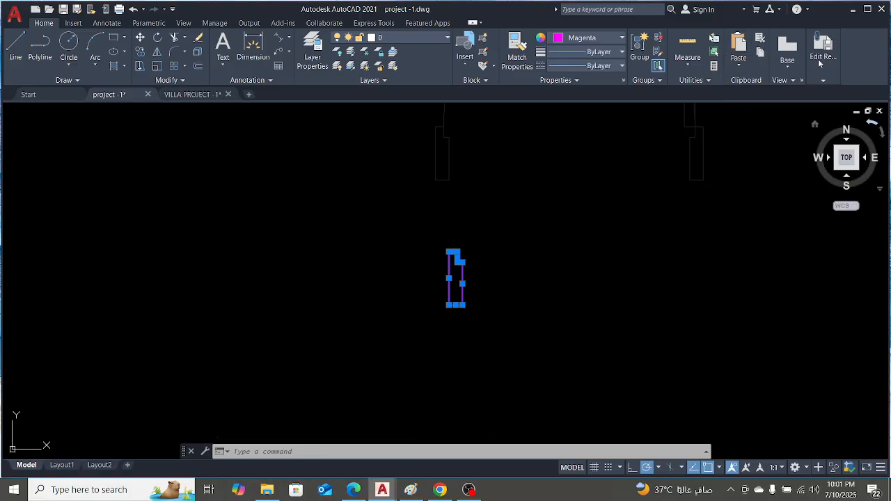
mouse_move(821, 61)
left_click(752, 118)
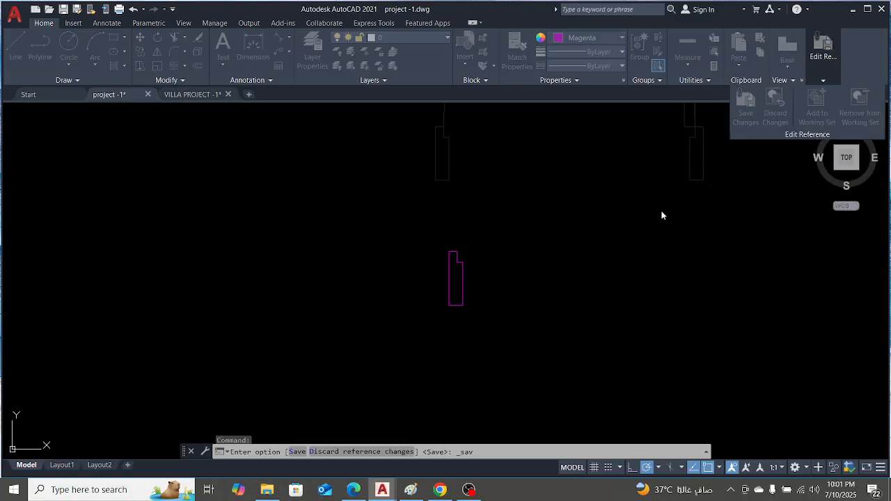
left_click(441, 279)
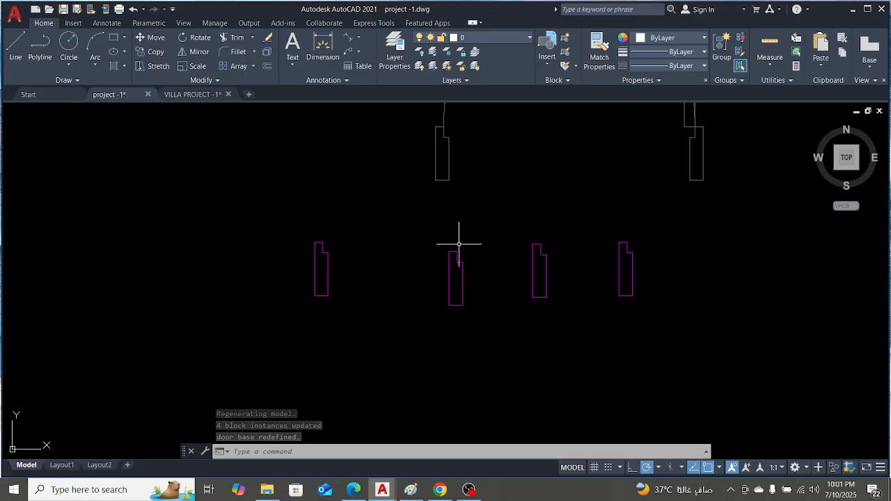
scroll(414, 265, "down", 2)
scroll(471, 254, "up", 2)
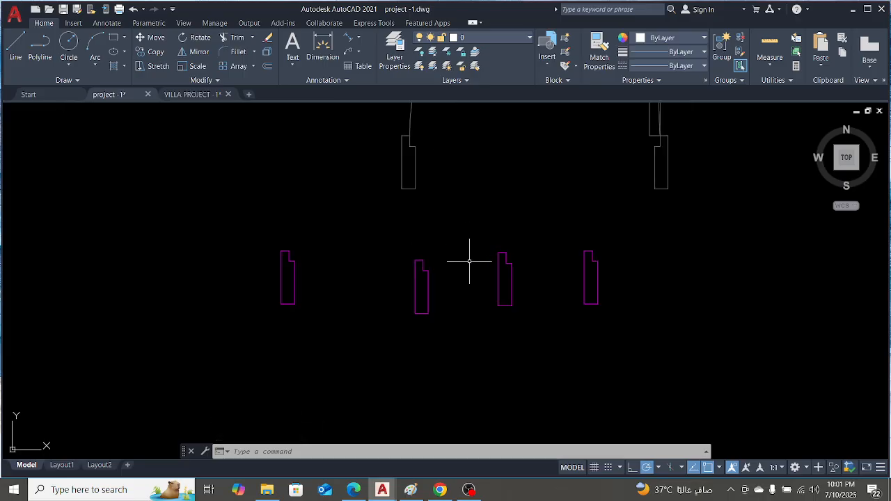
scroll(472, 258, "down", 2)
scroll(449, 275, "up", 4)
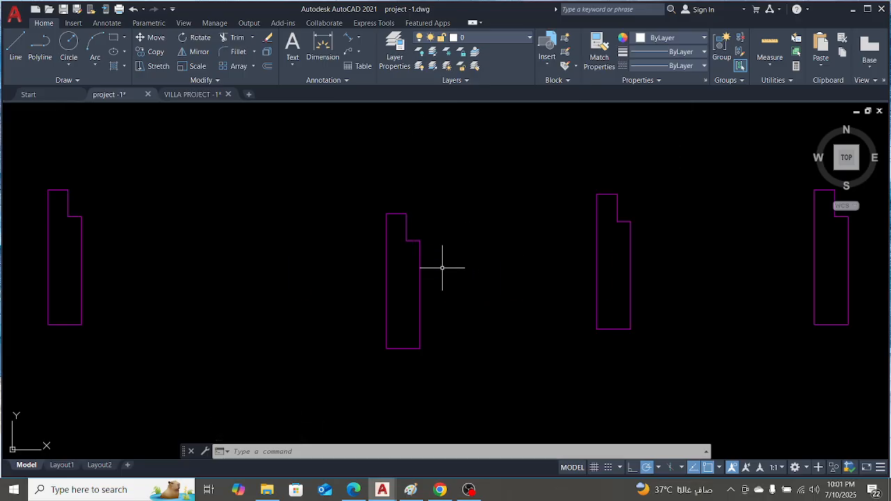
scroll(452, 271, "down", 4)
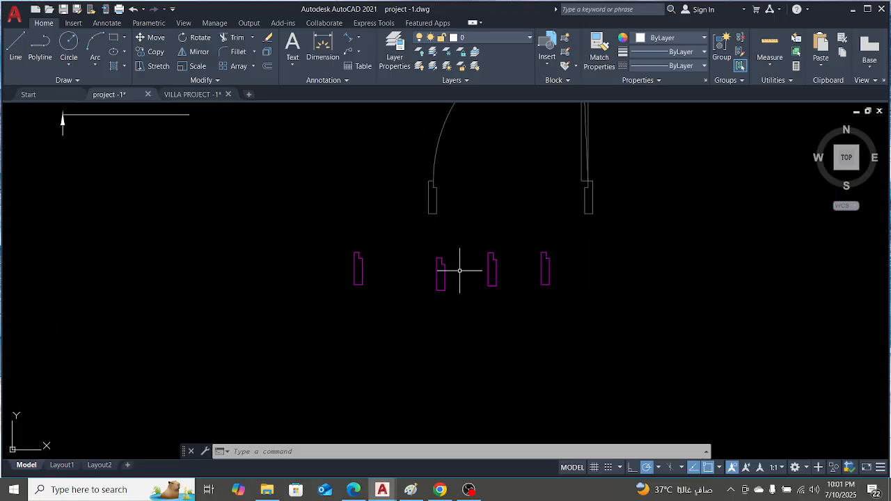
scroll(460, 275, "up", 3)
scroll(444, 279, "down", 1)
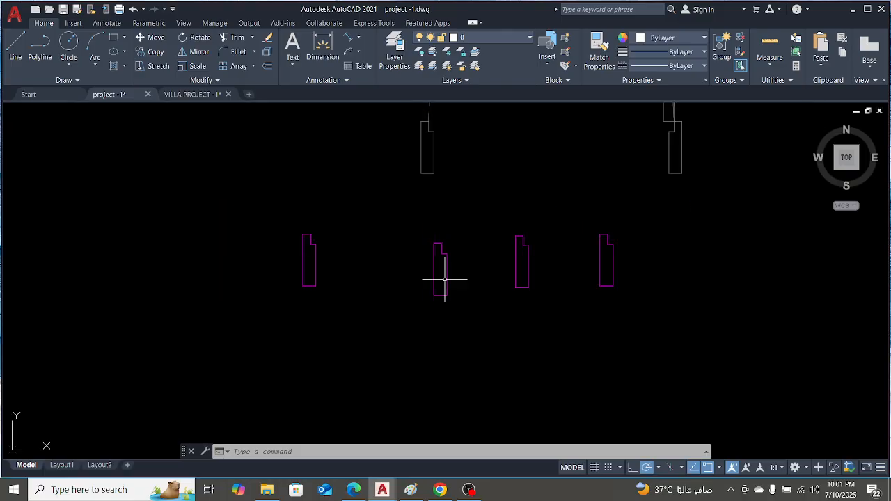
Undo the in-place edit of the door base block, including its magenta colour change and the saved block redefinition
key("ctrl+z")
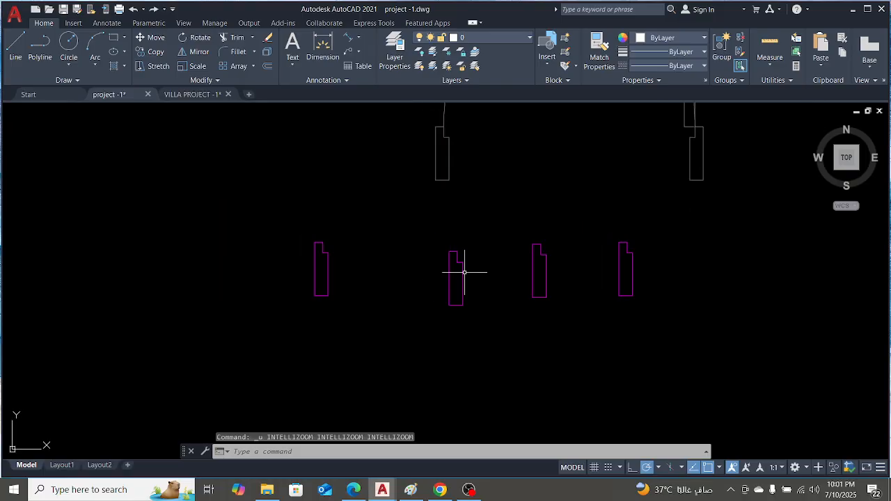
key("ctrl+z")
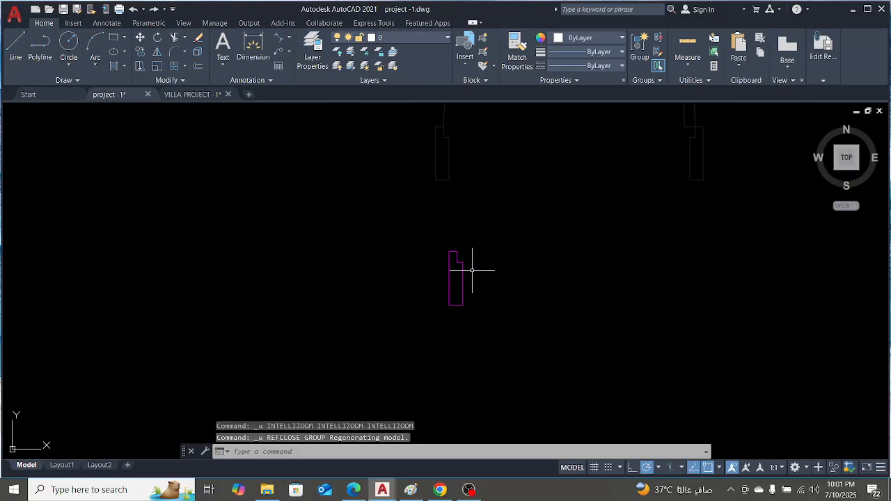
key("ctrl+z")
key("ctrl+z")
key("ctrl+z")
key("ctrl+z")
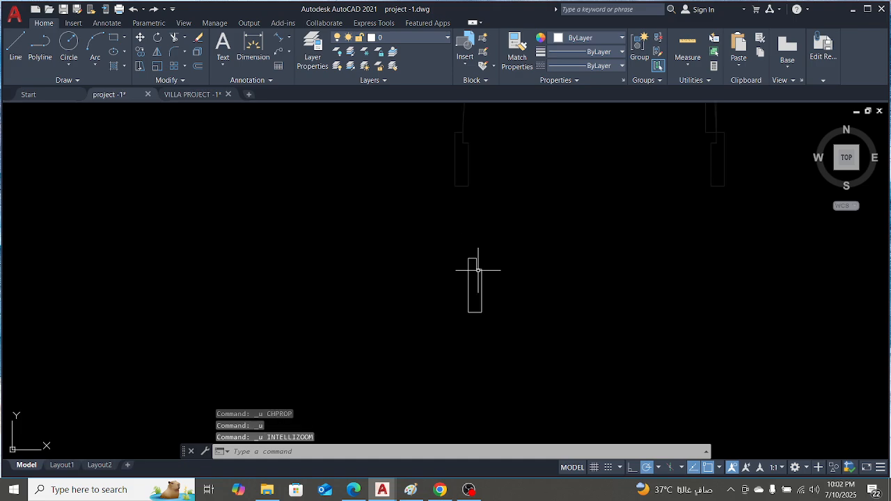
key("ctrl+z")
Erase the three extra door base copies, keeping only the one just below the door's frame
left_click(317, 228)
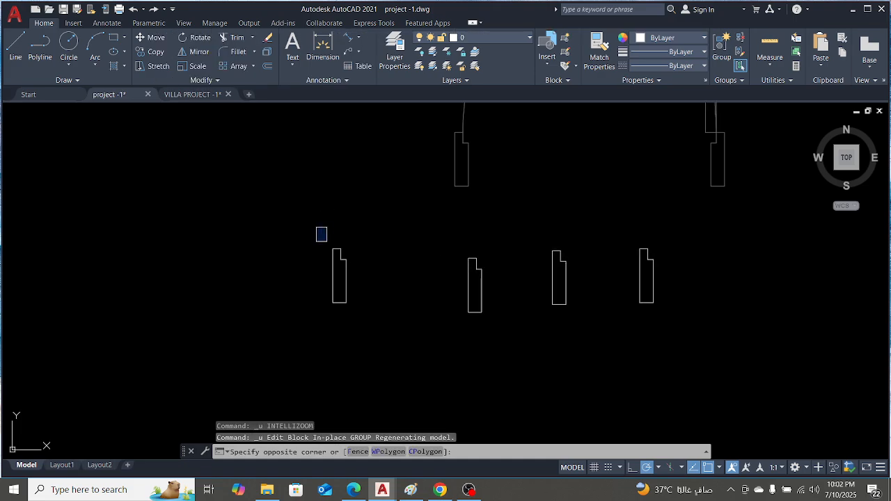
left_click(375, 327)
key("Delete")
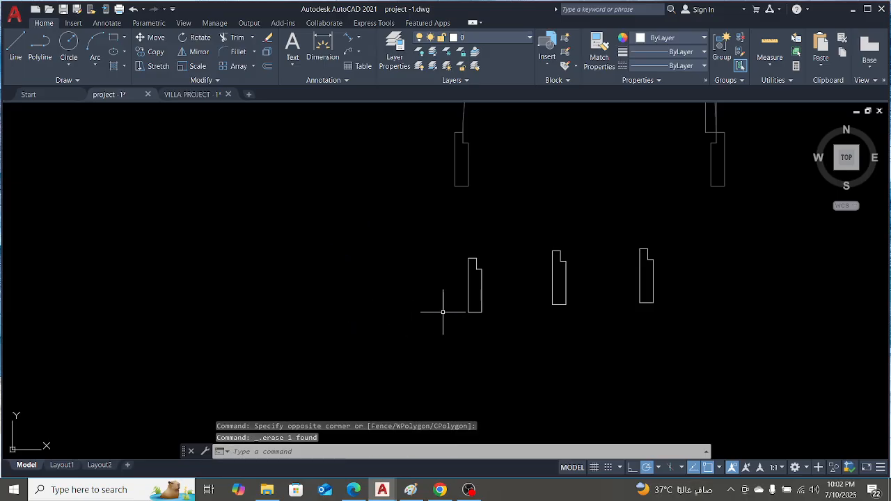
left_click(533, 229)
left_click(664, 310)
key("Delete")
scroll(472, 258, "down", 4)
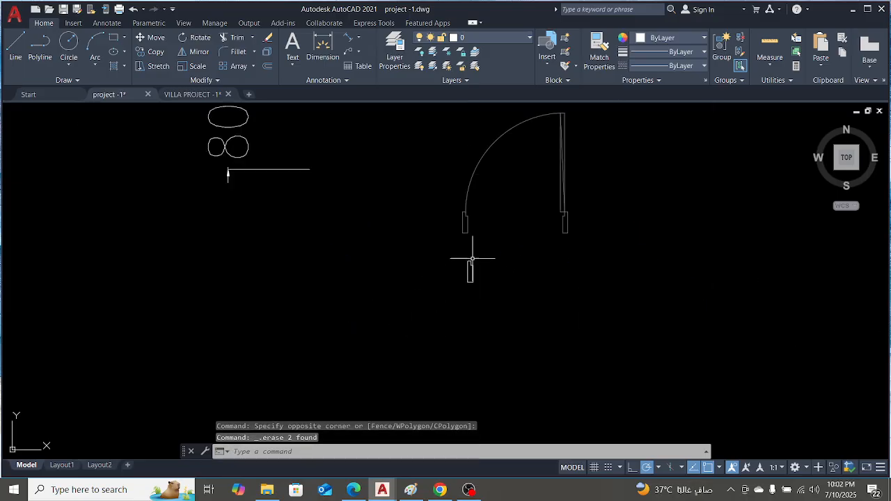
scroll(472, 258, "up", 4)
left_click(433, 278)
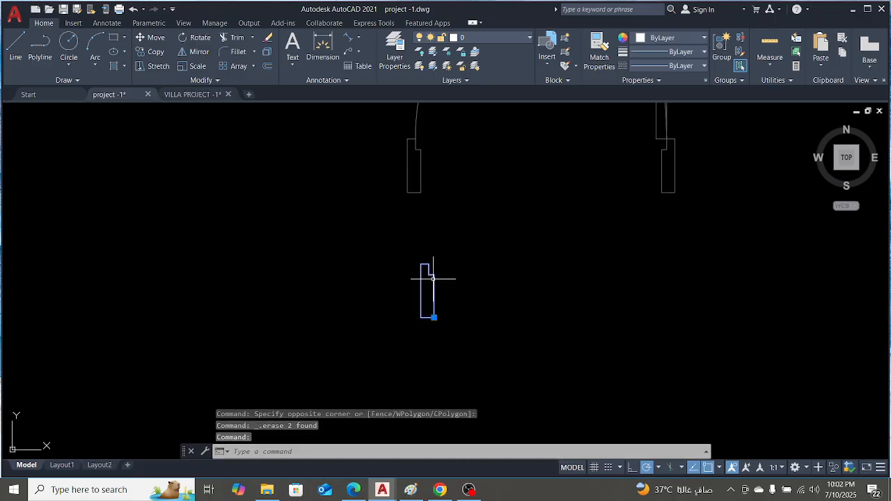
scroll(433, 279, "down", 3)
scroll(421, 290, "up", 3)
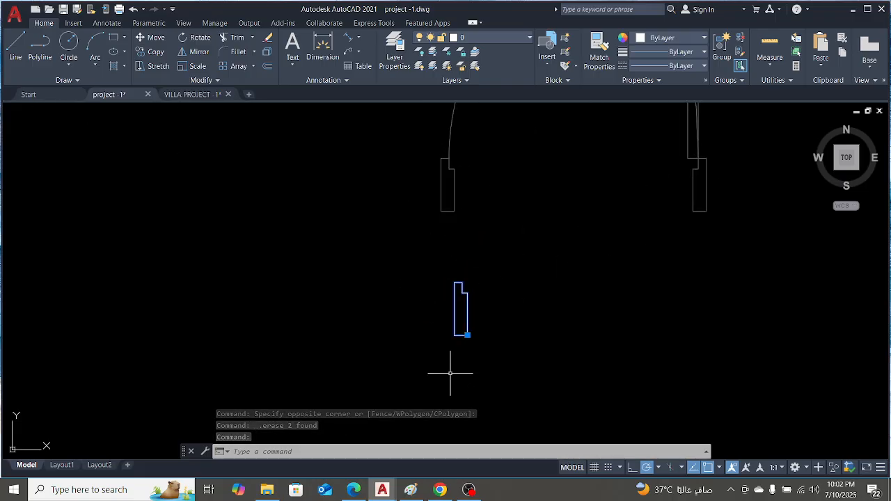
Switch to the command list image in Paint and mark entry 41, Block, with a green check stroke
left_click(411, 489)
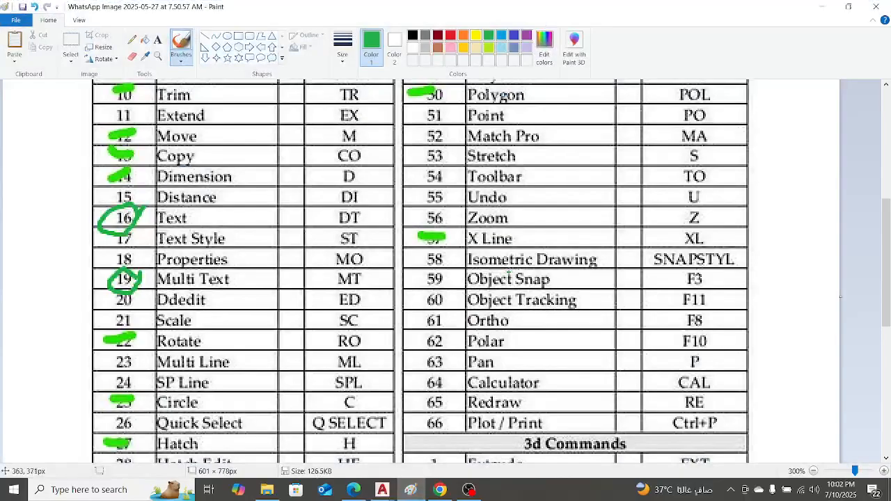
scroll(435, 153, "up", 5)
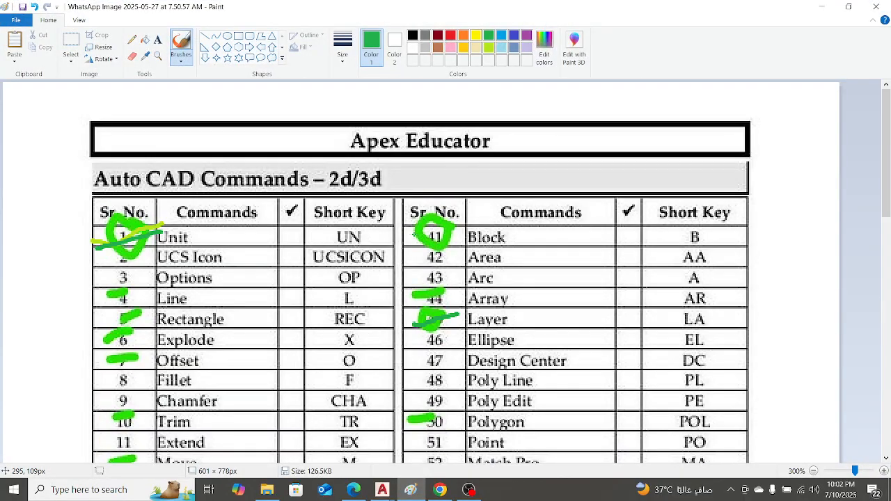
left_click_drag(416, 241, 497, 224)
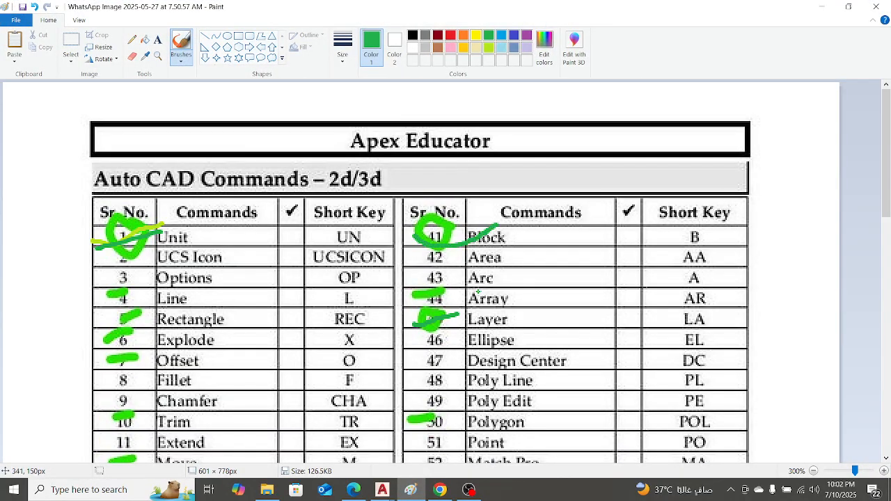
Look through the rest of the command list and return to the project -1.dwg drawing in AutoCAD
scroll(497, 320, "down", 10)
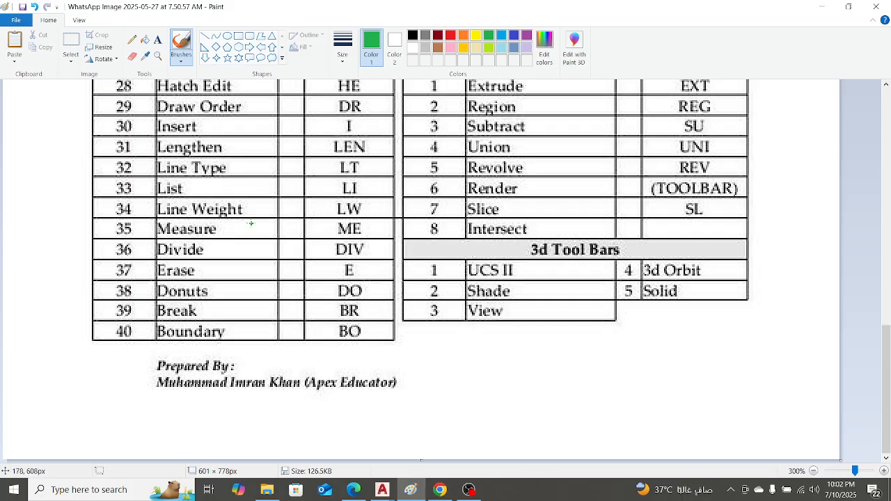
scroll(251, 223, "up", 4)
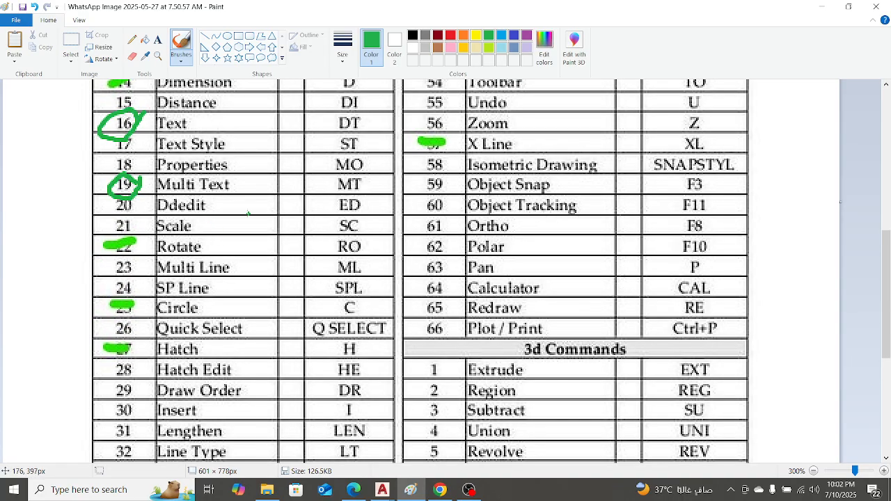
scroll(532, 237, "up", 6)
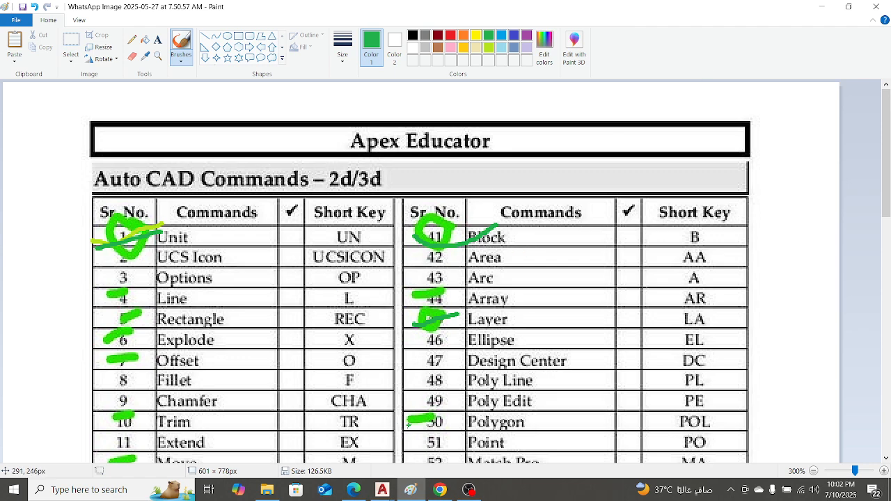
mouse_move(382, 489)
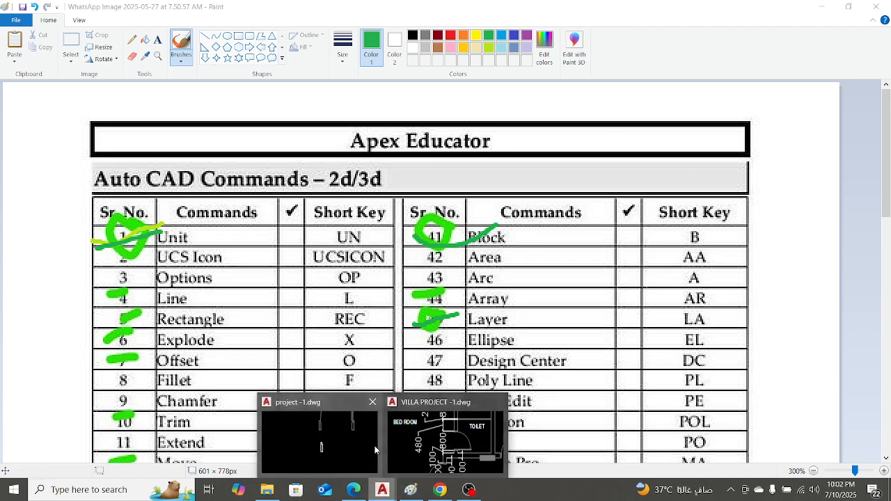
left_click(355, 454)
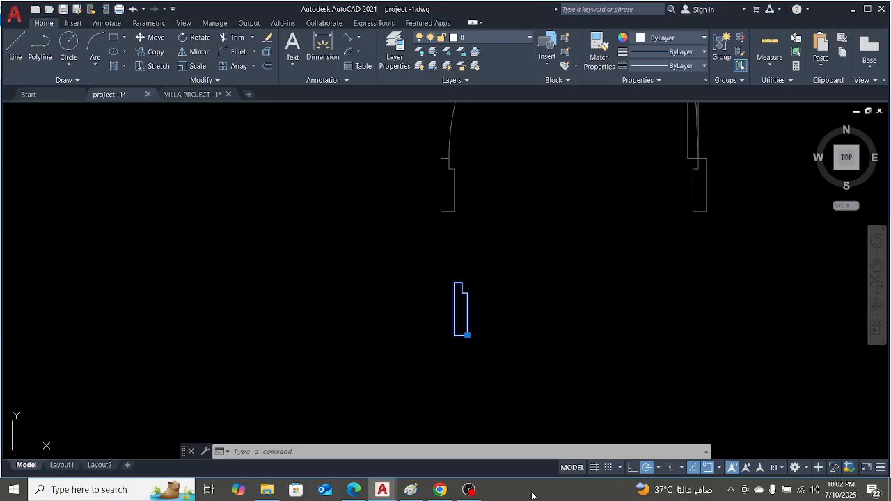
left_click(469, 489)
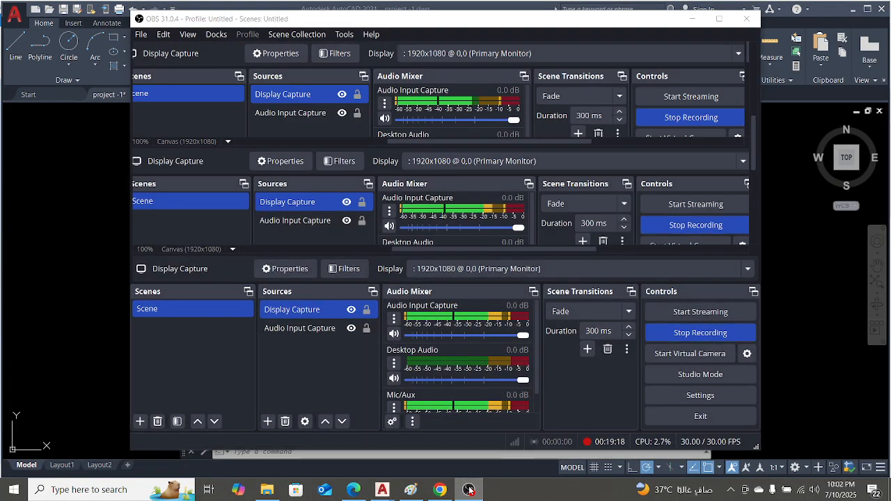
left_click(469, 490)
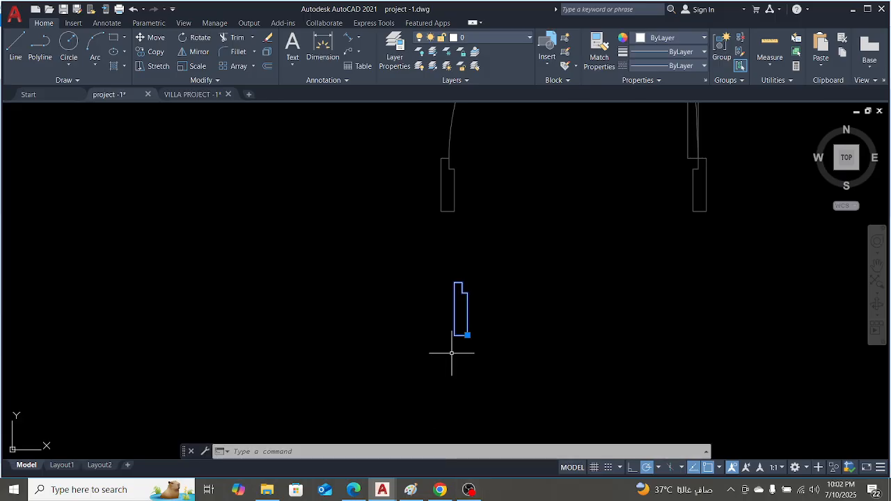
scroll(485, 323, "down", 2)
scroll(487, 319, "up", 2)
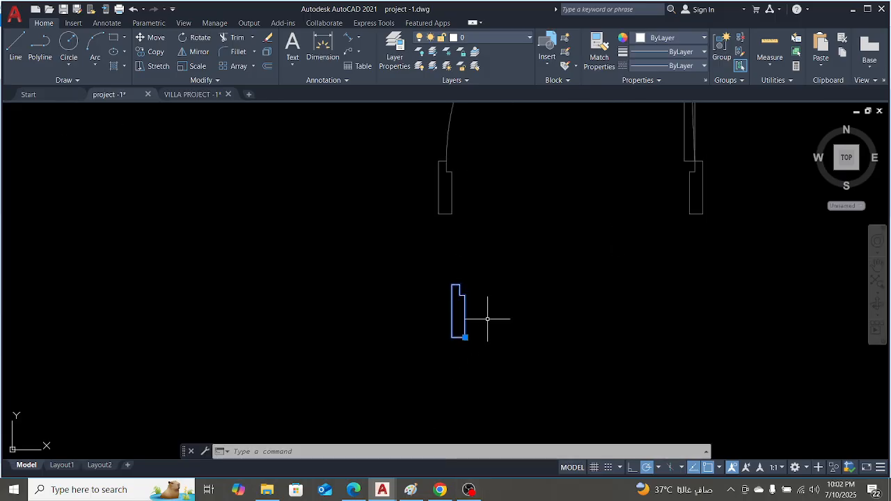
scroll(479, 319, "down", 2)
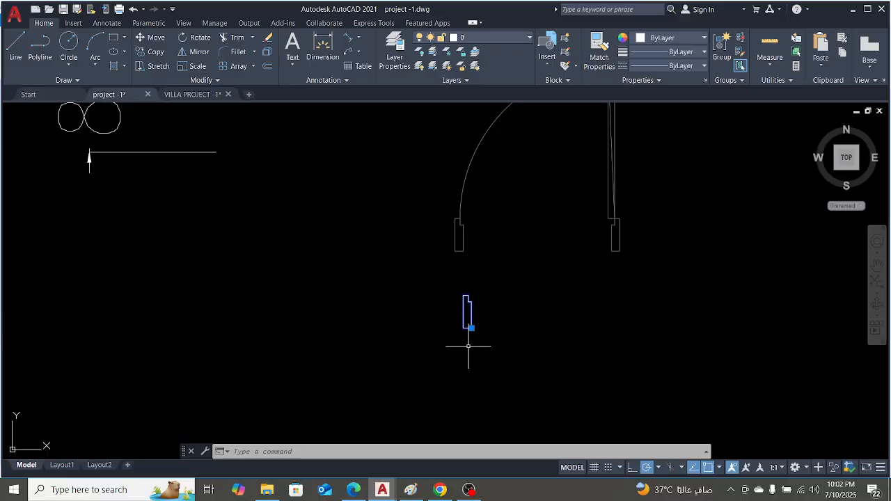
scroll(491, 320, "up", 2)
scroll(481, 312, "down", 2)
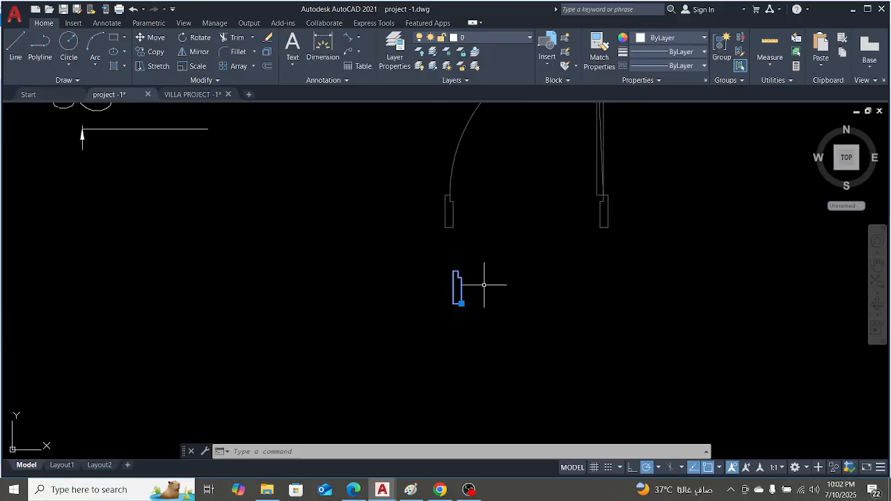
scroll(484, 285, "down", 4)
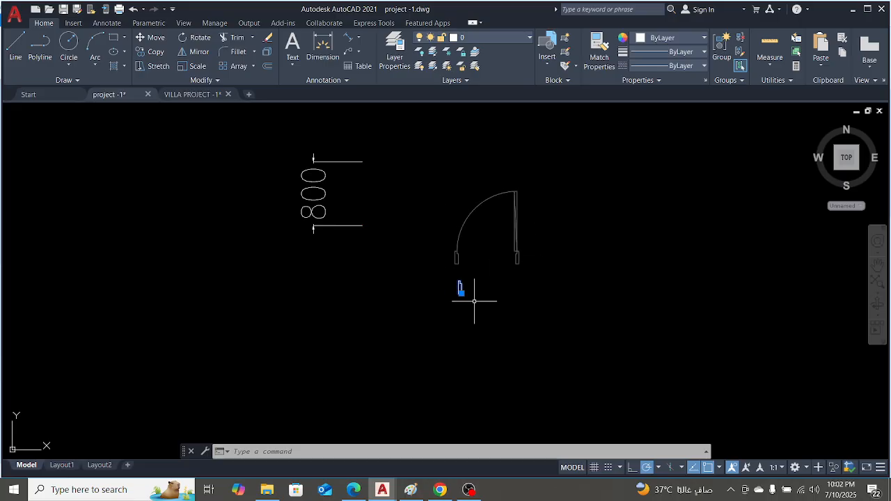
scroll(473, 301, "up", 4)
scroll(471, 302, "down", 4)
scroll(468, 298, "up", 6)
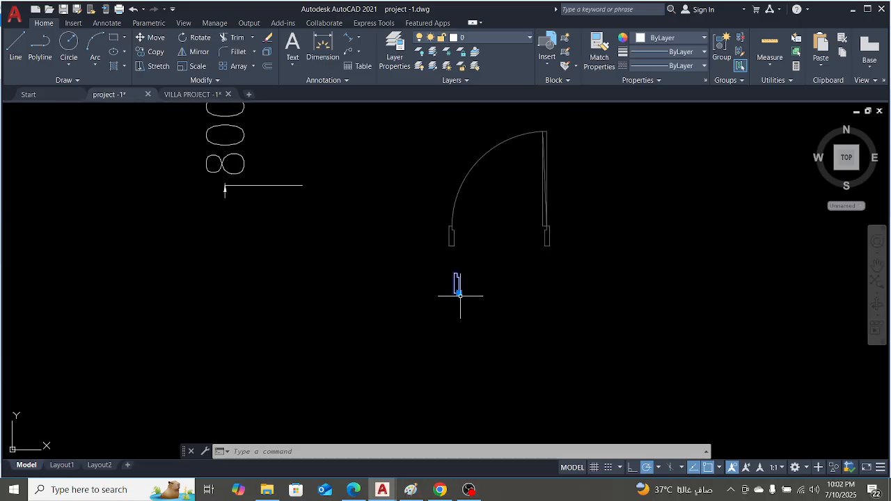
Mirror the door base block about a vertical line through its lower-right corner, keeping the source object
key("Escape")
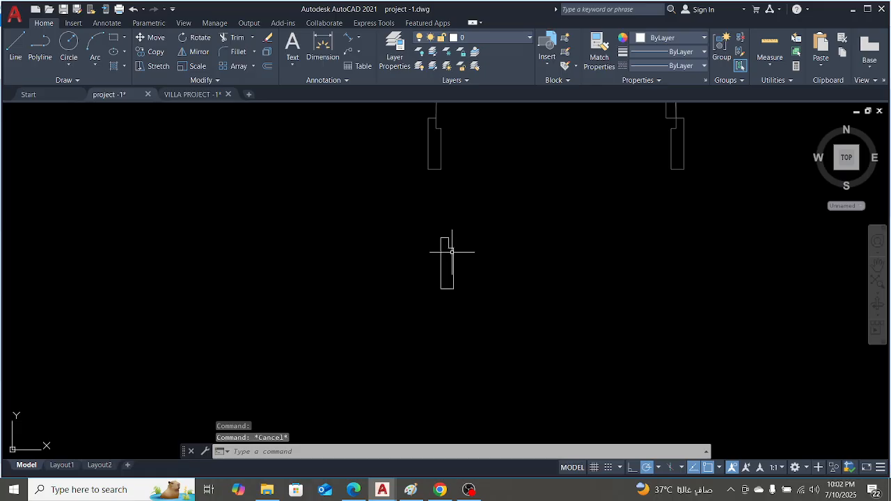
left_click(451, 251)
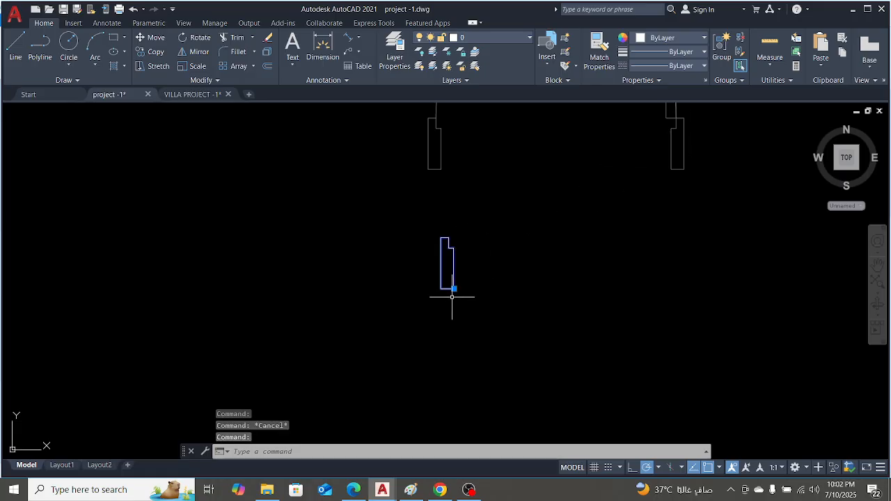
type("MI")
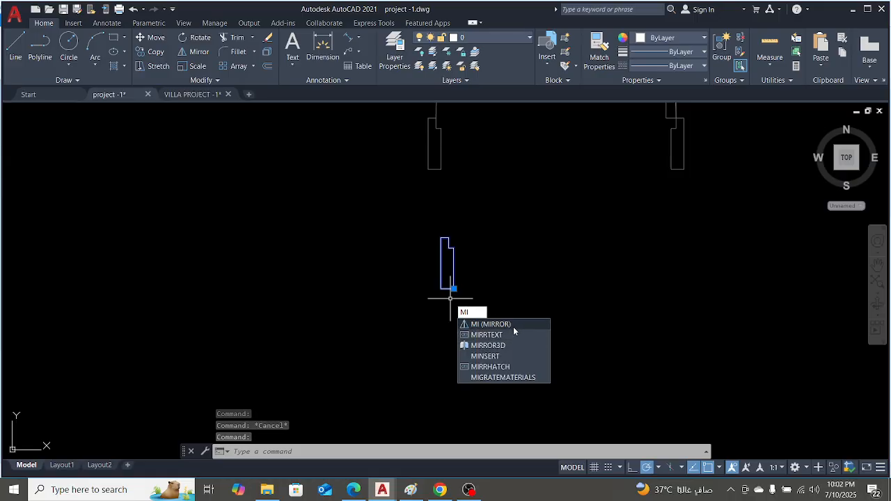
key("Return")
scroll(481, 297, "up", 2)
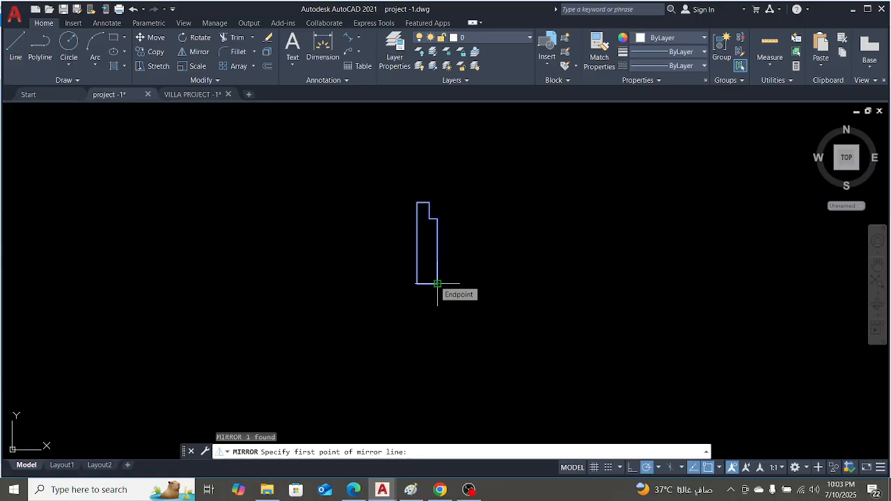
left_click(437, 284)
scroll(437, 283, "down", 1)
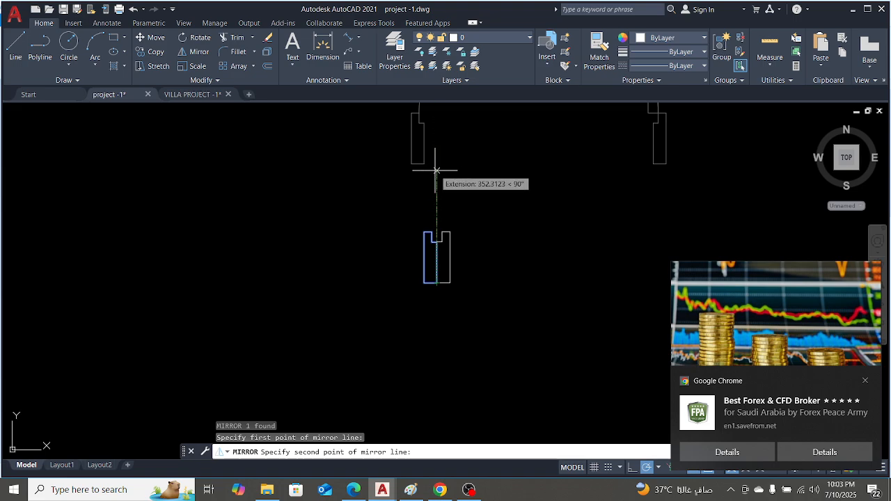
left_click(435, 396)
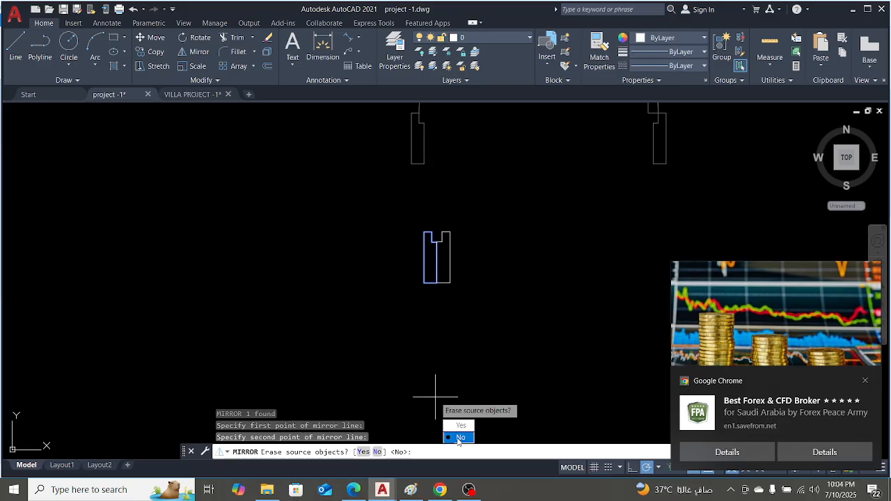
type("N")
key("Return")
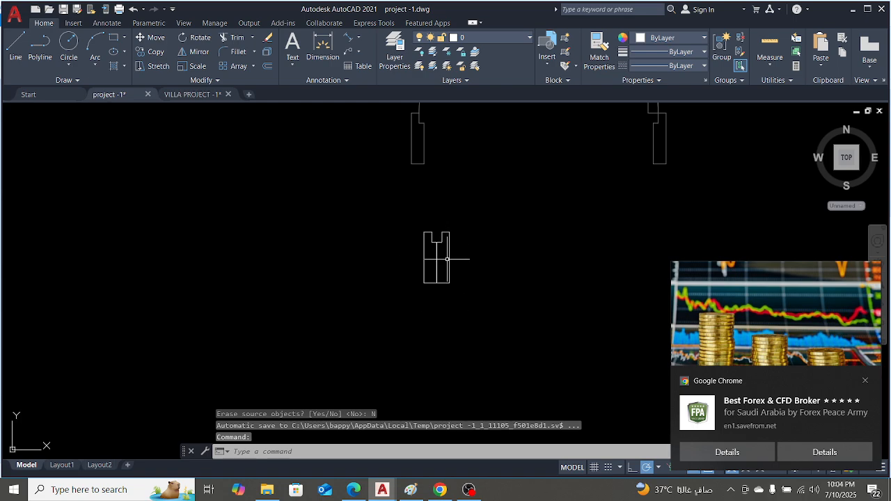
scroll(447, 261, "down", 1)
scroll(446, 266, "up", 2)
scroll(421, 256, "down", 2)
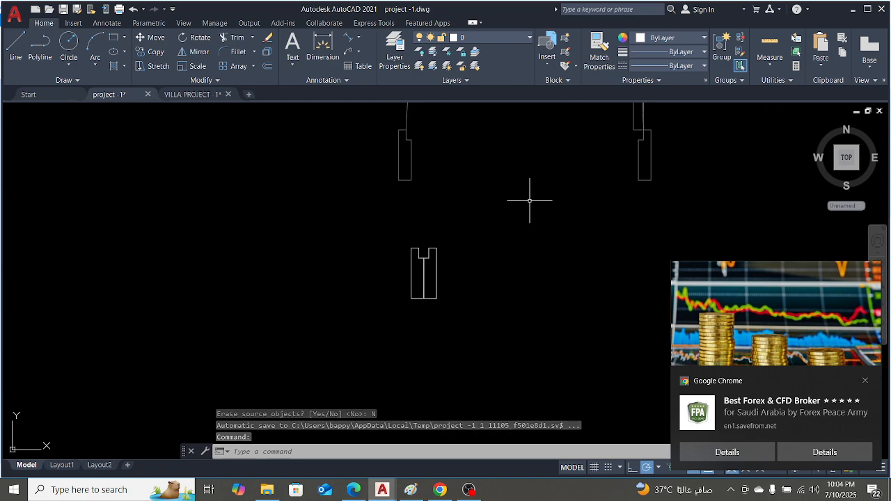
Measure the clear opening between the inner lower corners of the original door's two frame bases with an aligned dimension, without placing it
scroll(480, 233, "down", 2)
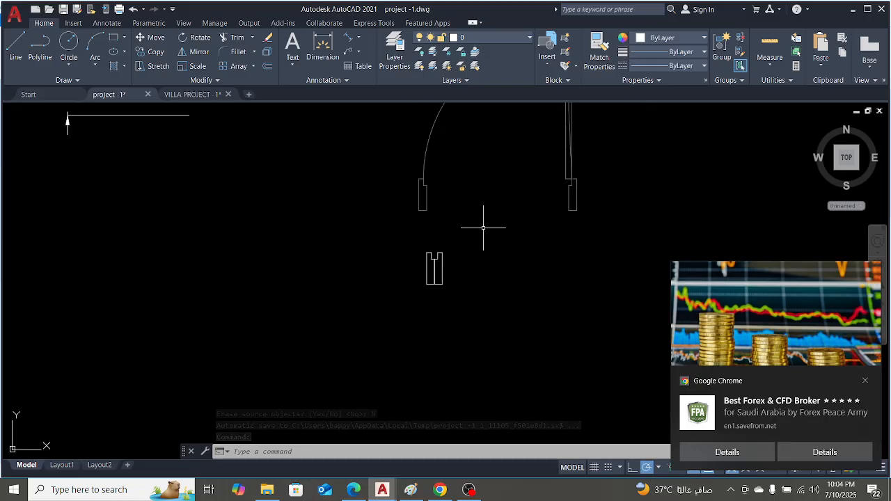
left_click(348, 42)
scroll(436, 212, "up", 3)
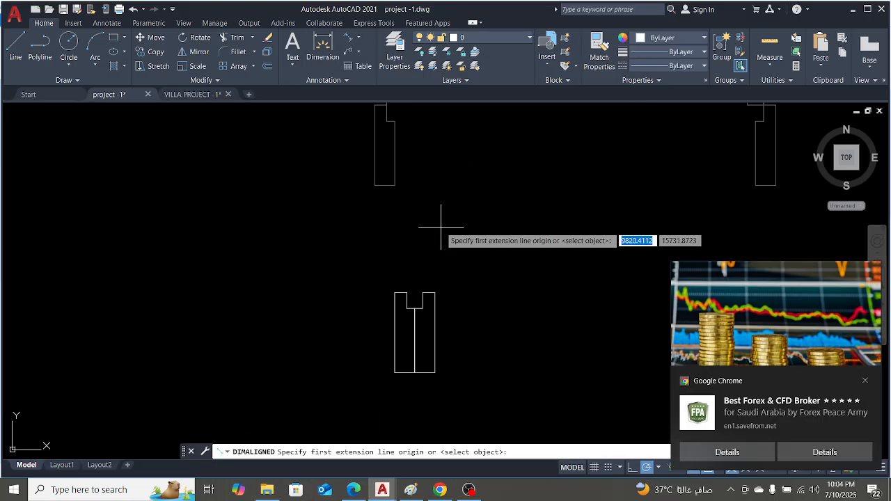
left_click(394, 186)
scroll(395, 185, "down", 3)
scroll(518, 185, "up", 3)
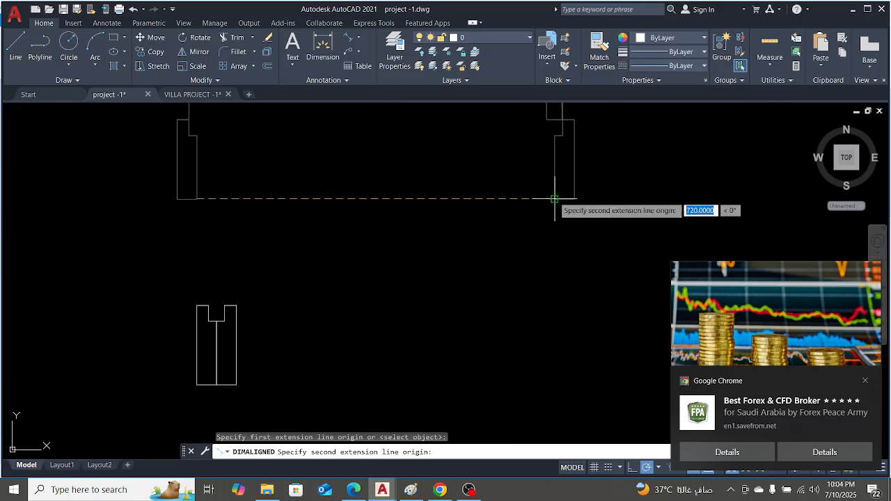
key("Return")
key("Escape")
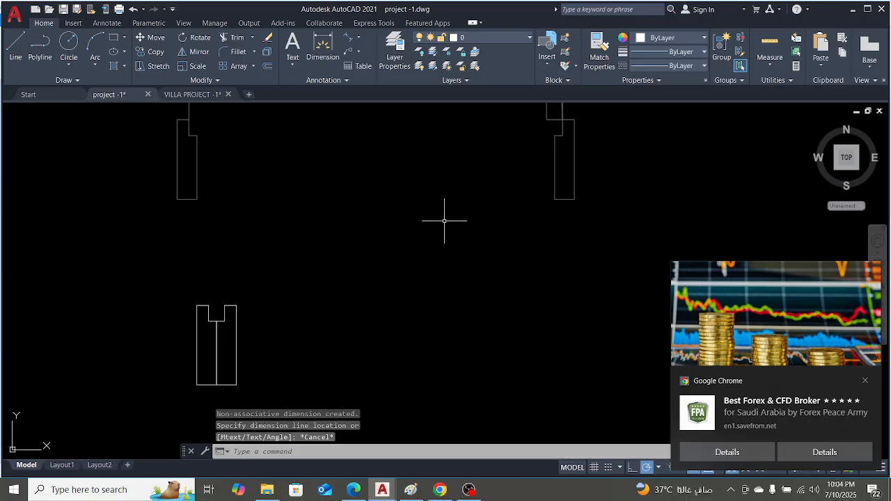
Move the mirrored door base 720 horizontally to the right from its lower-left corner, leaving the source base in place
scroll(444, 220, "down", 2)
scroll(324, 298, "up", 2)
left_click(316, 292)
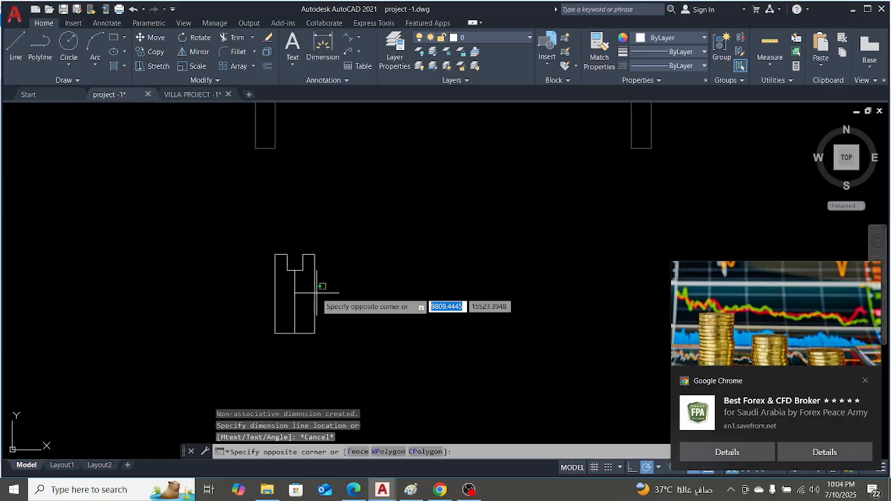
key("Escape")
left_click(313, 274)
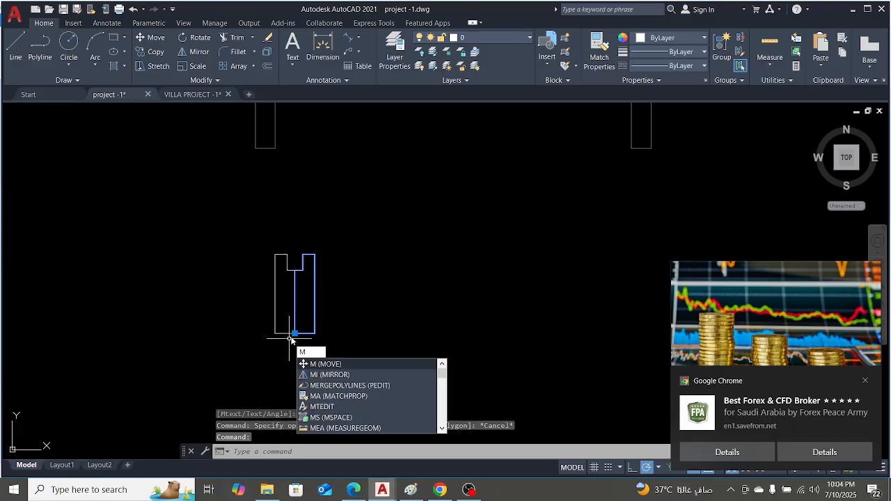
left_click(324, 364)
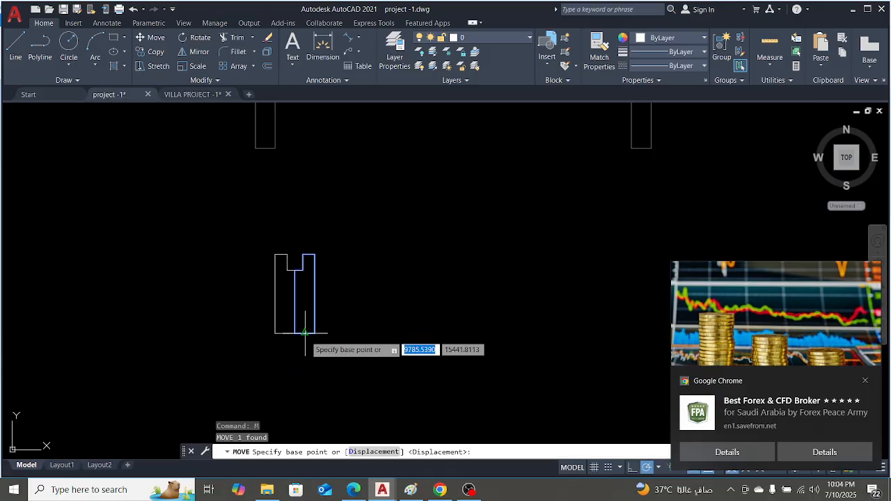
scroll(300, 345, "up", 4)
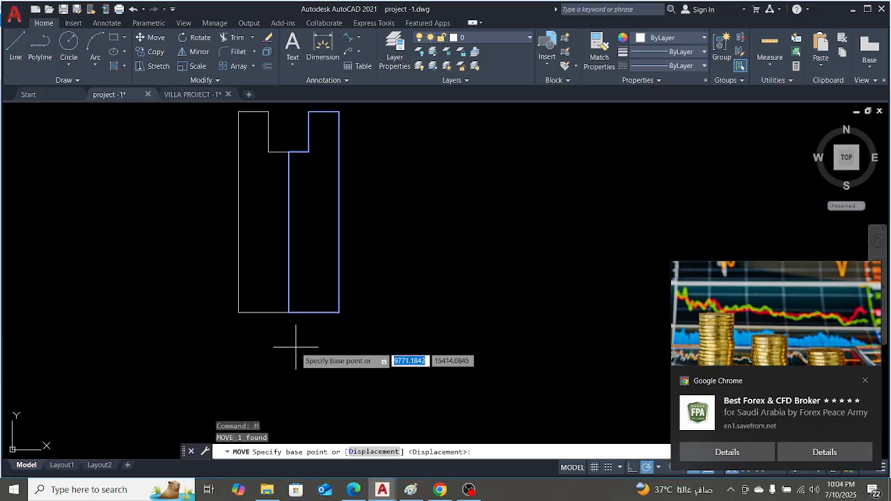
left_click(289, 312)
scroll(291, 311, "down", 4)
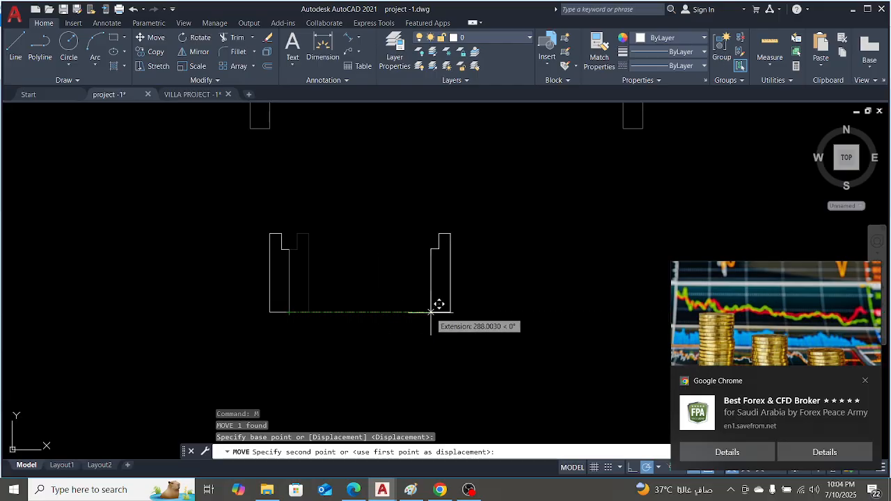
type("7")
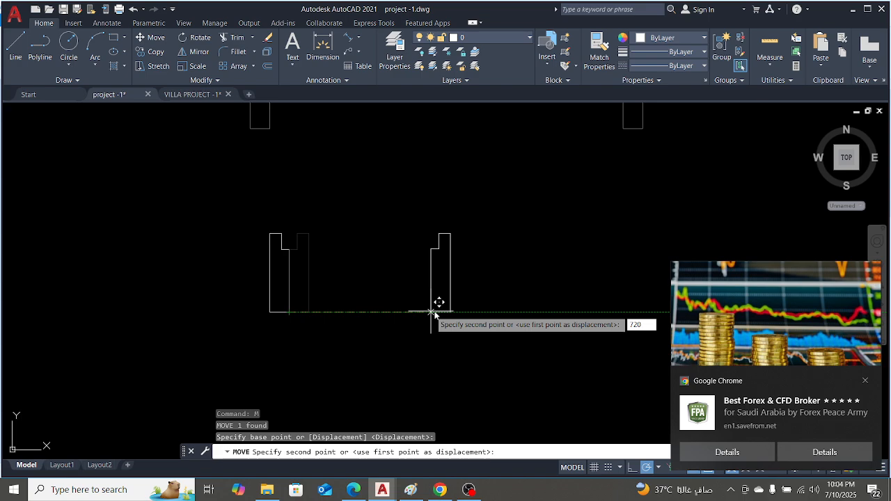
type("20")
key("Return")
scroll(428, 307, "down", 3)
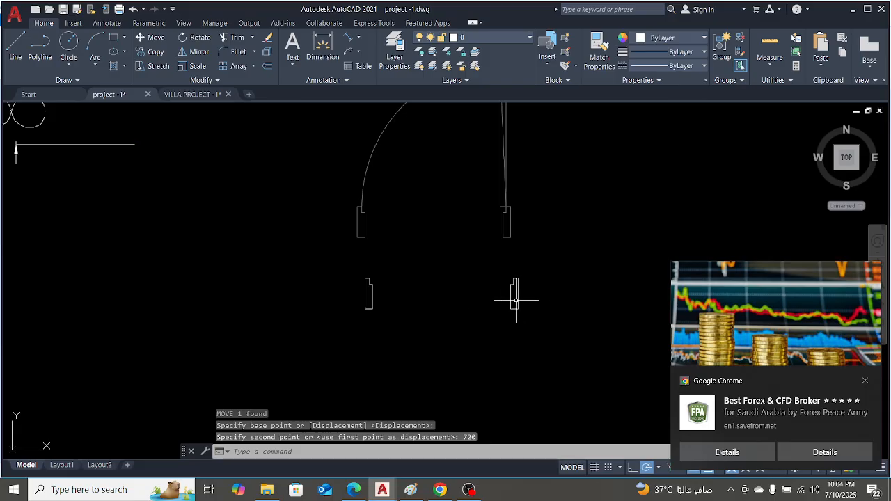
Check the gap between the inner lower corners of the two separated door bases with an aligned dimension, without placing it
left_click(349, 38)
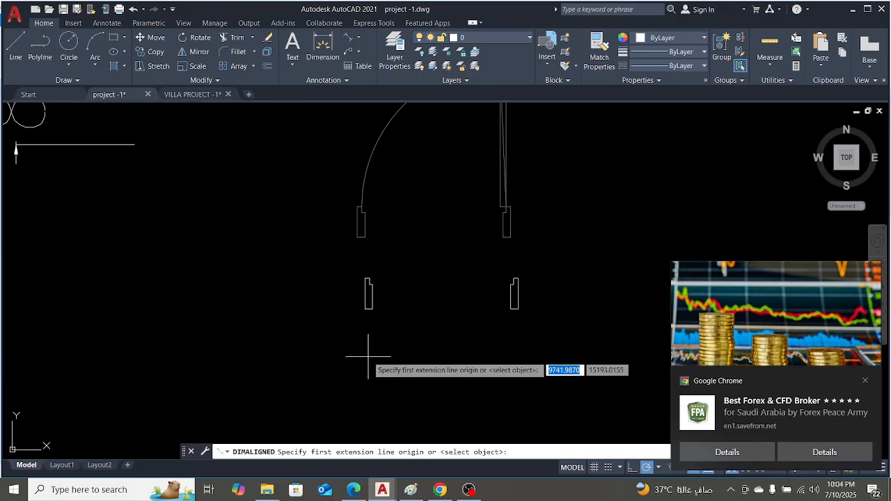
scroll(368, 339, "up", 4)
left_click(376, 245)
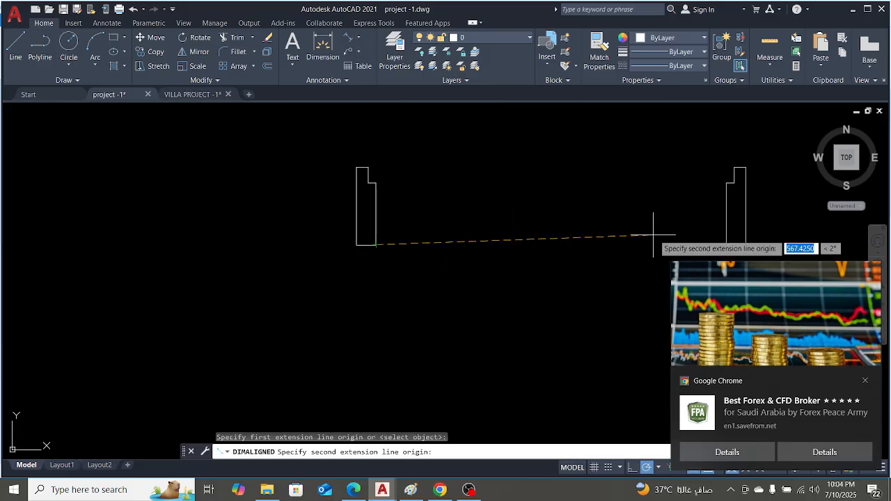
scroll(439, 271, "down", 4)
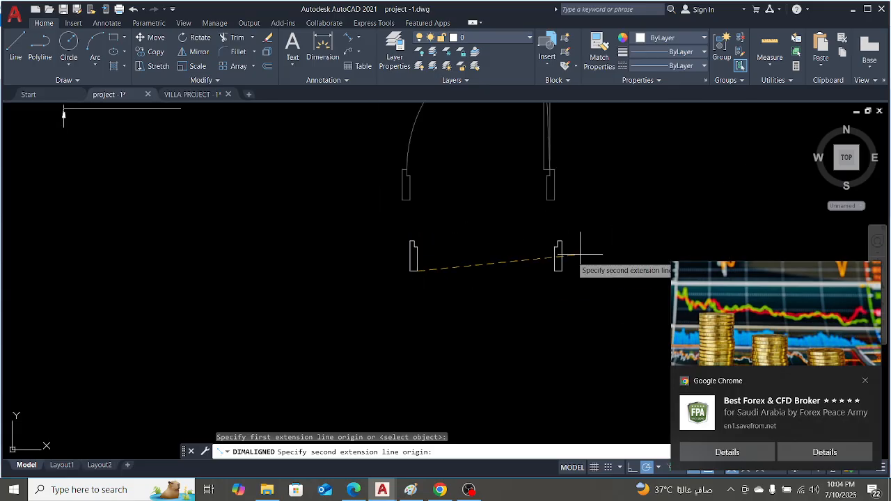
scroll(508, 255, "up", 4)
left_click(620, 265)
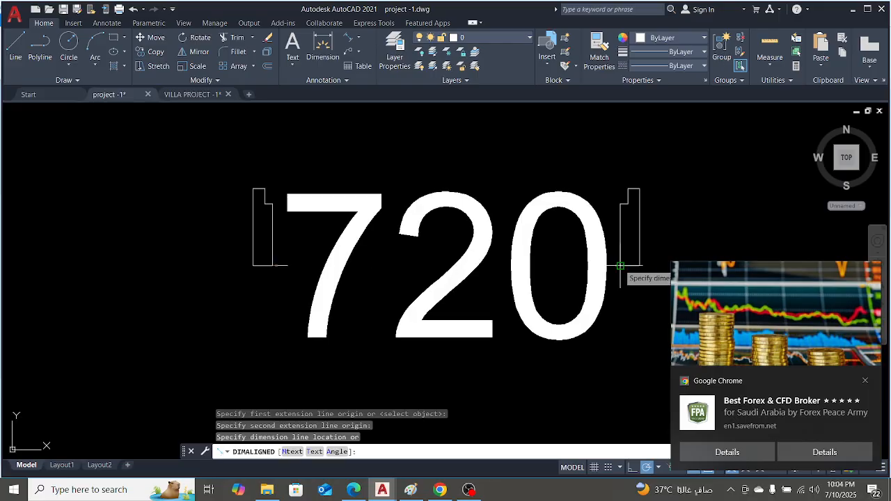
key("Escape")
Move the original door block up and to the left, away from the two new door bases
scroll(429, 248, "down", 5)
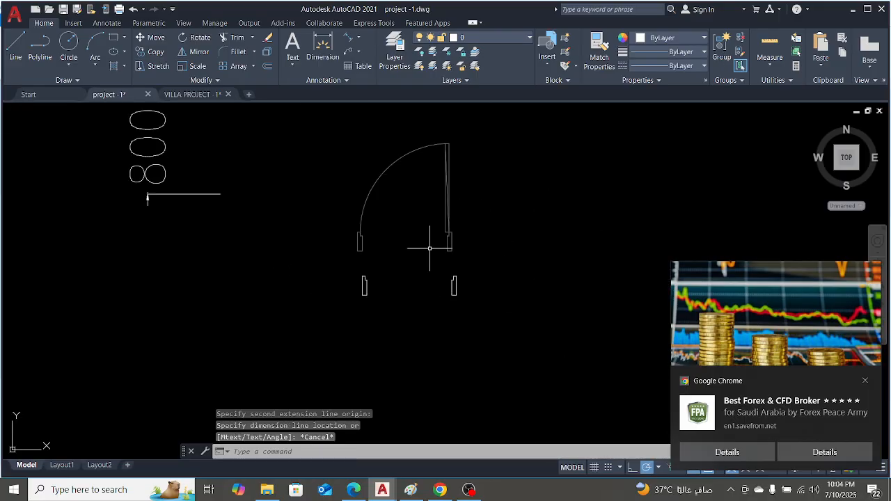
scroll(416, 257, "down", 2)
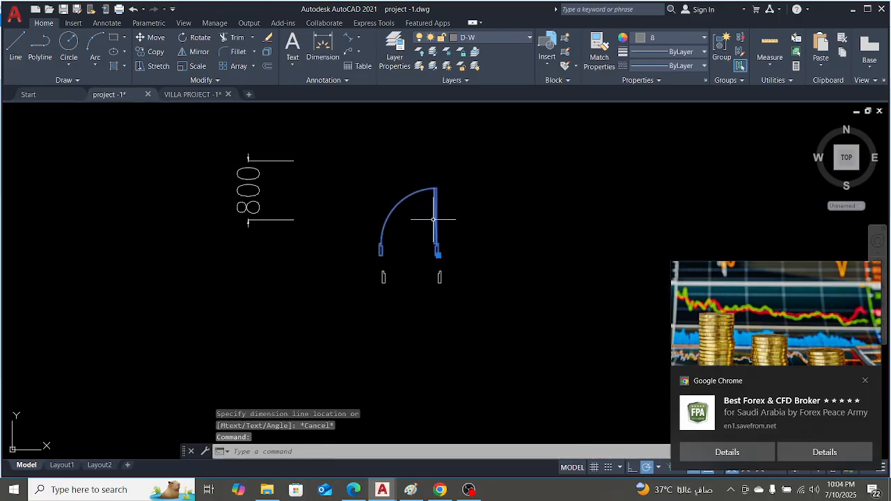
left_click_drag(434, 221, 388, 138)
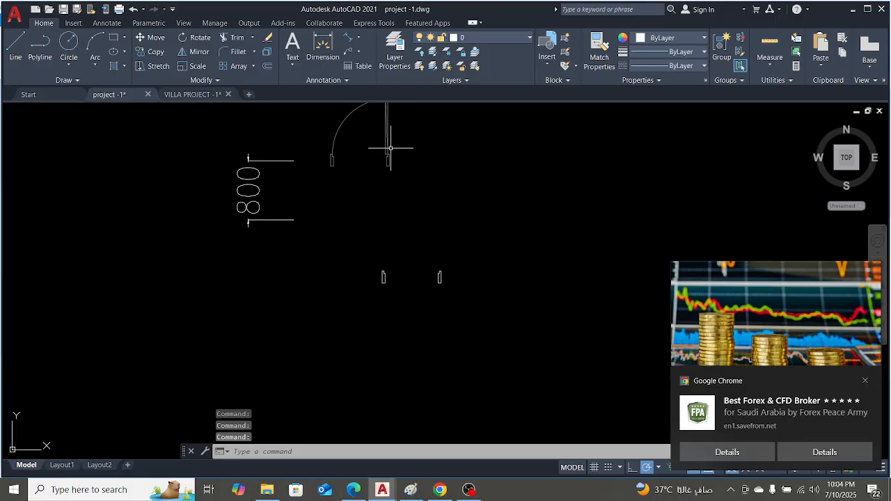
Examine how the original door's leaf and swing arc meet the notches of its two frame bases
scroll(395, 189, "down", 2)
scroll(386, 173, "up", 4)
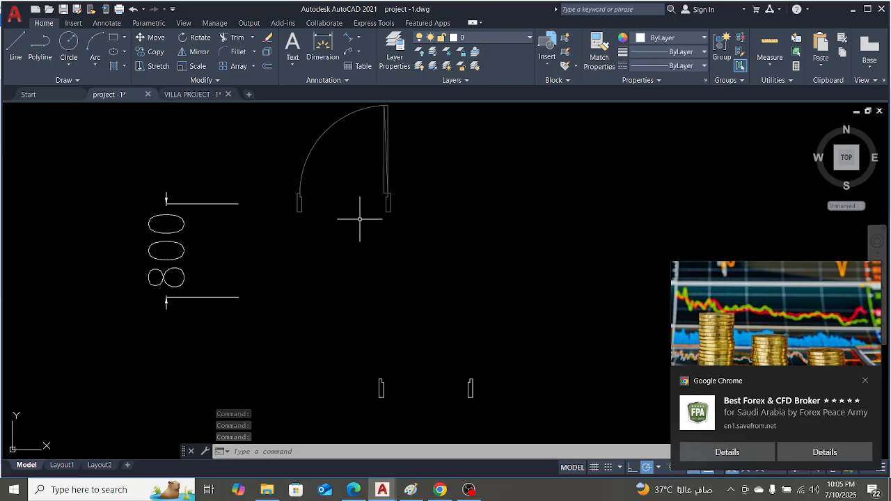
scroll(394, 199, "up", 6)
scroll(404, 219, "down", 2)
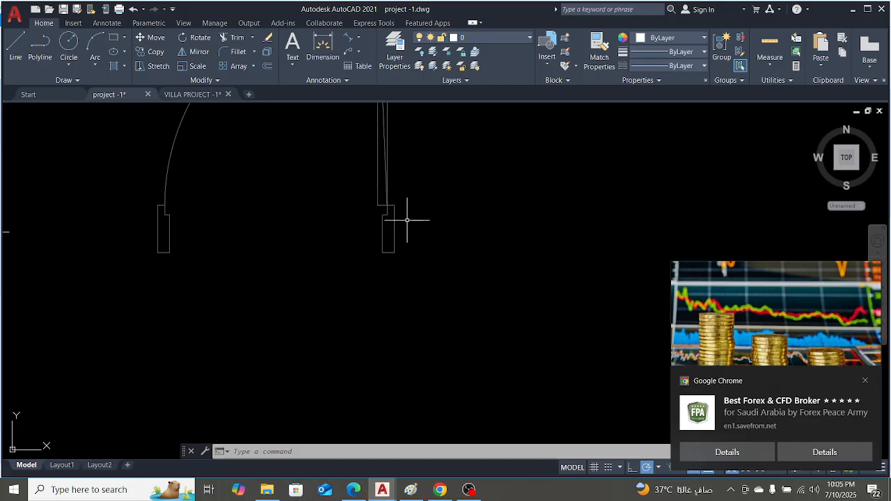
scroll(366, 205, "up", 2)
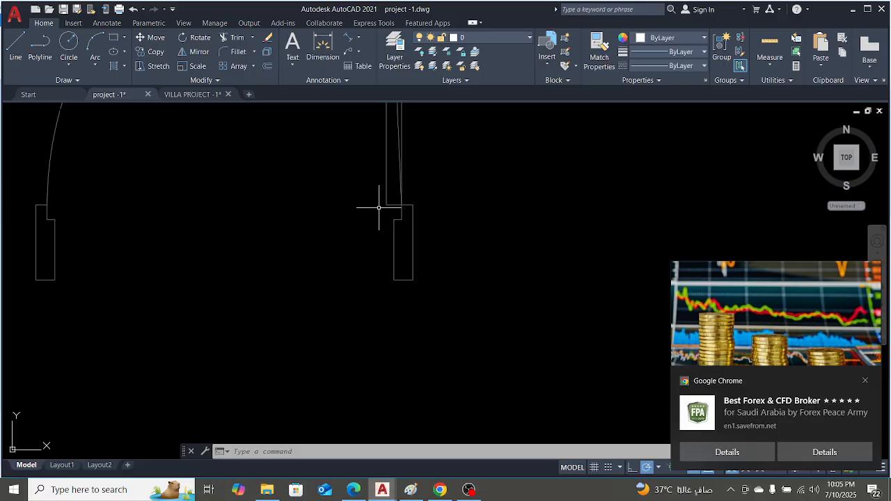
scroll(379, 208, "up", 2)
scroll(436, 210, "down", 2)
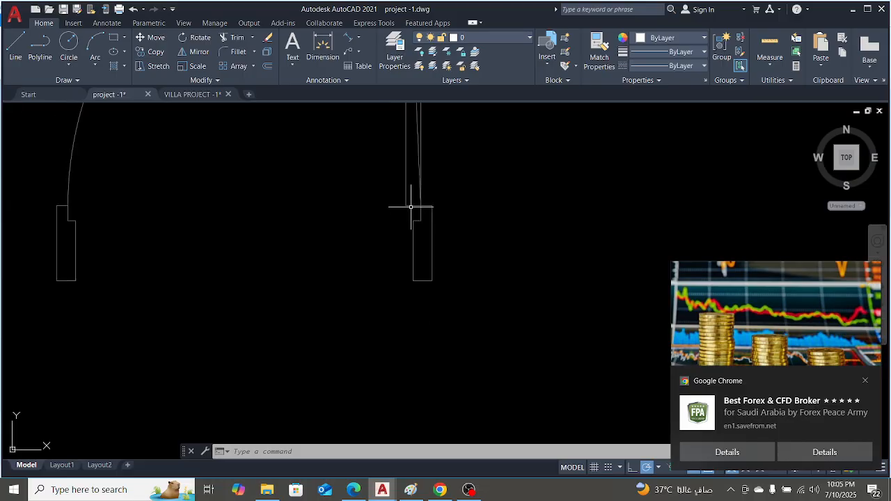
scroll(410, 207, "up", 1)
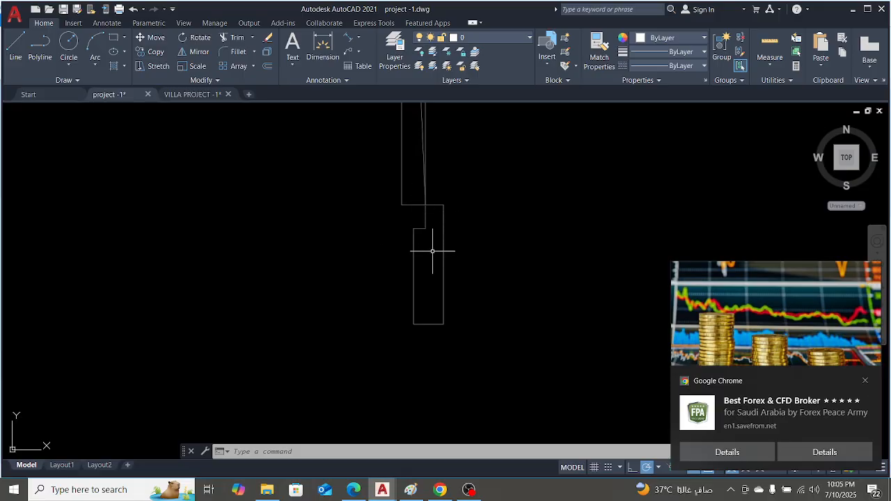
scroll(433, 251, "down", 4)
scroll(444, 253, "up", 3)
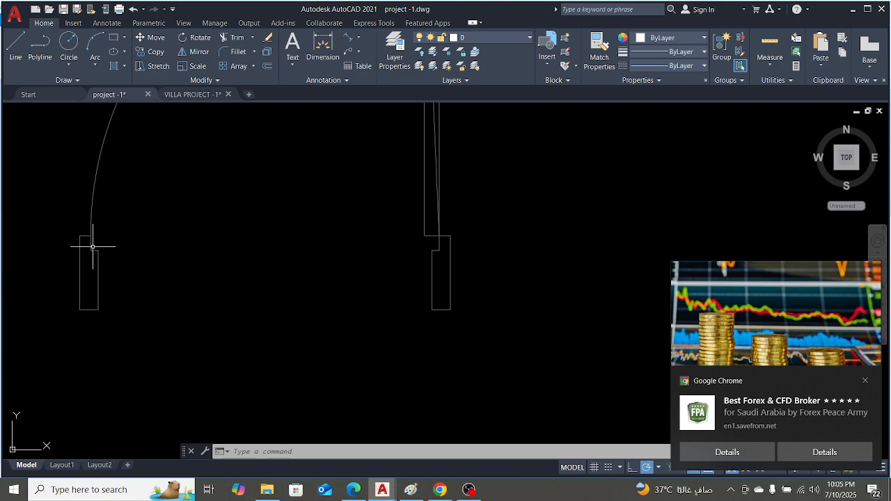
scroll(451, 304, "down", 2)
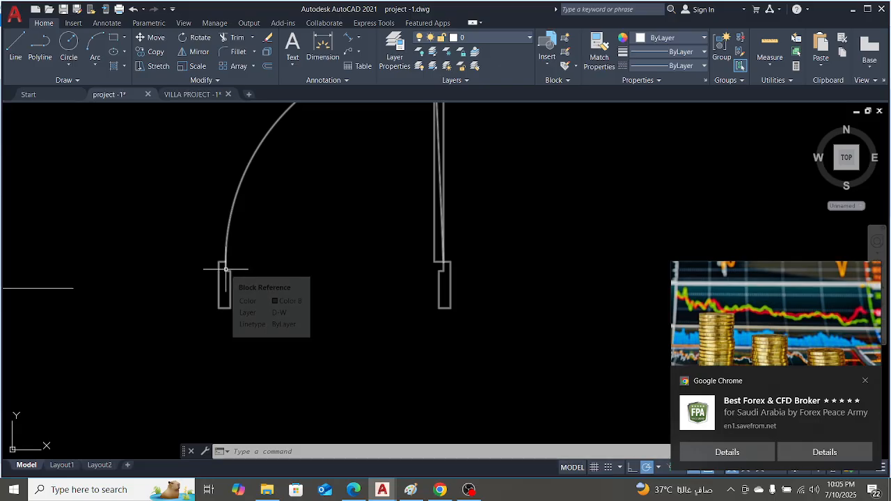
scroll(226, 269, "down", 1)
scroll(384, 271, "down", 1)
scroll(378, 276, "up", 2)
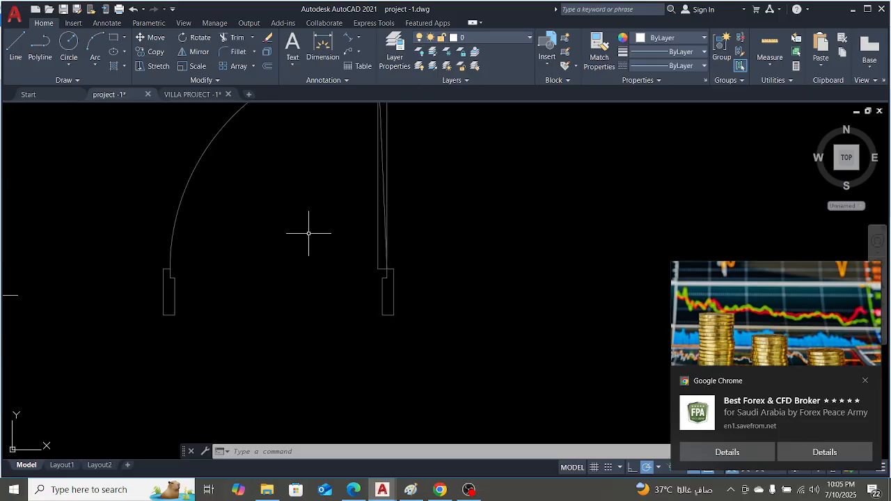
scroll(308, 234, "down", 1)
scroll(350, 143, "up", 1)
scroll(137, 348, "up", 1)
scroll(138, 348, "up", 1)
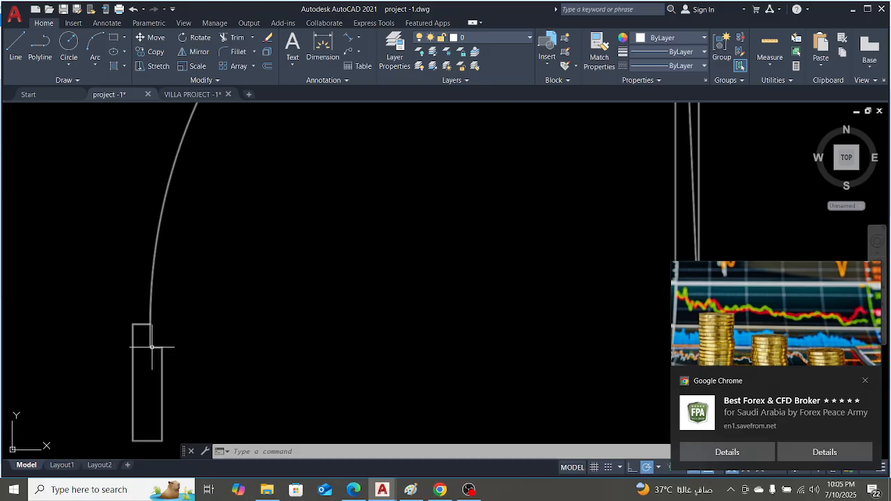
scroll(265, 294, "down", 2)
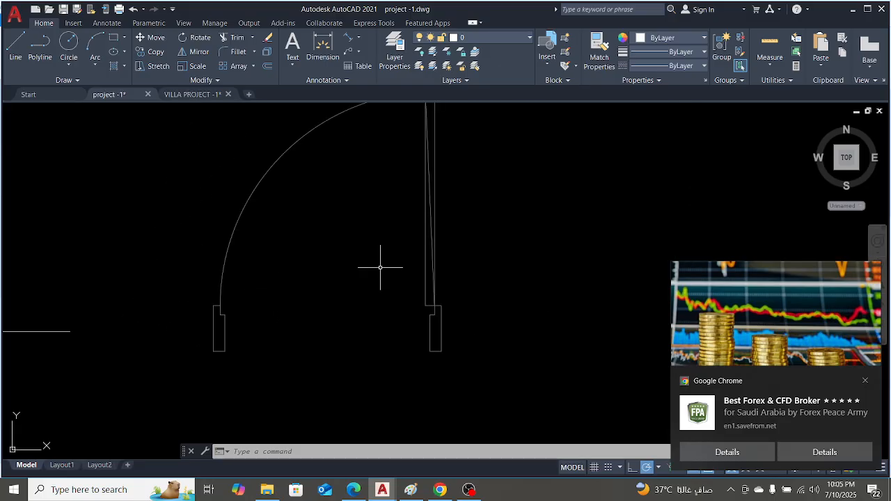
scroll(457, 312, "up", 5)
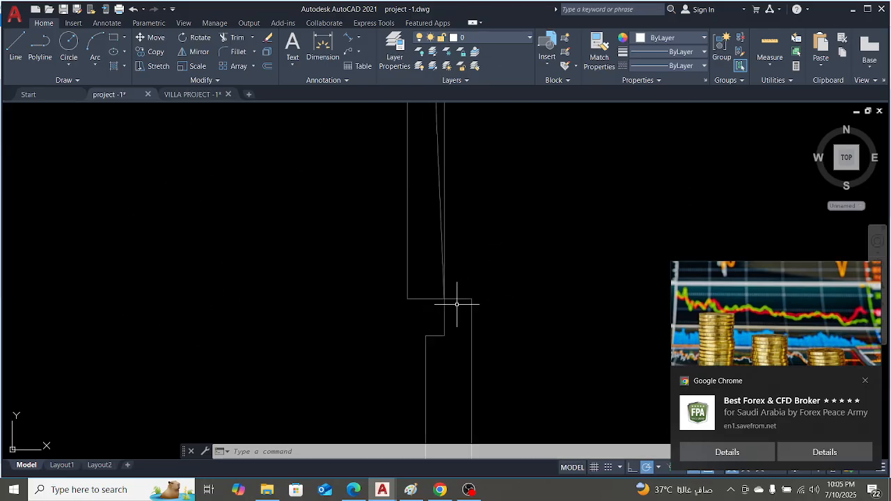
scroll(453, 327, "down", 4)
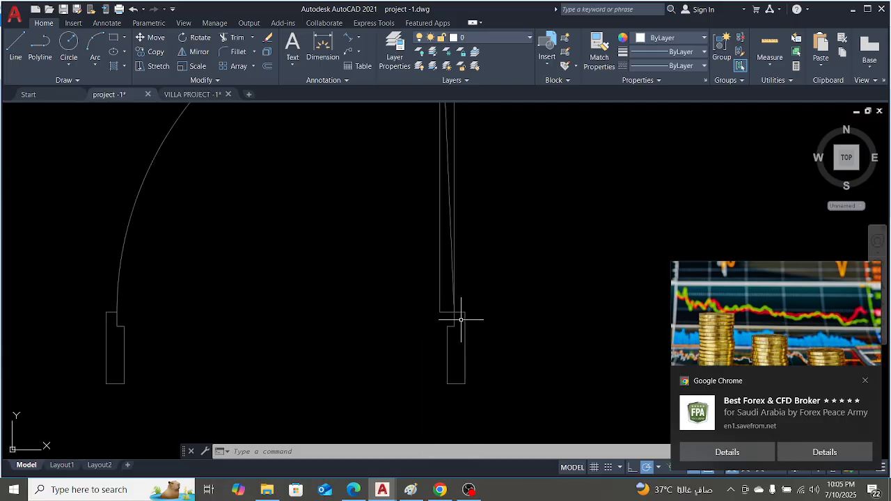
scroll(460, 321, "down", 2)
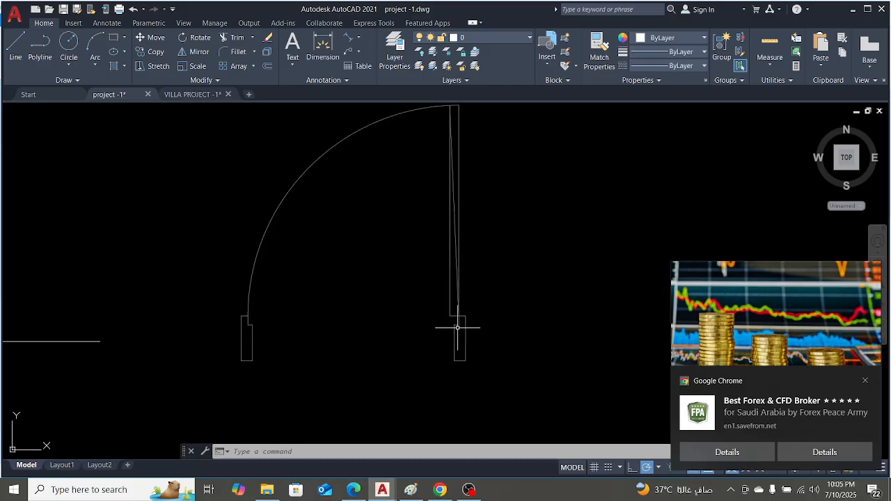
scroll(454, 331, "up", 4)
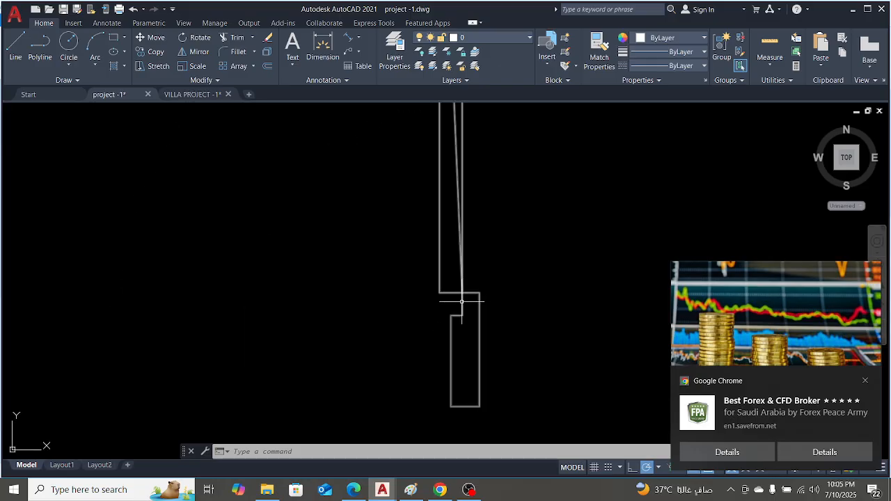
scroll(490, 293, "down", 3)
scroll(279, 307, "up", 3)
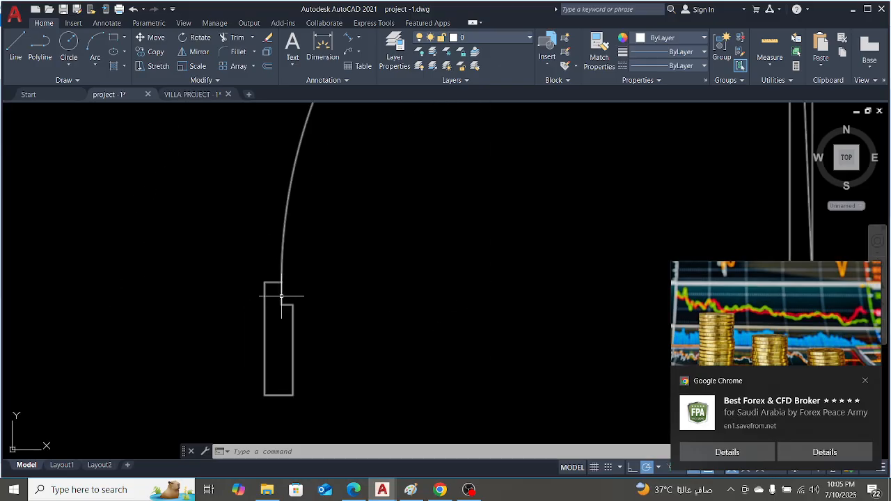
Measure the distance between the inner notch corners of the original door's two frame bases with an aligned dimension, without placing it
left_click(350, 40)
scroll(251, 289, "up", 2)
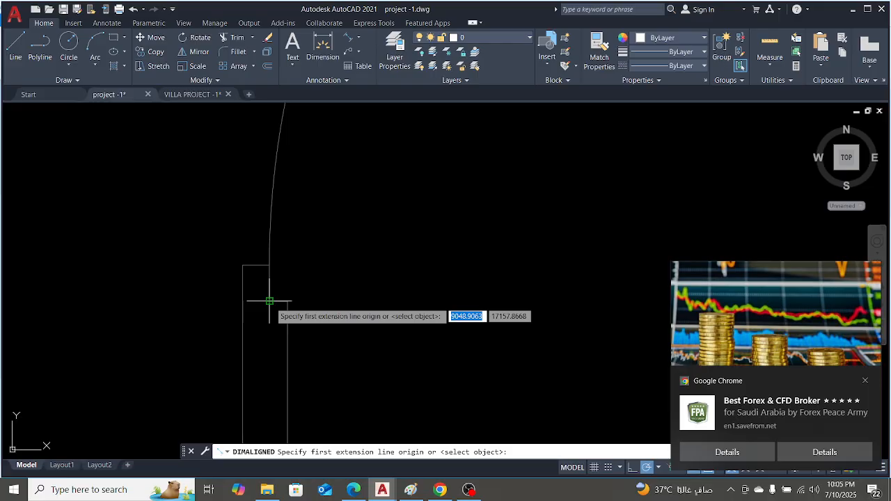
left_click(269, 301)
scroll(257, 295, "down", 2)
scroll(459, 293, "up", 3)
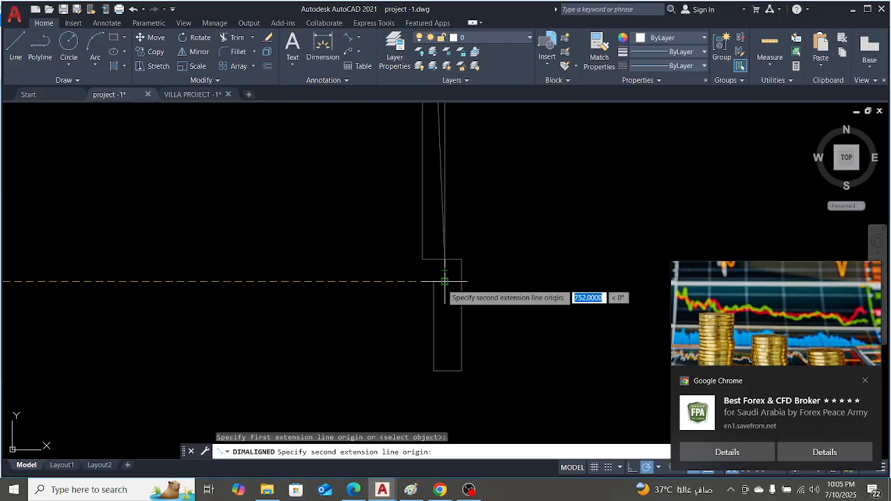
left_click(444, 281)
scroll(447, 281, "down", 3)
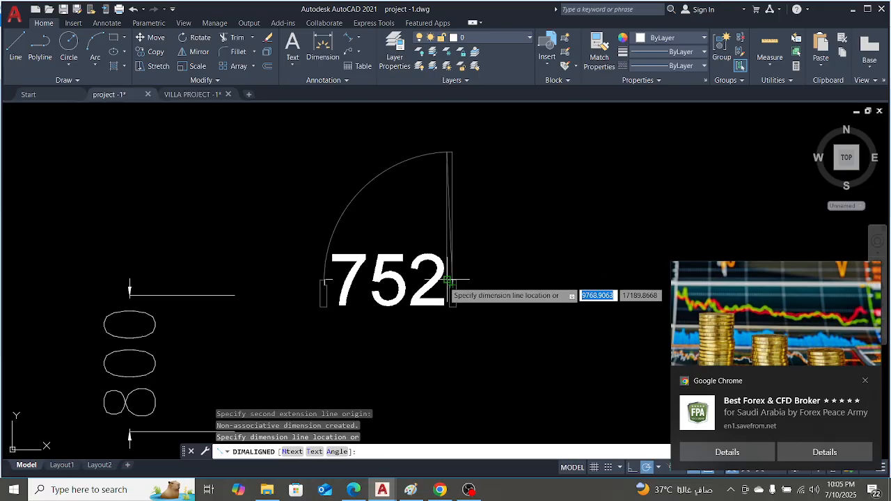
key("Escape")
Measure the length of the original door's leaf from its lower to its upper outer corner with an aligned dimension, without placing it
left_click(354, 37)
scroll(439, 292, "up", 4)
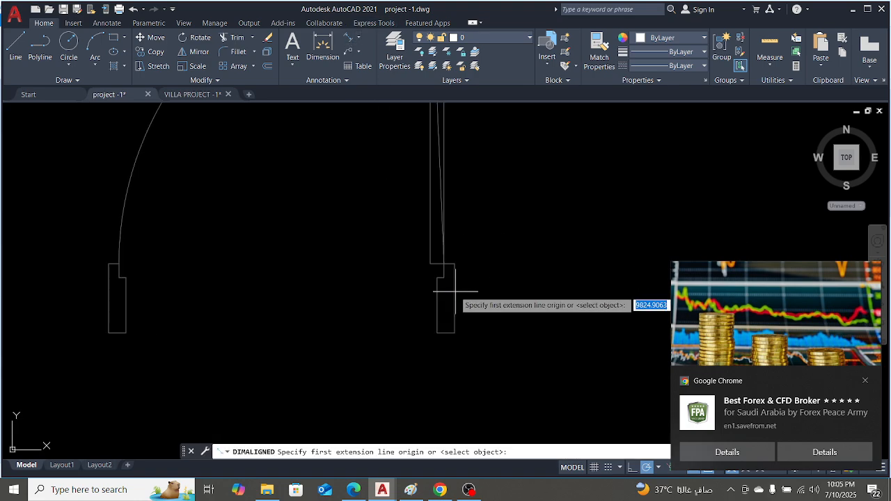
left_click(436, 247)
scroll(435, 256, "down", 3)
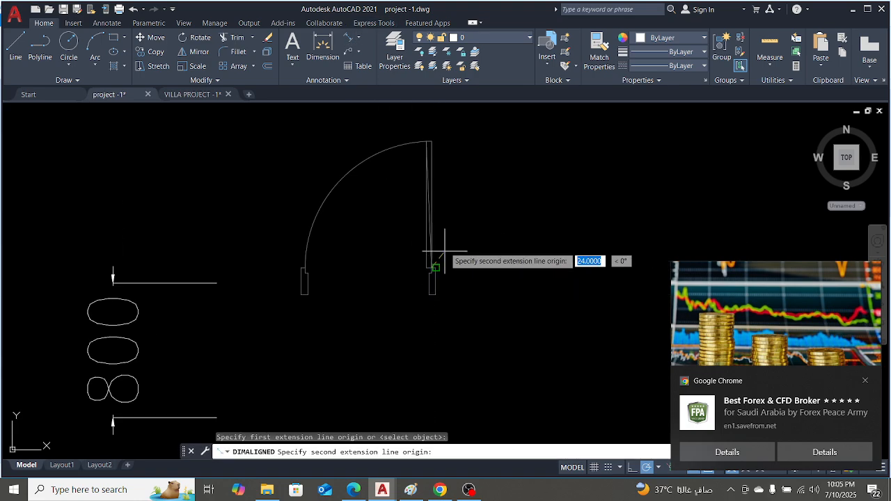
scroll(423, 149, "up", 3)
left_click(420, 159)
scroll(419, 160, "down", 3)
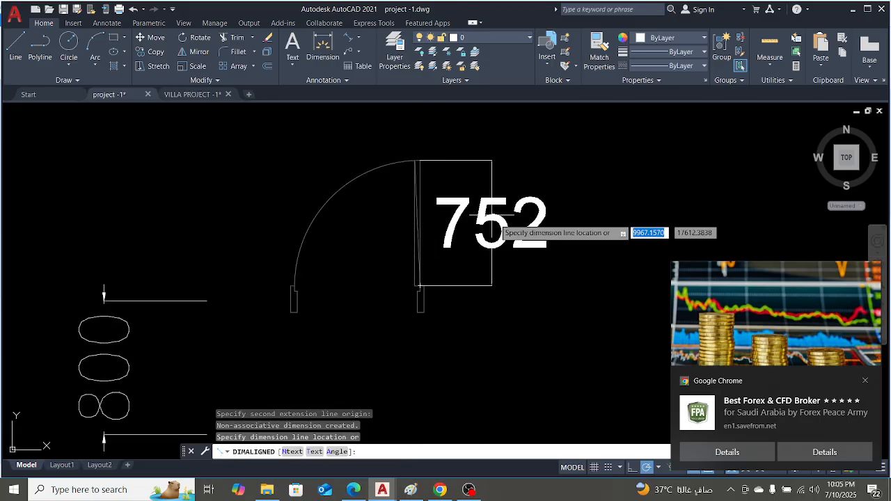
key("Escape")
Draw a 752 line straight up from the top inner corner of the new right-hand door base
scroll(461, 215, "down", 3)
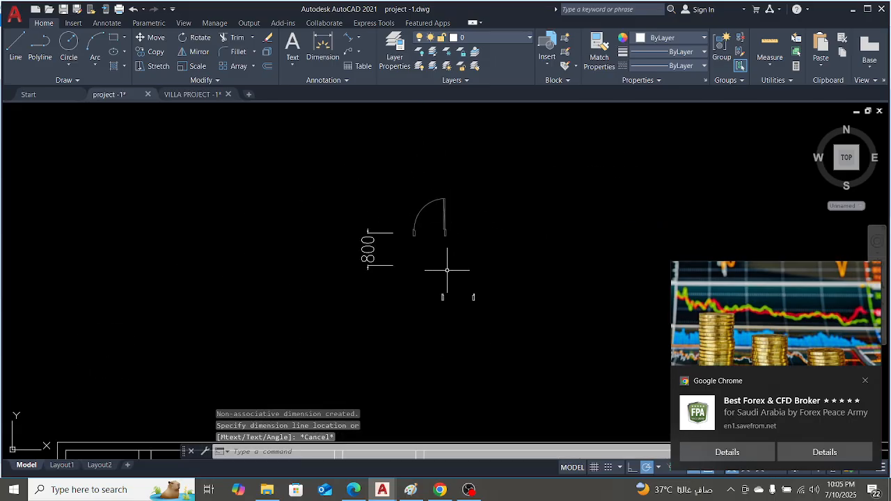
scroll(446, 259, "up", 3)
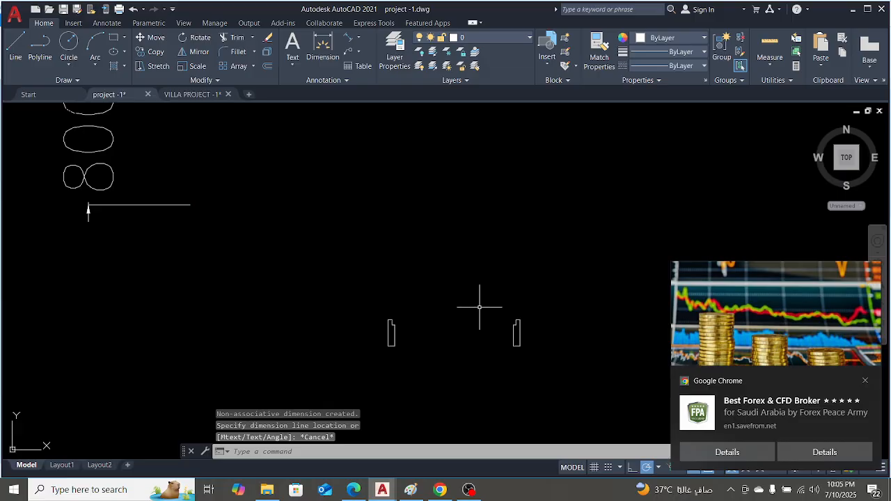
scroll(529, 309, "up", 4)
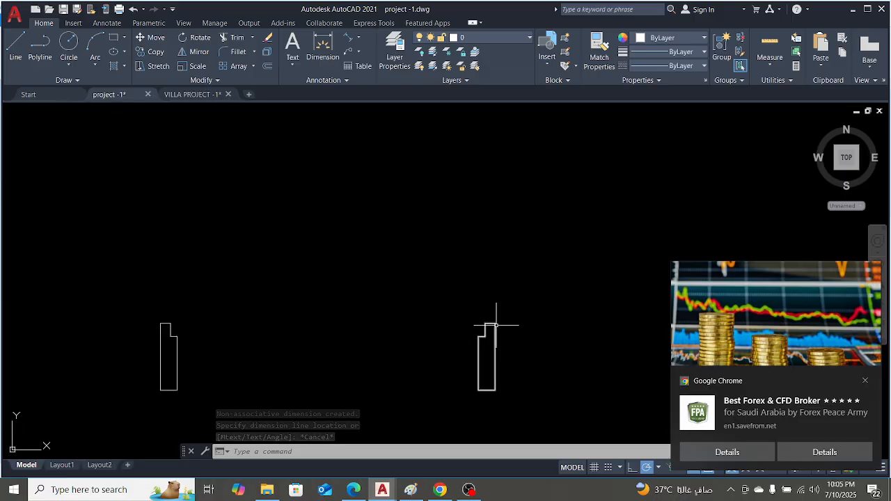
type("l")
key("Return")
left_click(485, 323)
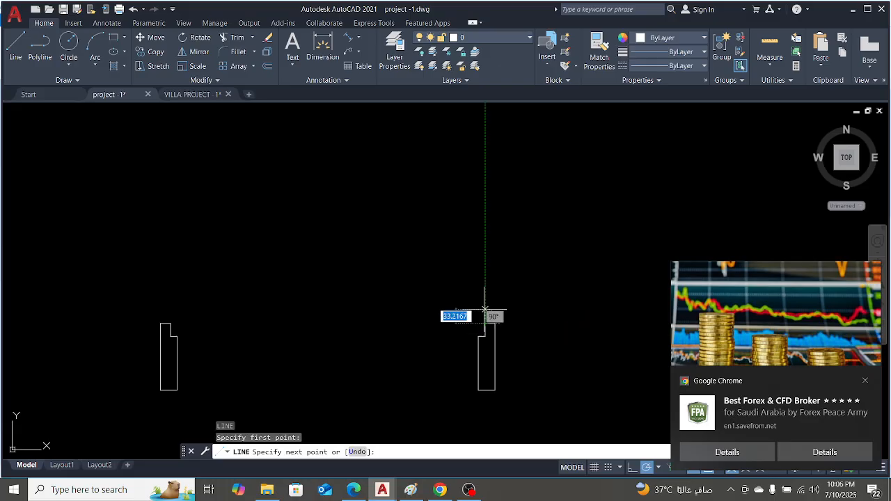
type("7")
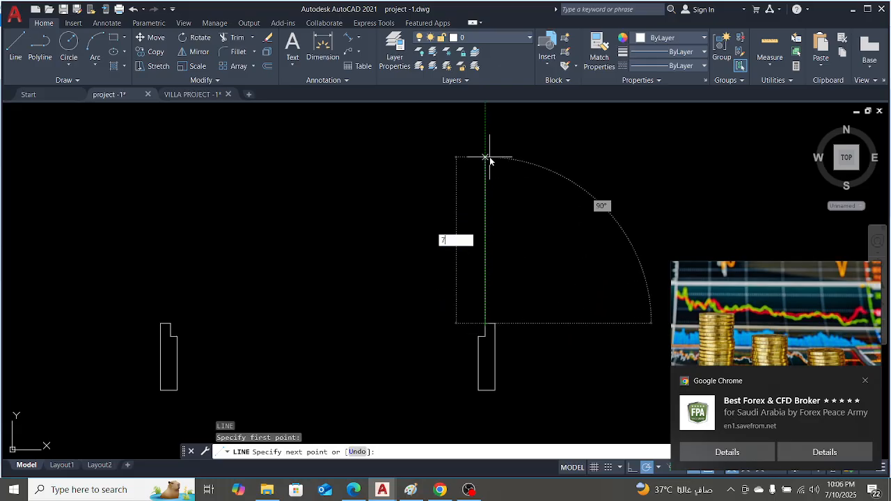
type("52")
key("Return")
scroll(487, 208, "down", 3)
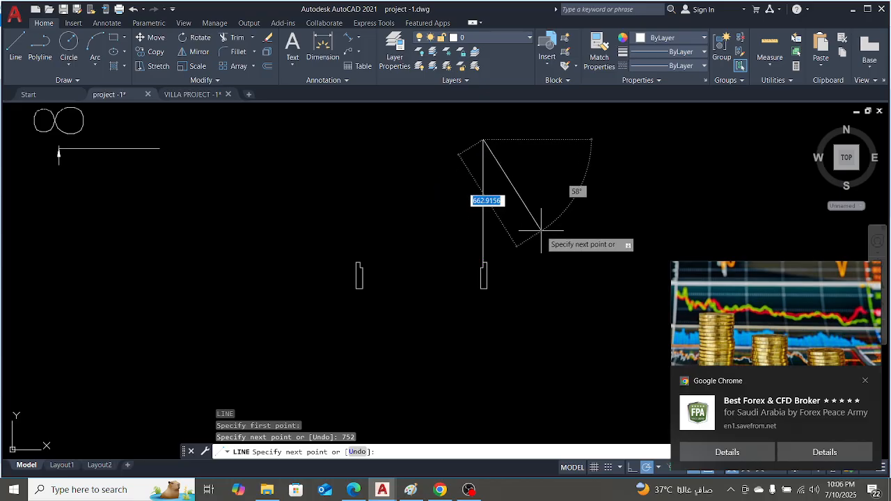
key("Escape")
Examine the new leaf line's start point and the notches of the two new door bases
scroll(552, 228, "down", 3)
scroll(510, 255, "up", 7)
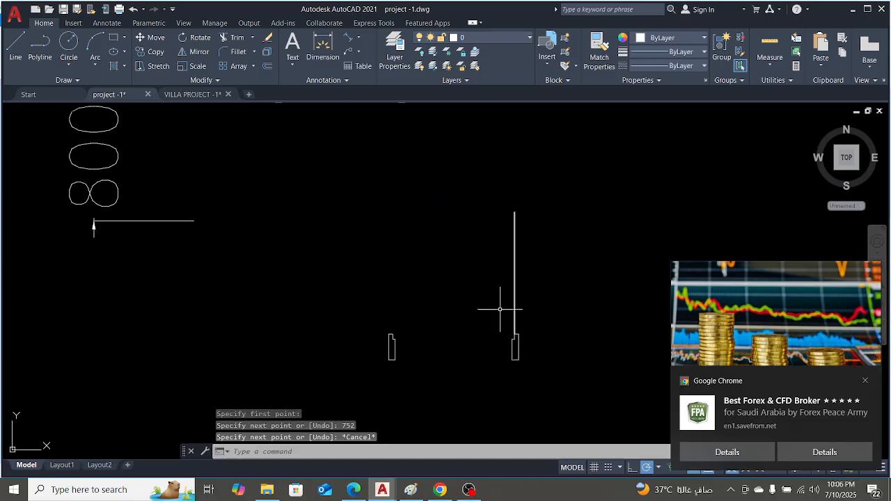
scroll(518, 341, "up", 4)
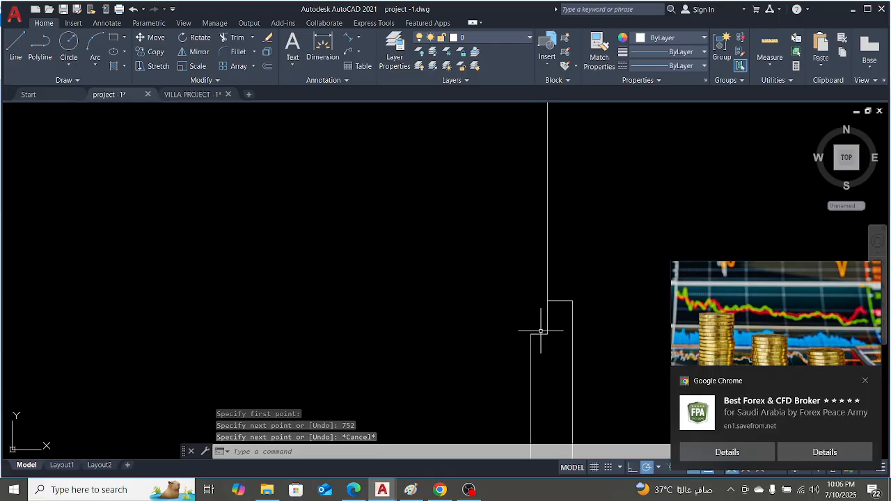
scroll(550, 335, "down", 5)
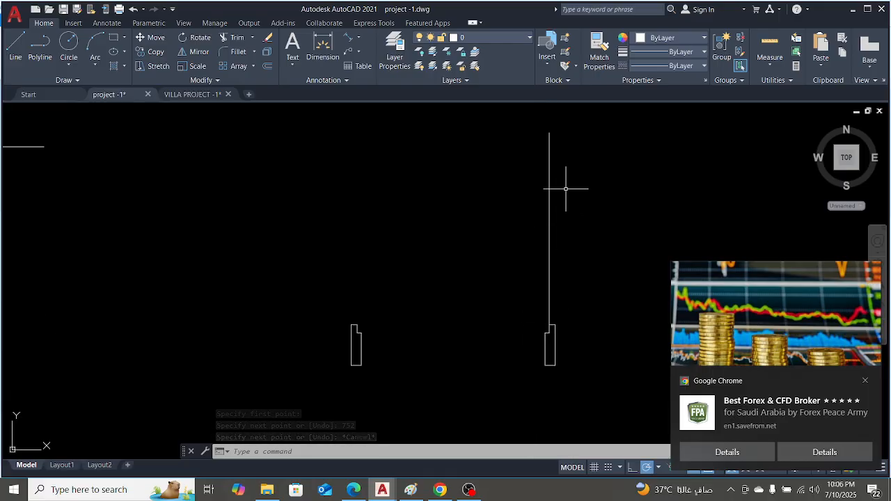
scroll(399, 343, "up", 8)
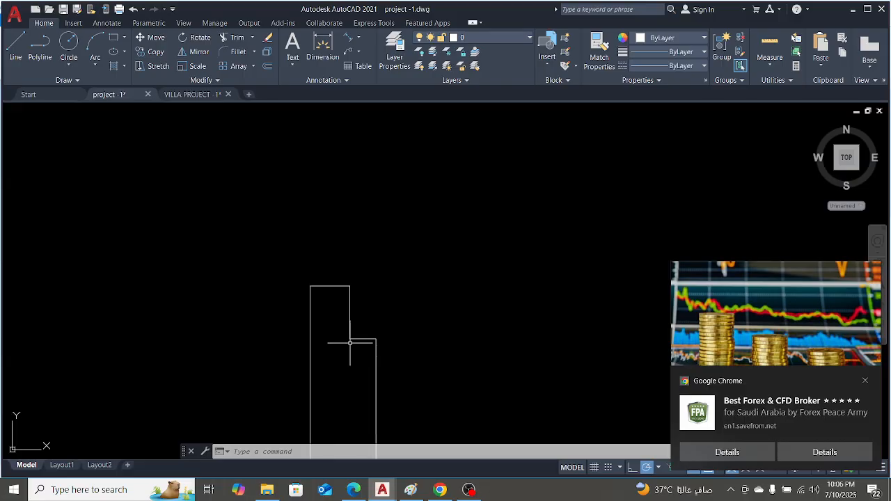
scroll(566, 192, "down", 4)
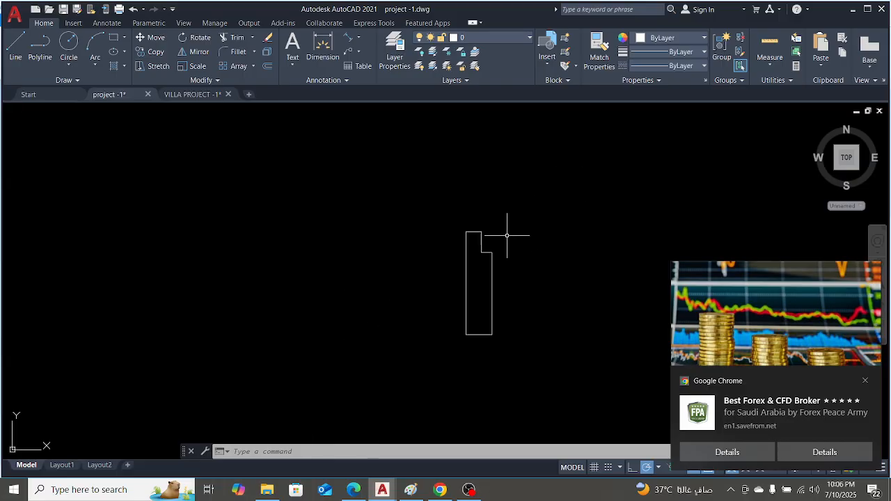
scroll(512, 236, "up", 6)
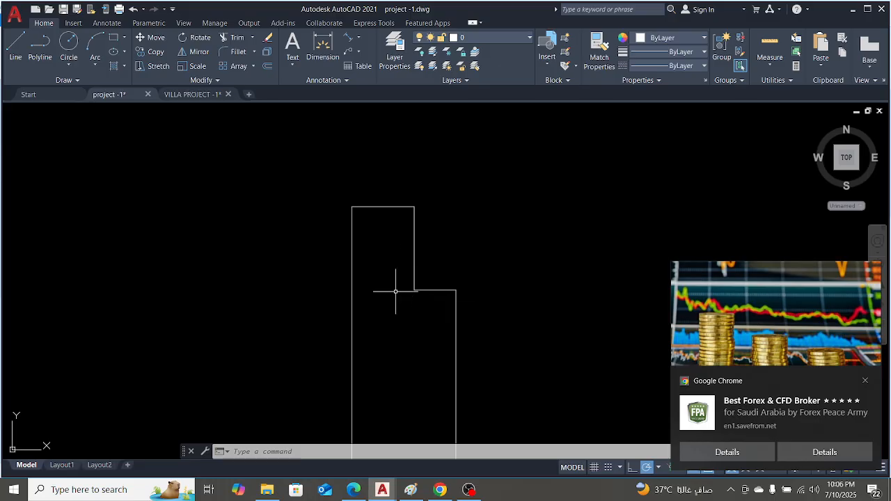
mouse_move(396, 291)
left_mouse_down()
mouse_move(517, 294)
mouse_move(392, 242)
mouse_move(408, 264)
left_mouse_up()
scroll(408, 265, "down", 2)
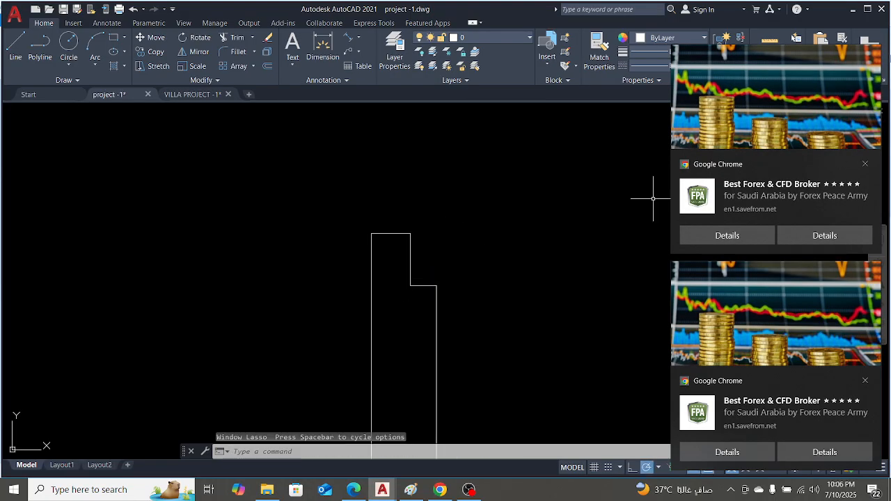
Dismiss the two Google Chrome notifications covering the drawing
left_click(864, 165)
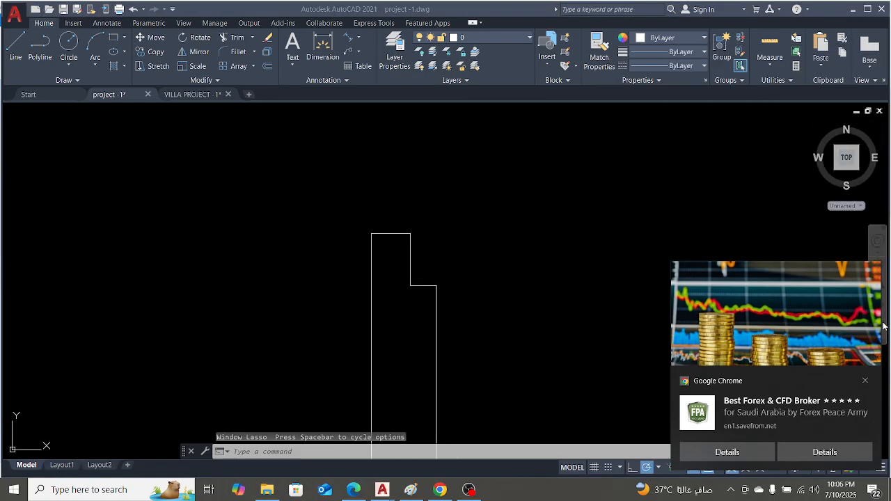
left_click(865, 381)
scroll(455, 183, "down", 4)
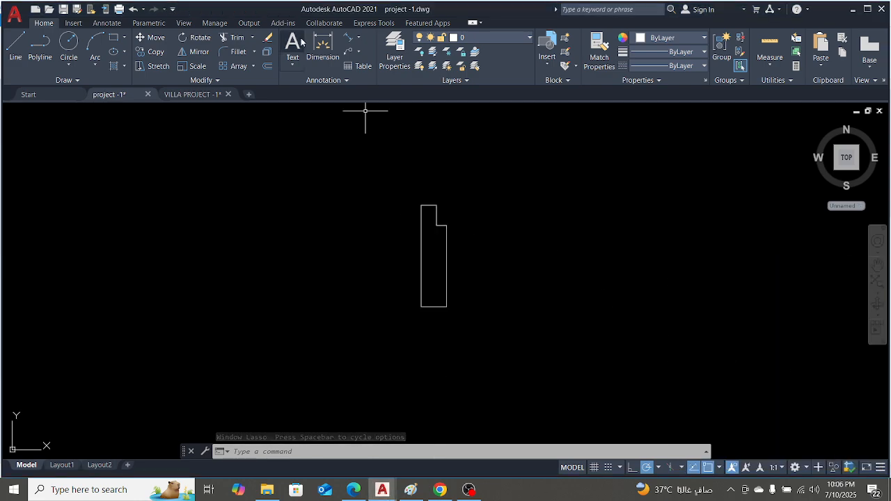
Measure the width of the notch ledge on the new left-hand door base with an aligned dimension, without placing it
left_click(322, 43)
scroll(449, 209, "up", 3)
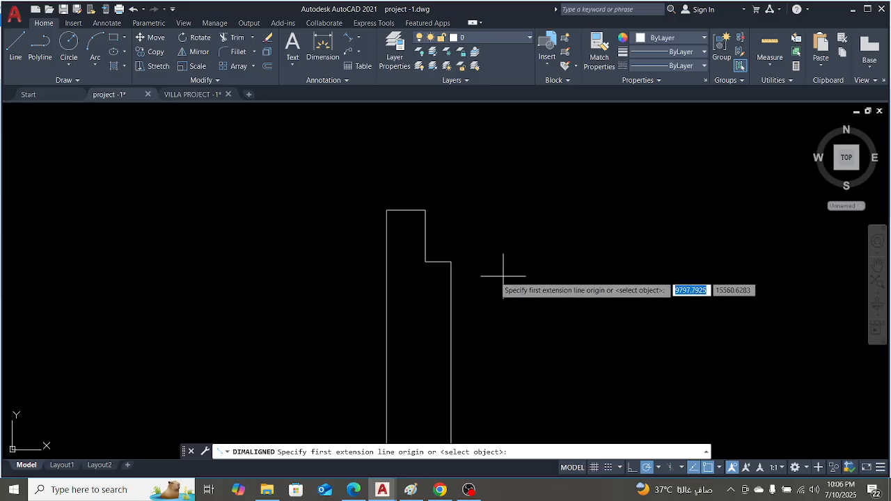
scroll(440, 251, "up", 2)
left_click(440, 254)
left_click(402, 257)
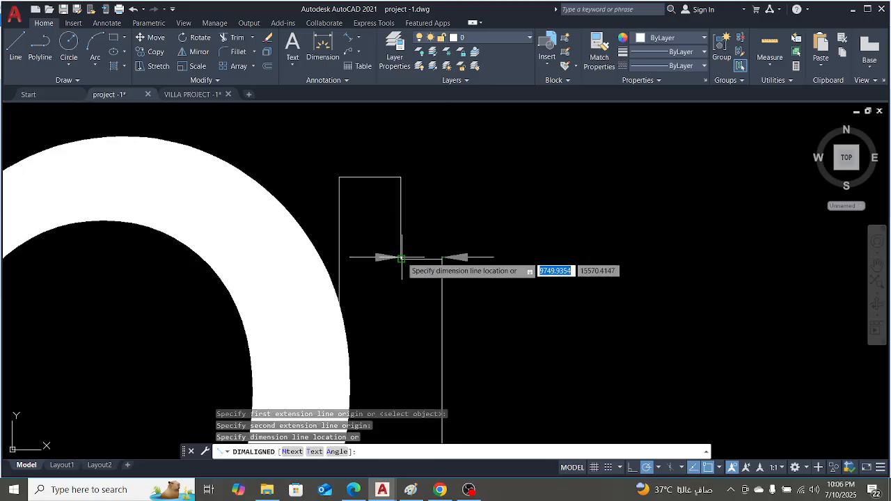
scroll(416, 251, "down", 3)
scroll(416, 250, "down", 3)
key("Escape")
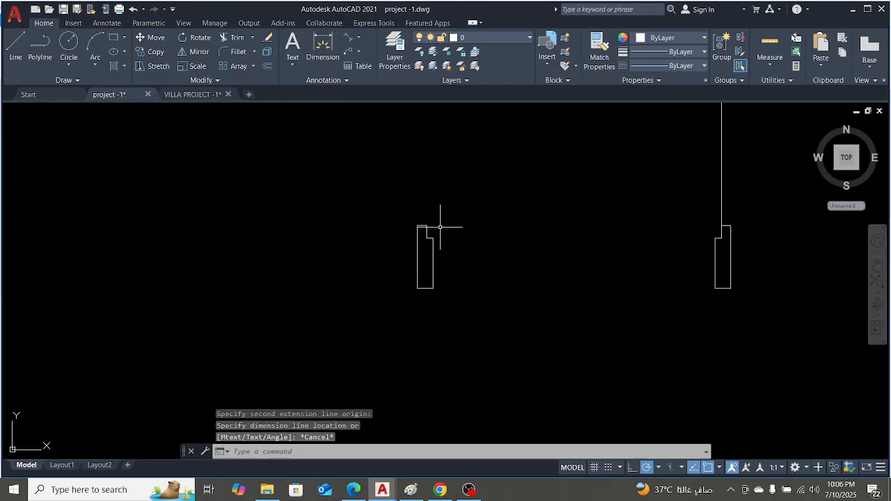
Measure the thickness of the original door's leaf across its upper end with an aligned dimension, without placing it
scroll(439, 213, "down", 3)
scroll(413, 225, "down", 4)
scroll(415, 107, "up", 9)
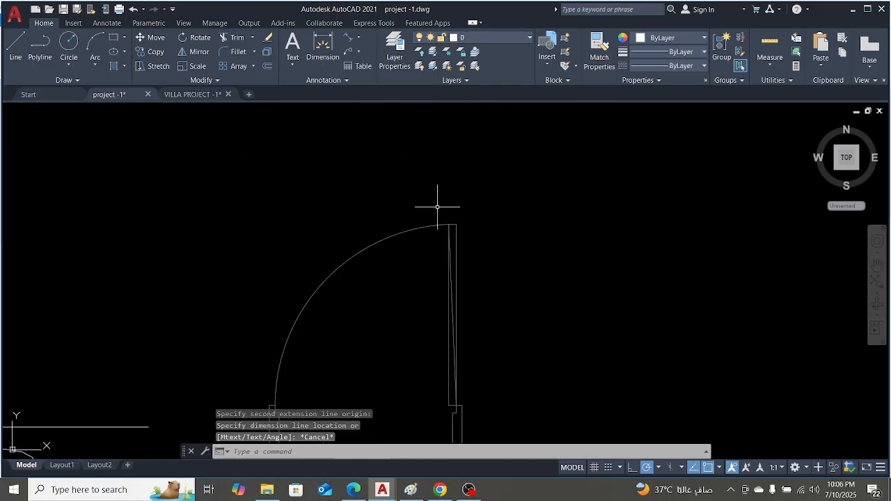
key("Return")
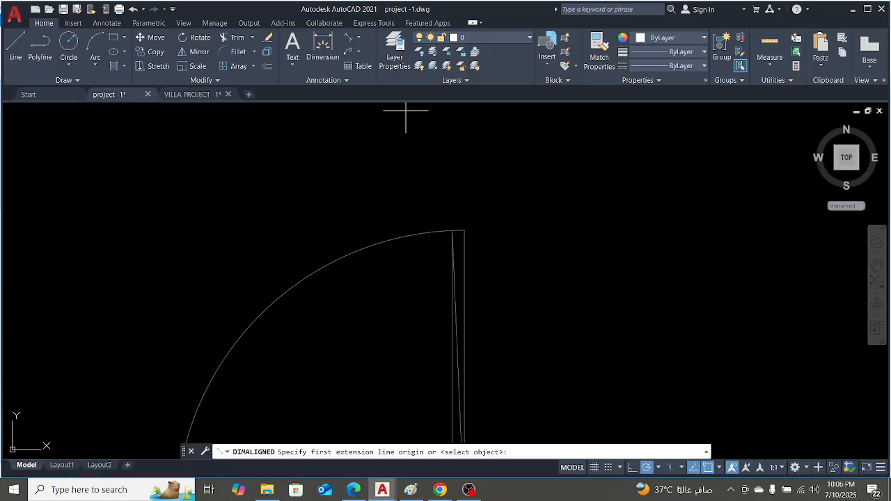
scroll(495, 218, "up", 4)
left_click(584, 159)
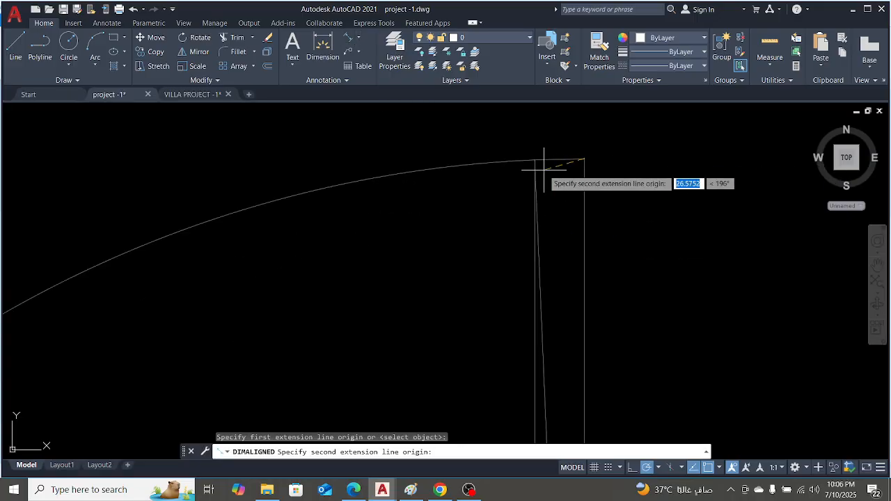
left_click(533, 160)
scroll(496, 188, "down", 8)
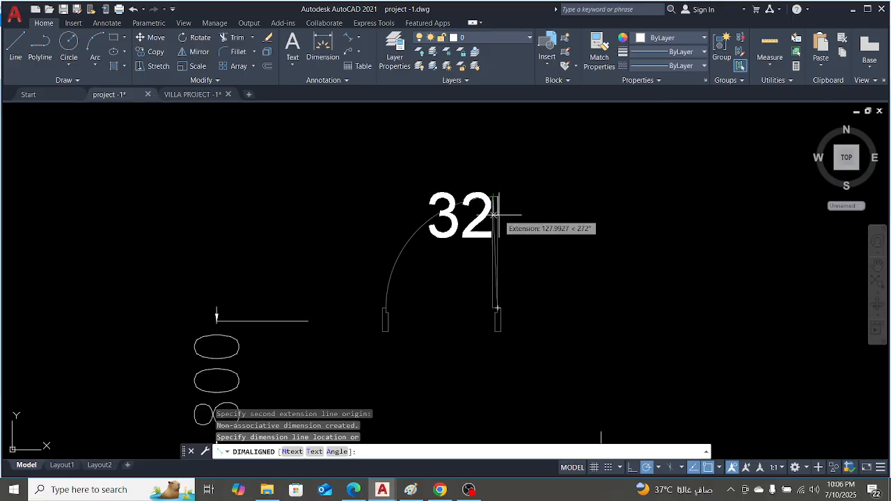
scroll(495, 215, "up", 4)
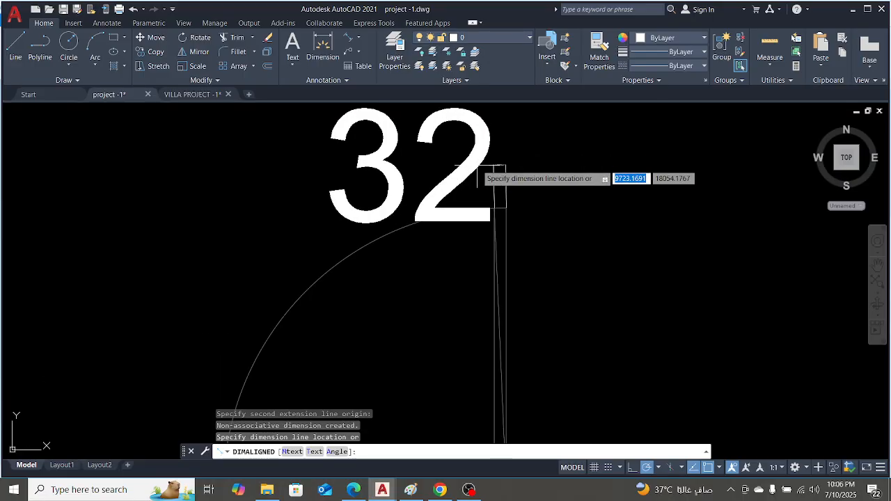
scroll(485, 167, "down", 4)
key("Escape")
Measure the notch depth of the original door's right frame base with an aligned dimension, without placing it
scroll(471, 278, "up", 5)
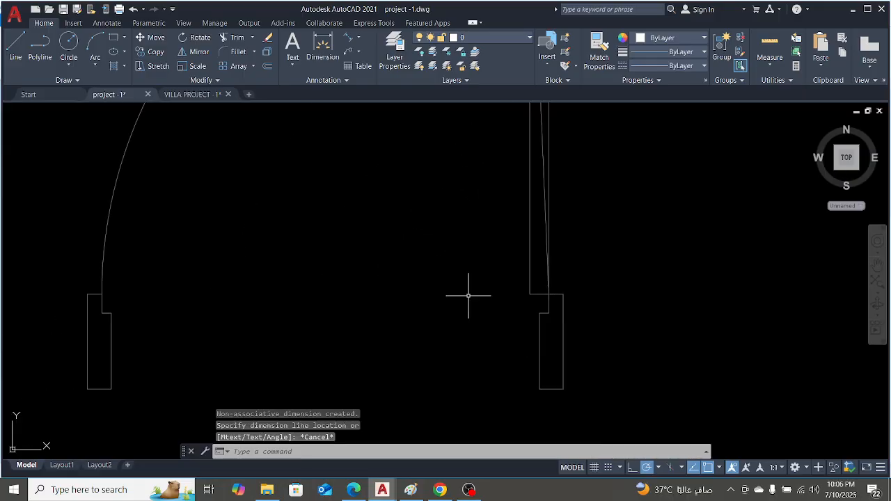
left_click(345, 40)
scroll(592, 318, "up", 6)
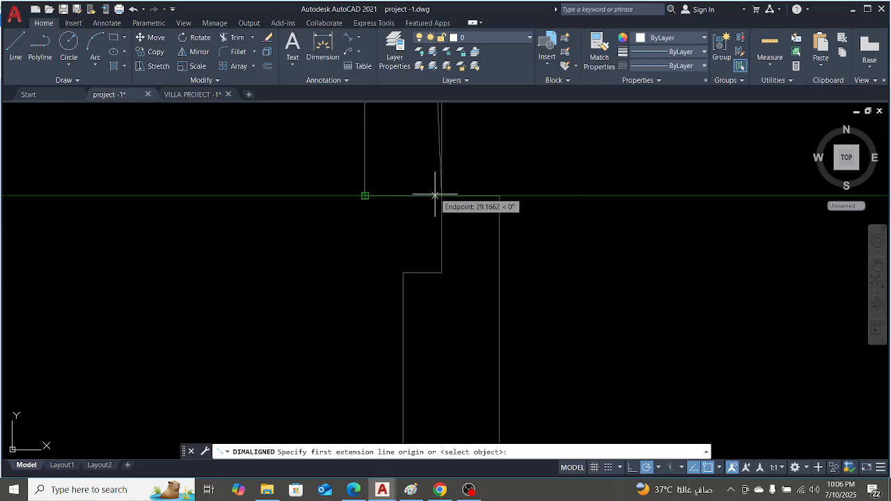
left_click(441, 196)
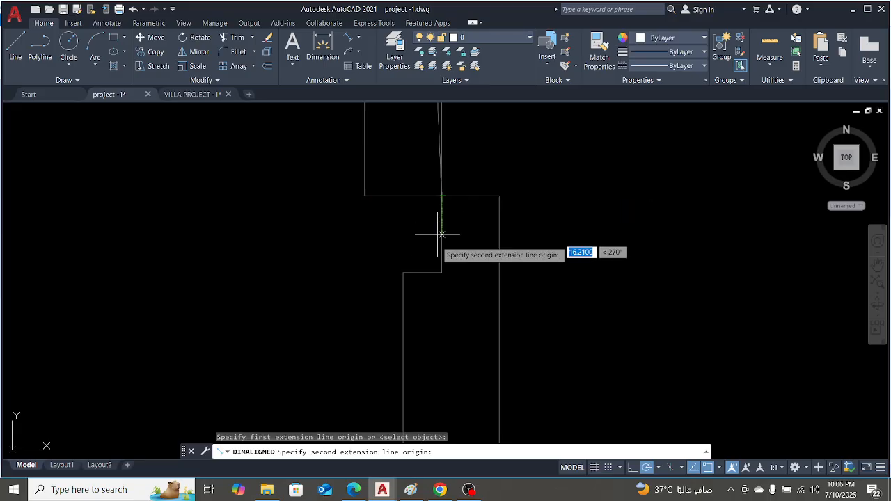
left_click(441, 272)
scroll(478, 247, "down", 2)
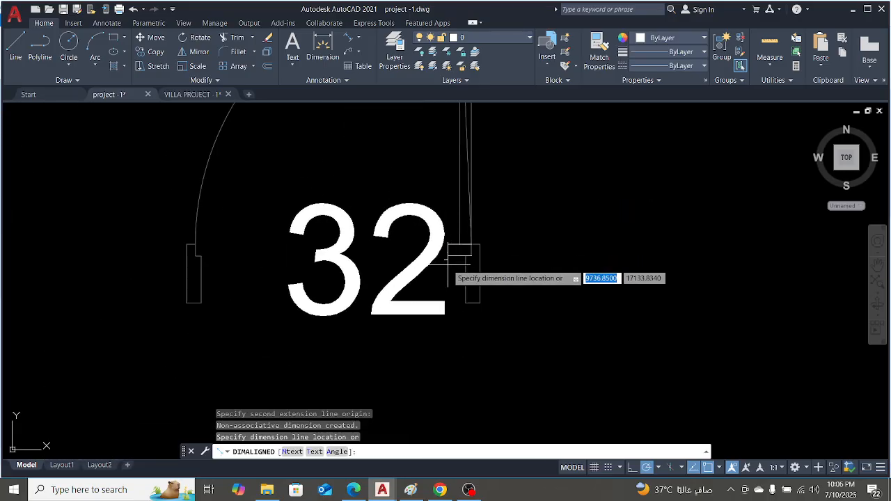
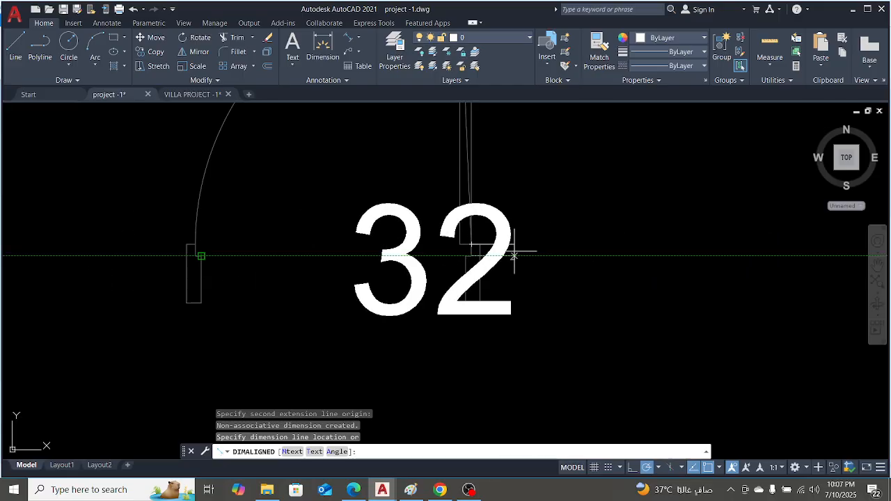
scroll(473, 258, "up", 3)
key("Escape")
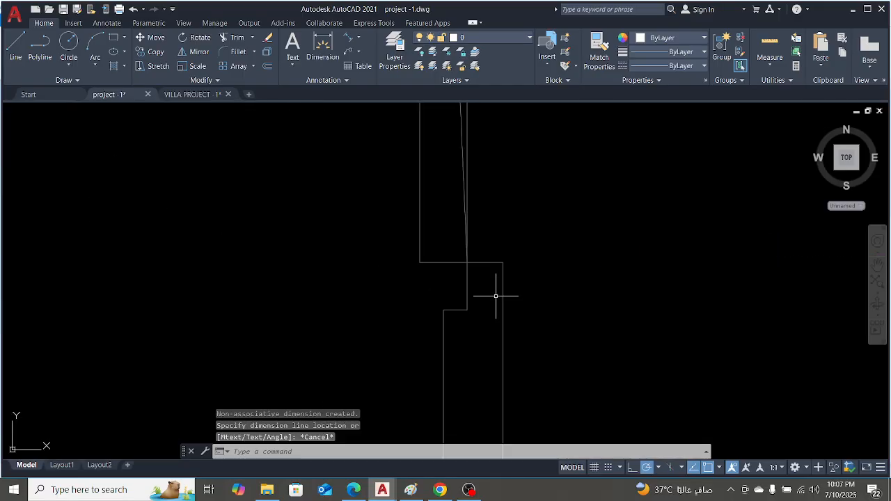
Offset the new door's leaf line by 32 toward the opening between the two frame bases
scroll(445, 237, "down", 5)
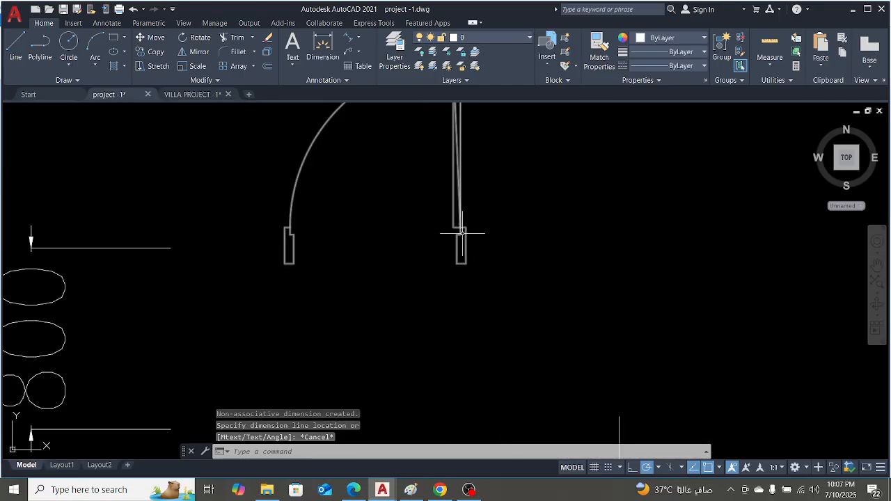
scroll(472, 248, "down", 4)
scroll(537, 382, "up", 4)
scroll(453, 250, "up", 5)
key("Escape")
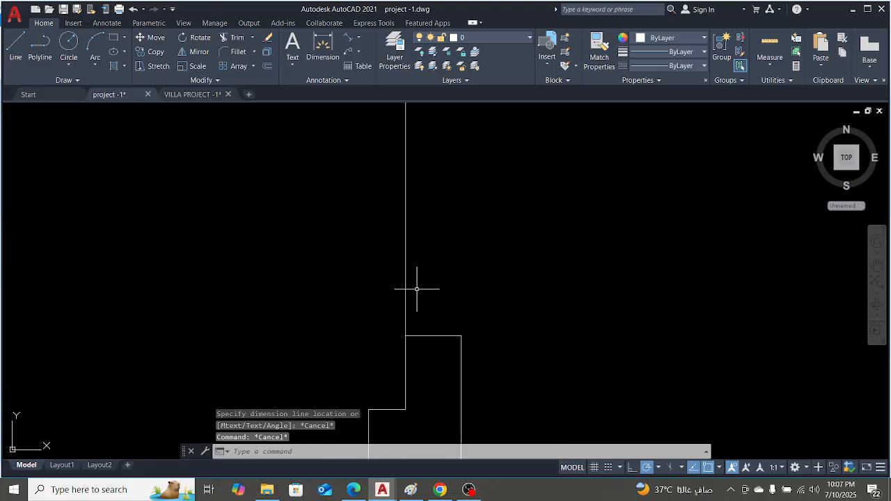
type("o")
key("Return")
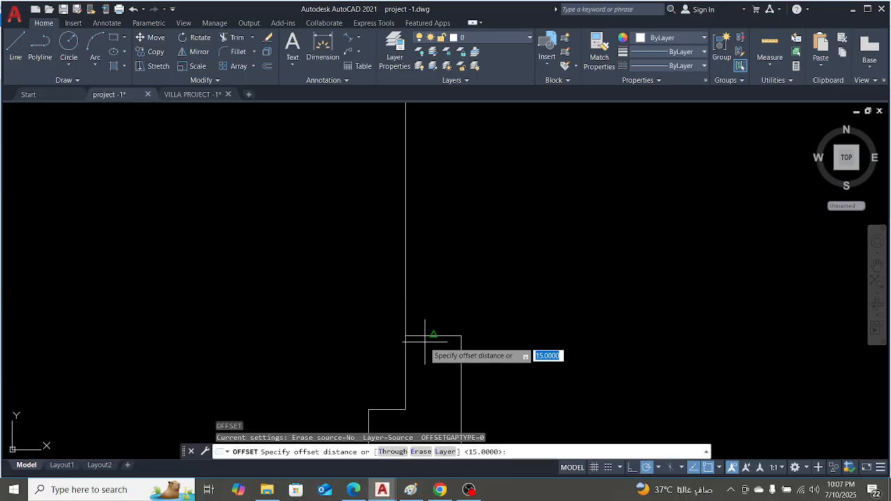
key("Return")
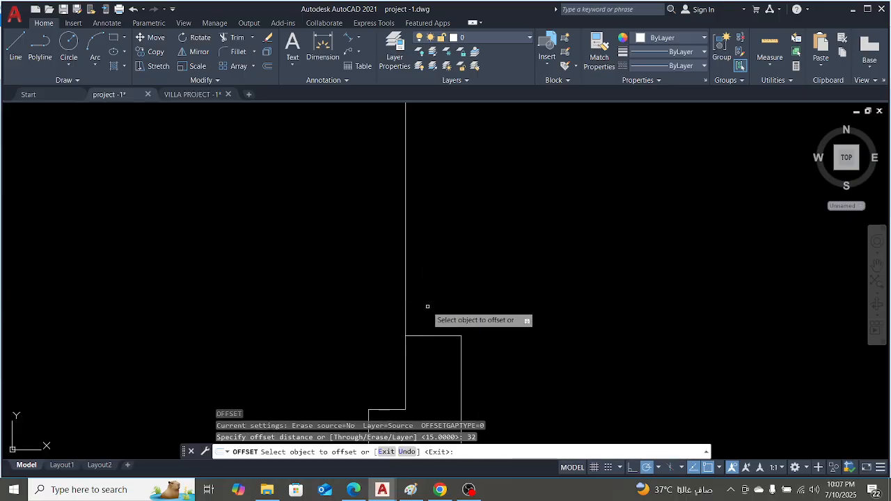
left_click(406, 279)
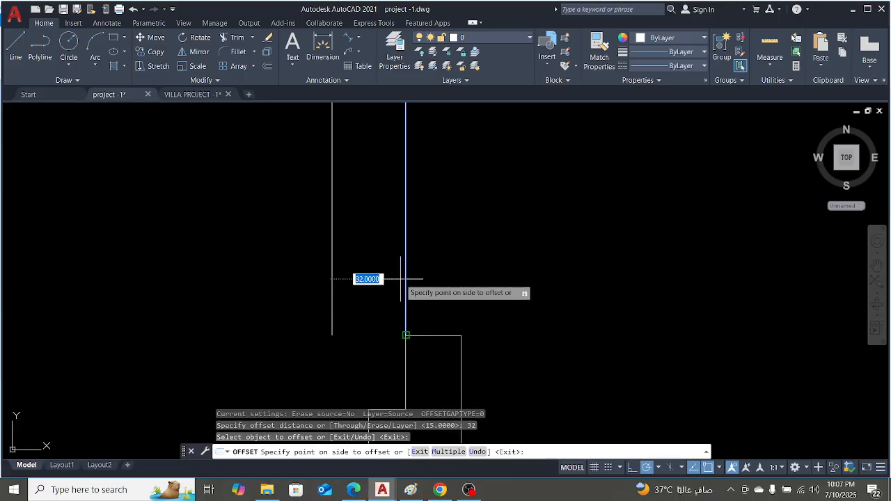
left_click(372, 278)
key("Escape")
scroll(429, 331, "down", 4)
scroll(429, 332, "down", 5)
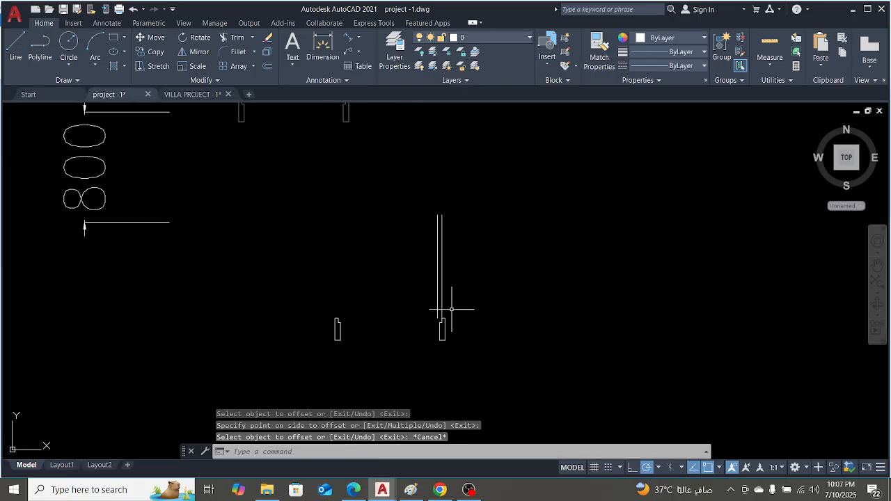
Draw a line joining the upper ends of the two new leaf lines
scroll(427, 235, "up", 5)
type("l")
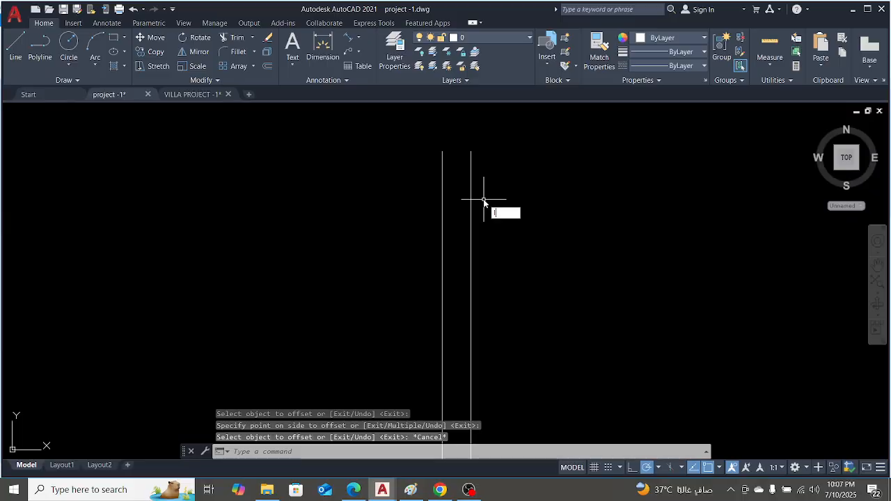
key("Return")
scroll(435, 192, "up", 3)
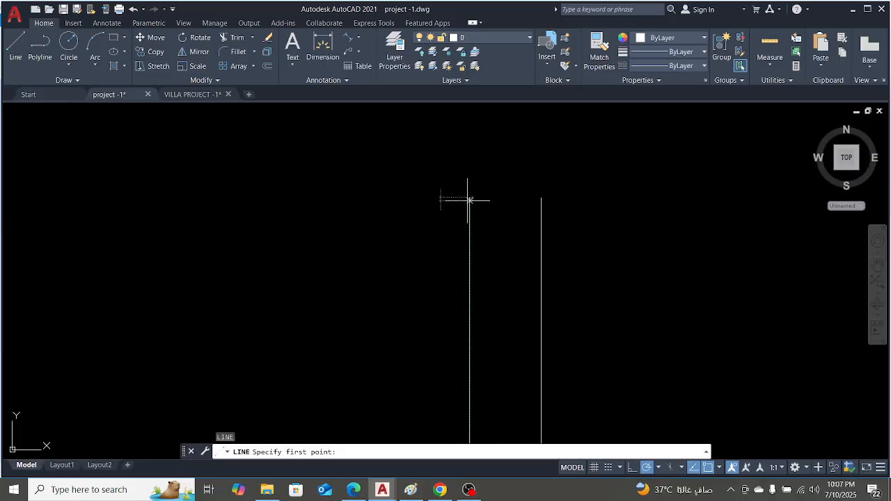
left_click(469, 199)
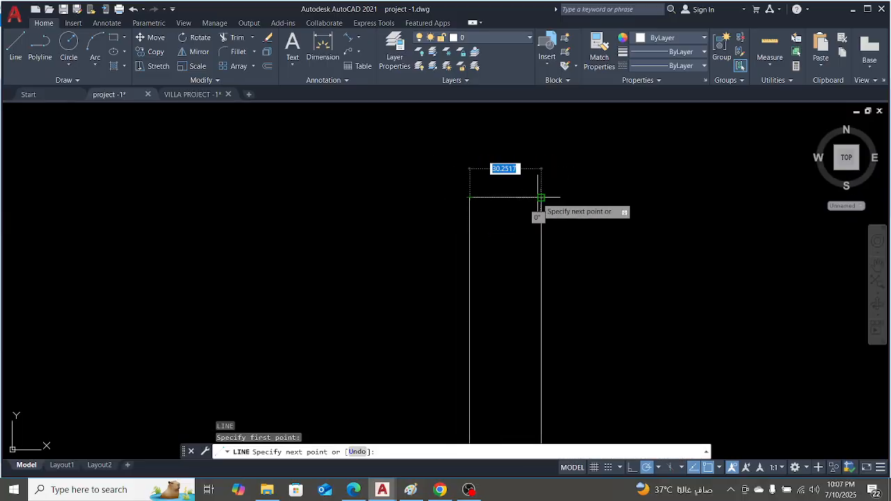
left_click(541, 198)
key("Return")
scroll(541, 168, "down", 8)
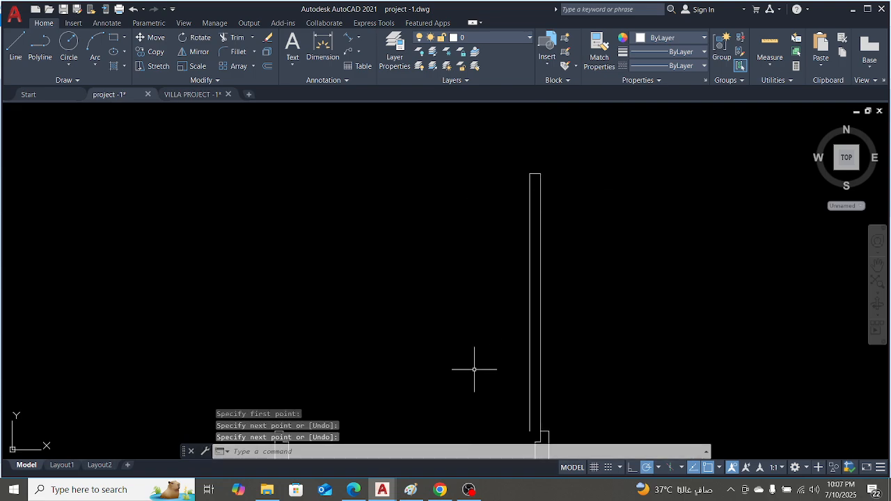
Close the lower end of the new leaf with a line to the right frame base's upper corner
scroll(541, 258, "down", 4)
scroll(541, 316, "up", 6)
key("Return")
scroll(524, 312, "up", 4)
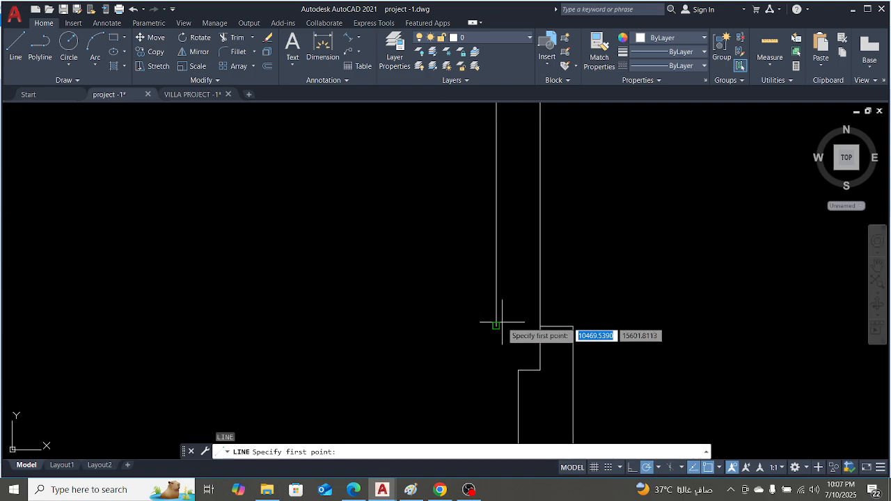
left_click(496, 325)
left_click(540, 325)
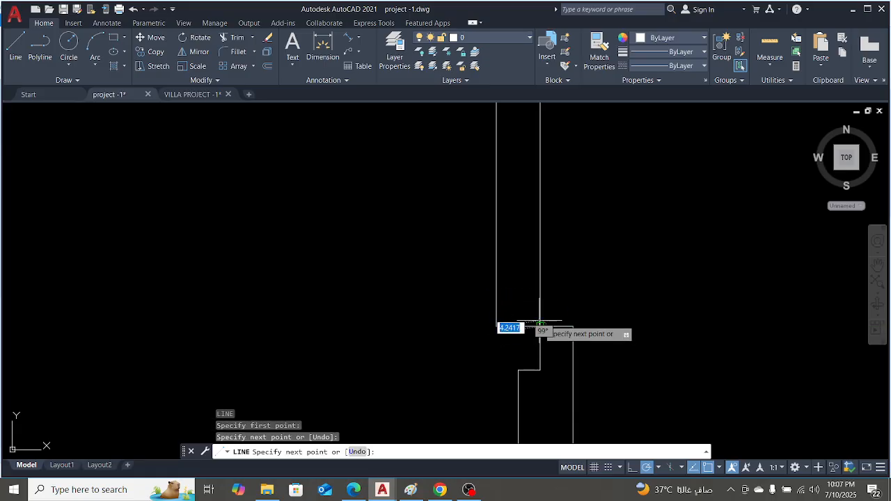
key("Escape")
scroll(532, 307, "down", 5)
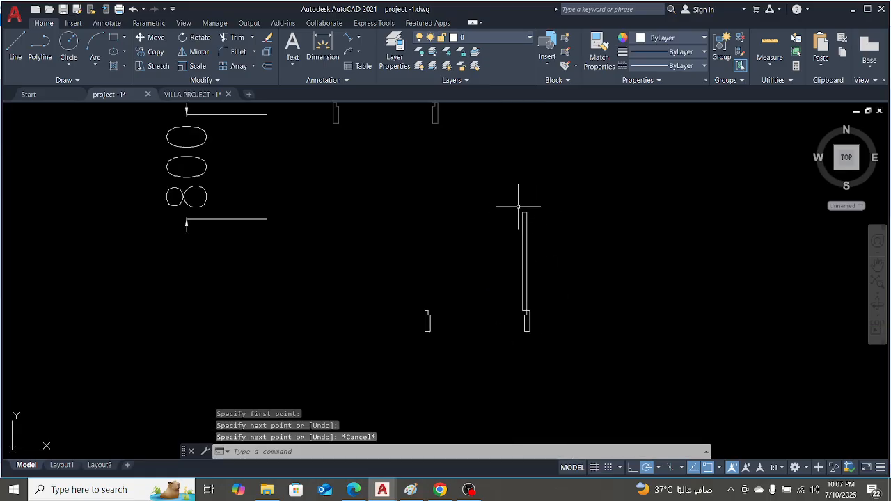
Examine the new door's two frame bases and closed leaf alongside the original door block
scroll(427, 313, "up", 8)
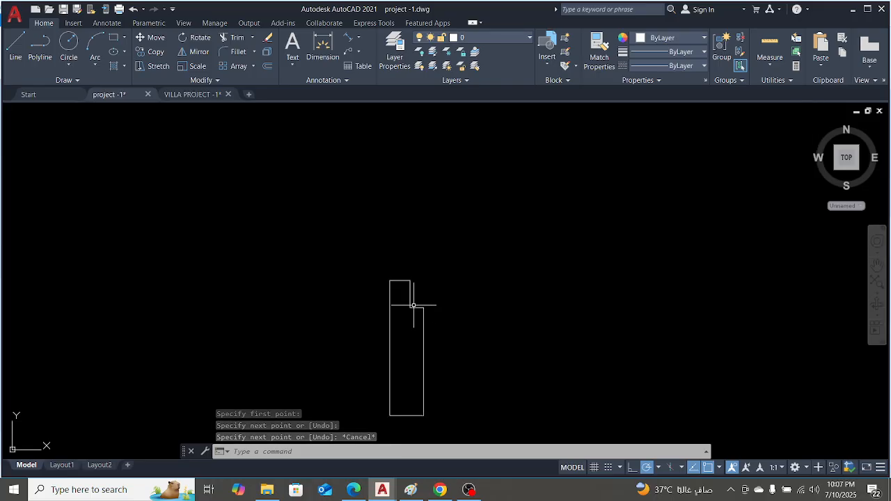
scroll(399, 300, "down", 5)
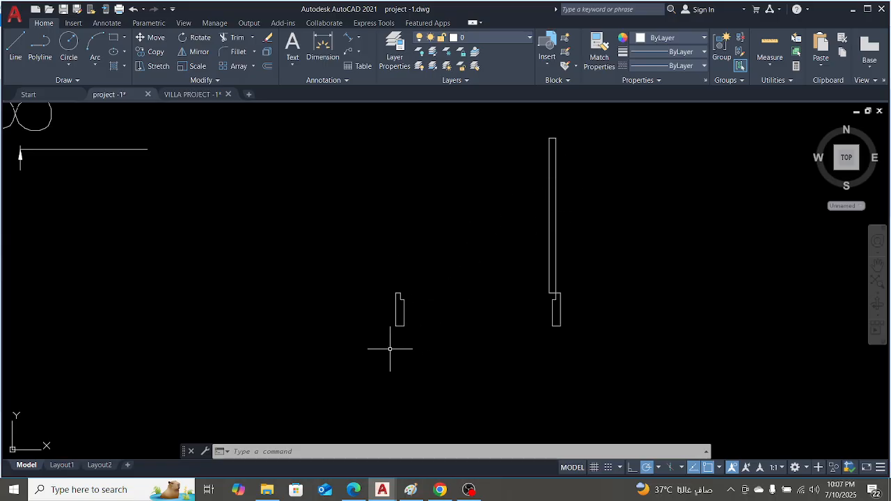
scroll(394, 340, "up", 2)
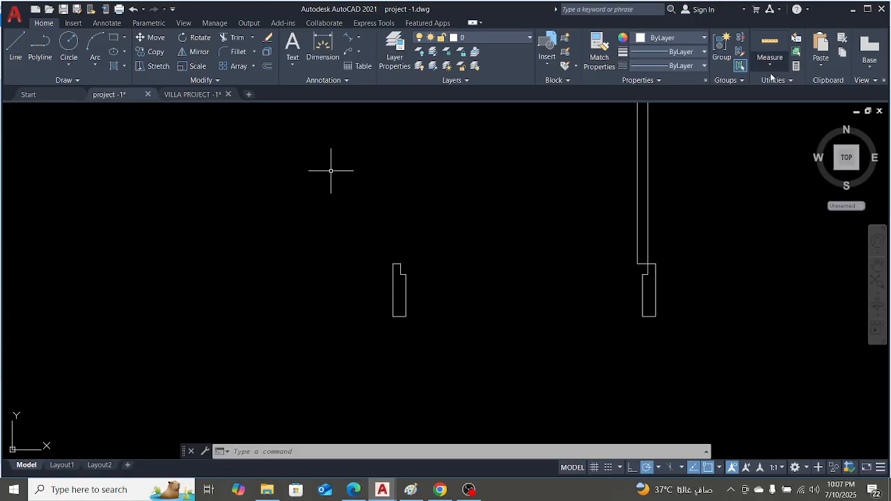
scroll(535, 315, "down", 2)
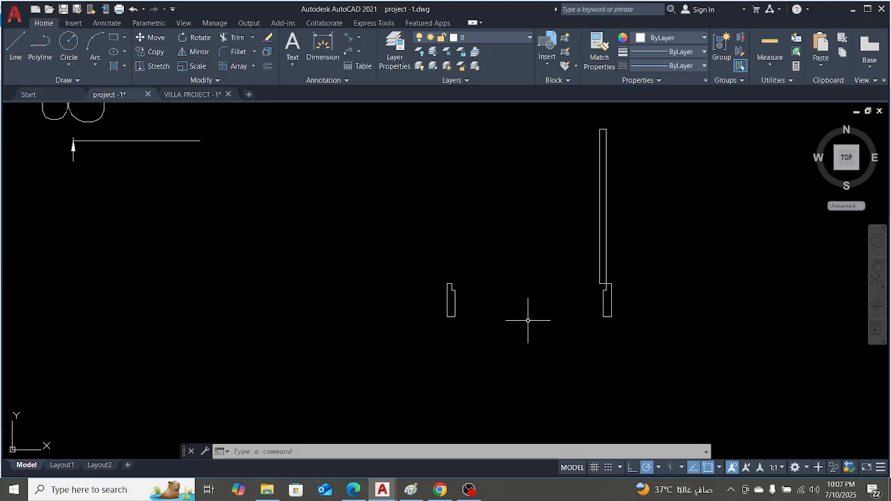
scroll(546, 304, "down", 2)
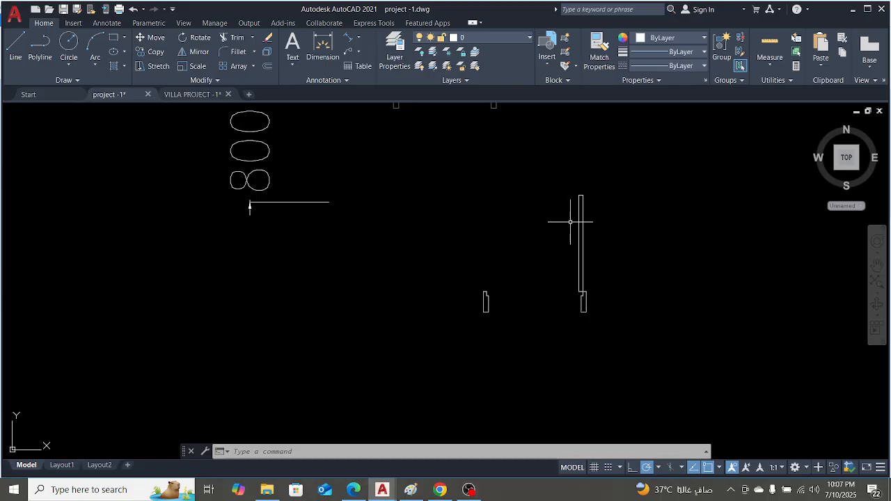
scroll(577, 278, "up", 2)
scroll(456, 323, "up", 2)
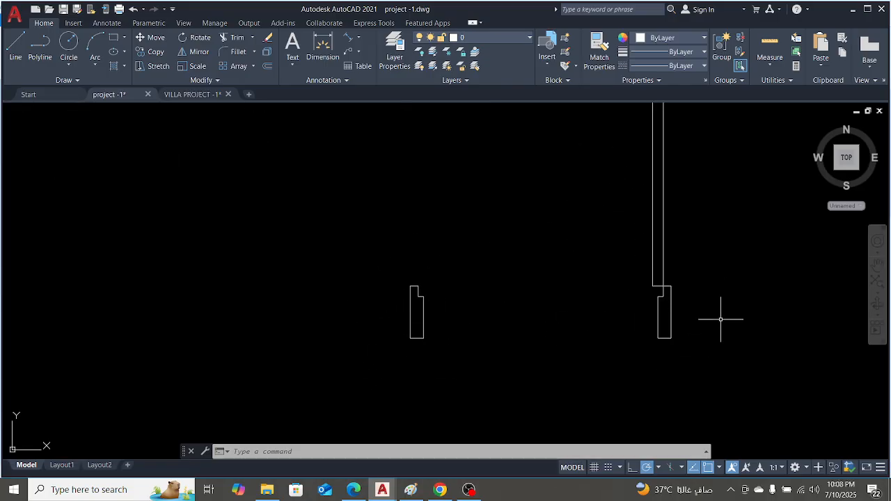
scroll(540, 267, "down", 2)
scroll(574, 202, "up", 2)
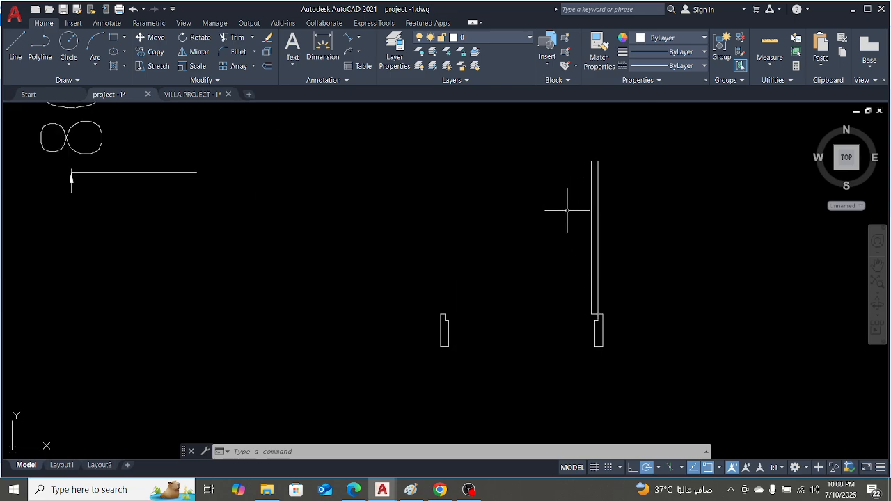
scroll(543, 243, "down", 2)
scroll(463, 268, "down", 2)
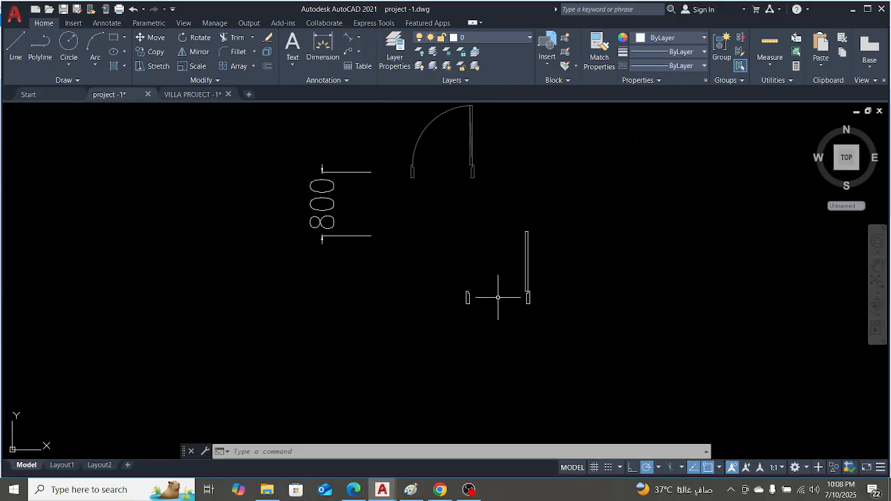
scroll(498, 297, "up", 2)
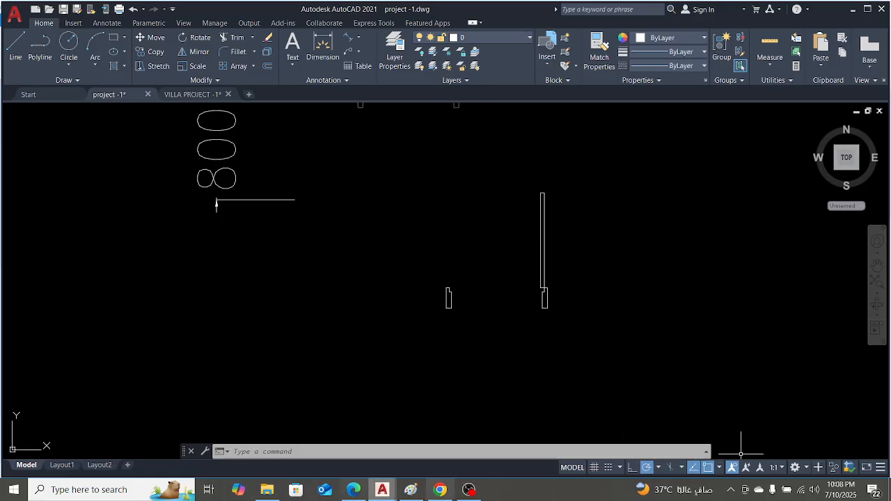
Switch to the command list in Paint, mark entry 43 Arc with a green brush stroke, and return to AutoCAD
left_click(411, 489)
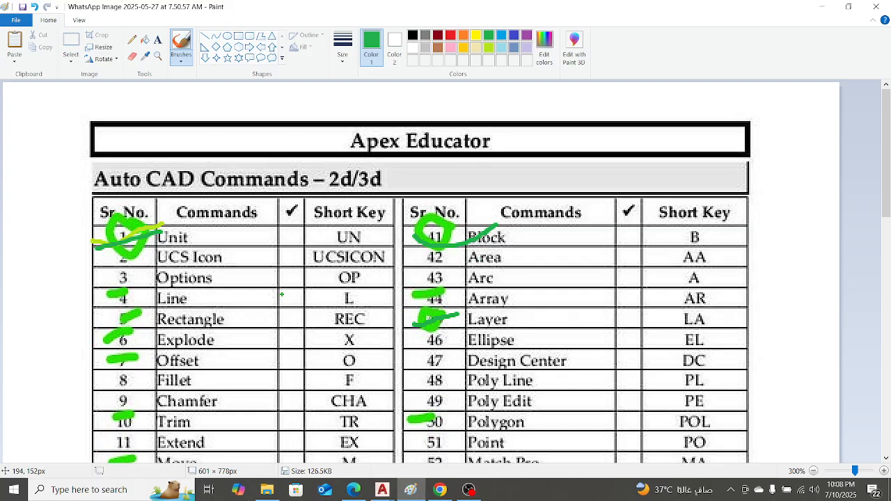
scroll(588, 306, "down", 3)
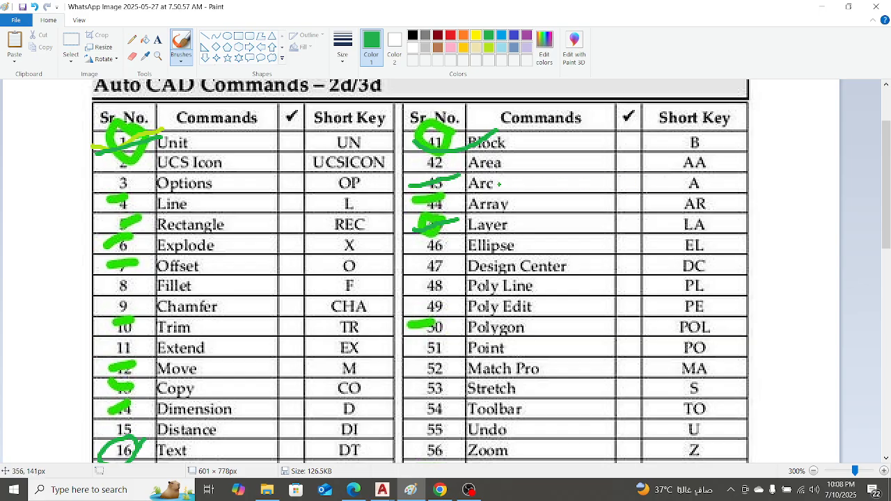
left_click(821, 6)
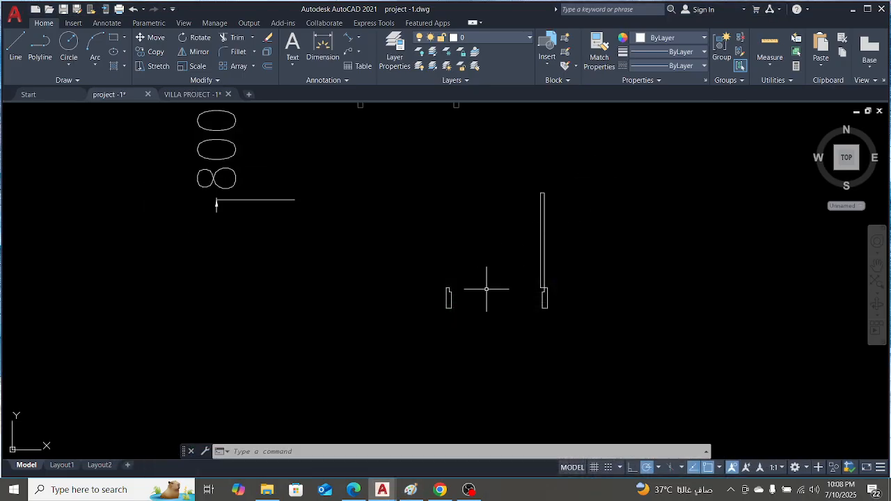
Draw a three-point arc from the left base's upper inner corner through the leaf's upper left corner, ending about 591 horizontally beyond it
scroll(486, 289, "up", 2)
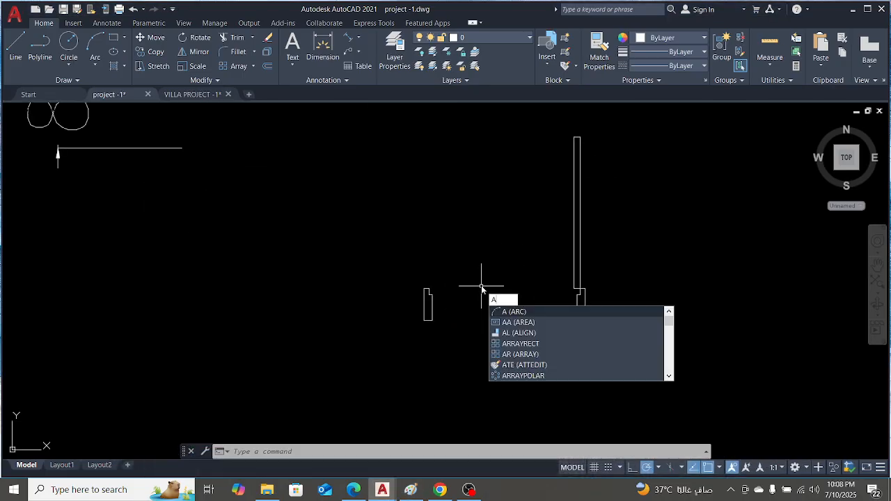
left_click(521, 311)
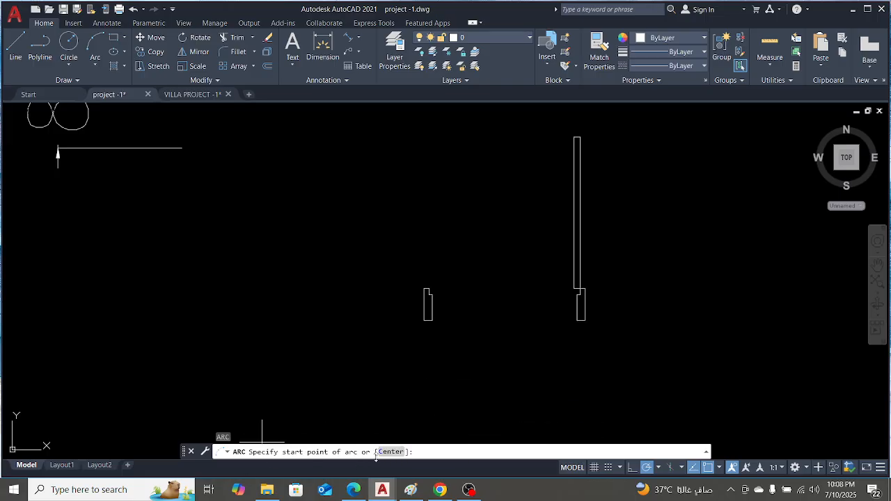
scroll(417, 292, "up", 4)
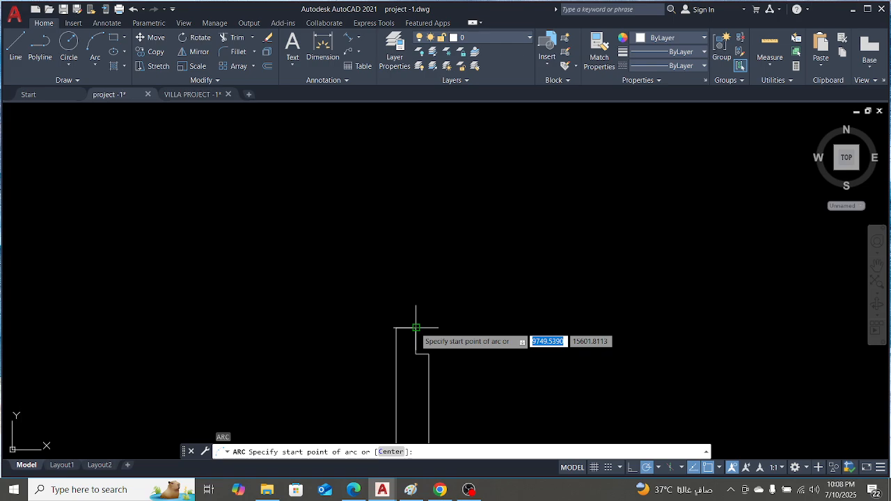
scroll(415, 323, "down", 3)
scroll(328, 133, "up", 4)
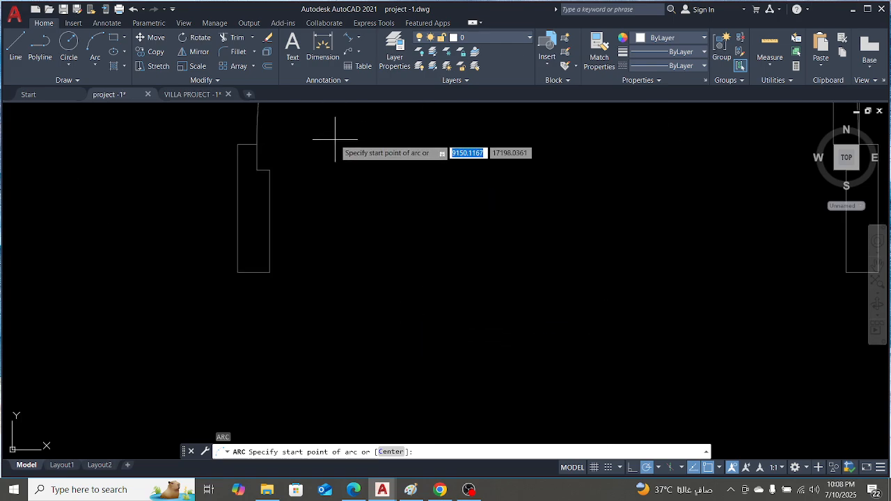
scroll(462, 313, "down", 4)
scroll(427, 199, "up", 3)
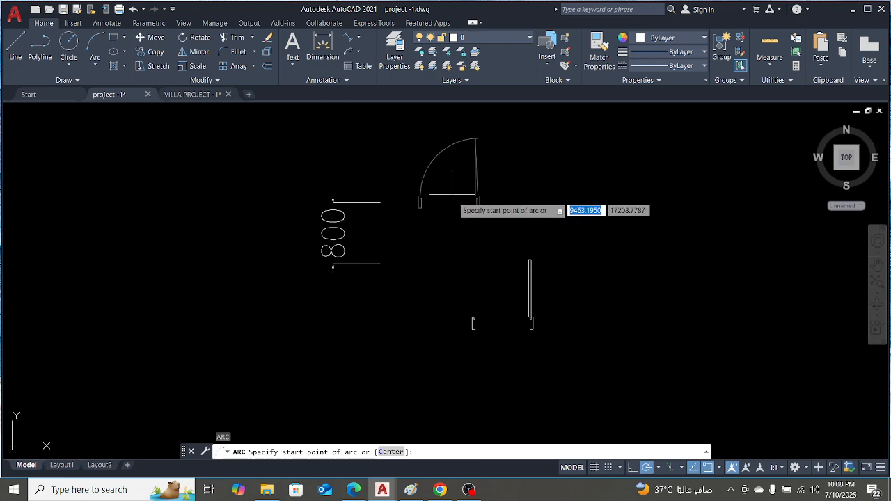
scroll(486, 328, "up", 3)
left_click(507, 329)
scroll(511, 324, "down", 2)
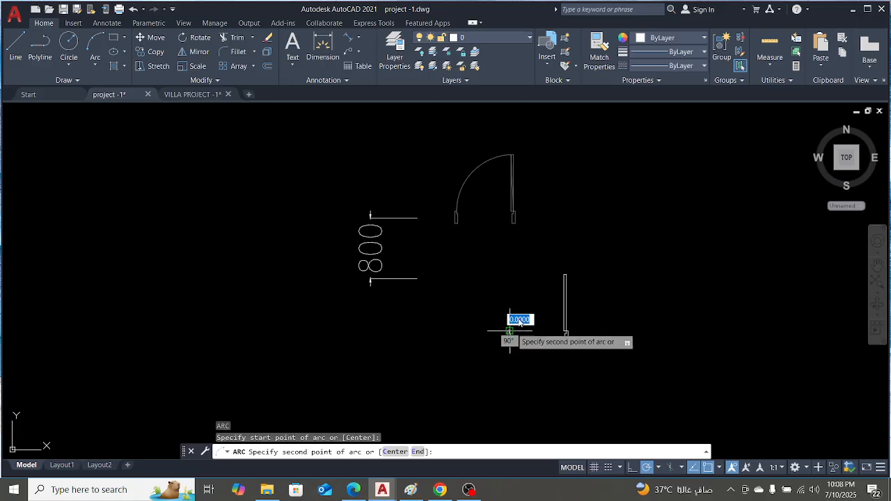
scroll(563, 288, "up", 5)
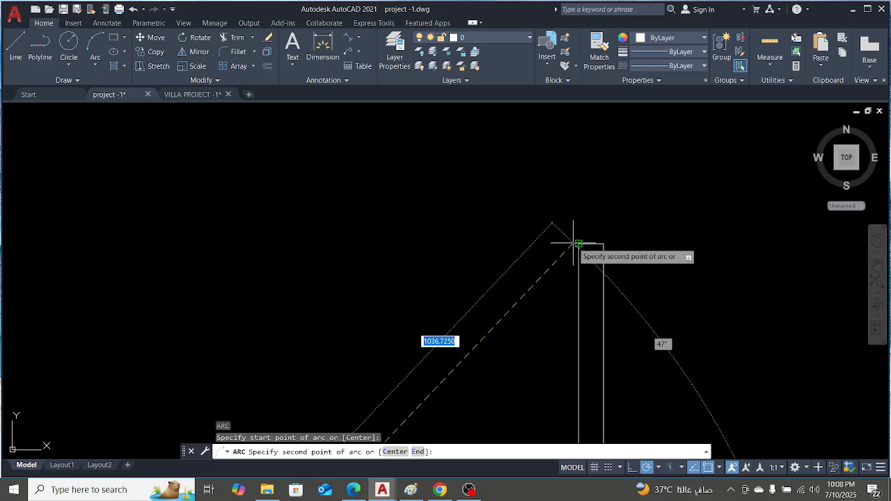
left_click(576, 244)
scroll(576, 247, "down", 5)
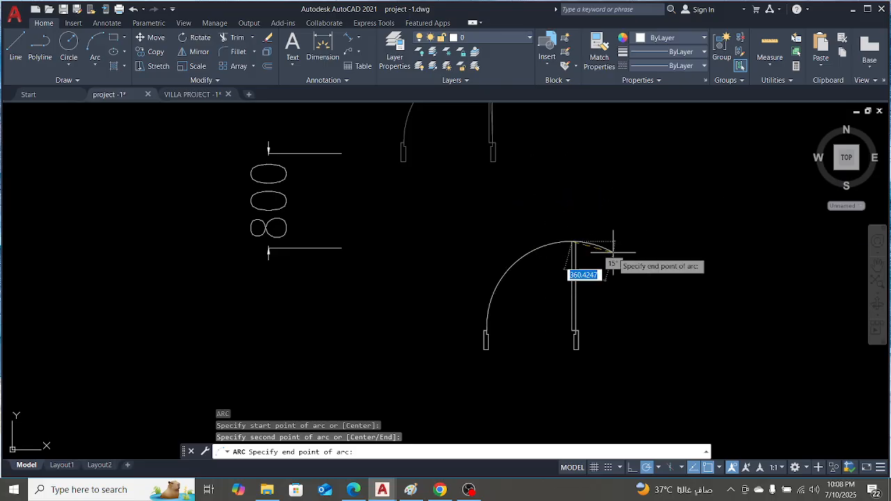
scroll(627, 234, "up", 2)
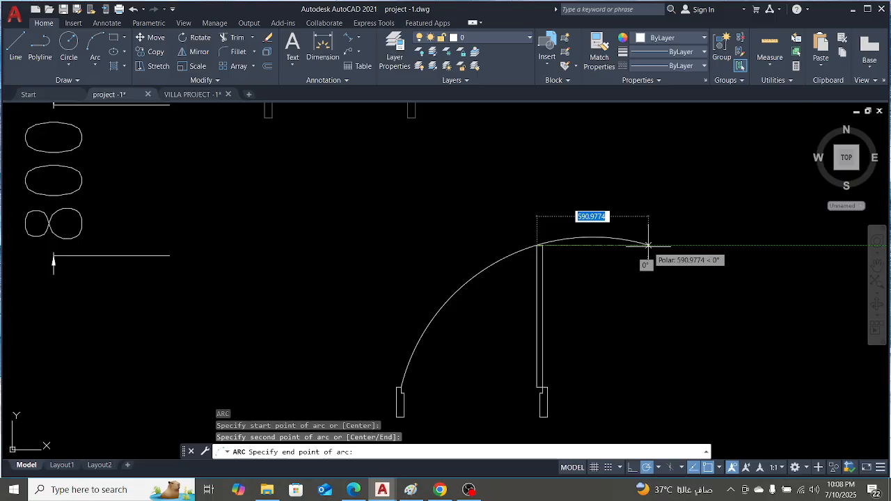
left_click(648, 245)
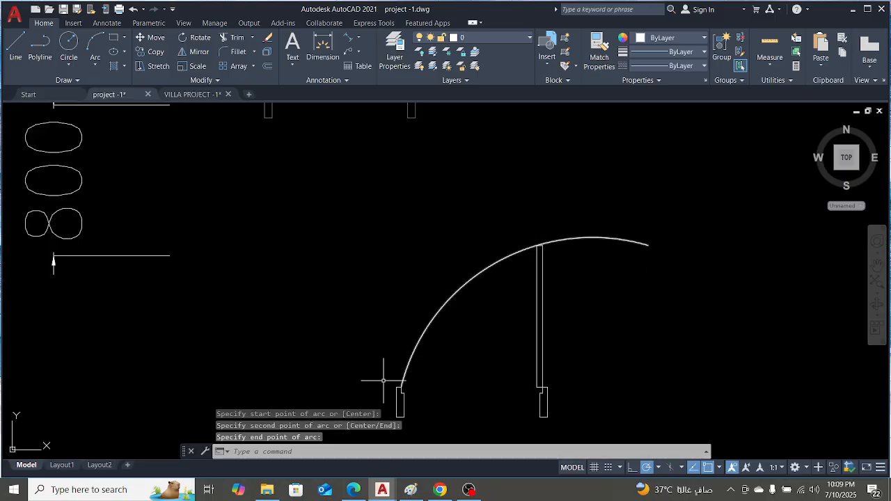
Trim off the part of the swing arc that extends past the new leaf's upper left corner
scroll(556, 225, "up", 4)
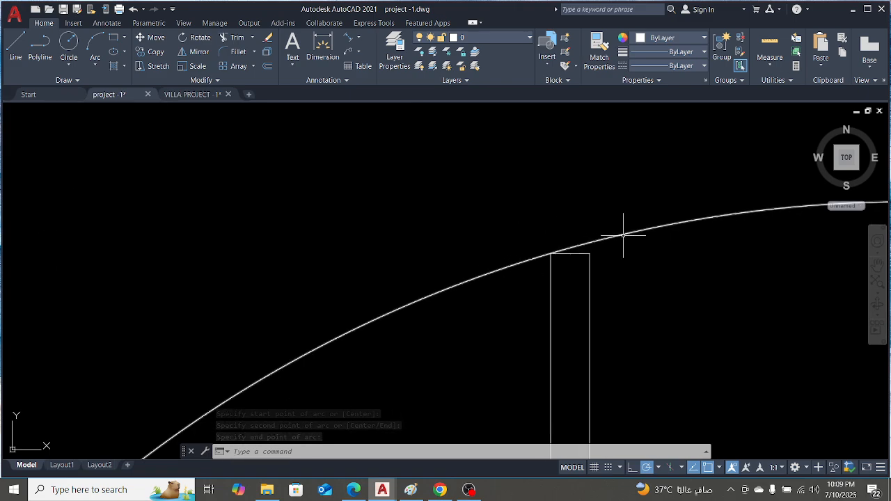
type("tr")
key("Return")
scroll(566, 254, "up", 2)
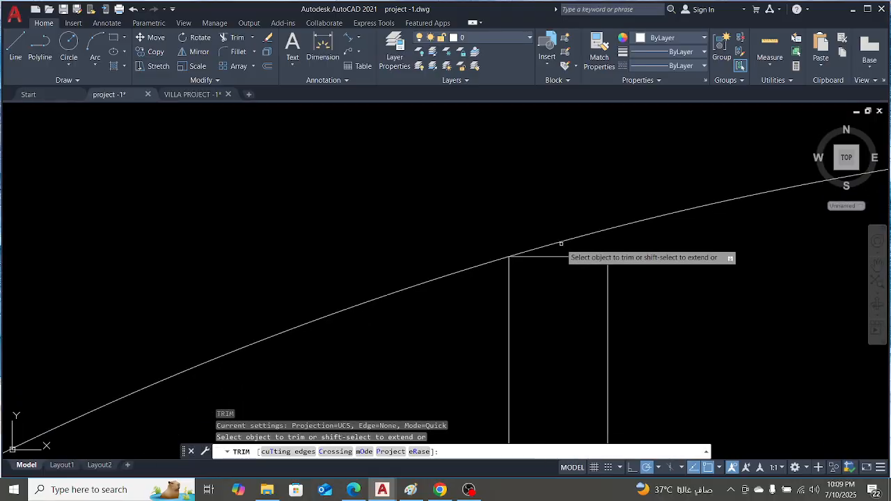
left_click(562, 239)
scroll(572, 210, "down", 3)
scroll(587, 203, "down", 4)
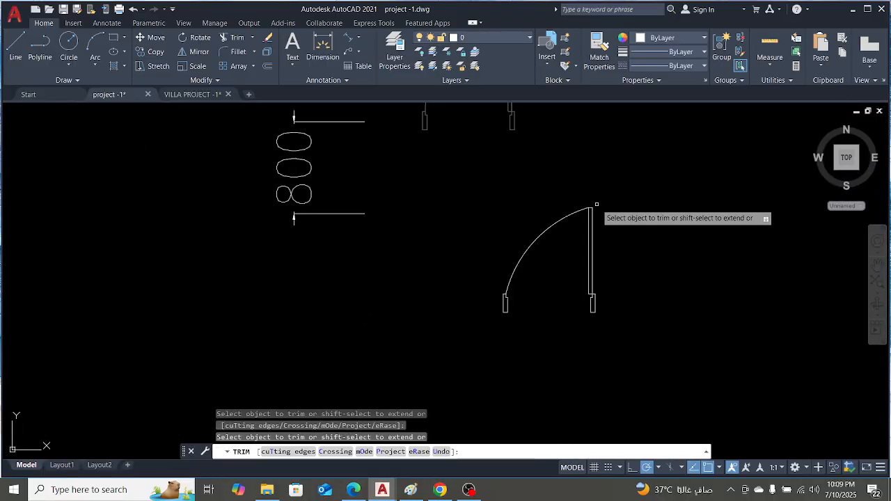
key("Escape")
Examine the new door's arc and leaf against the original door block, including the original's diagonal line inside the leaf
scroll(566, 302, "down", 3)
scroll(559, 299, "up", 2)
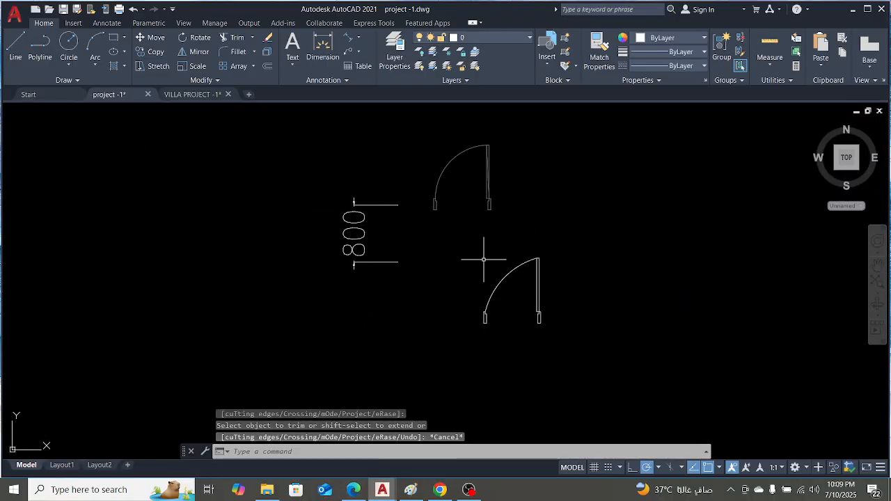
scroll(533, 308, "up", 6)
scroll(551, 312, "down", 2)
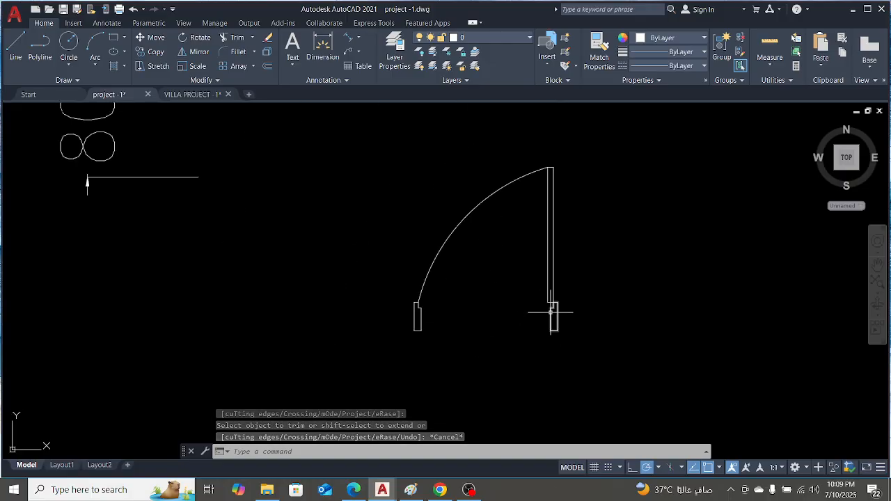
scroll(497, 278, "down", 5)
scroll(485, 223, "up", 9)
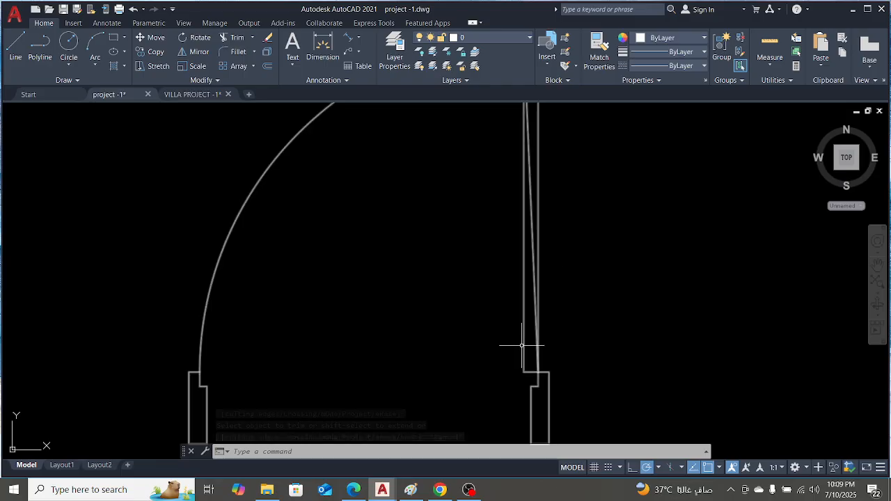
scroll(521, 345, "down", 8)
scroll(532, 200, "up", 6)
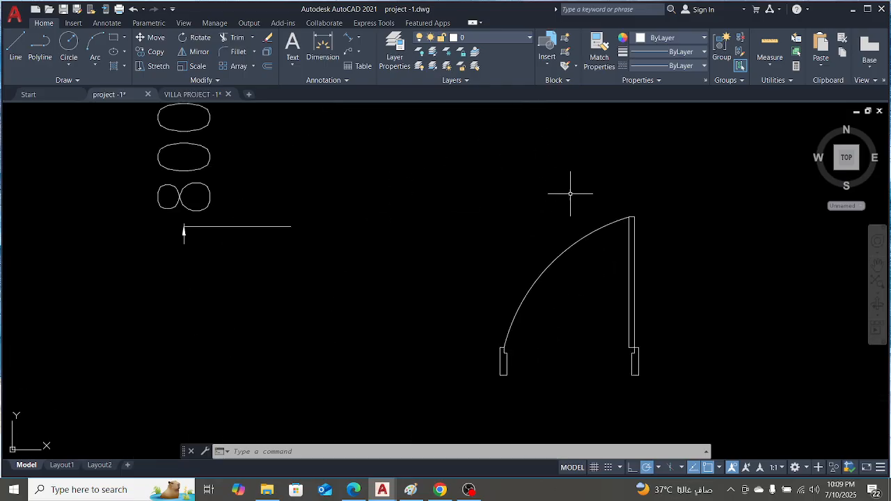
Draw a diagonal polyline inside the new leaf from its upper left corner to its lower right corner
key("Return")
scroll(631, 219, "up", 4)
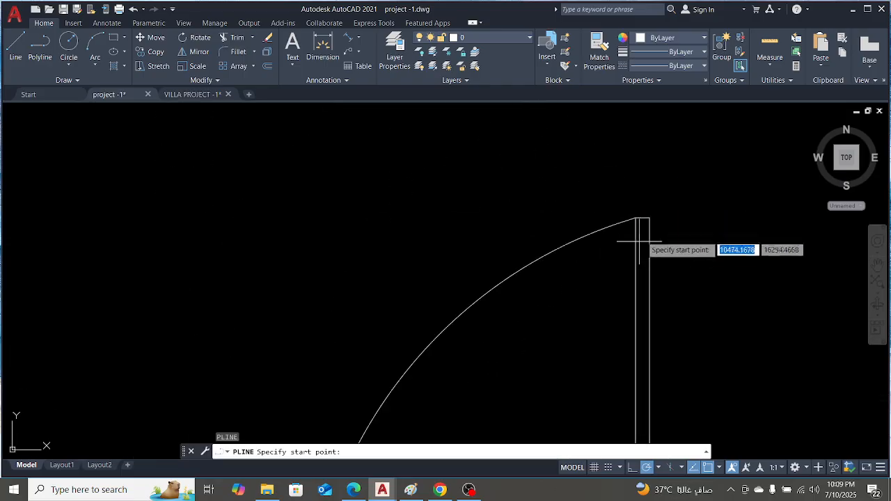
left_click(635, 219)
scroll(626, 217, "down", 4)
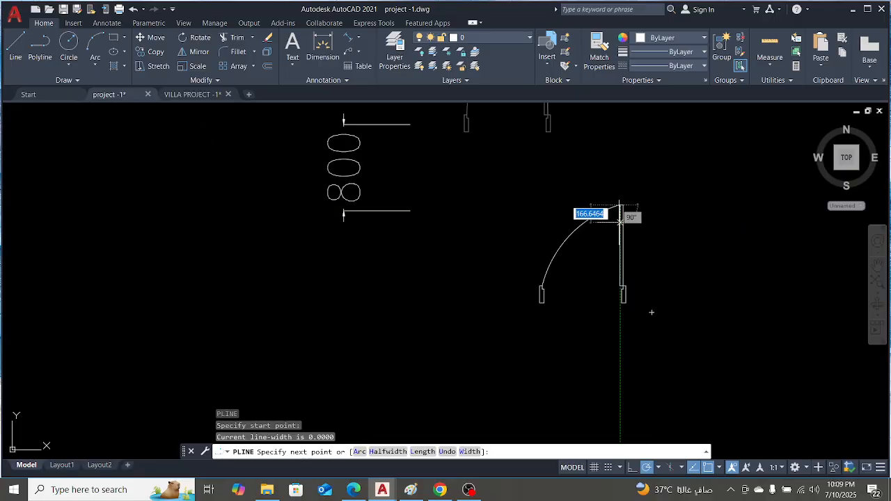
scroll(606, 271, "up", 3)
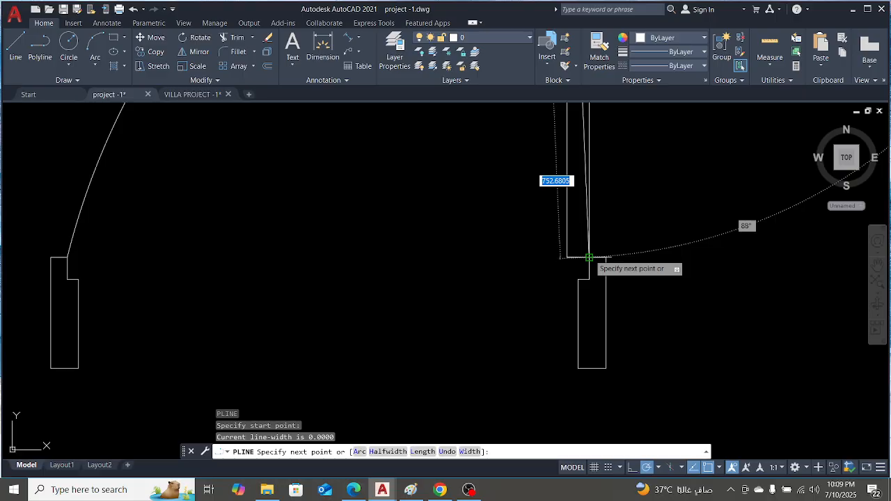
left_click(589, 256)
key("Escape")
key("Escape")
Stretch the swing arc's midpoint slightly outward to give the arc a rounder curve
scroll(626, 233, "down", 4)
scroll(622, 209, "up", 4)
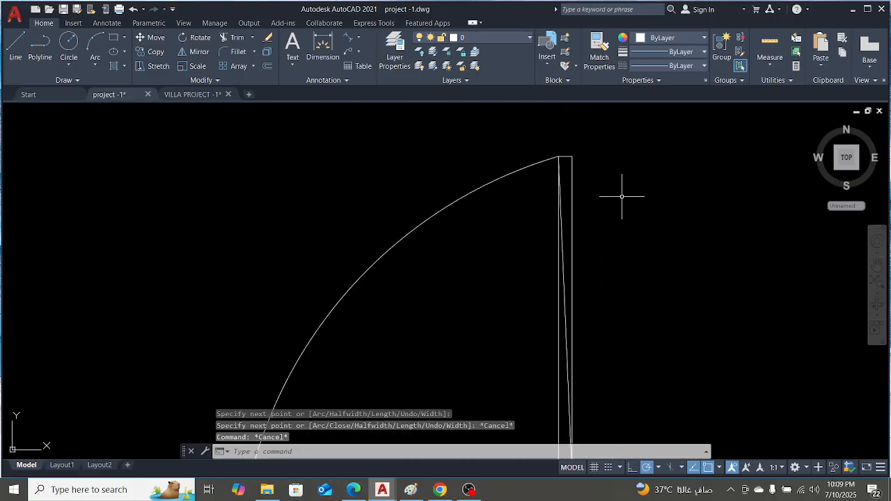
scroll(631, 182, "down", 4)
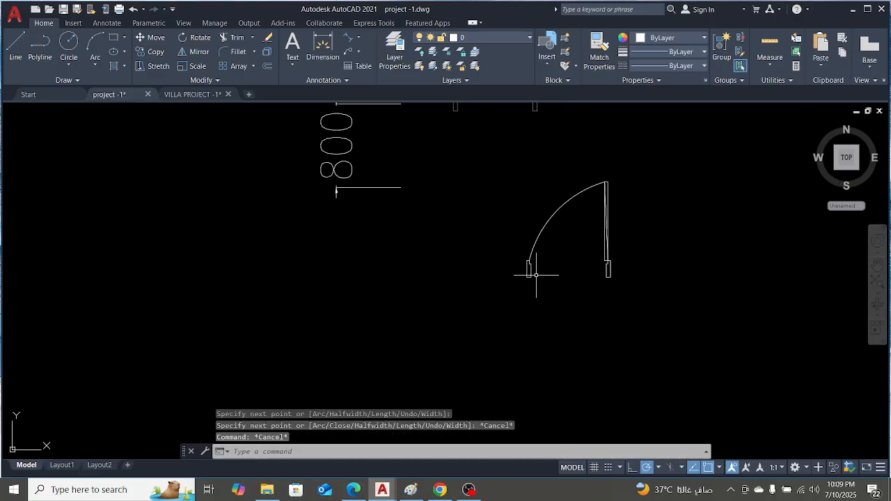
left_click(561, 199)
scroll(561, 201, "up", 4)
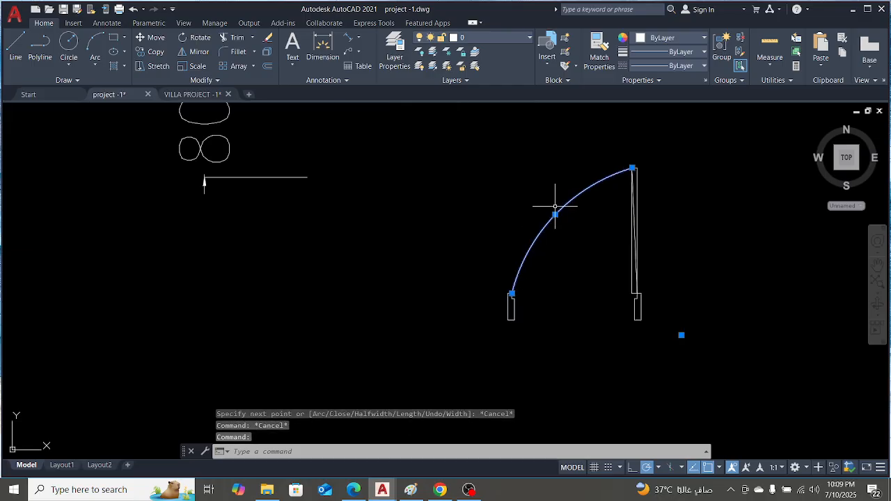
left_click(553, 219)
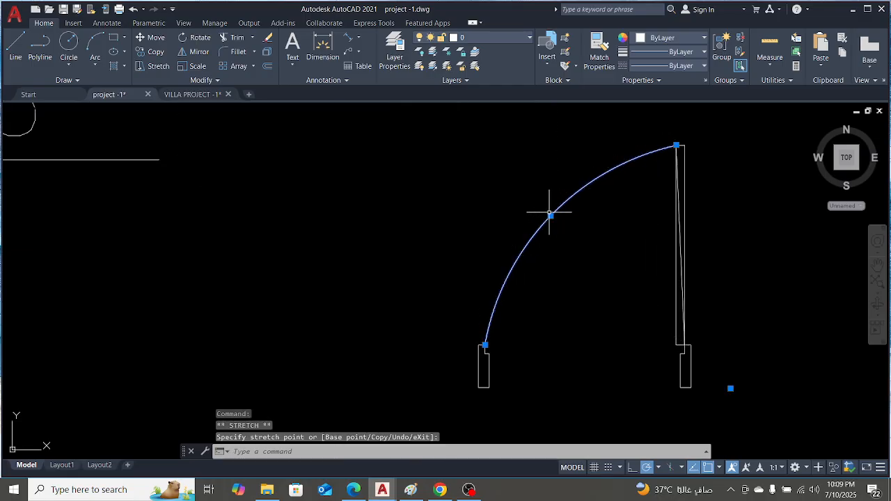
key("Escape")
scroll(557, 240, "down", 1)
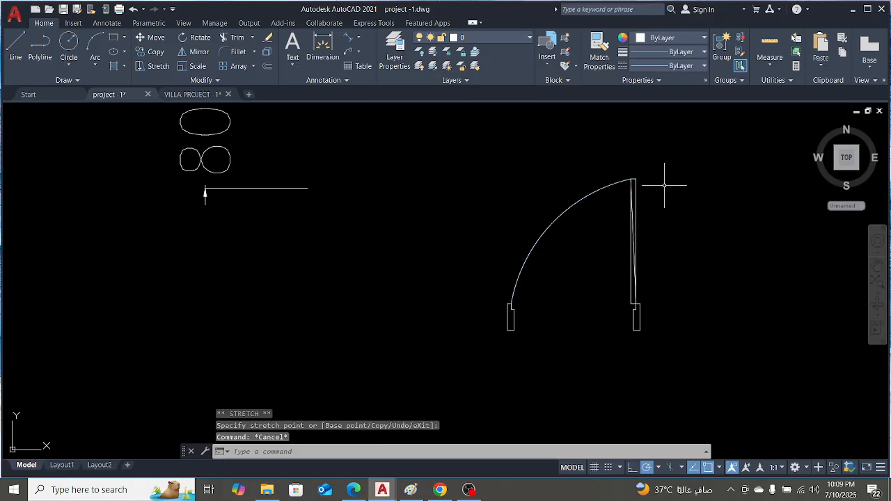
Start a block definition from the whole new door, with the right frame base's lower right corner as base point
scroll(513, 255, "up", 2)
scroll(517, 258, "down", 3)
scroll(497, 308, "up", 2)
scroll(513, 287, "down", 2)
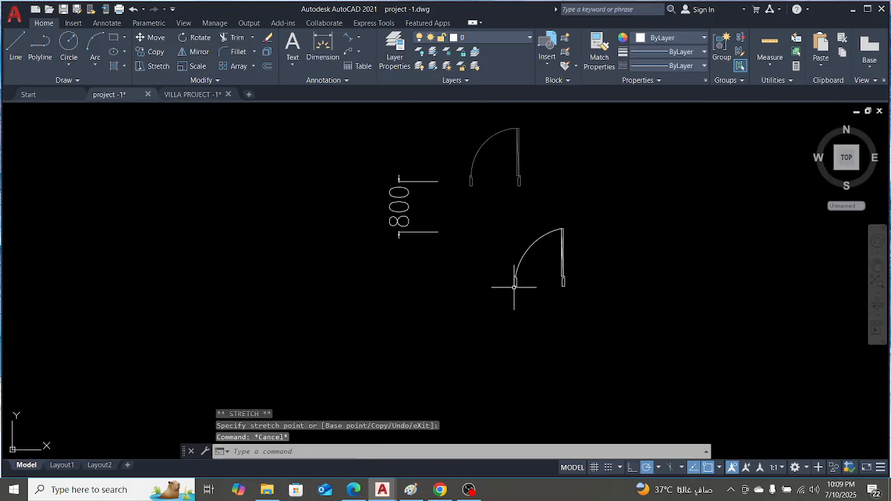
scroll(527, 256, "up", 2)
key("Escape")
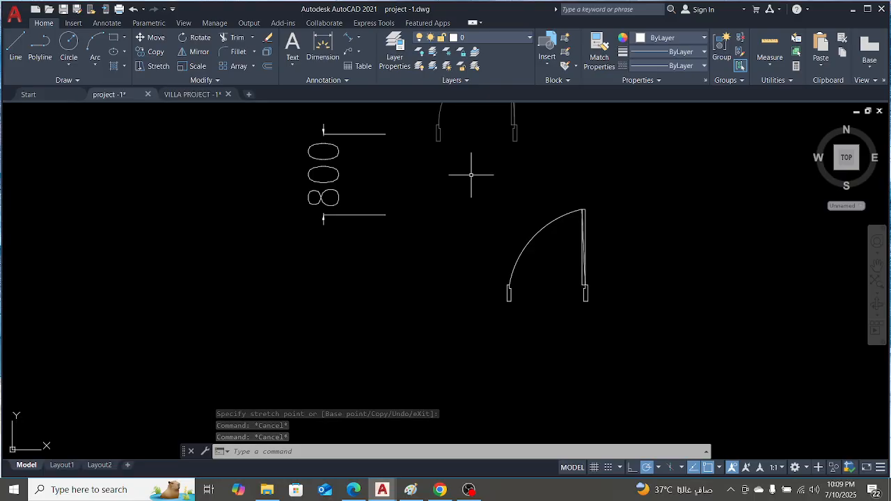
left_click(471, 175)
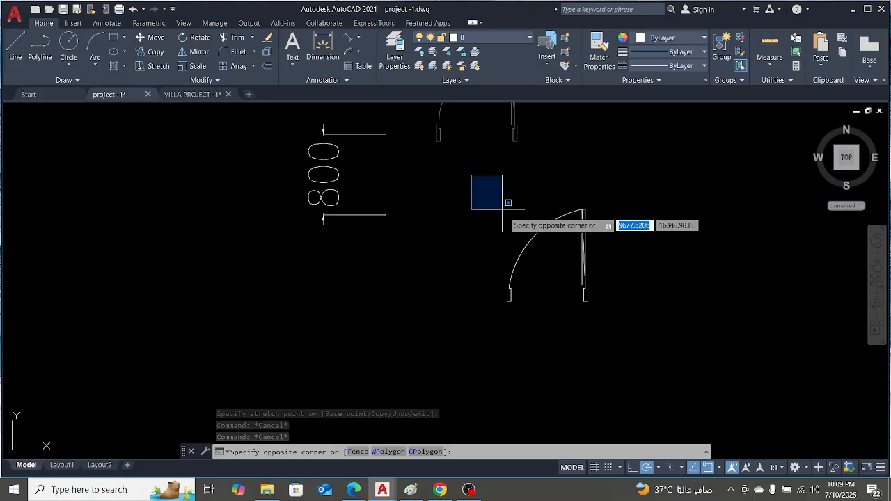
left_click(609, 323)
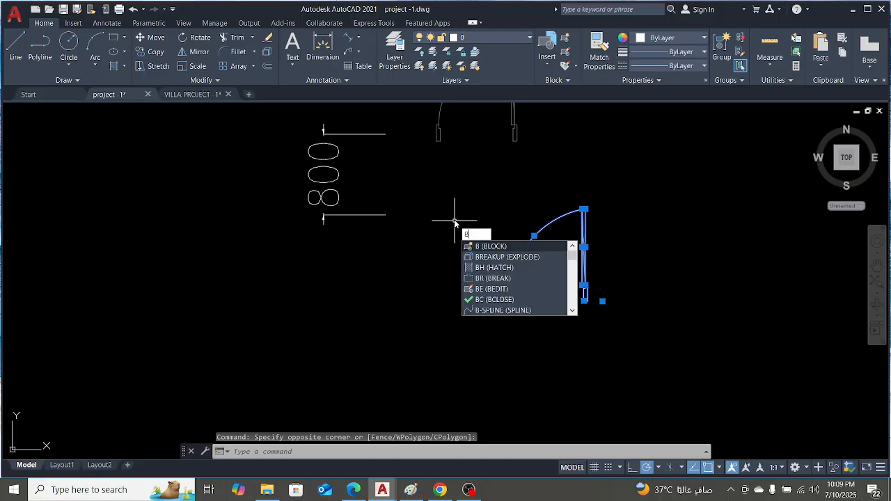
key("Return")
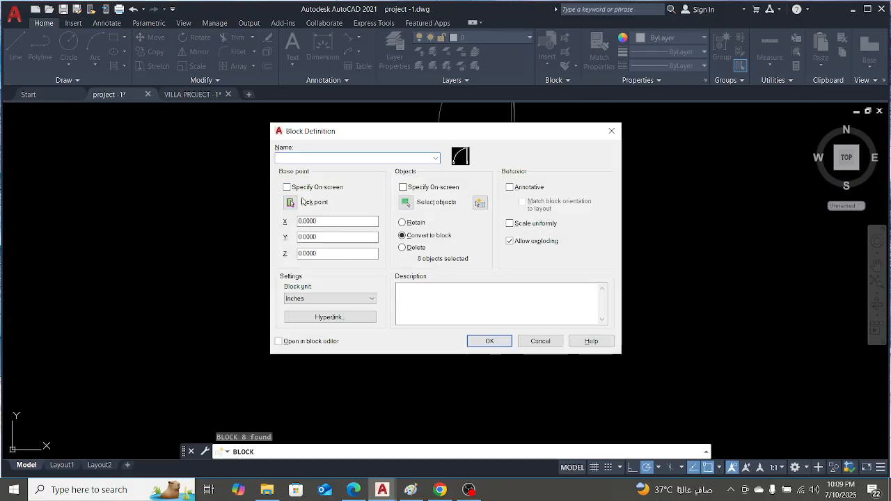
left_click(291, 203)
scroll(575, 338, "up", 4)
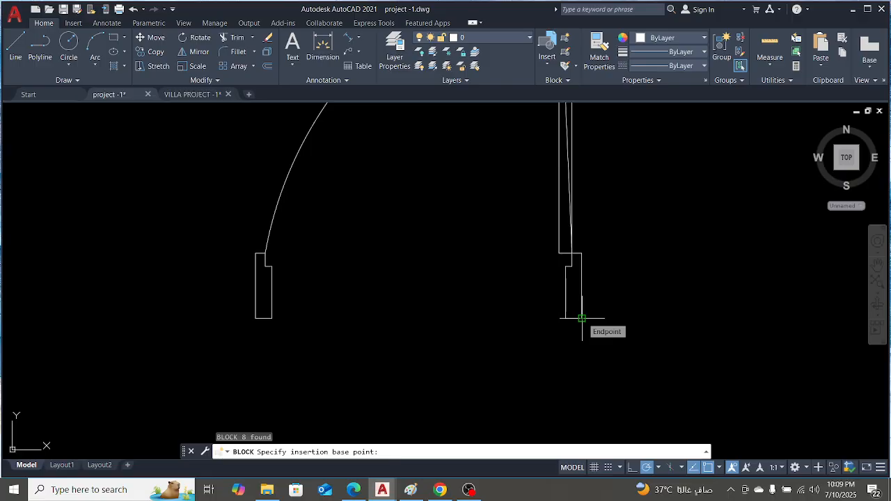
left_click(582, 318)
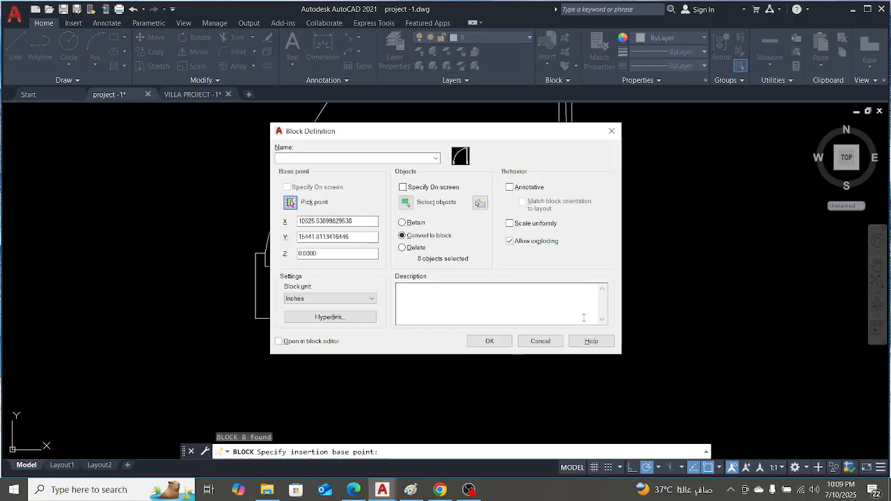
Name the block "door 800" and create it
left_click(481, 341)
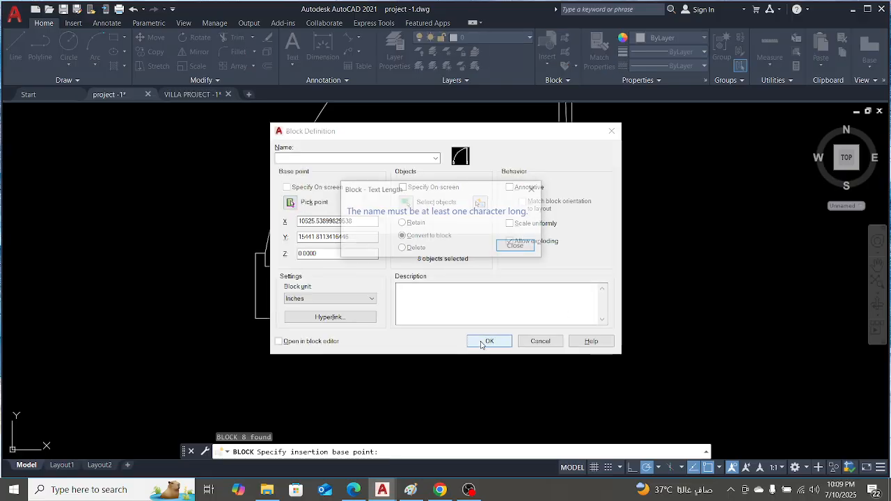
left_click(533, 189)
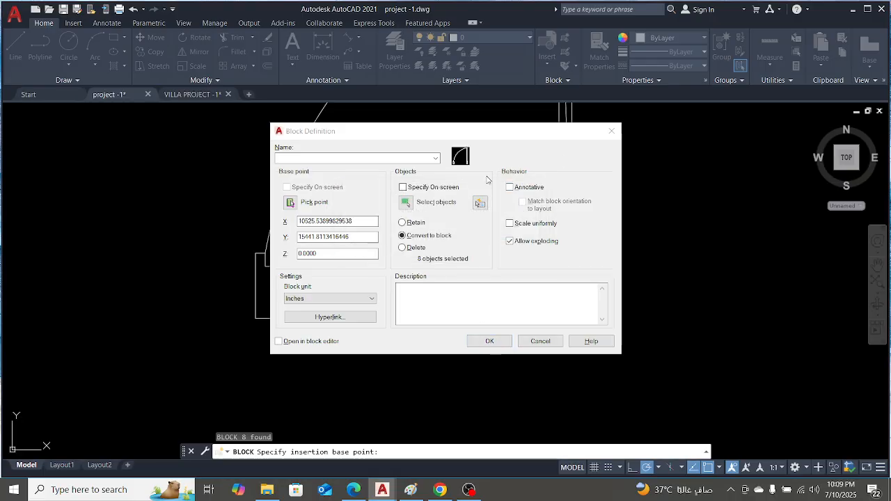
left_click(362, 160)
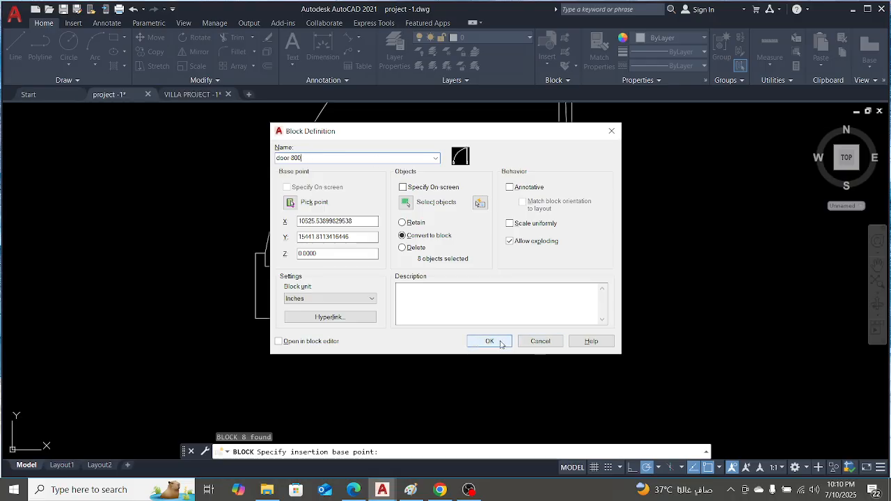
left_click(500, 344)
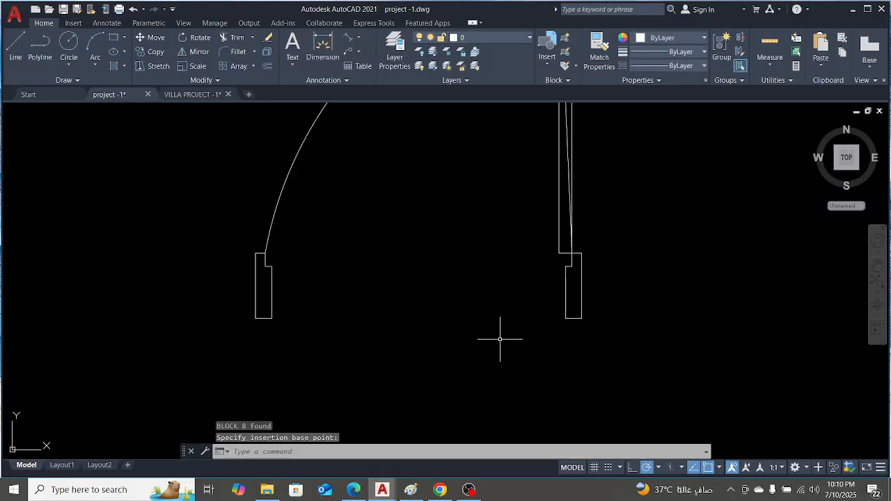
Select the new door to check that it behaves as a single block with one grip
left_click(578, 267)
left_click(581, 275)
left_click(581, 275)
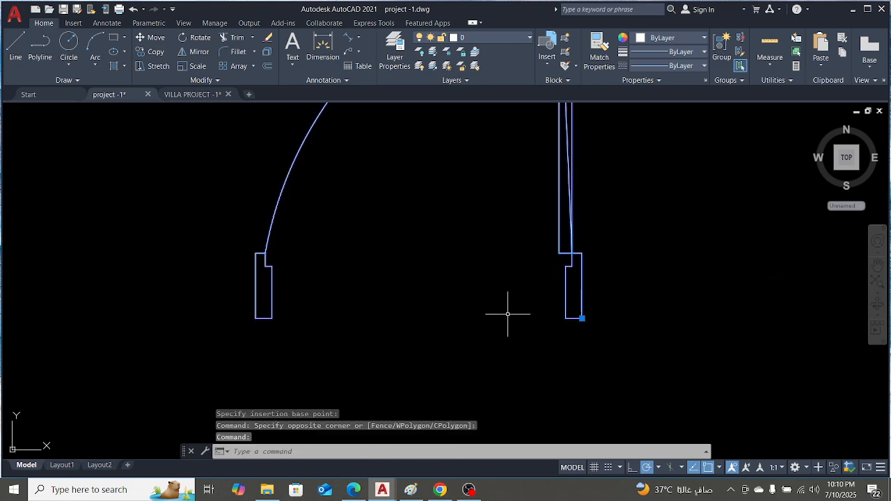
scroll(507, 313, "down", 10)
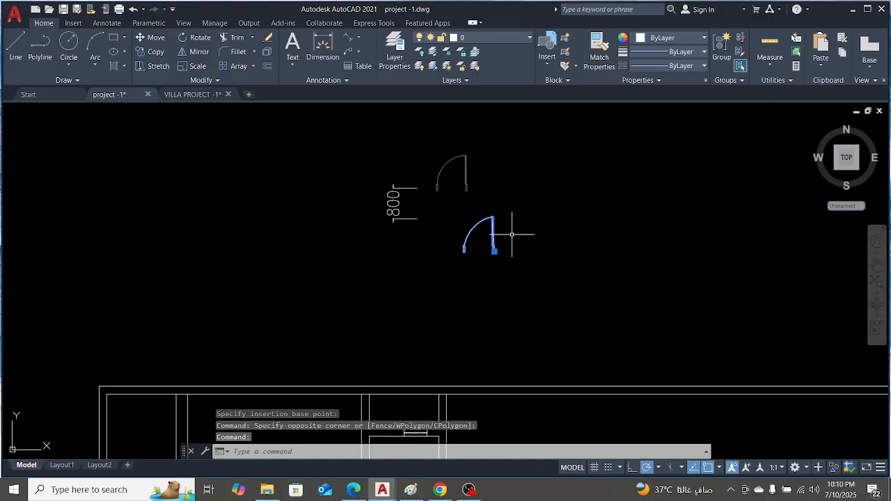
scroll(511, 234, "up", 2)
key("Escape")
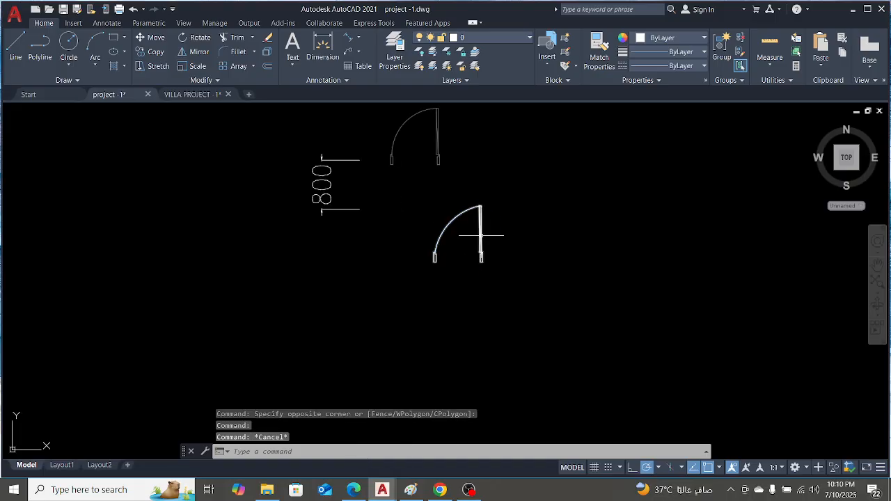
left_click(480, 235)
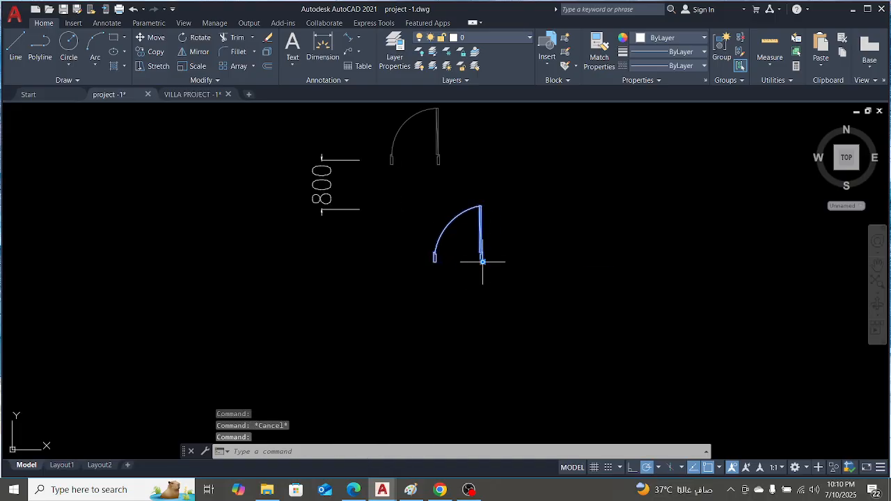
left_click(482, 261)
key("Escape")
key("Escape")
left_click(483, 221)
key("Escape")
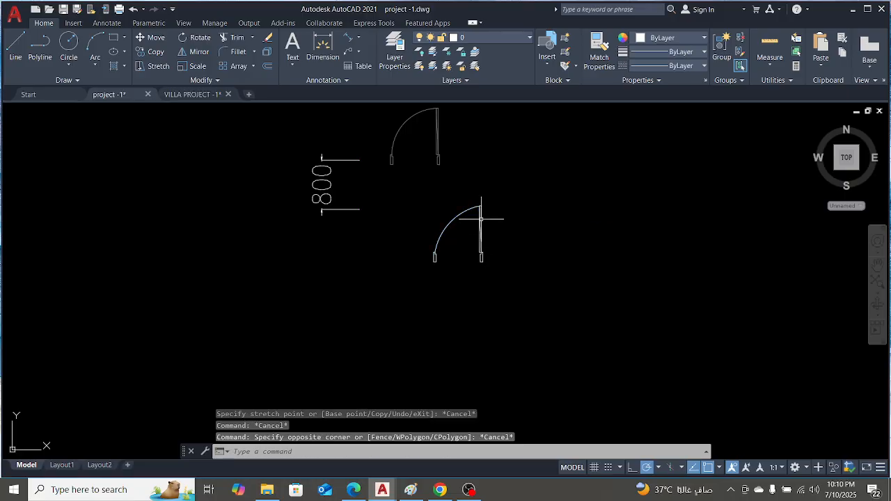
Copy the new door block by its right frame base's lower corner into the bedroom area, beside the toilet's left wall
left_click(480, 219)
type("co")
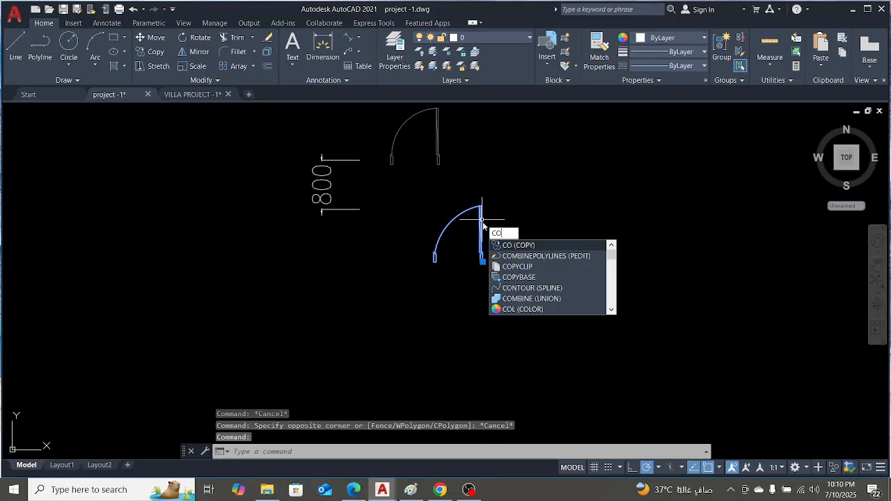
key("Return")
scroll(478, 254, "up", 5)
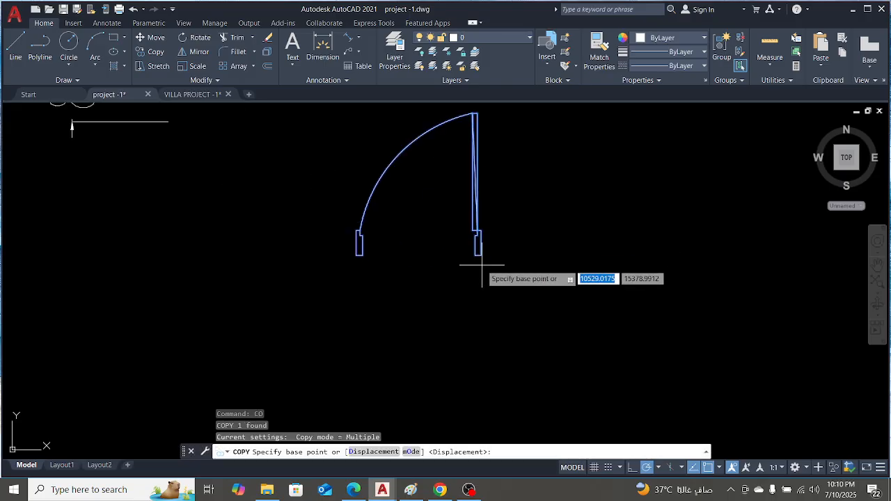
left_click(479, 249)
scroll(513, 224, "down", 5)
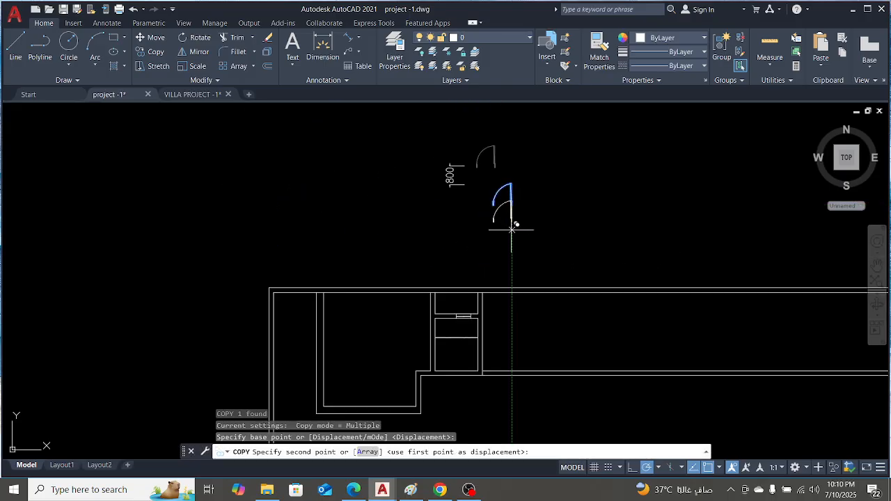
scroll(445, 368, "up", 3)
scroll(438, 327, "down", 4)
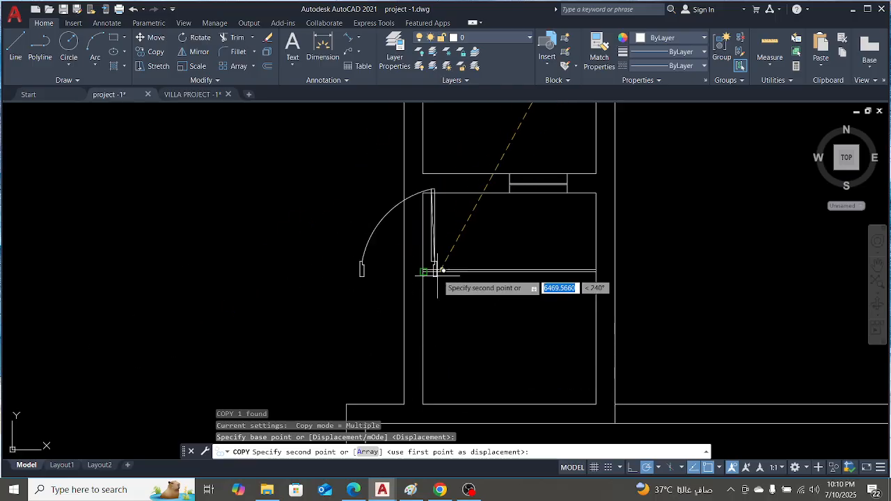
scroll(448, 304, "up", 2)
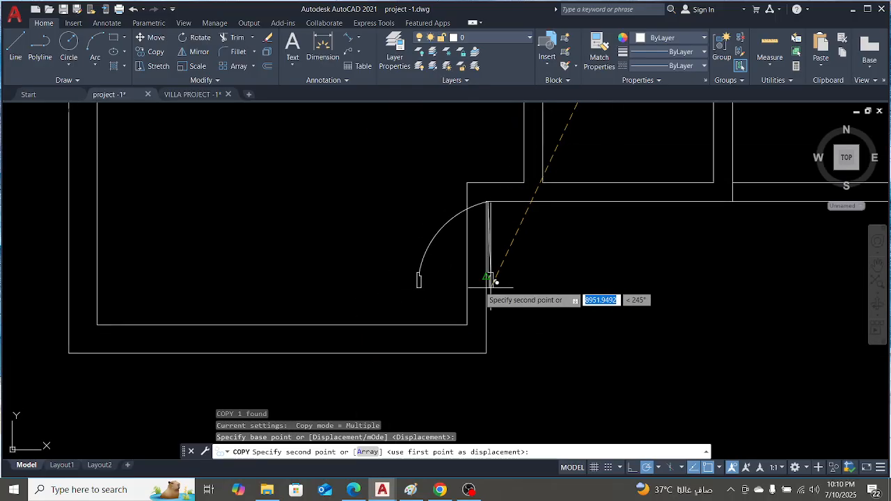
scroll(446, 299, "up", 3)
scroll(449, 250, "up", 1)
scroll(444, 245, "up", 1)
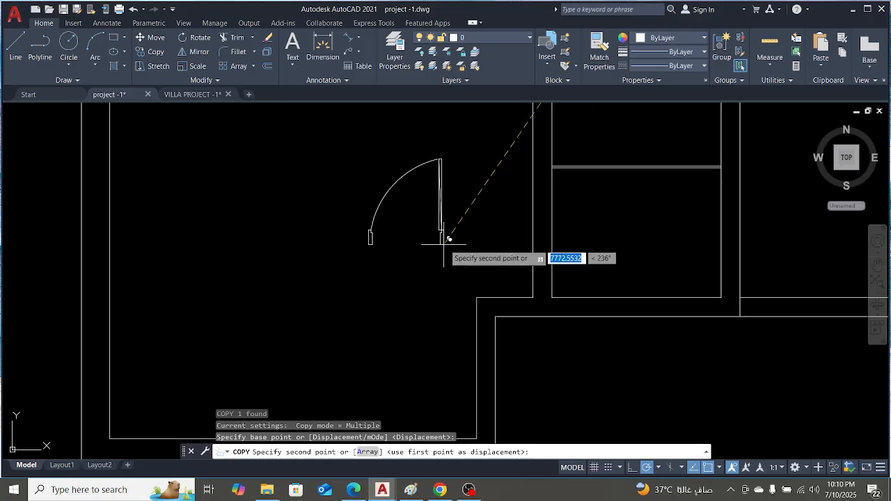
left_click(462, 248)
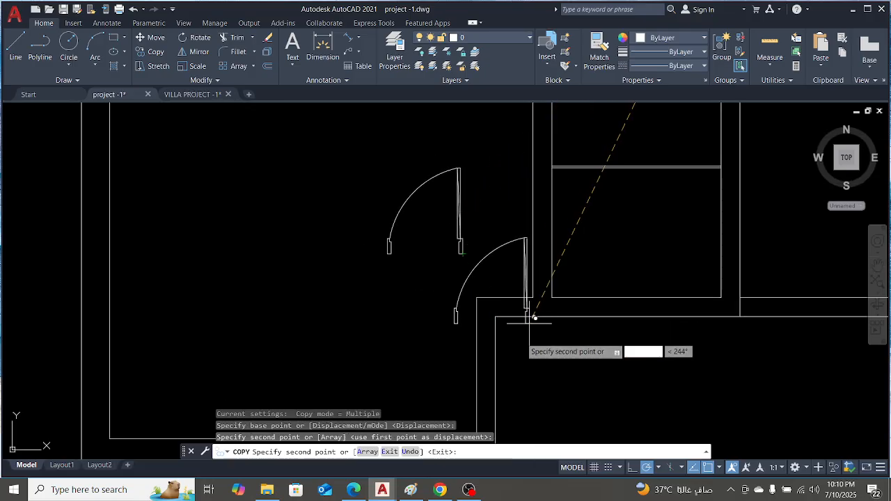
key("Escape")
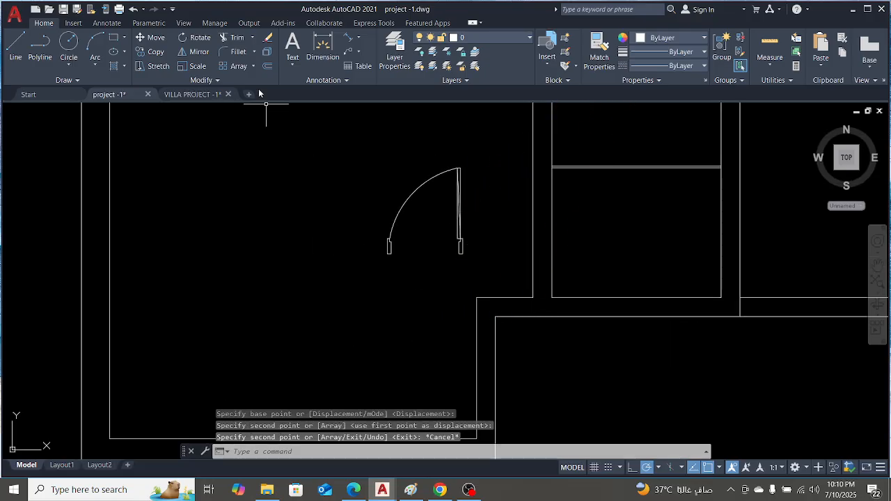
In the VILLA PROJECT -1 drawing, measure the short wall return below the toilet door with a temporary aligned dimension
left_click(189, 94)
scroll(497, 336, "down", 3)
scroll(556, 245, "up", 4)
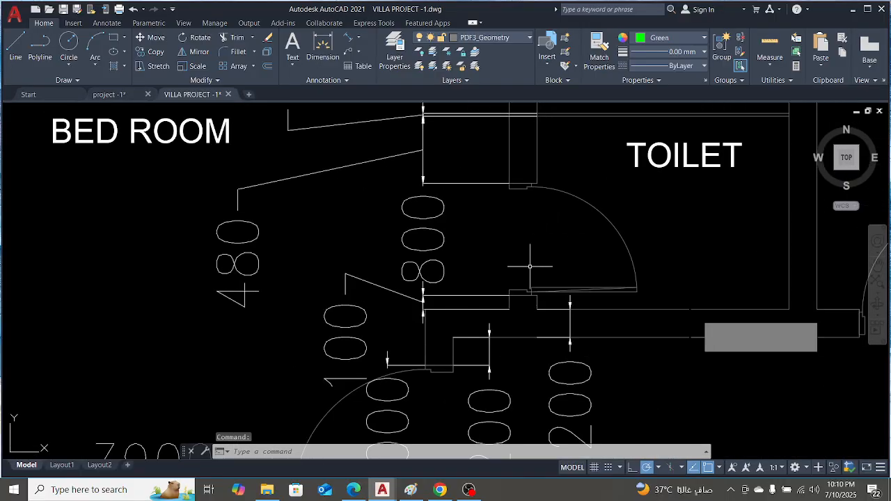
scroll(543, 300, "up", 2)
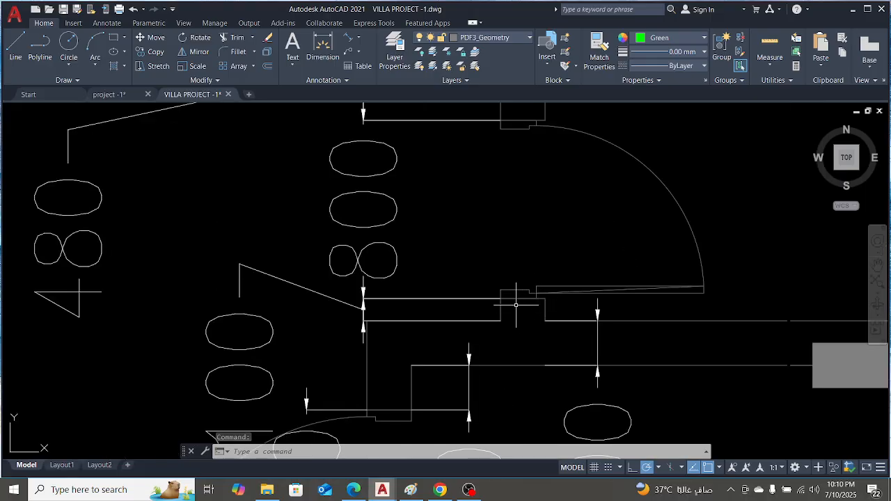
scroll(492, 336, "down", 4)
scroll(408, 319, "up", 4)
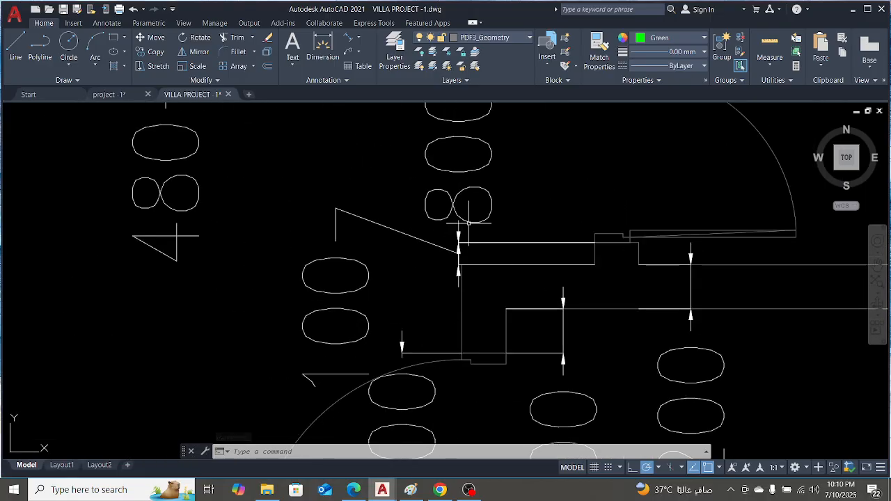
left_click(348, 37)
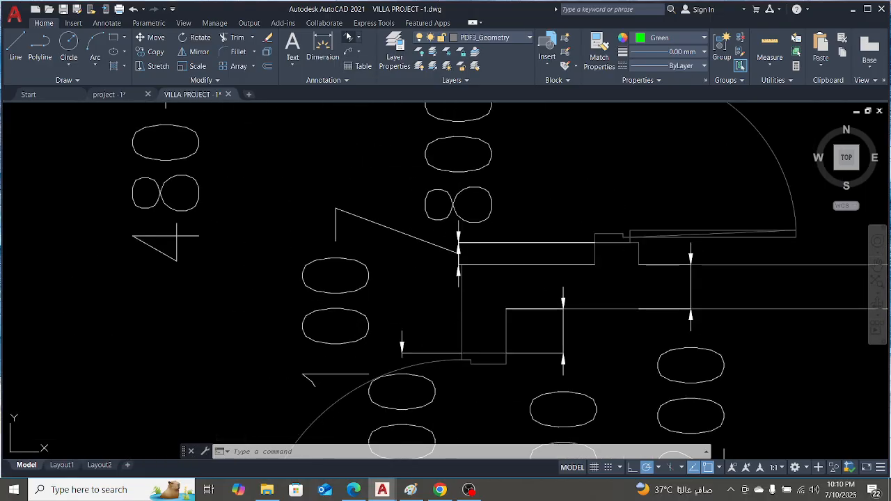
scroll(639, 264, "up", 2)
left_click(635, 261)
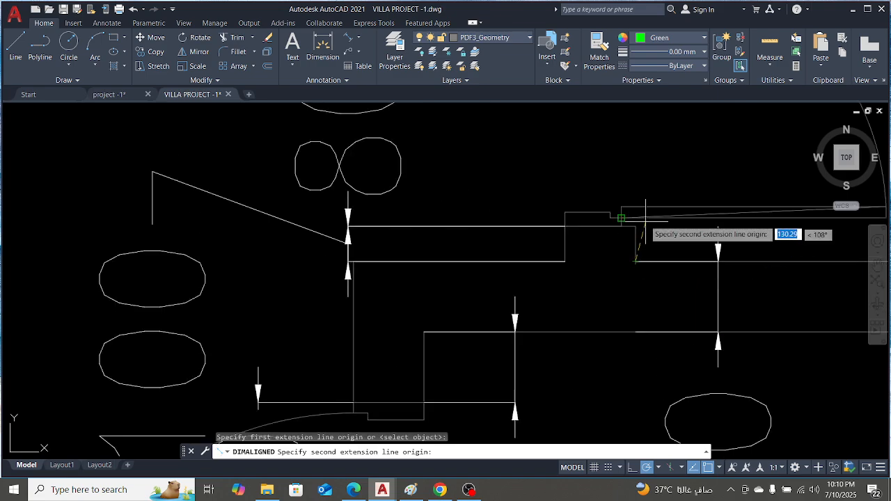
left_click(635, 226)
scroll(630, 228, "down", 2)
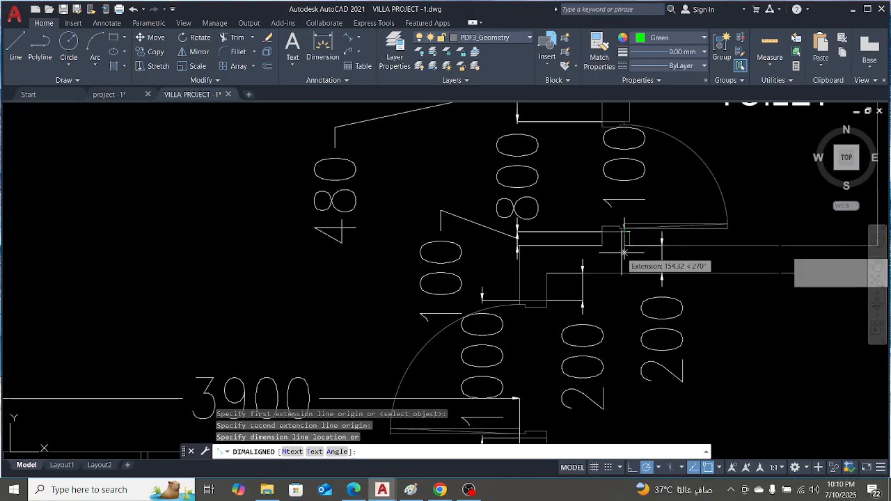
key("Escape")
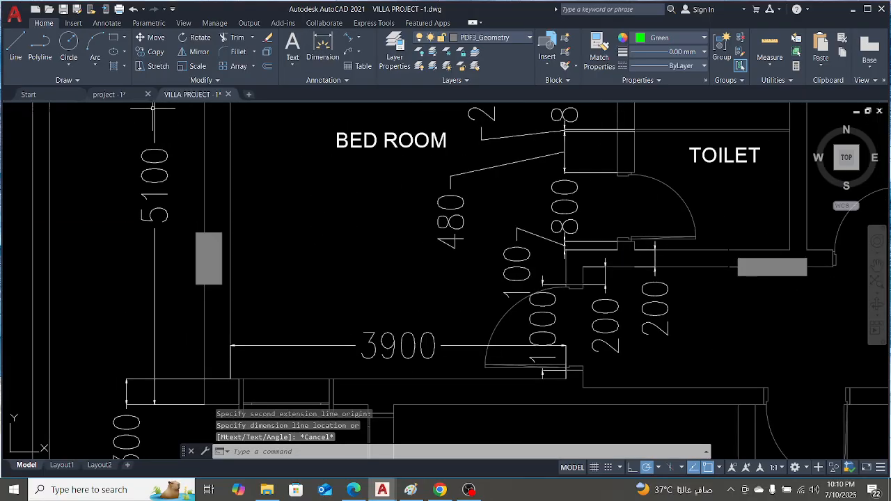
Return to the project -1 drawing at the toilet's lower-left wall corner and dismiss the browser notification
left_click(111, 94)
scroll(577, 308, "up", 2)
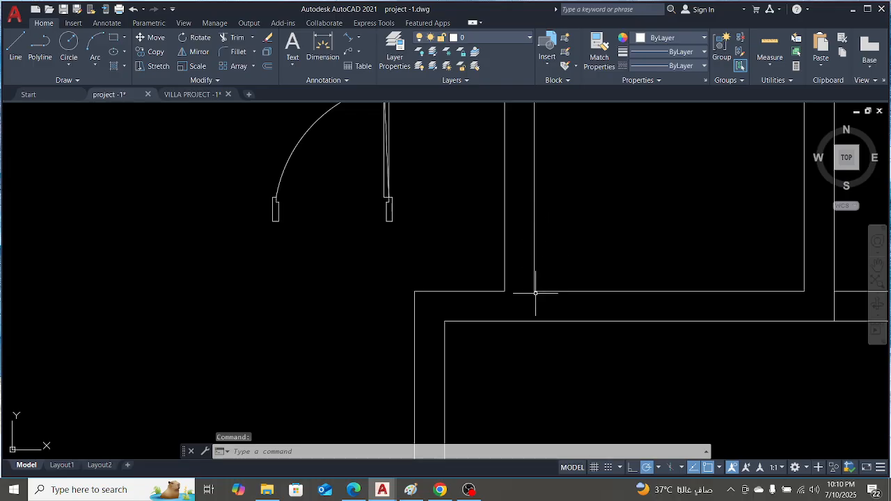
scroll(535, 295, "up", 2)
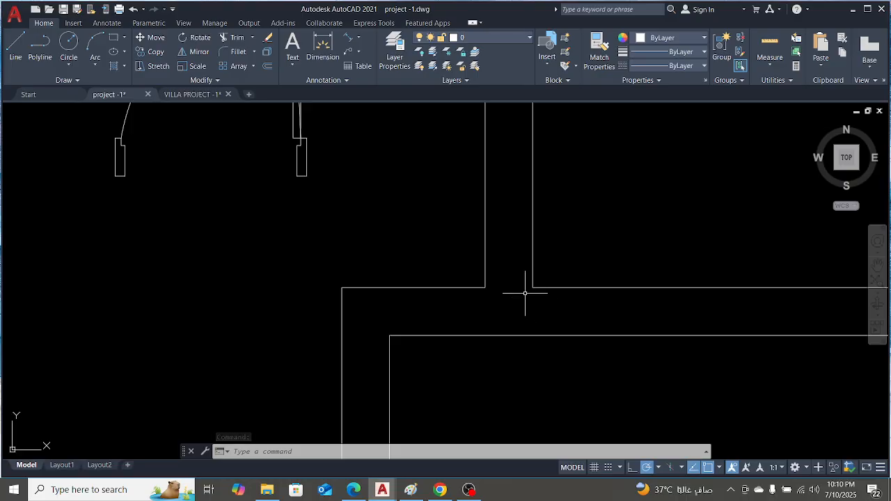
scroll(525, 293, "down", 4)
scroll(505, 291, "up", 2)
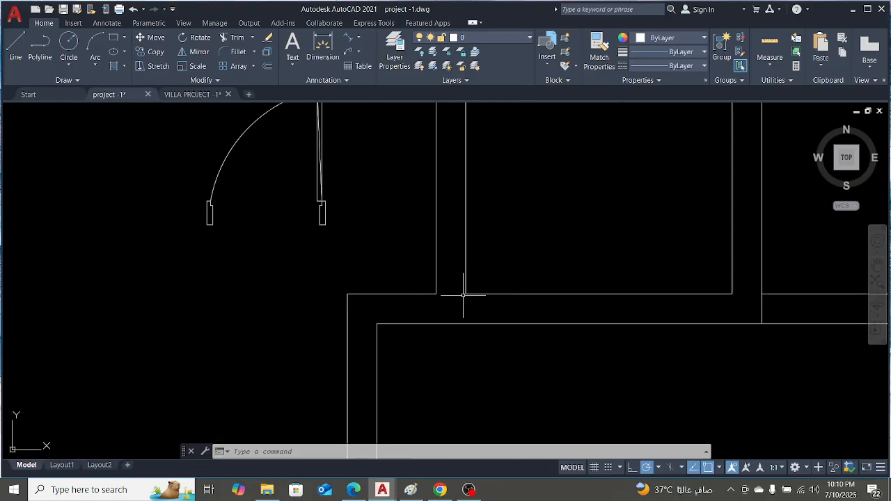
key("Escape")
key("Escape")
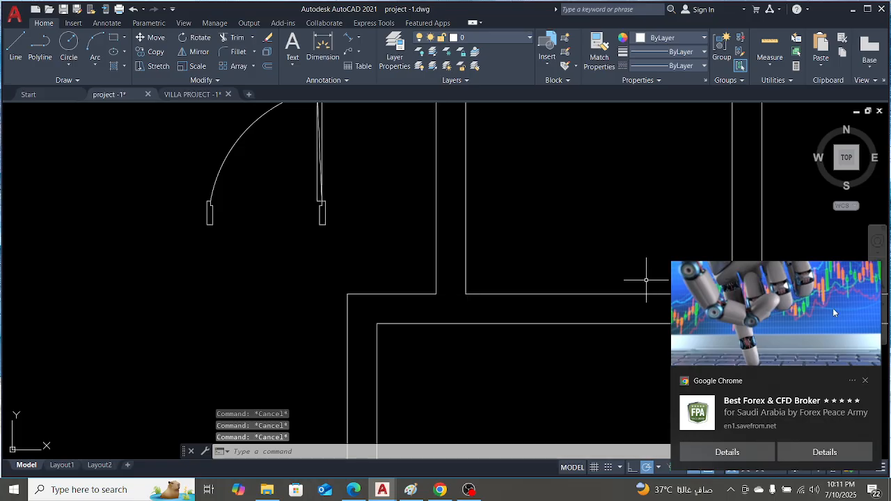
left_click(864, 380)
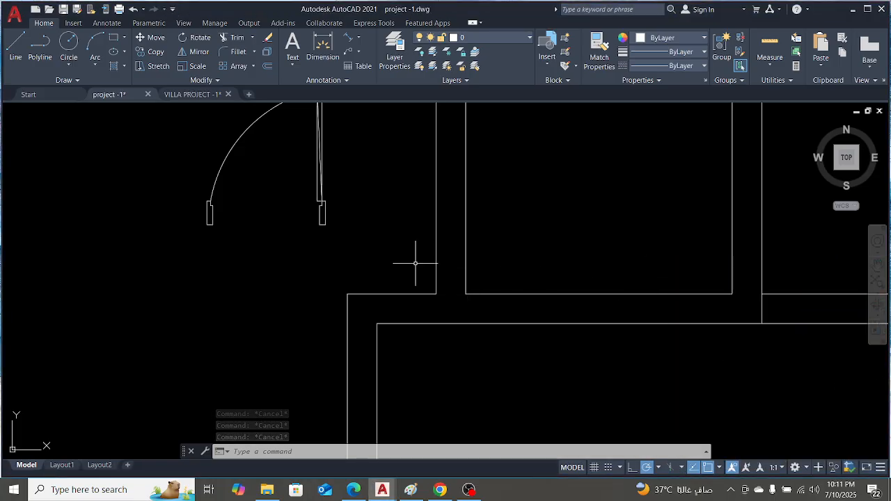
Draw a line across the lower end of the toilet's left wall, joining its inner and outer corners
type("l")
key("Return")
scroll(460, 286, "up", 4)
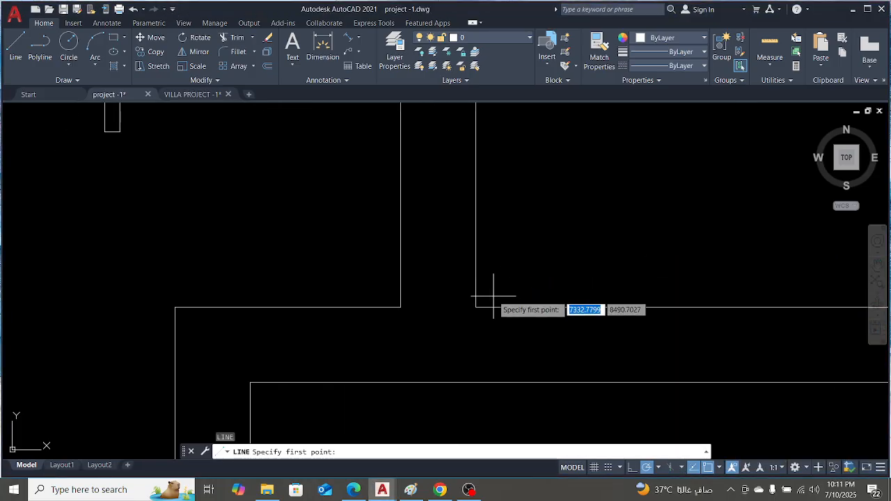
left_click(476, 306)
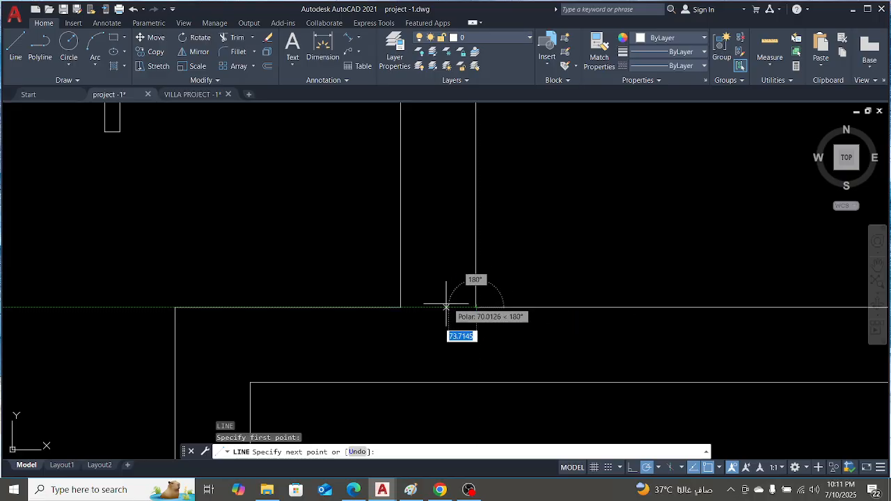
left_click(401, 306)
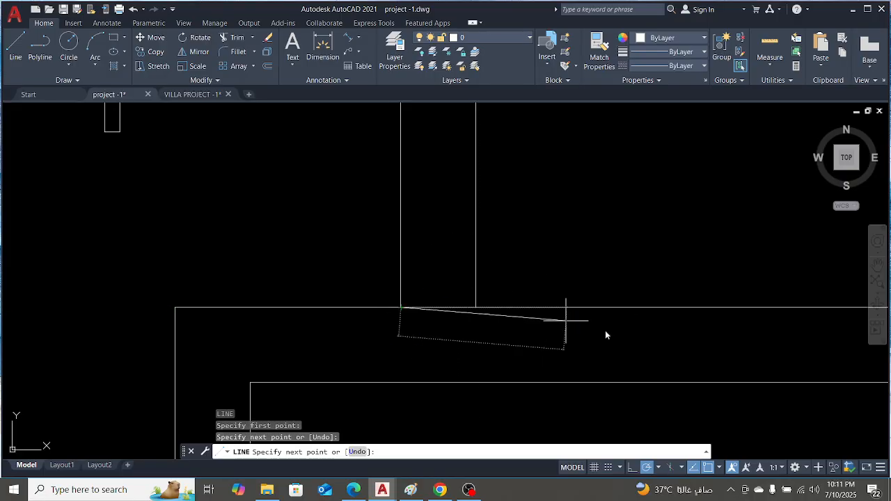
key("Escape")
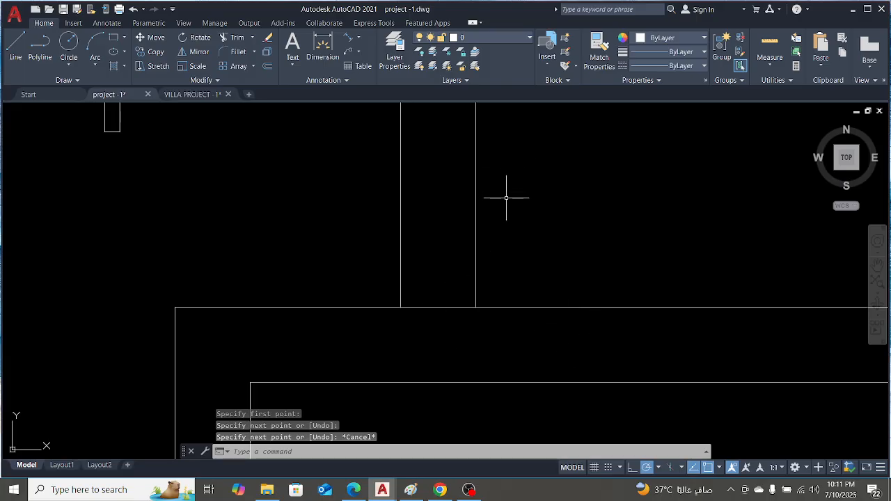
Offset the line across the wall end 100 upward into the wall and erase the original line
key("Return")
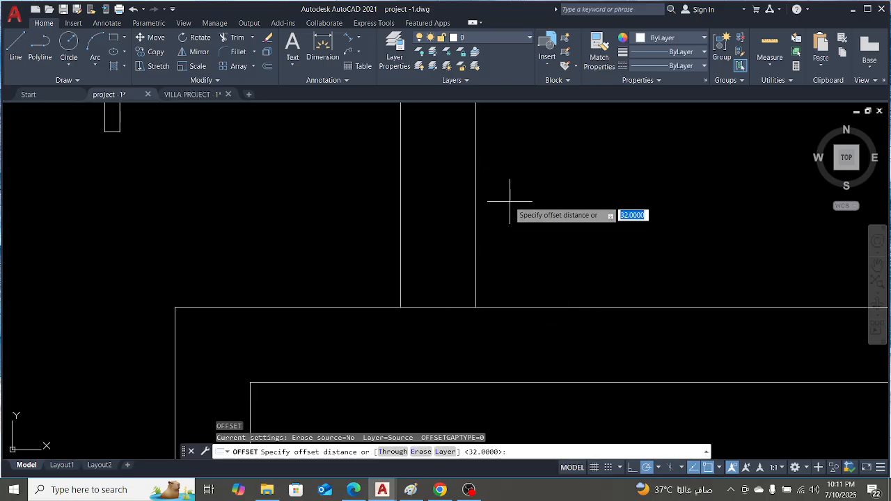
key("Return")
left_click(438, 306)
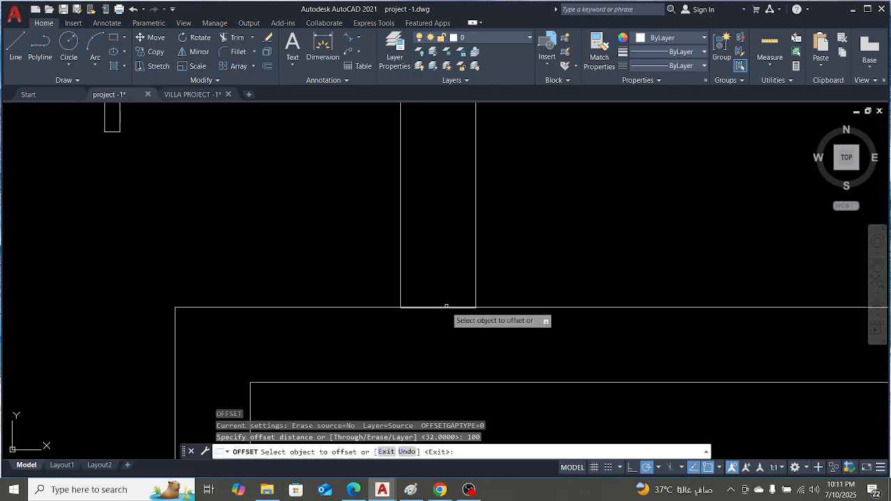
left_click(460, 269)
key("Escape")
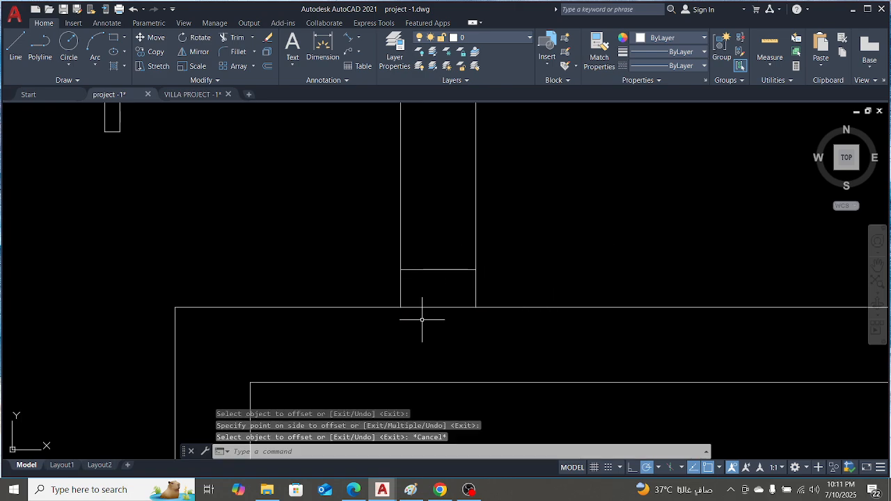
left_click(438, 307)
key("Delete")
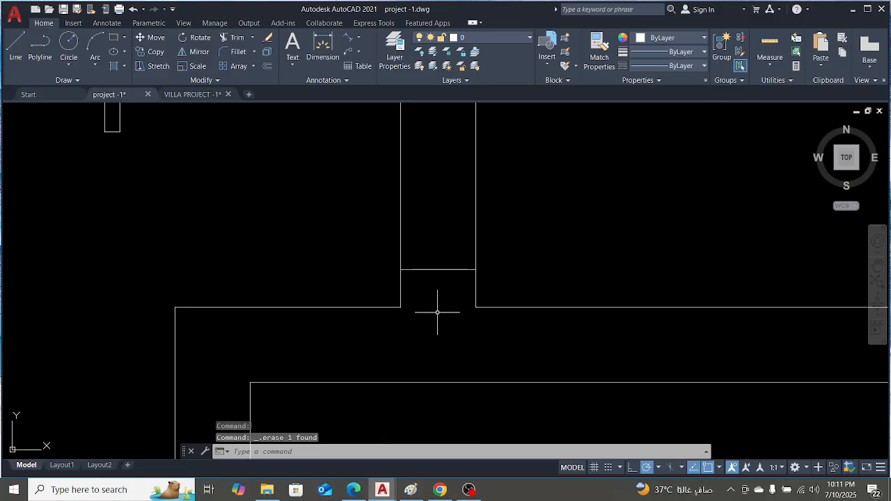
Check the toilet door's placement in the VILLA PROJECT -1 drawing and return to project -1
scroll(515, 278, "down", 6)
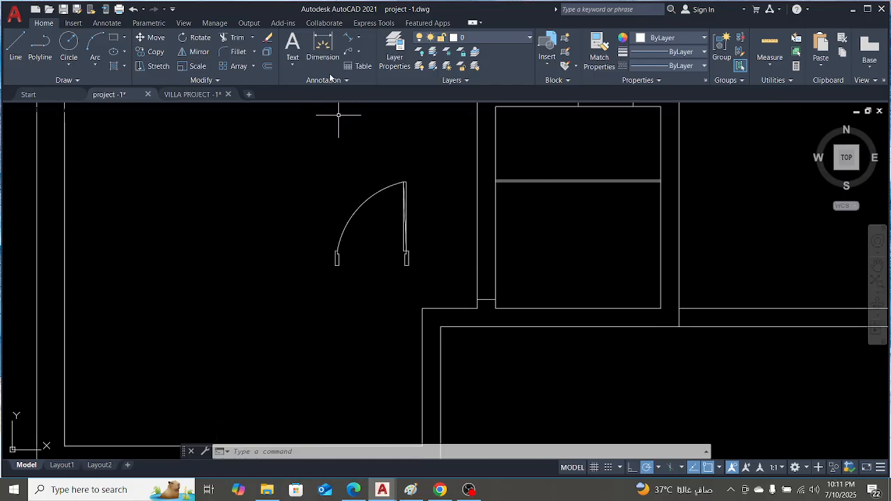
left_click(197, 97)
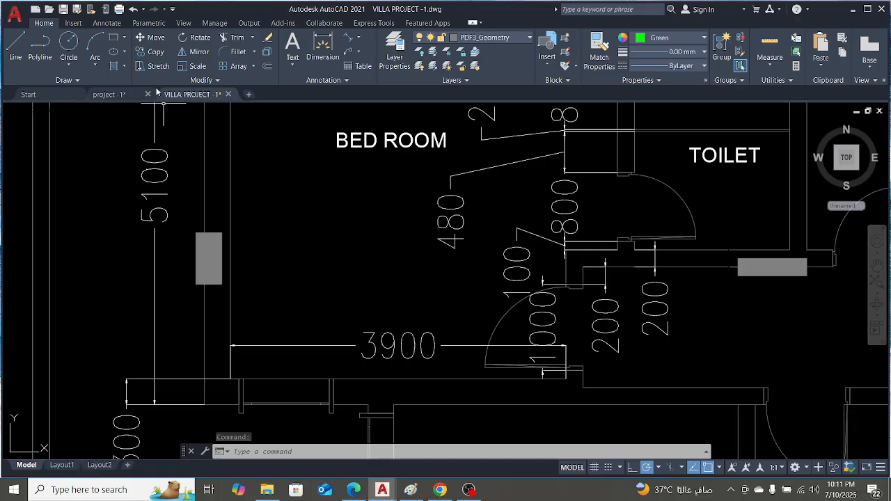
left_click(110, 93)
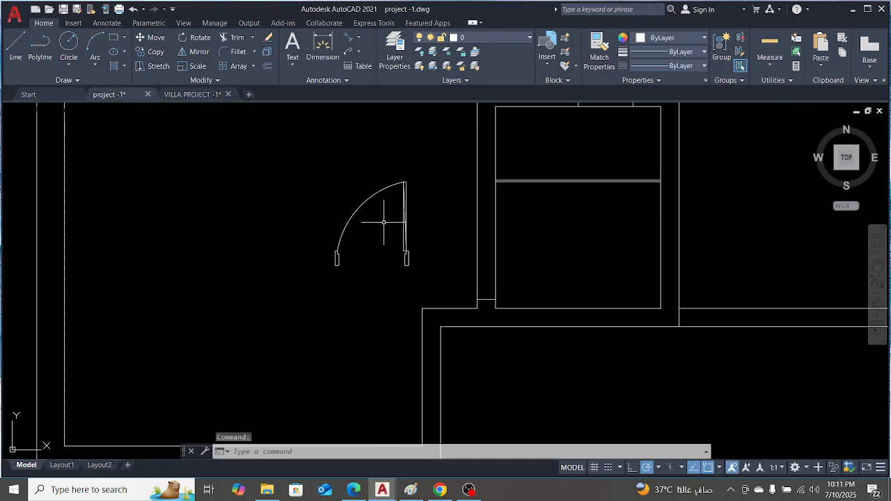
Select the door block beside the toilet wall and look up the Rotate short key in the command list in Paint
left_click(409, 221)
scroll(412, 277, "up", 2)
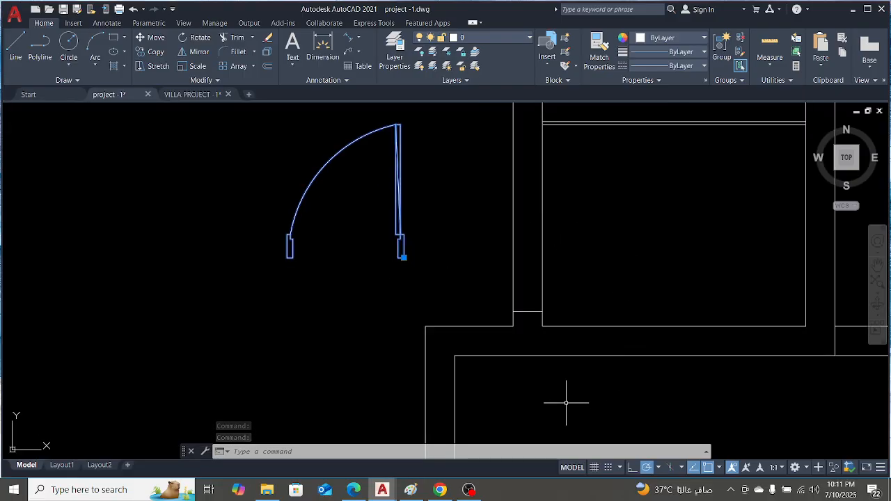
scroll(514, 216, "down", 1)
scroll(459, 226, "up", 3)
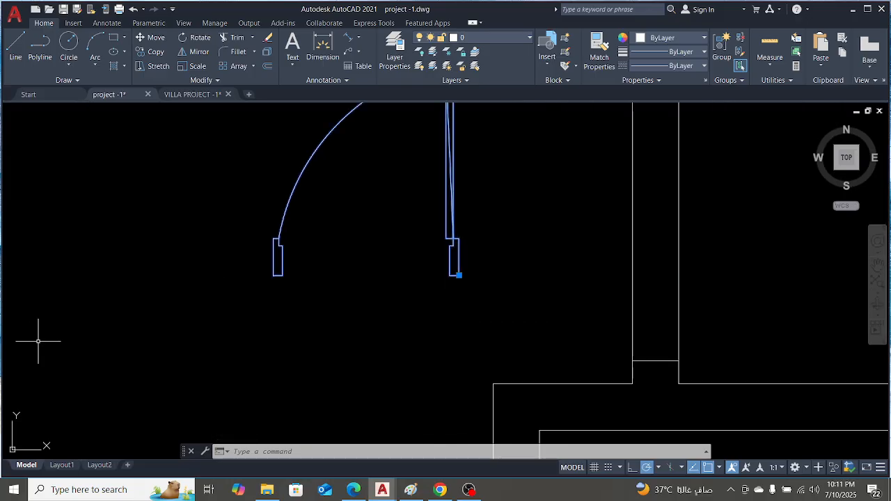
scroll(626, 303, "down", 4)
scroll(588, 294, "up", 3)
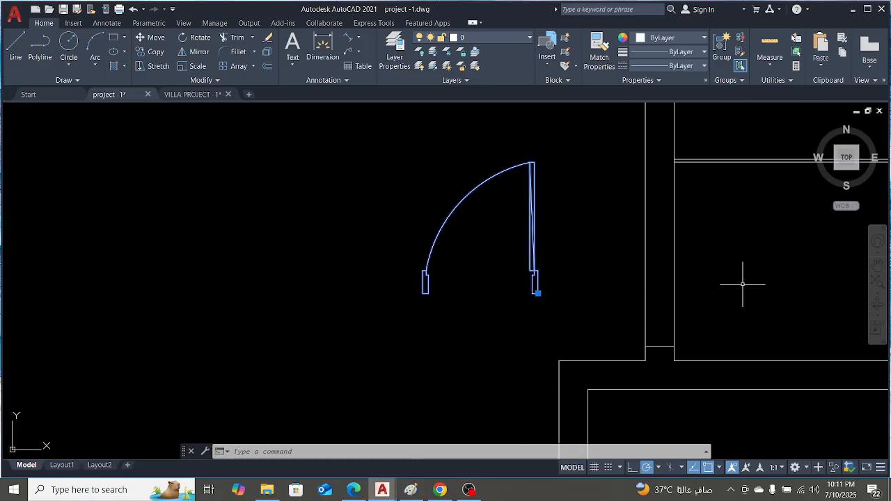
scroll(452, 261, "down", 2)
scroll(498, 275, "up", 2)
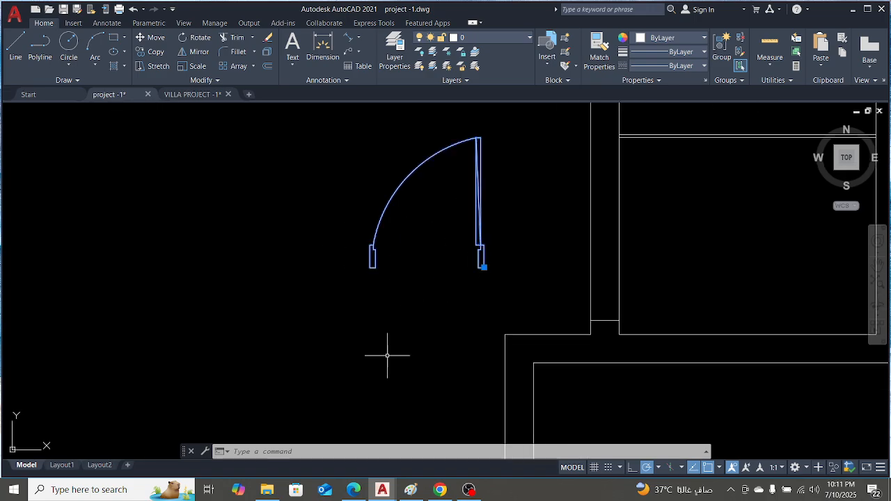
left_click(412, 489)
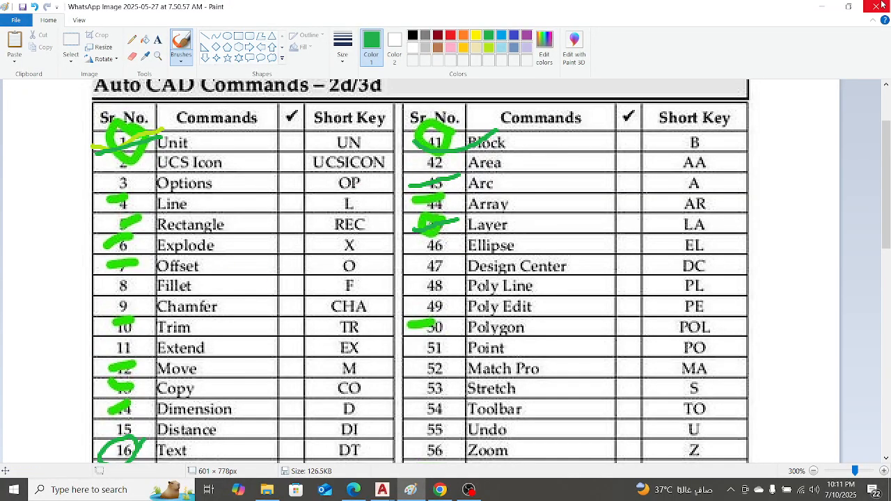
scroll(536, 381, "down", 5)
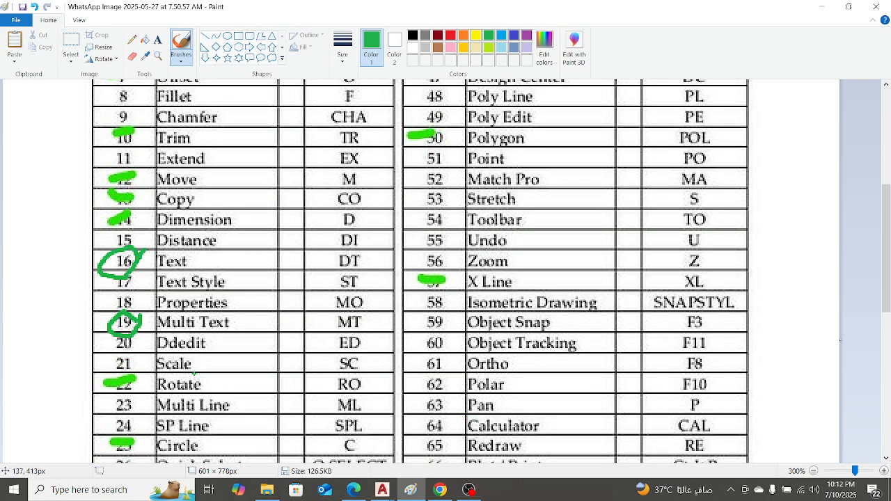
left_click(819, 8)
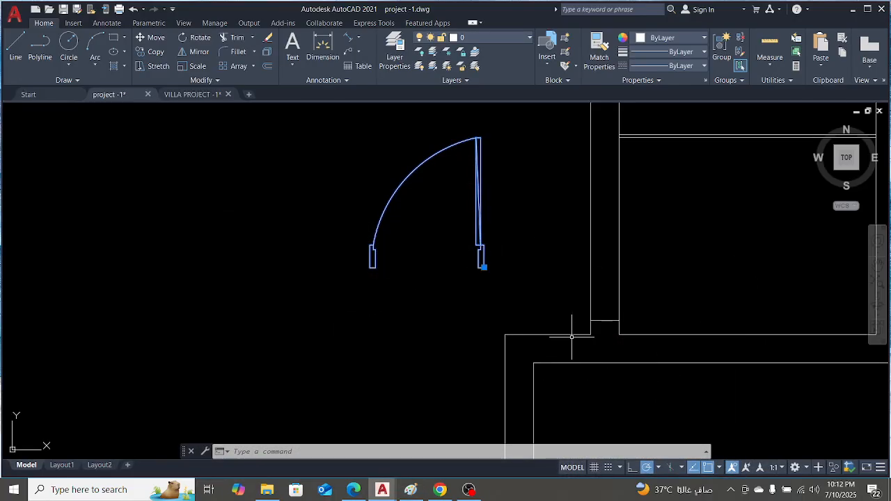
Rotate the door block 90 degrees clockwise about the outer lower corner of its hinge-side jamb
type("o")
key("Return")
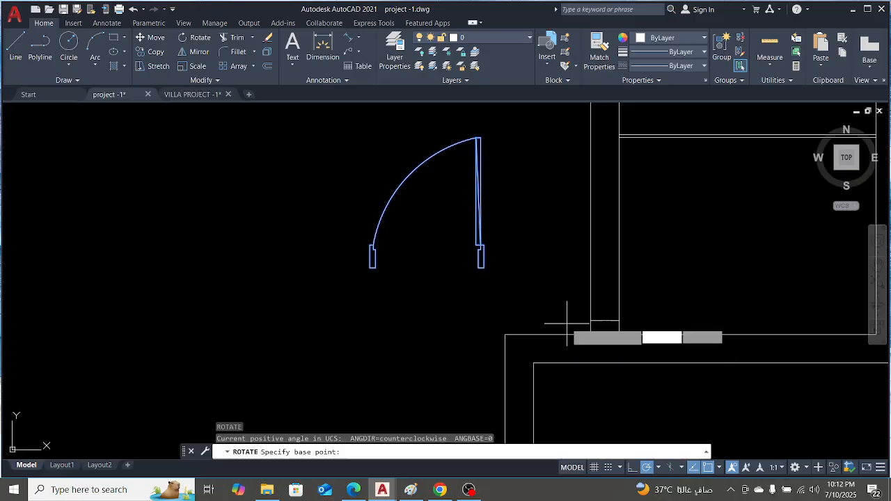
left_click(481, 265)
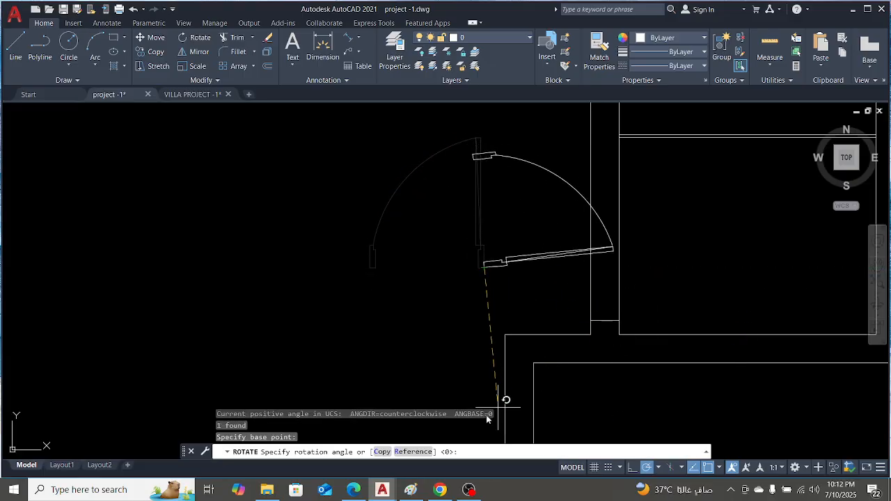
key("Return")
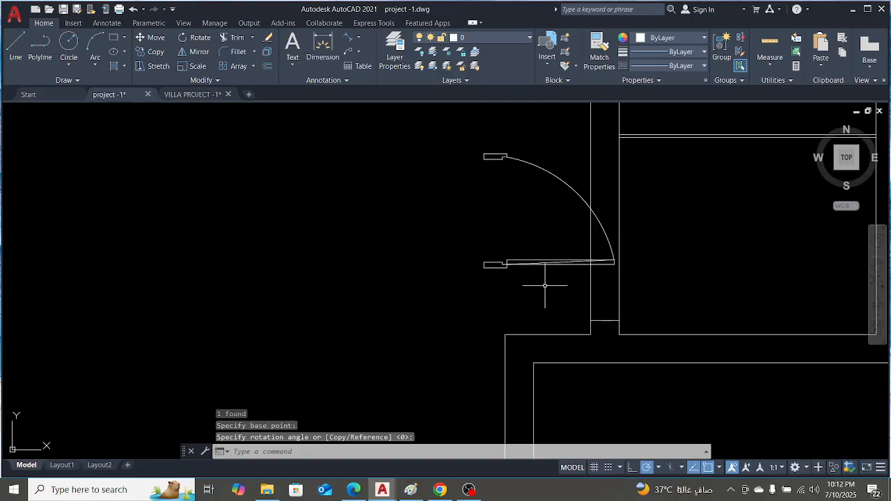
key("Escape")
Move the door block by its insertion point onto the outer end of the line across the toilet's left wall
left_click(505, 271)
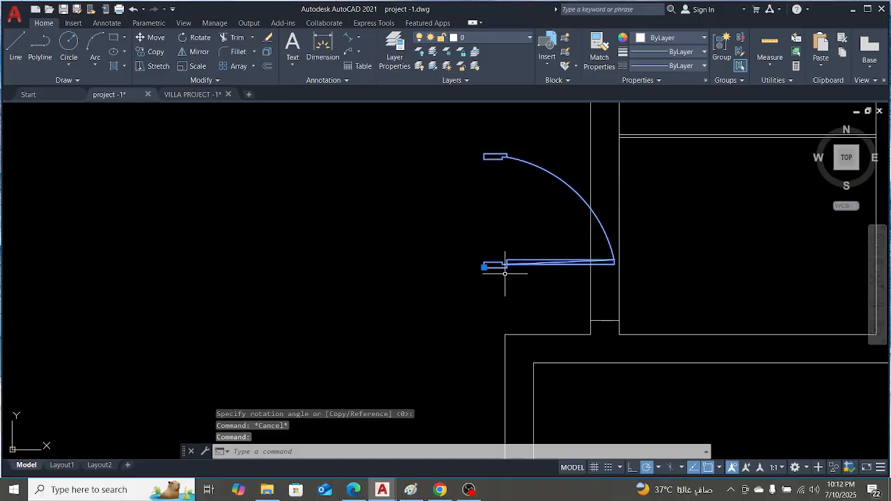
left_click(483, 266)
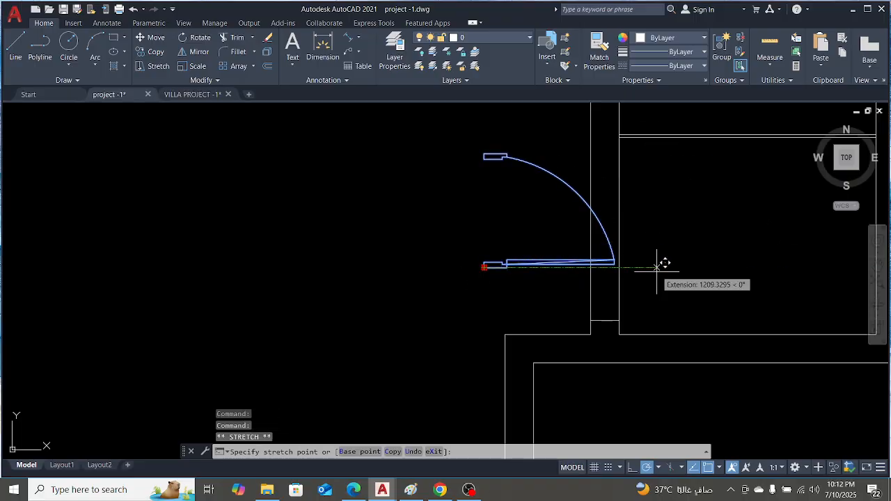
scroll(628, 294, "up", 3)
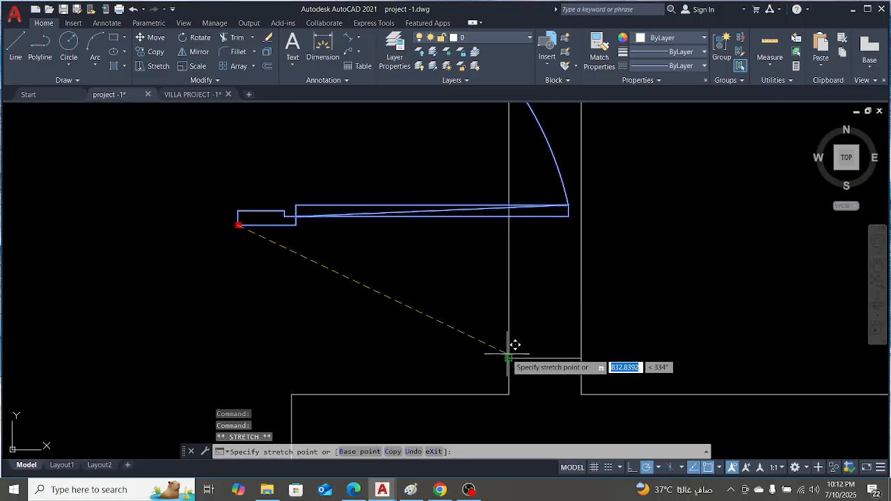
scroll(530, 332, "up", 2)
scroll(530, 332, "up", 1)
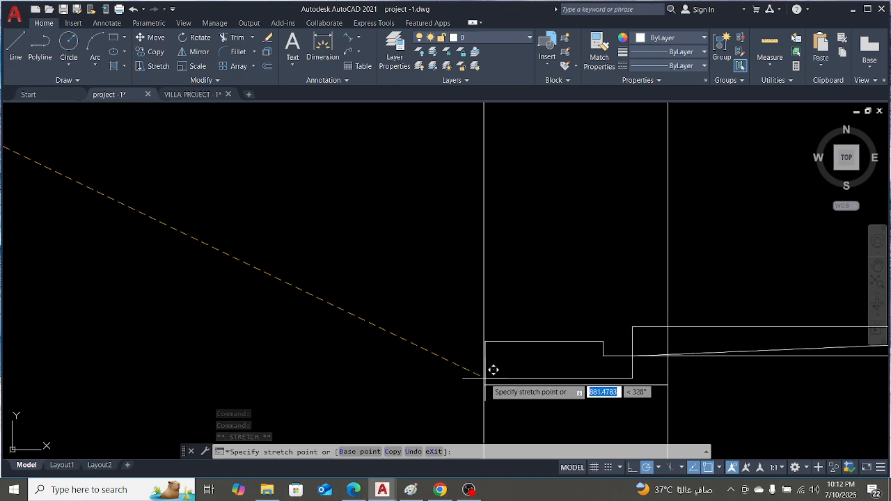
left_click(483, 385)
scroll(537, 265, "down", 3)
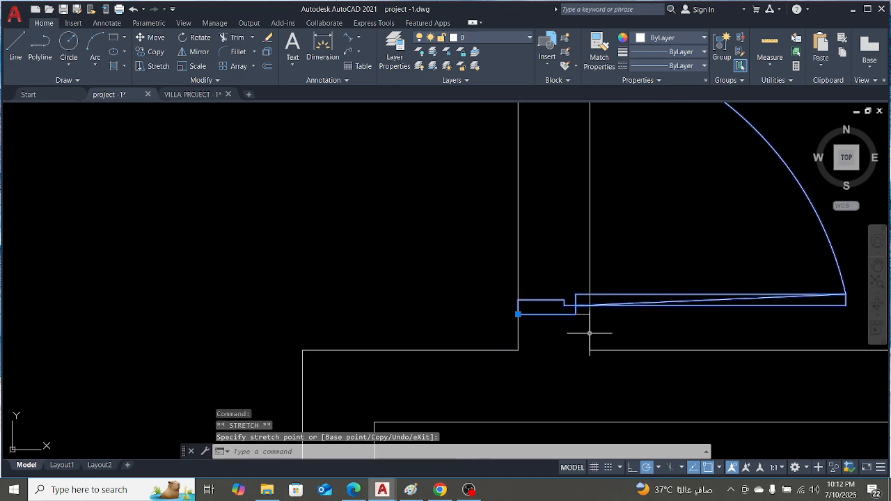
key("Escape")
Inspect the door's jambs in the wall, compare them with the toilet door in VILLA PROJECT -1, and return to project -1
scroll(533, 302, "down", 2)
scroll(550, 313, "up", 5)
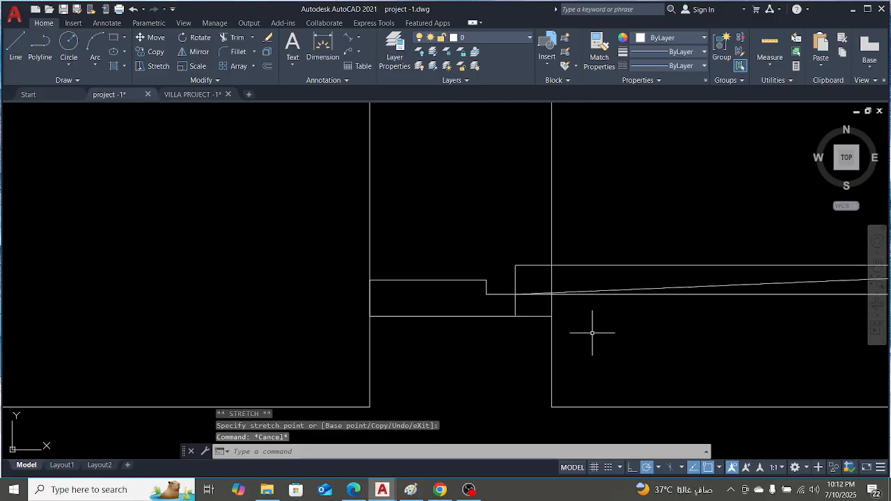
left_click(486, 284)
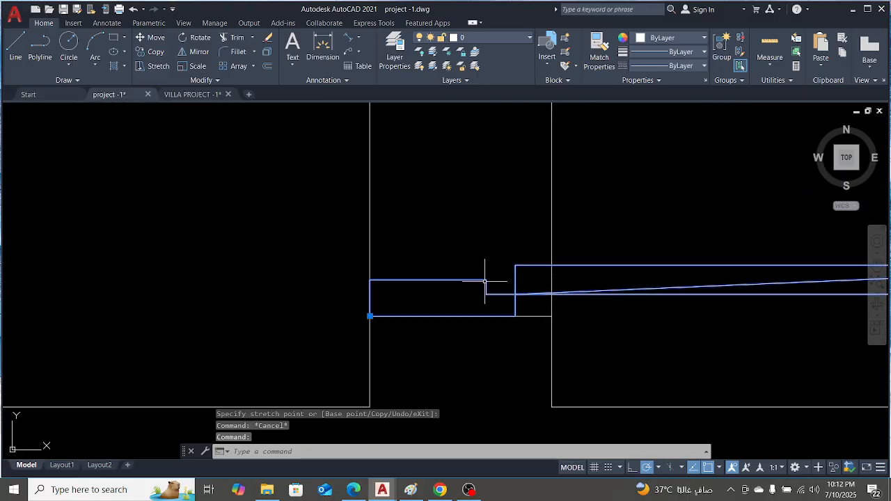
scroll(526, 286, "down", 1)
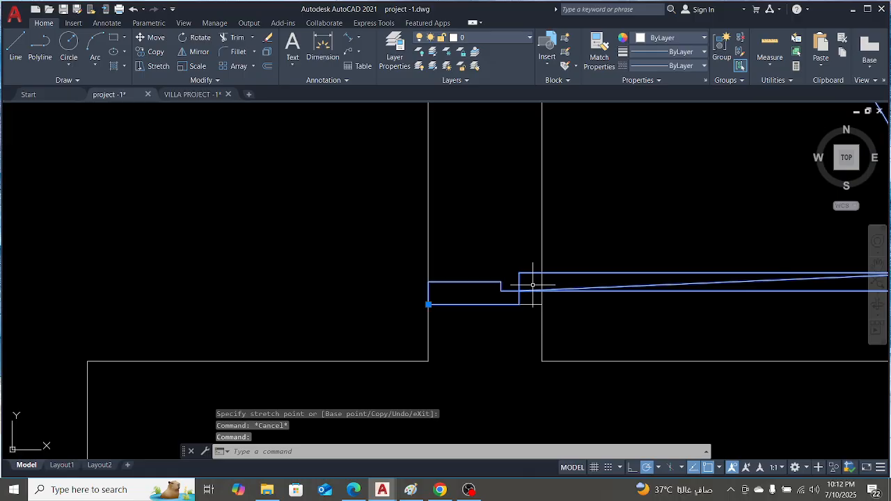
scroll(533, 286, "down", 3)
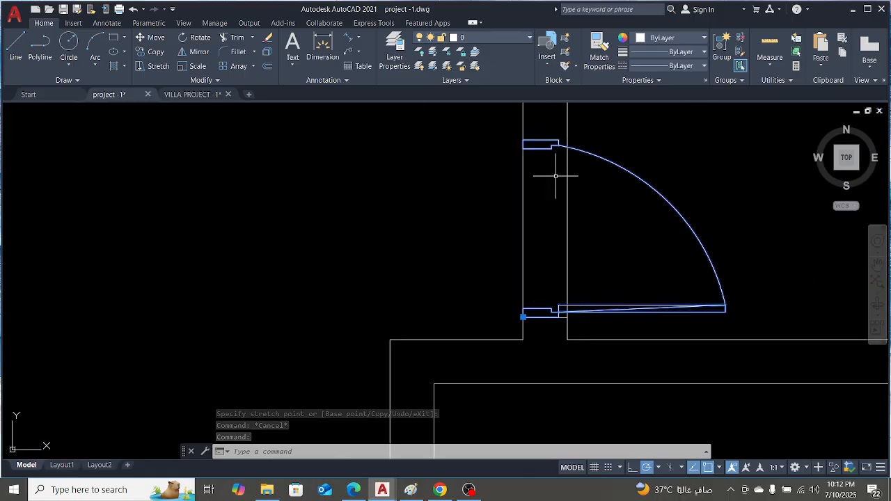
scroll(563, 170, "down", 1)
scroll(535, 181, "up", 6)
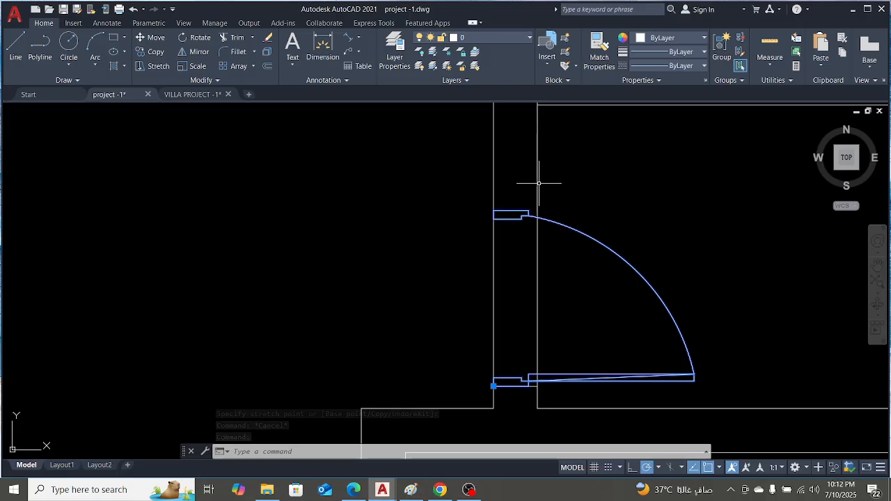
left_click(192, 94)
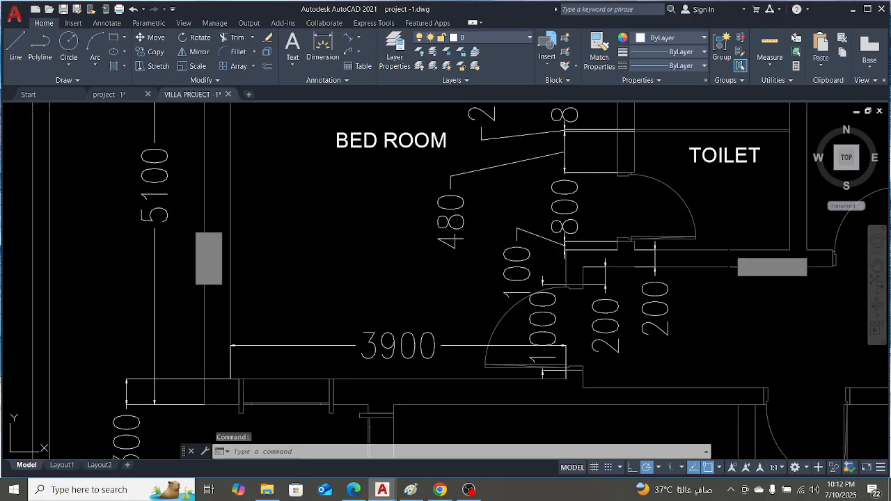
scroll(537, 293, "down", 6)
scroll(588, 322, "up", 4)
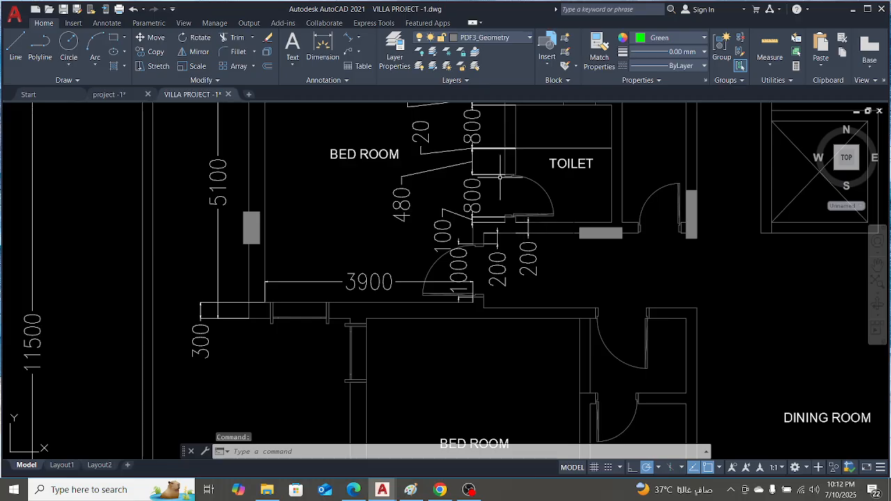
scroll(508, 177, "up", 6)
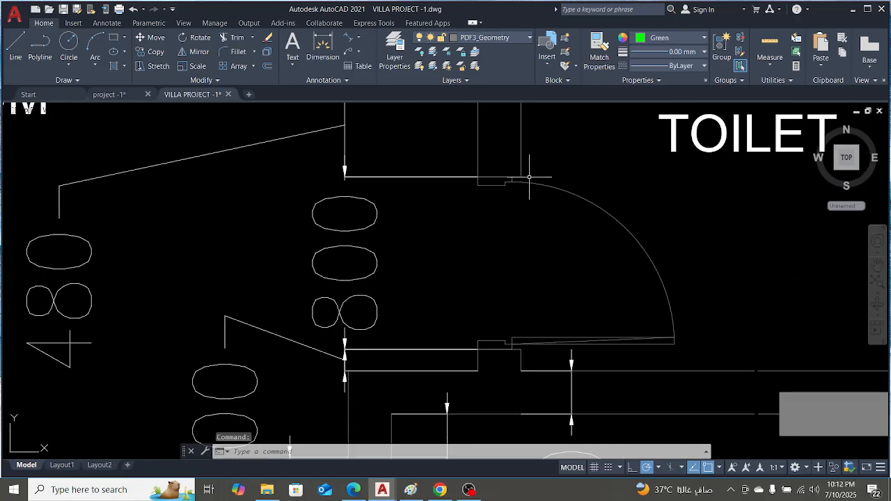
left_click(100, 96)
key("Escape")
Draw a line across the toilet's left wall along the door's upper jamb, from the outer to the inner wall face
scroll(476, 216, "down", 5)
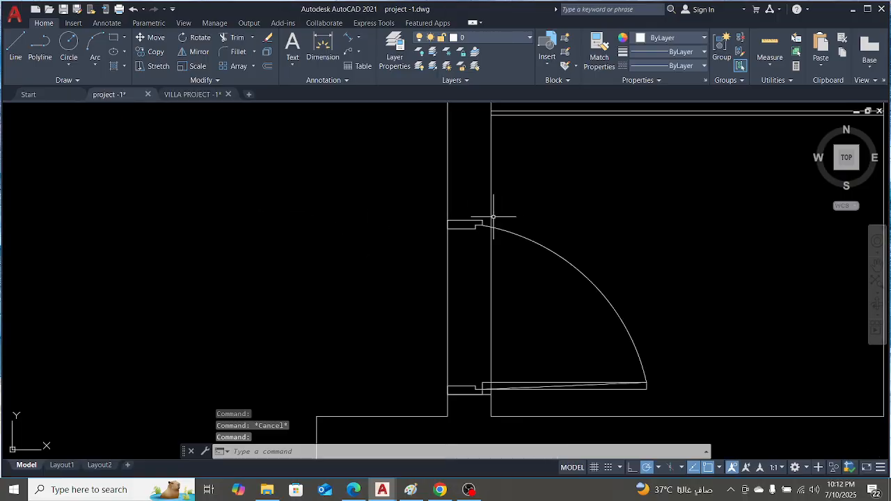
scroll(481, 219, "up", 5)
type("l")
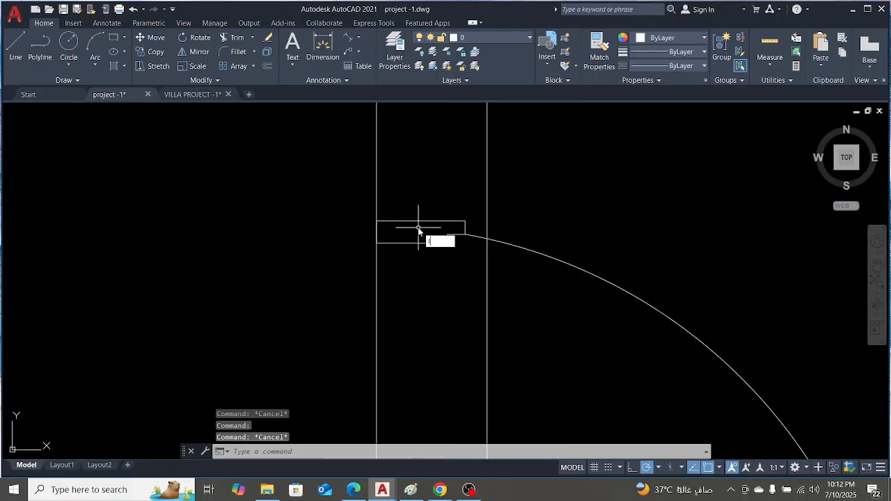
key("Return")
scroll(449, 221, "up", 4)
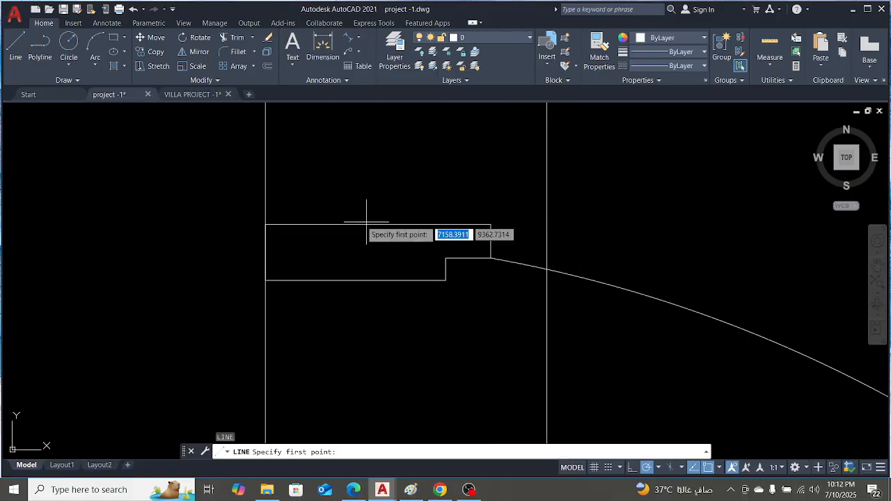
left_click(268, 224)
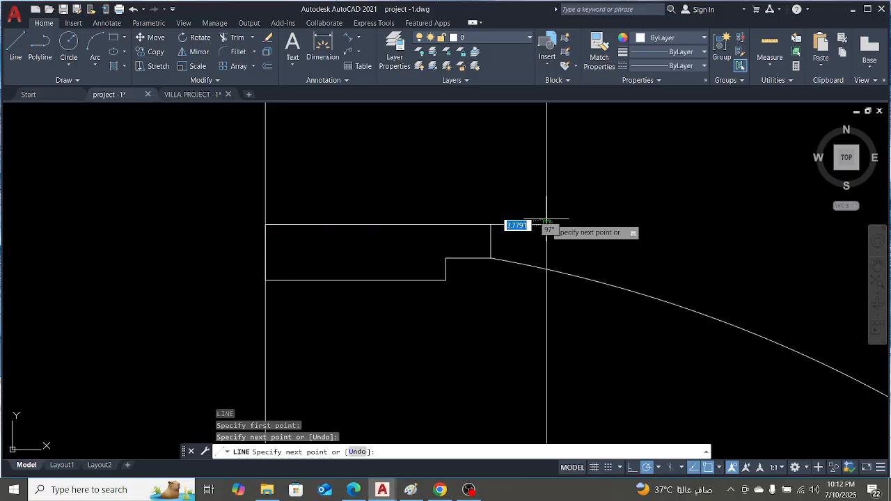
key("Escape")
Trim both lines of the toilet's left wall between the door's upper and lower jambs to open the doorway
scroll(563, 149, "down", 4)
scroll(567, 223, "down", 2)
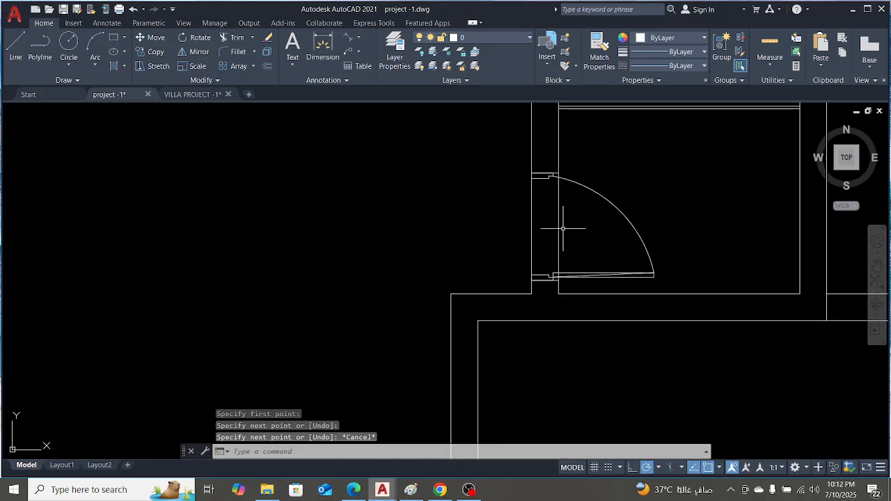
scroll(547, 288, "up", 4)
scroll(573, 267, "up", 2)
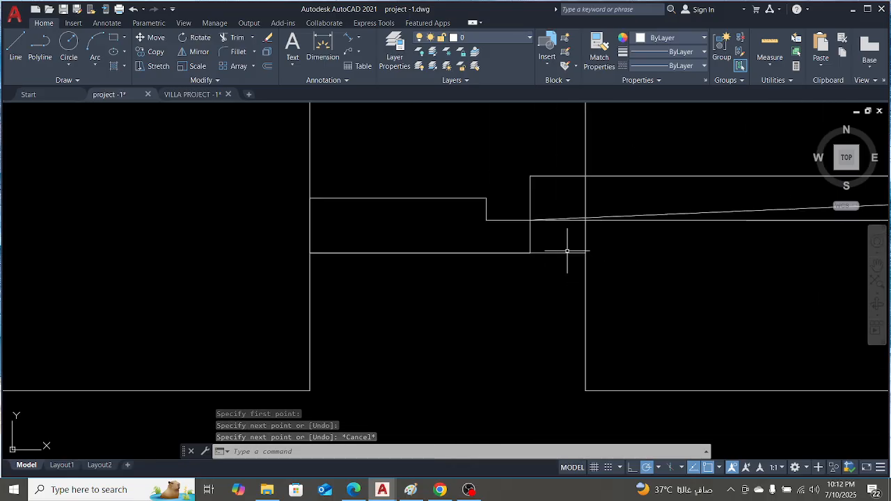
scroll(577, 279, "down", 2)
scroll(468, 224, "down", 2)
key("Escape")
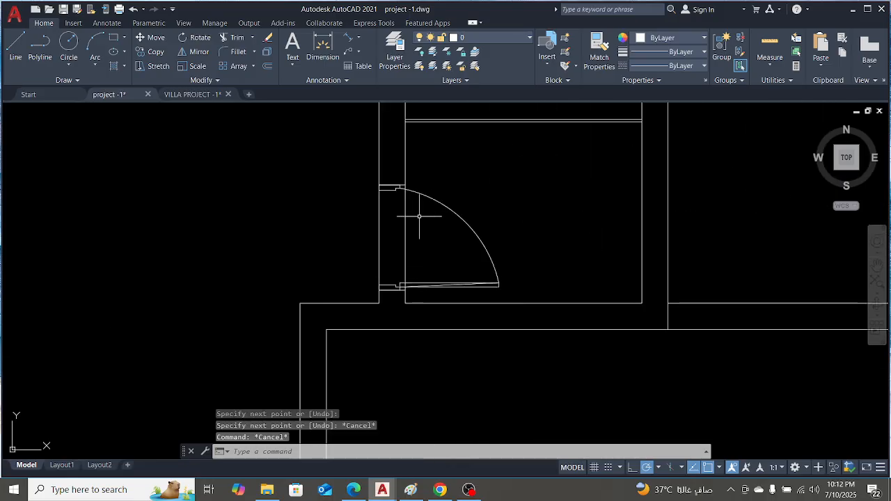
type("t or")
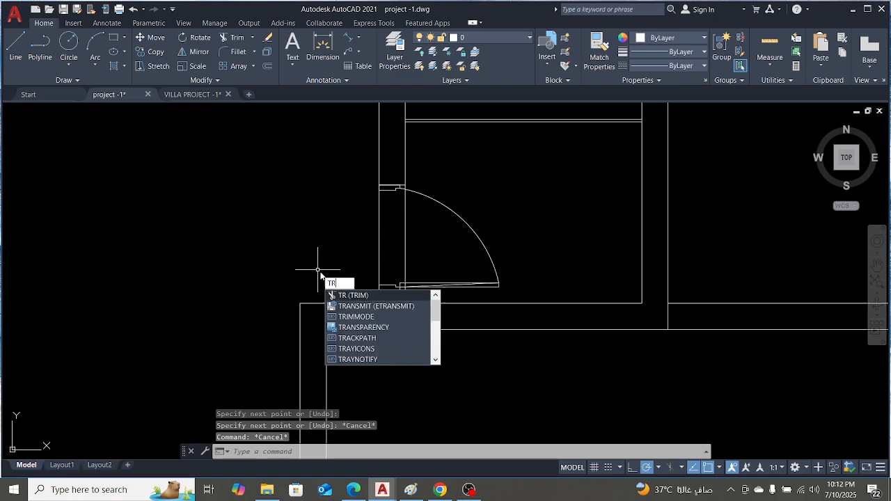
key("Return")
left_click(362, 238)
key("Return")
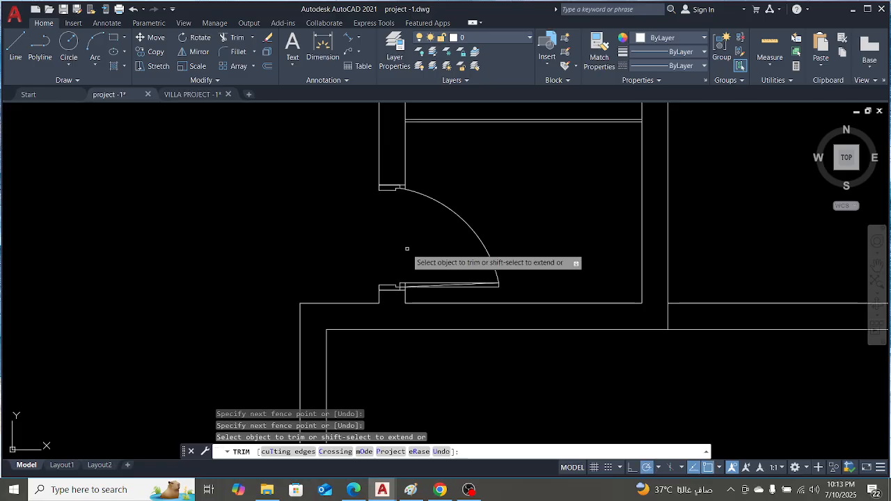
Trim the leftover pieces of the toilet wall's inner face line at the door's upper and lower jambs
scroll(391, 229, "up", 3)
scroll(401, 194, "up", 5)
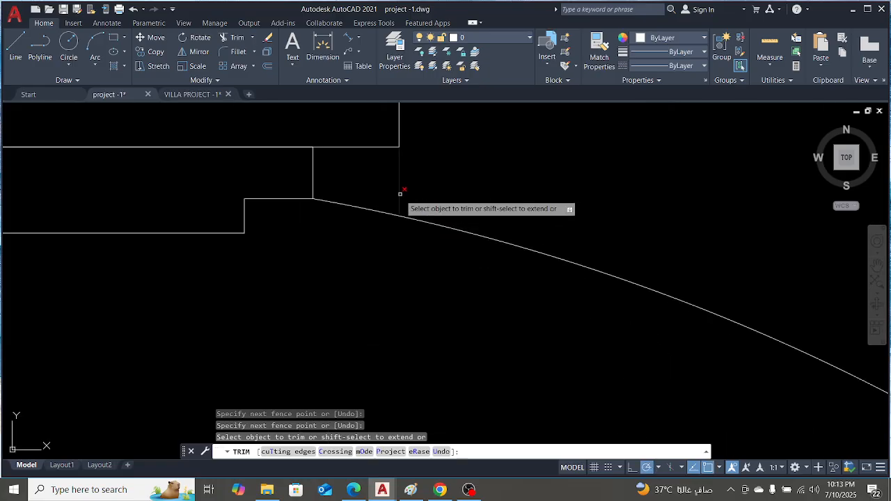
left_click(407, 183)
left_click(387, 178)
scroll(513, 138, "down", 5)
scroll(513, 138, "down", 5)
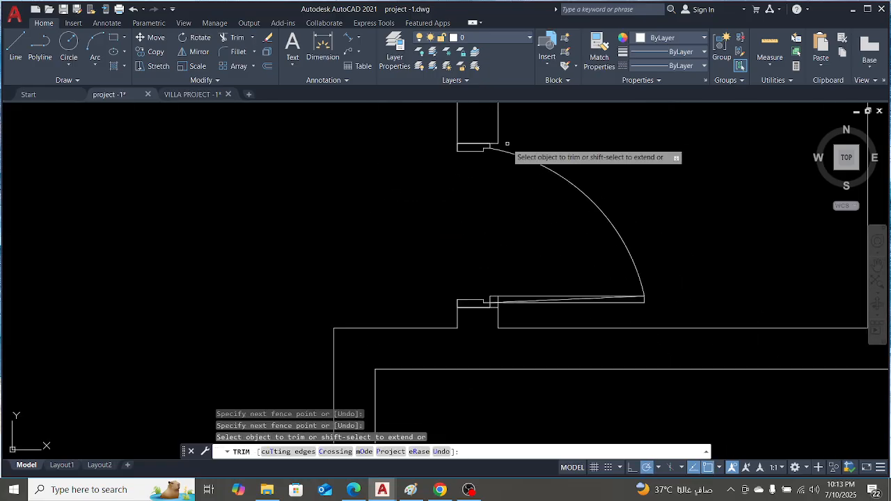
scroll(487, 278, "up", 5)
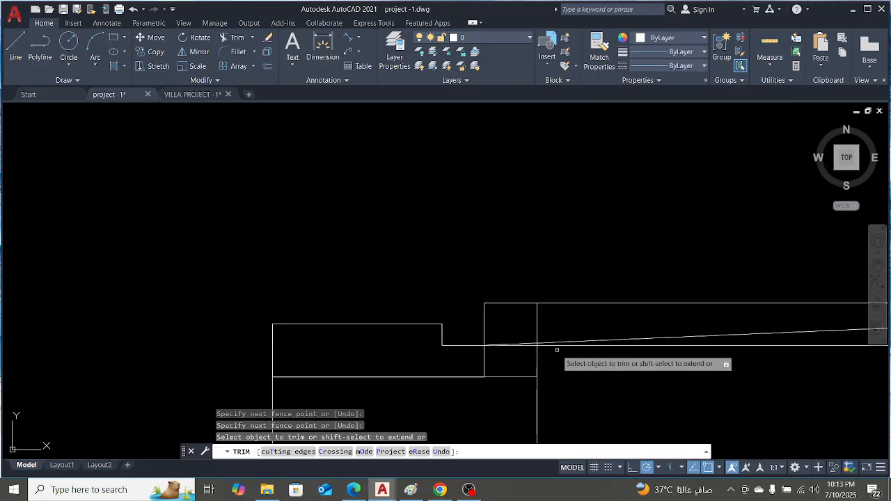
left_click(556, 360)
left_click(518, 359)
key("Return")
key("Escape")
scroll(439, 224, "down", 6)
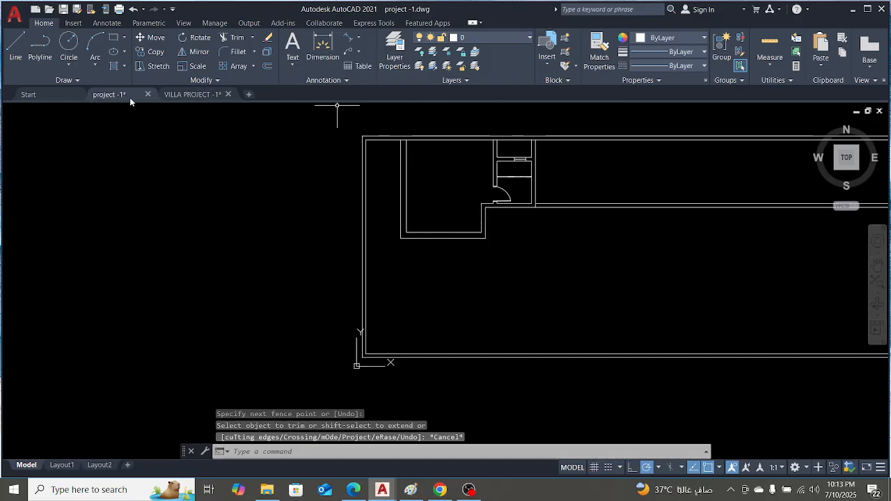
Check the toilet door against VILLA PROJECT -1, return to project -1 and examine the bedroom's lower-right wall corner
left_click(188, 94)
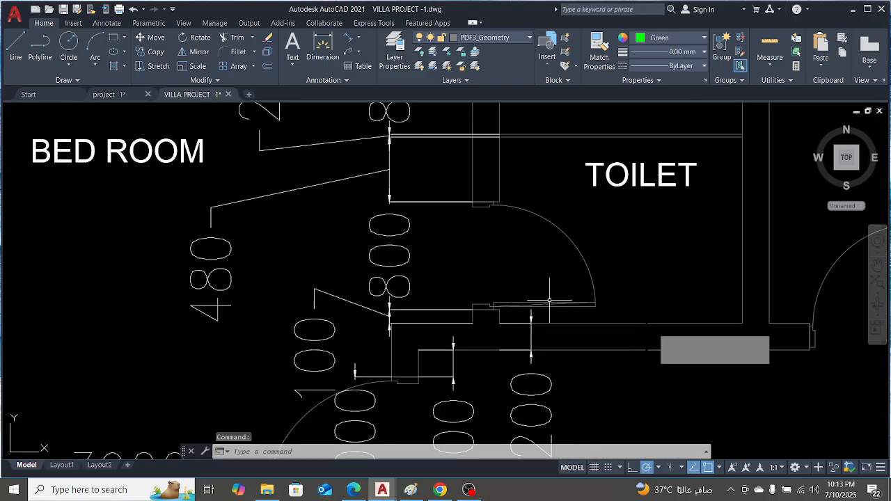
left_click(125, 94)
scroll(453, 148, "down", 5)
scroll(418, 202, "up", 6)
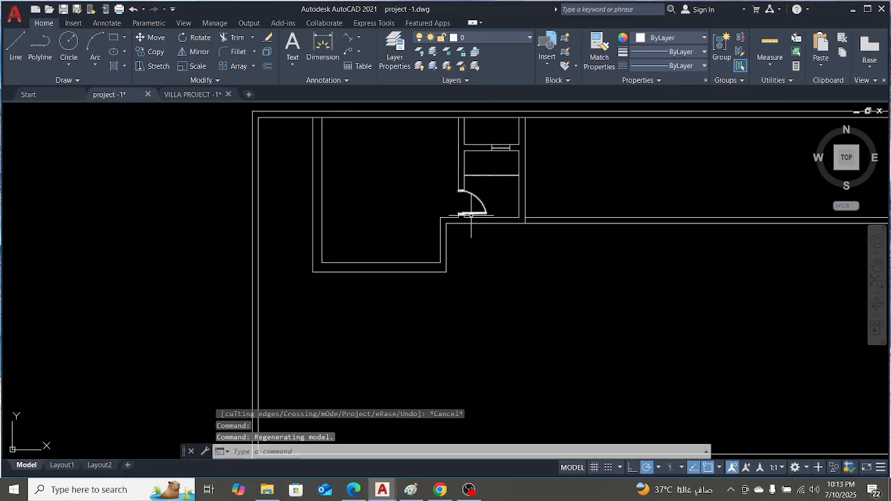
scroll(449, 256, "up", 4)
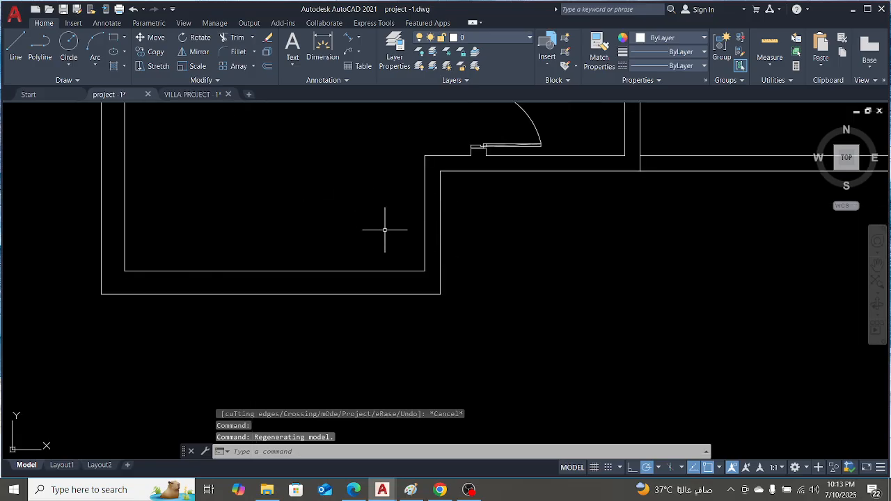
scroll(384, 229, "down", 2)
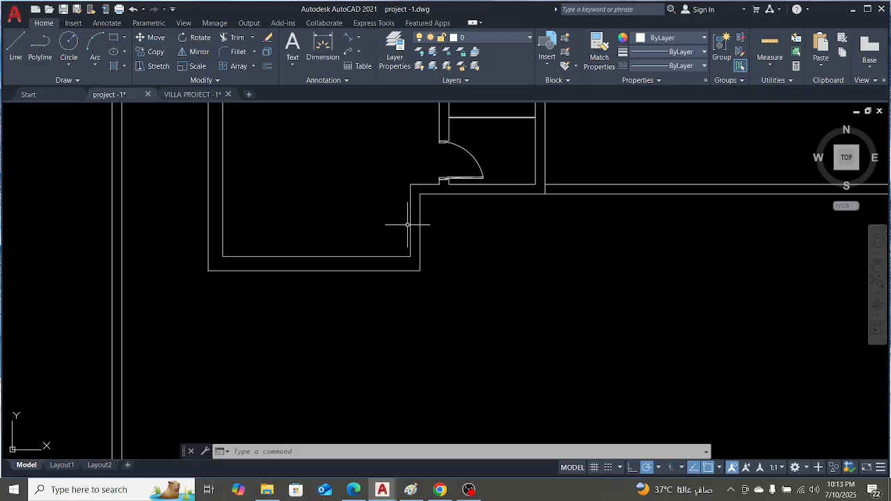
scroll(320, 257, "down", 4)
scroll(351, 240, "up", 4)
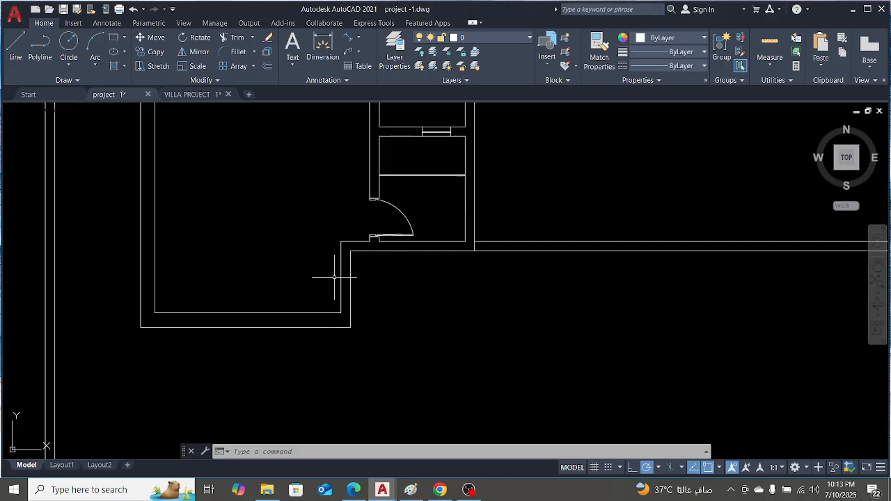
Copy the toilet door block by its lower jamb's outer corner into the free space outside the bedroom's short right wall
left_click(385, 209)
type("c")
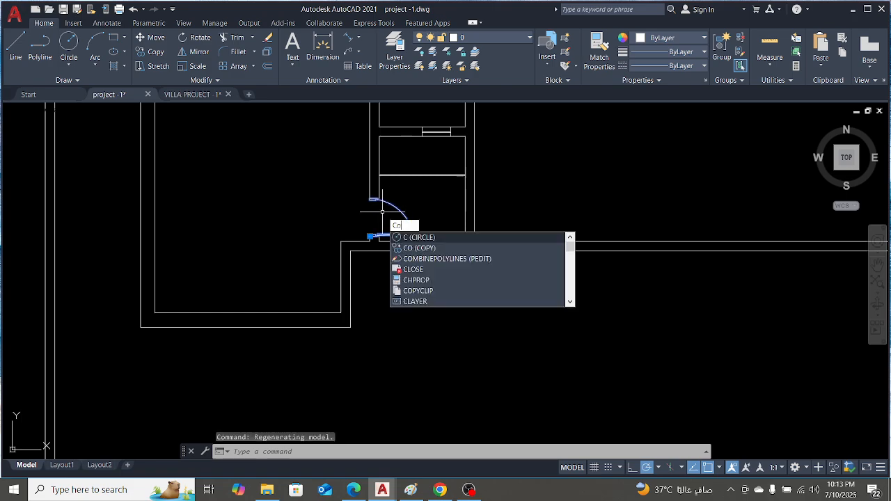
type("o")
key("Return")
scroll(362, 243, "up", 5)
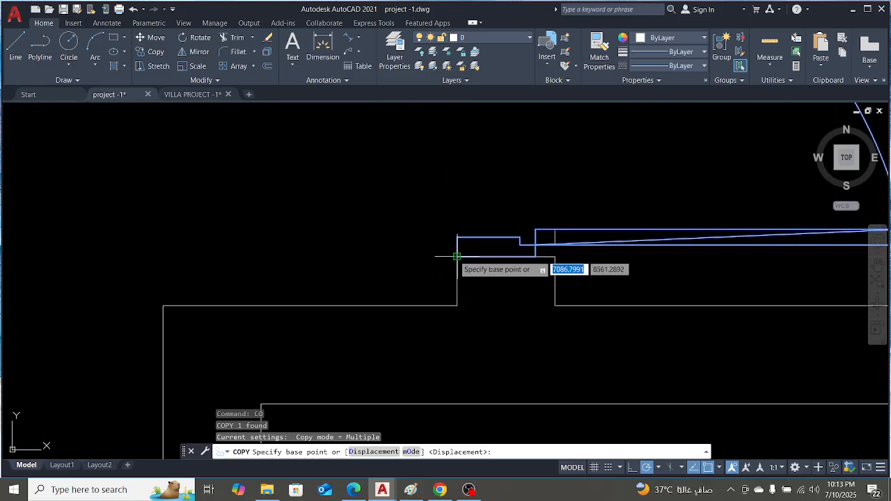
scroll(456, 255, "down", 3)
scroll(453, 255, "up", 3)
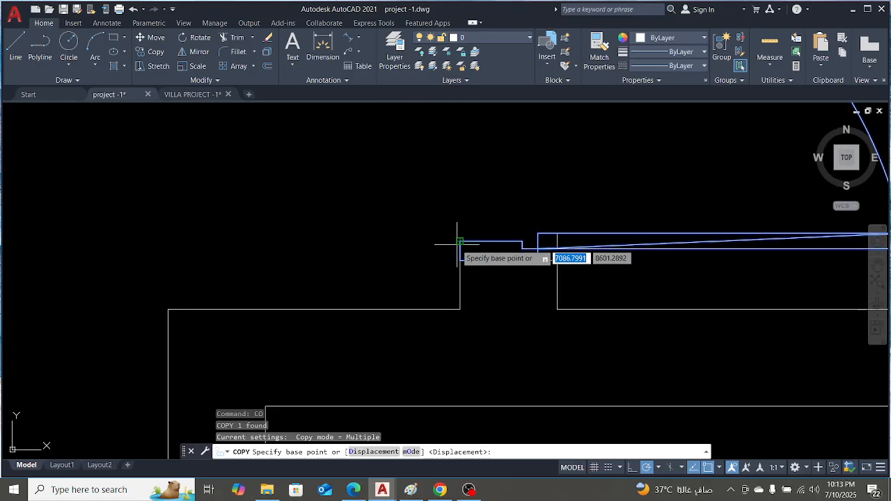
left_click(460, 260)
scroll(430, 128, "down", 4)
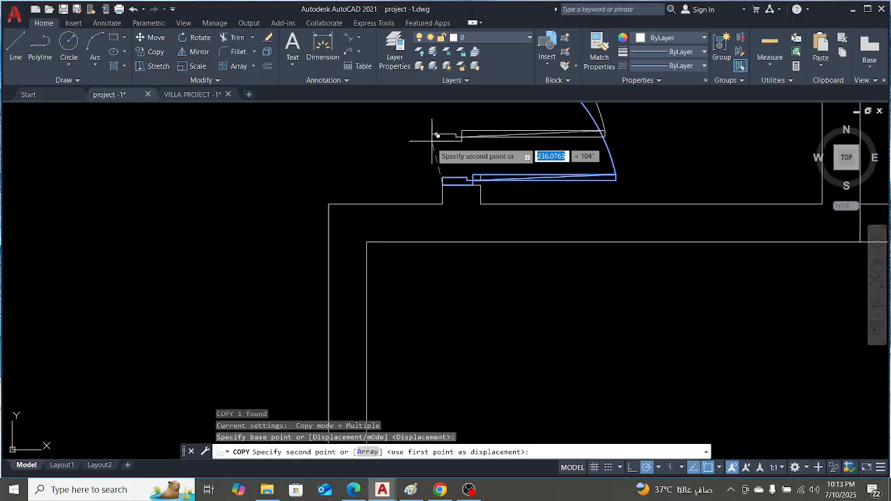
scroll(405, 307, "down", 2)
scroll(327, 132, "down", 4)
scroll(343, 213, "up", 4)
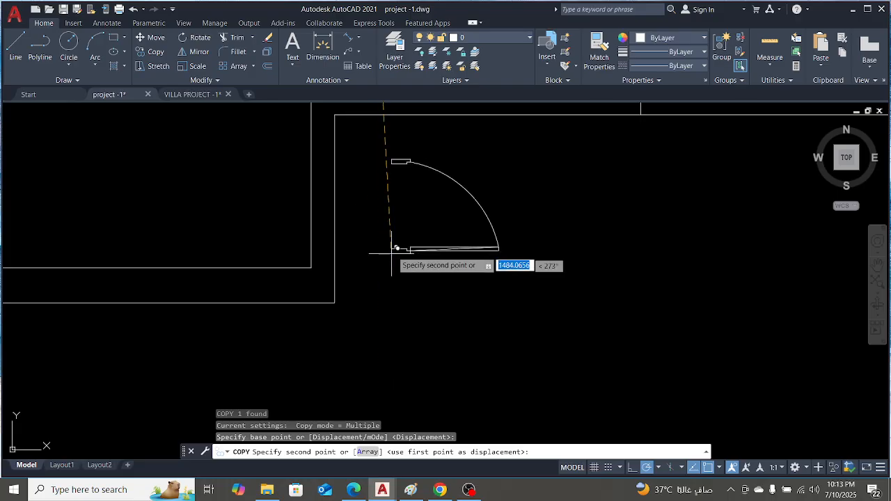
left_click(398, 248)
key("Escape")
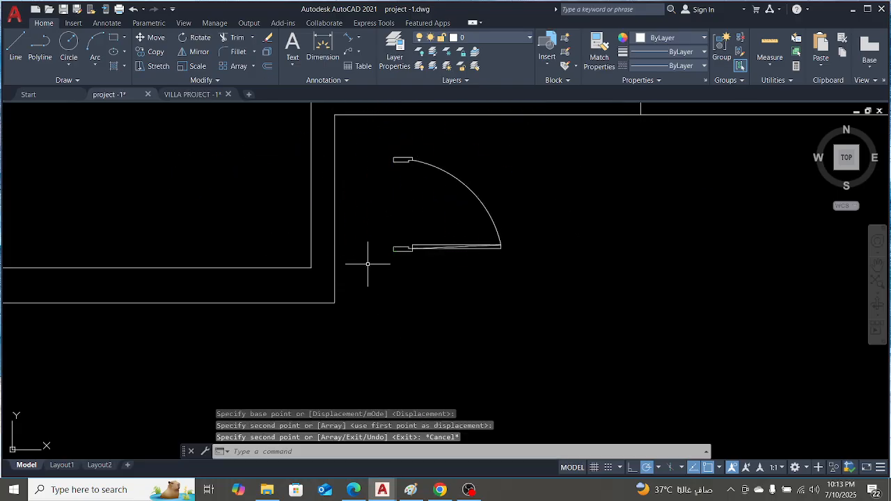
Mirror the copied door block about a vertical line through its insertion point, erasing the source object
left_click(409, 248)
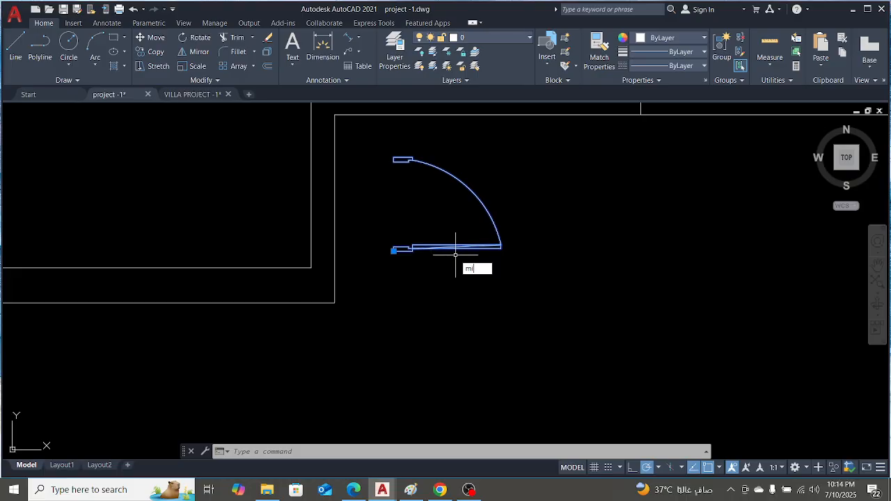
key("Return")
scroll(397, 257, "up", 6)
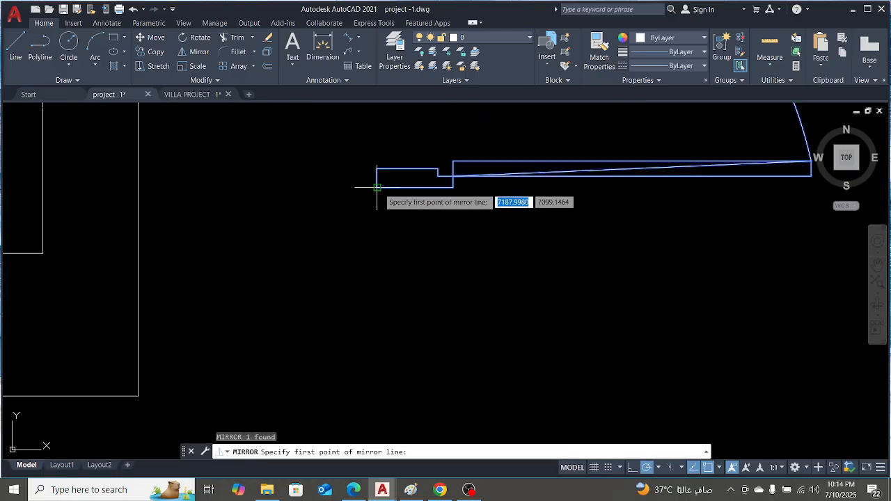
left_click(377, 186)
scroll(382, 203, "down", 5)
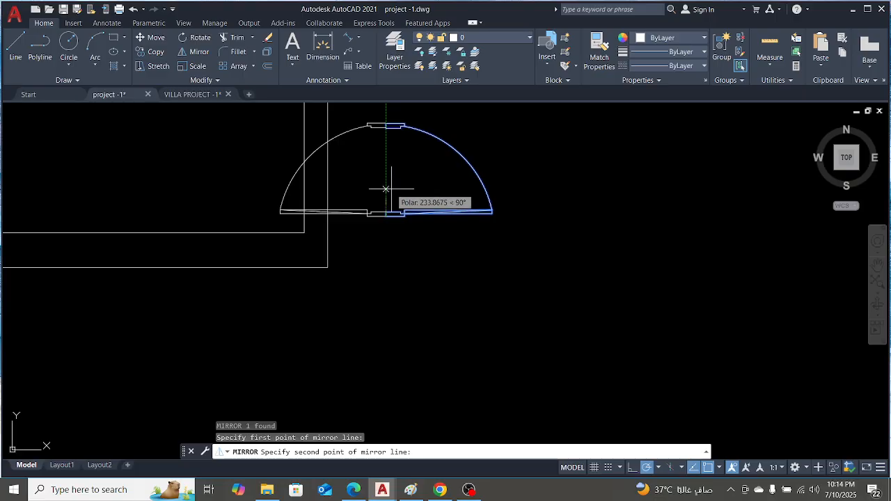
scroll(386, 190, "down", 5)
scroll(379, 161, "up", 5)
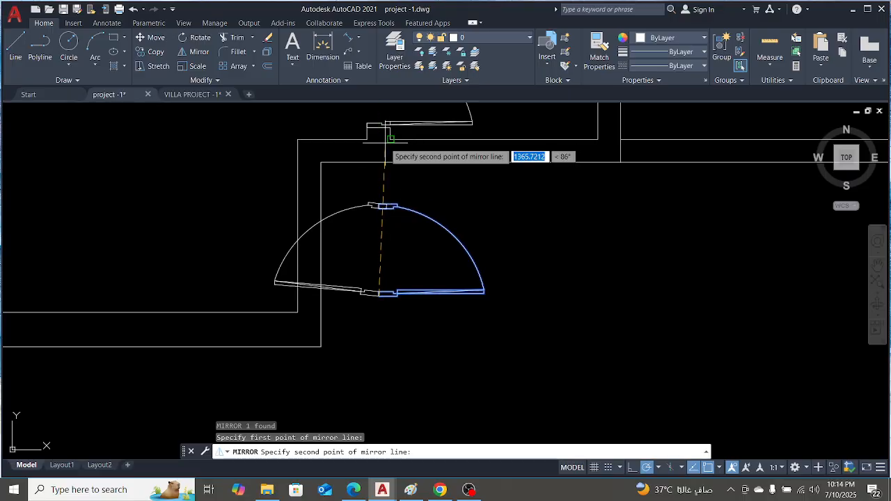
left_click(378, 402)
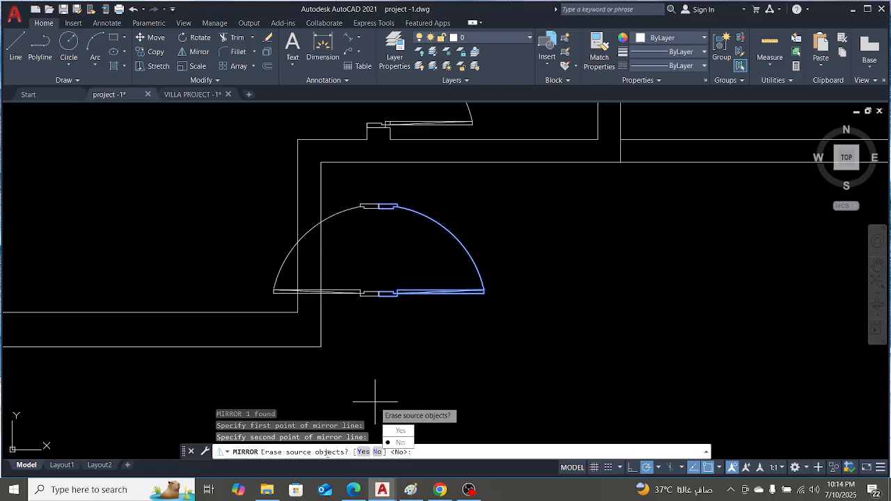
left_click(363, 452)
scroll(359, 288, "up", 2)
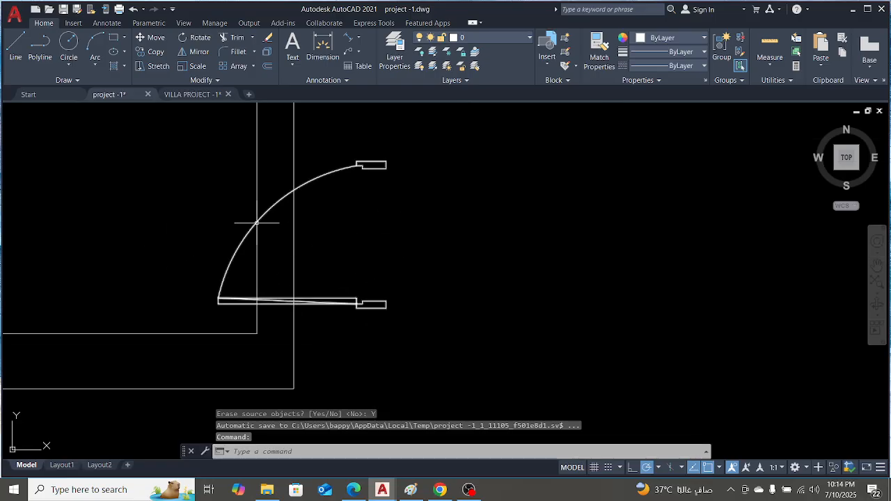
Examine the bedroom door and its dimensions near the lower-right wall corner in VILLA PROJECT -1
left_click(192, 94)
scroll(440, 245, "up", 5)
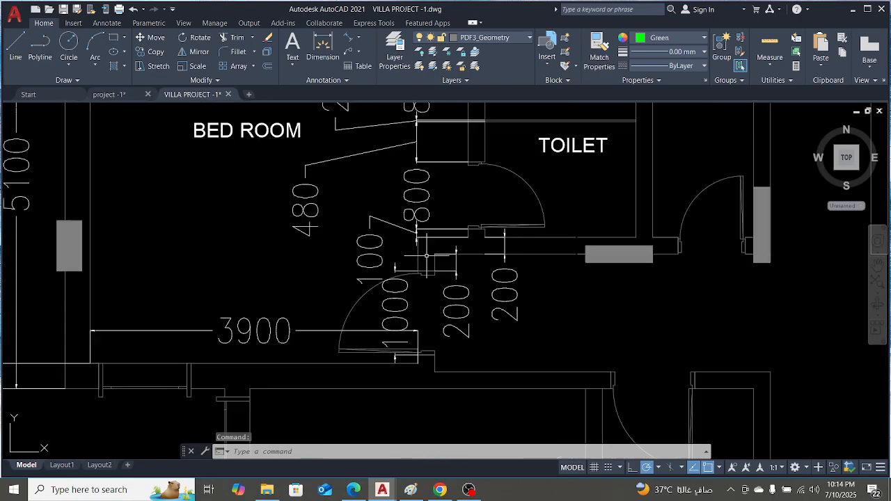
scroll(462, 247, "down", 4)
scroll(424, 348, "up", 4)
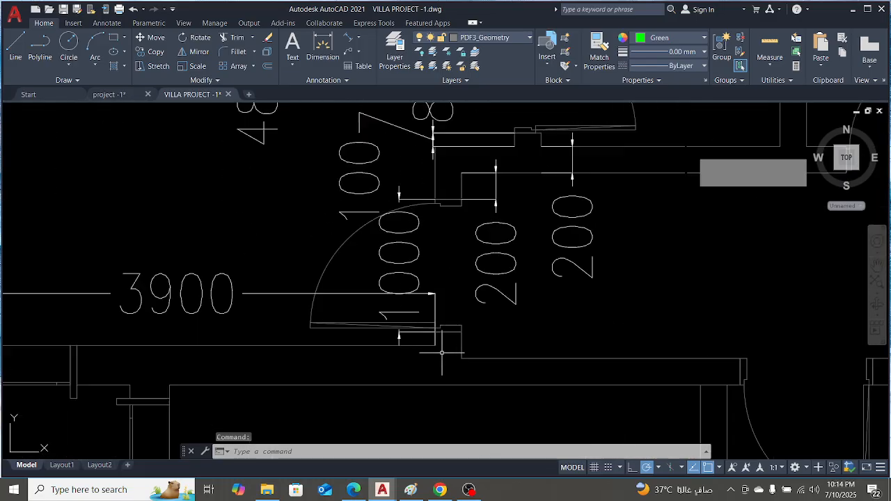
scroll(428, 343, "up", 3)
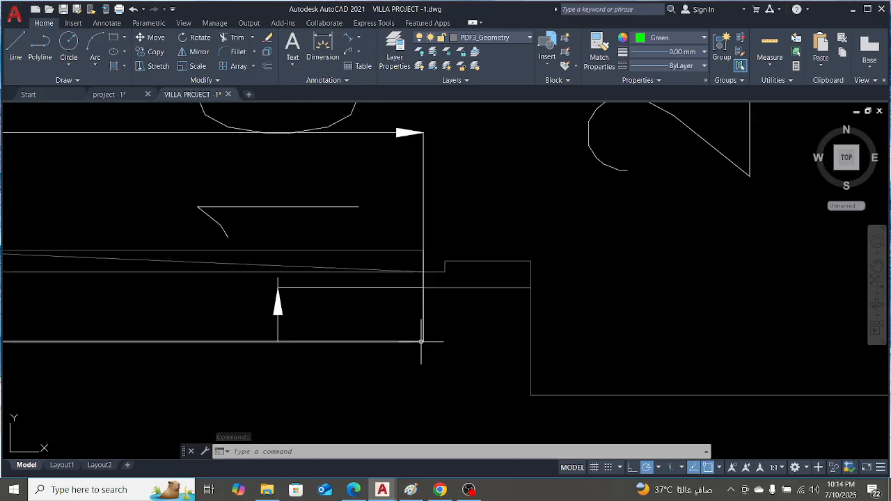
scroll(423, 338, "down", 3)
key("Escape")
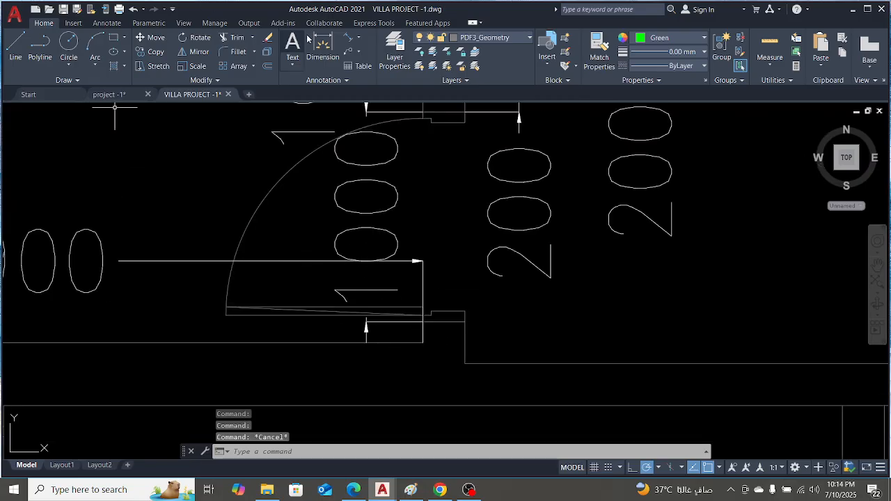
Measure the distance from the bedroom's inner lower-right corner to the door's lower jamb line with an aligned dimension
left_click(346, 40)
scroll(379, 358, "up", 4)
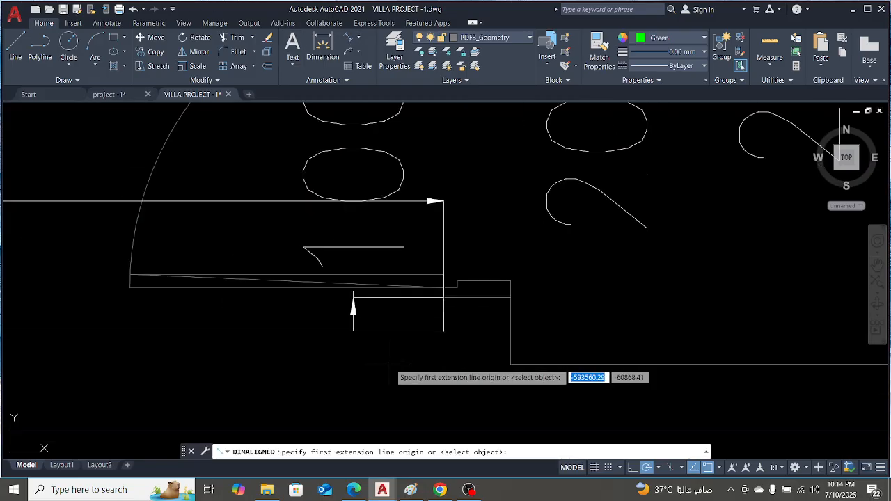
left_click(471, 310)
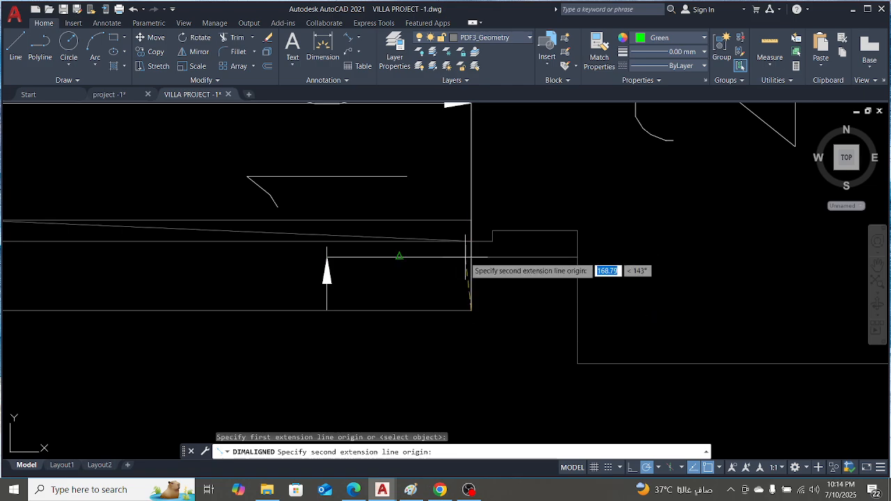
left_click(471, 257)
scroll(471, 257, "down", 4)
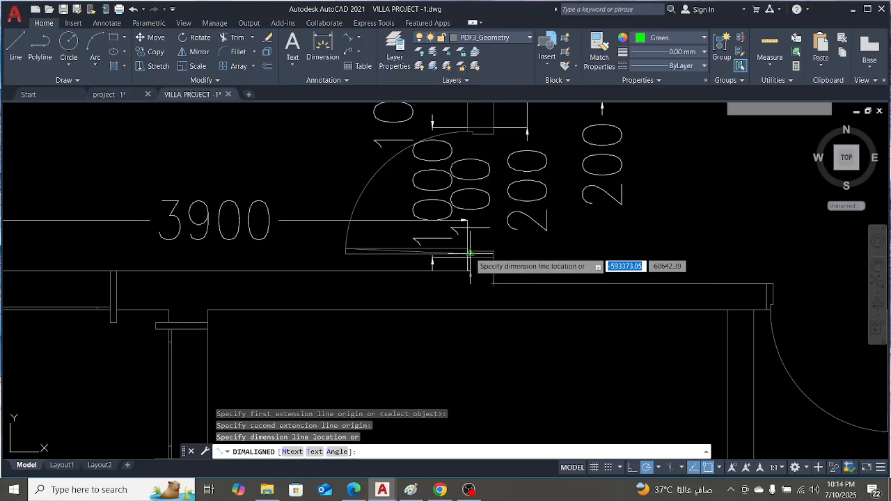
key("Escape")
scroll(446, 278, "down", 2)
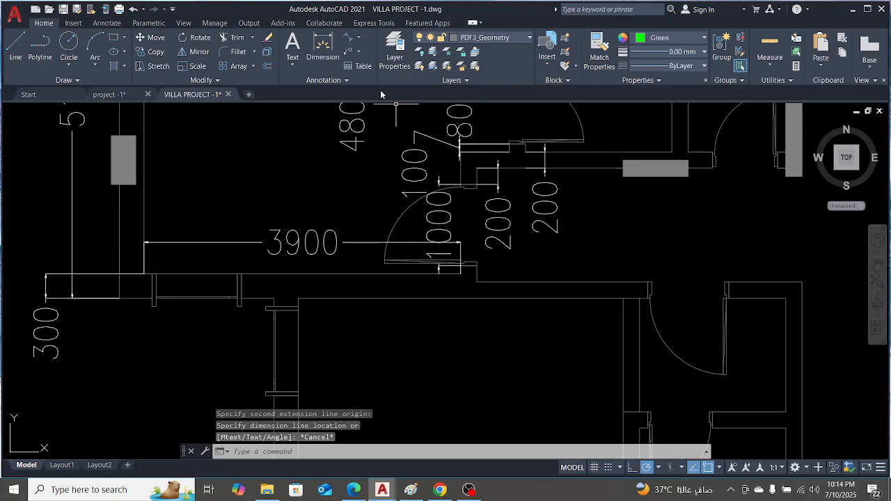
Return to project -1 and move the mirrored door block to the right, clear of the bedroom wall
left_click(129, 95)
scroll(493, 183, "down", 4)
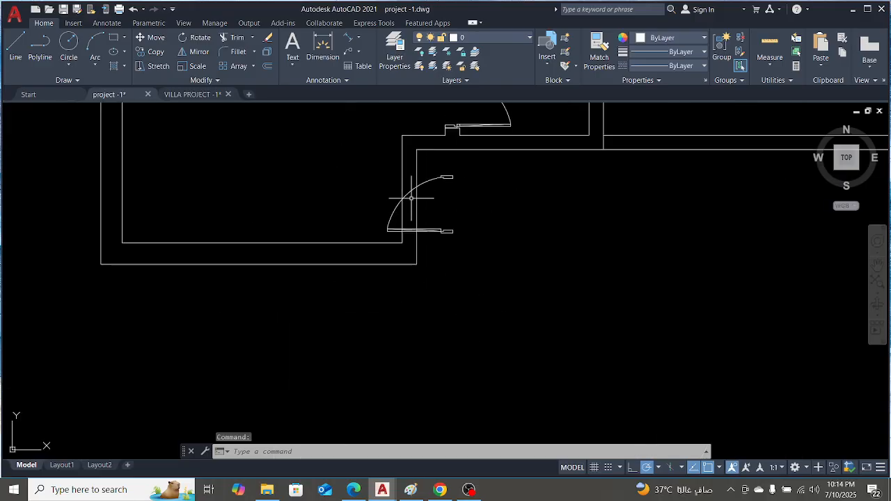
scroll(445, 172, "up", 3)
left_click(445, 171)
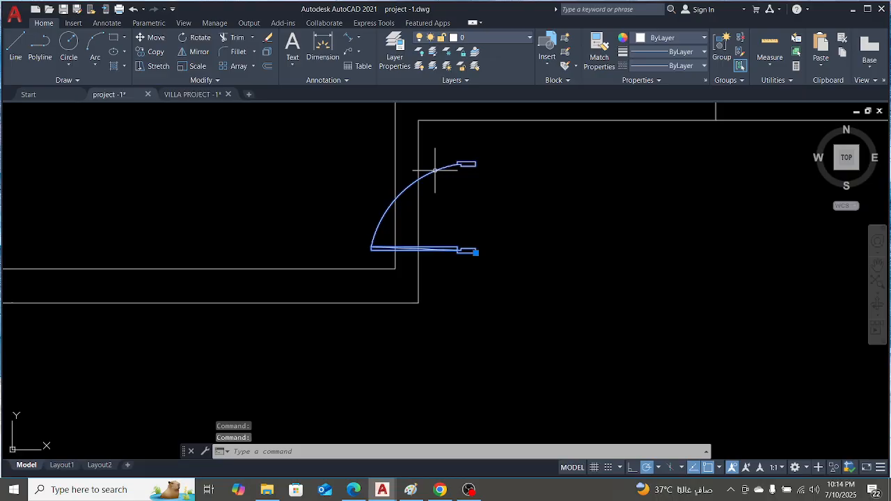
left_click_drag(437, 177, 533, 188)
Draw a horizontal line across the bedroom's right wall from the inner lower corner to the outer wall face
scroll(399, 271, "up", 6)
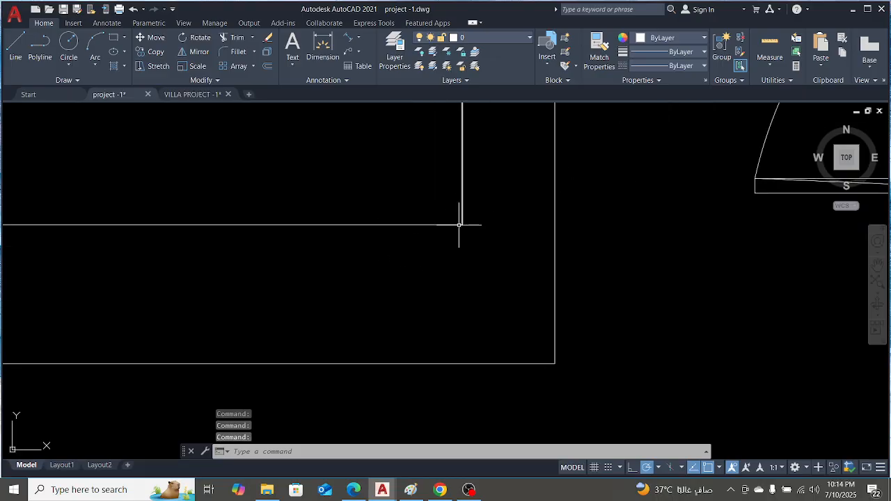
scroll(457, 249, "down", 4)
type("l")
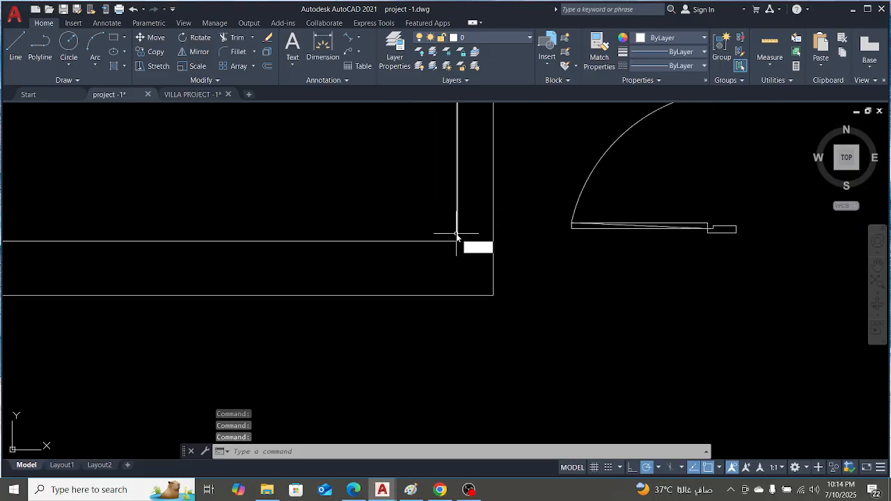
key("Return")
left_click(456, 241)
scroll(486, 246, "up", 4)
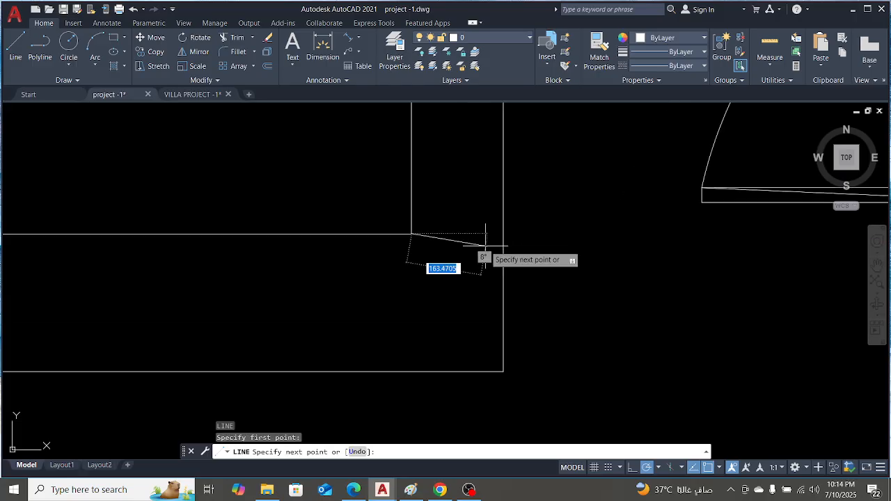
left_click(493, 241)
key("Escape")
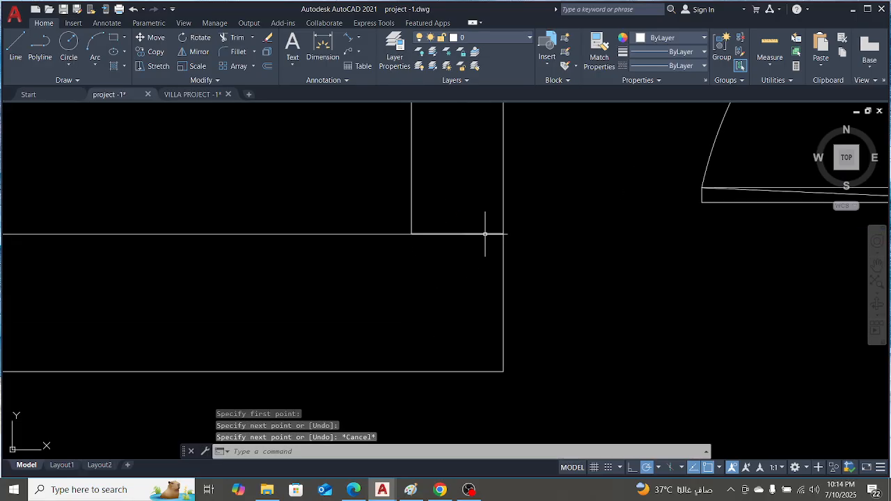
Offset the line across the bedroom's right wall upward by 100 to mark the door's lower jamb
type("o")
key("Return")
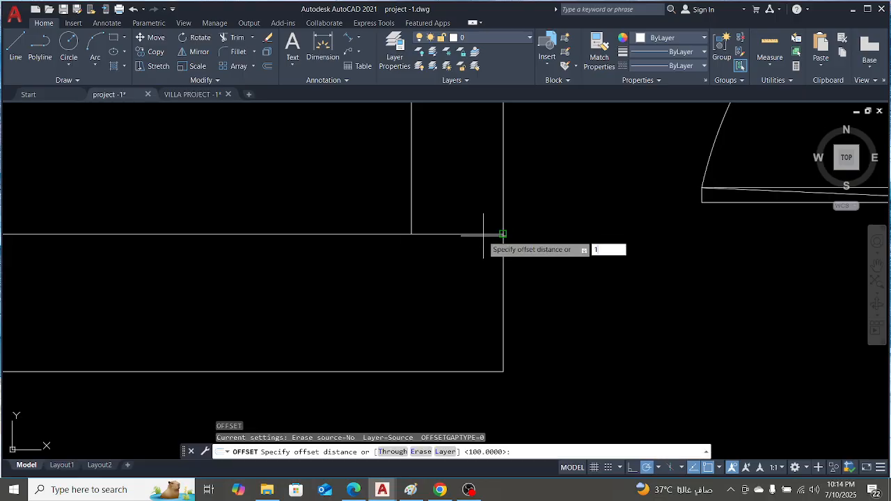
key("Return")
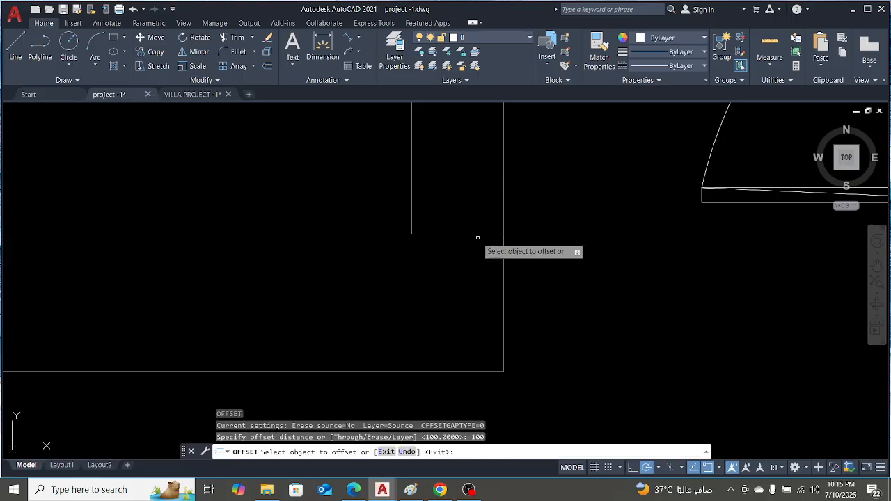
left_click(483, 234)
left_click(482, 206)
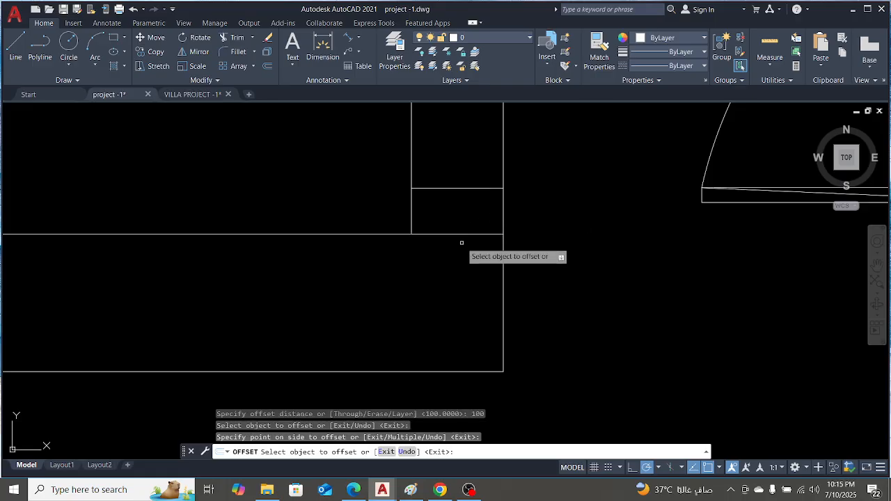
scroll(469, 249, "down", 3)
scroll(432, 216, "down", 3)
scroll(440, 247, "up", 4)
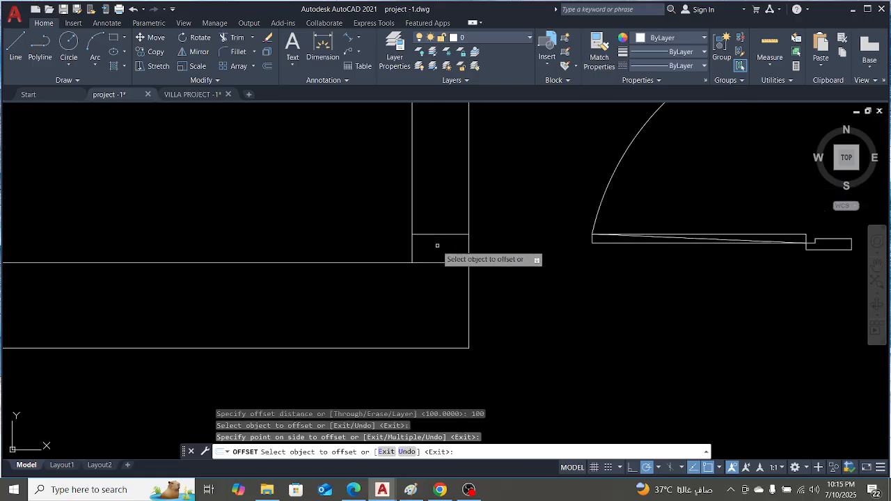
scroll(441, 323, "down", 4)
key("Escape")
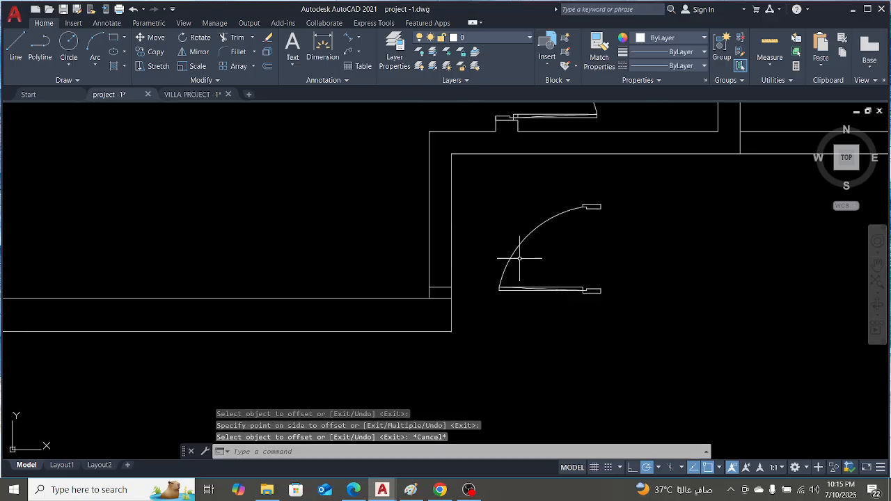
Move the bedroom door block by its lower frame's outer corner to the lower jamb line's end on the outer wall face
left_click(521, 240)
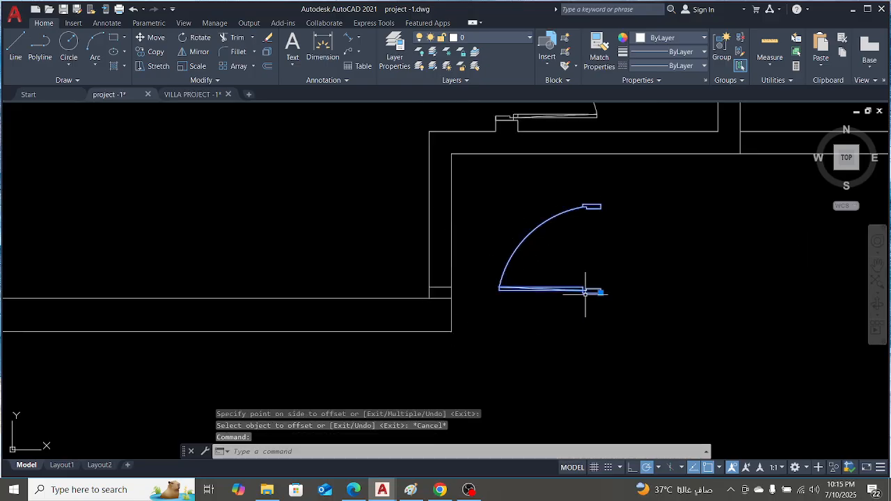
scroll(599, 292, "up", 4)
type("m")
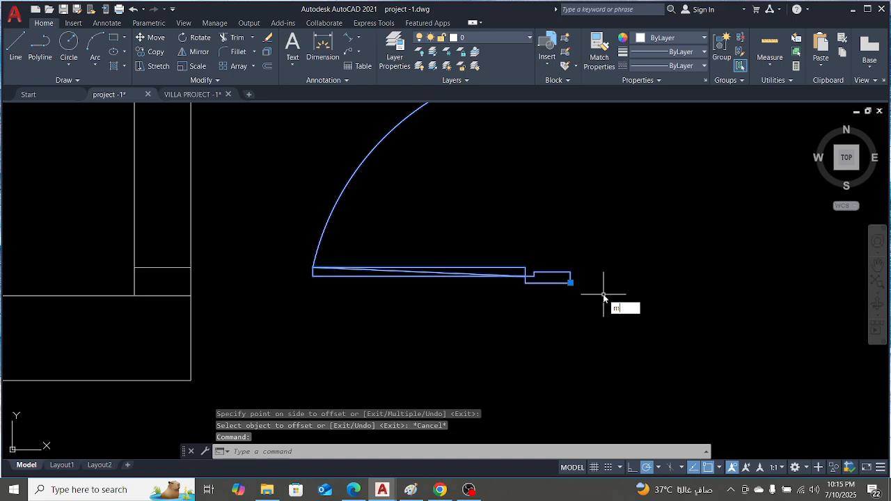
key("Return")
scroll(559, 292, "up", 2)
scroll(577, 264, "up", 1)
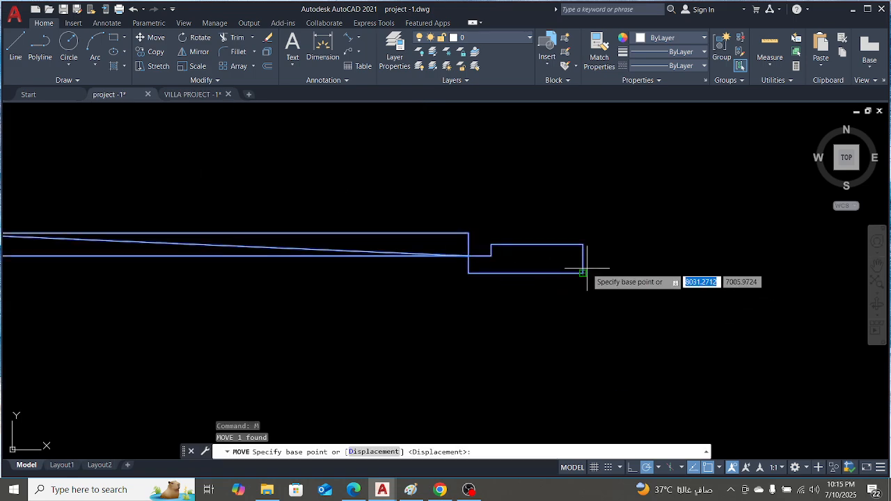
left_click(575, 278)
scroll(589, 213, "down", 5)
scroll(355, 193, "up", 4)
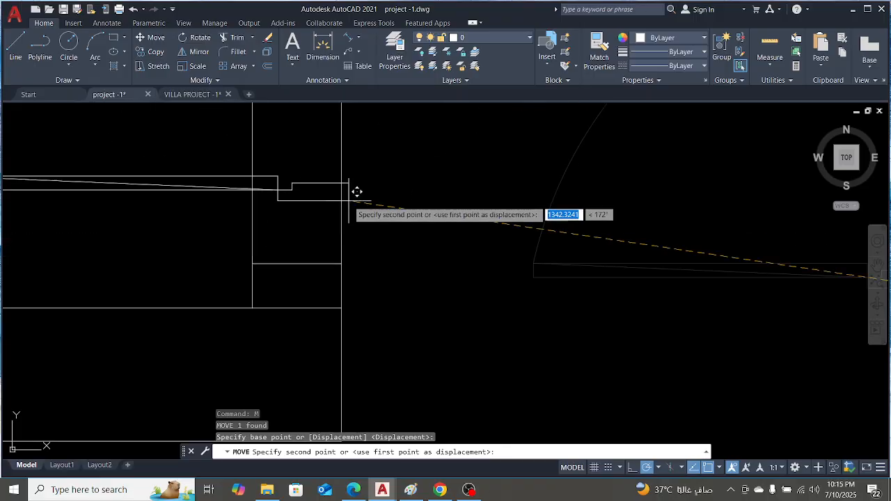
left_click(338, 299)
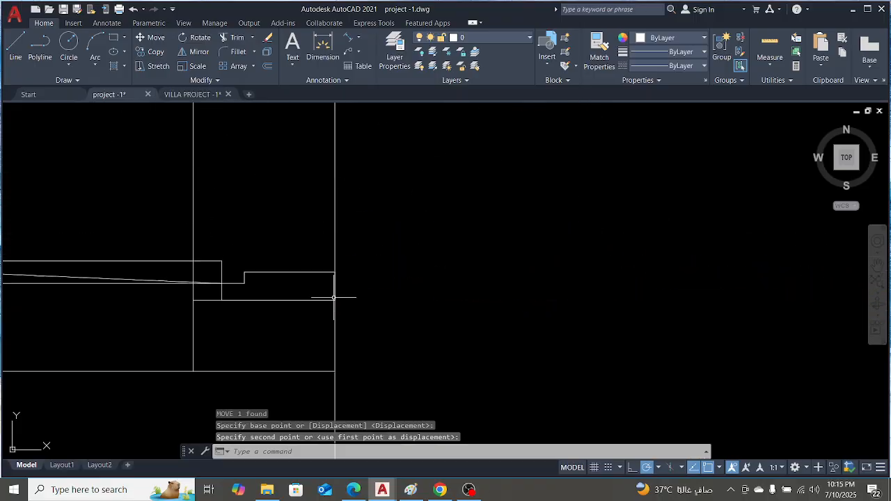
scroll(425, 272, "down", 3)
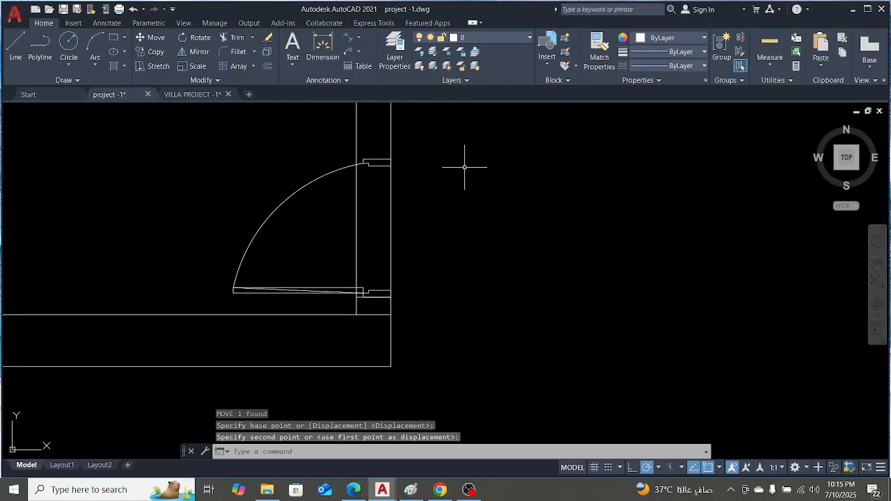
Draw a horizontal line across the bedroom's right wall along the top edge of the door's upper frame
scroll(400, 144, "up", 3)
key("Escape")
key("Escape")
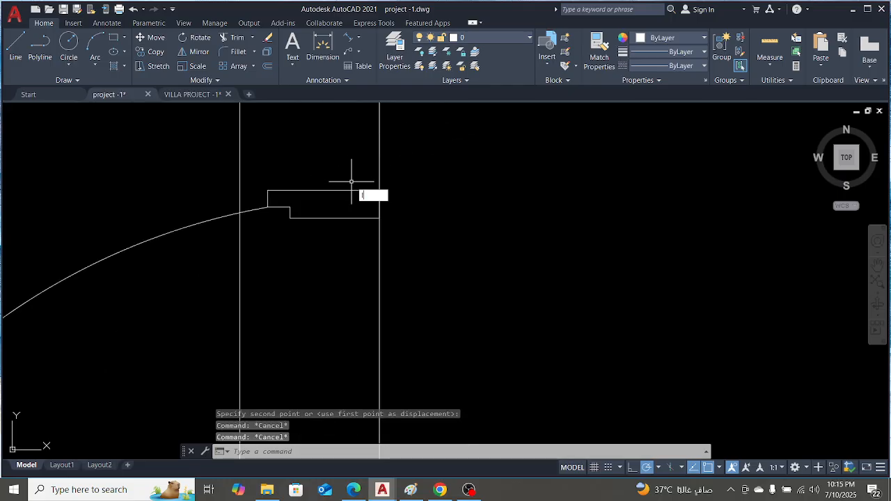
type("l")
key("Return")
scroll(292, 206, "up", 4)
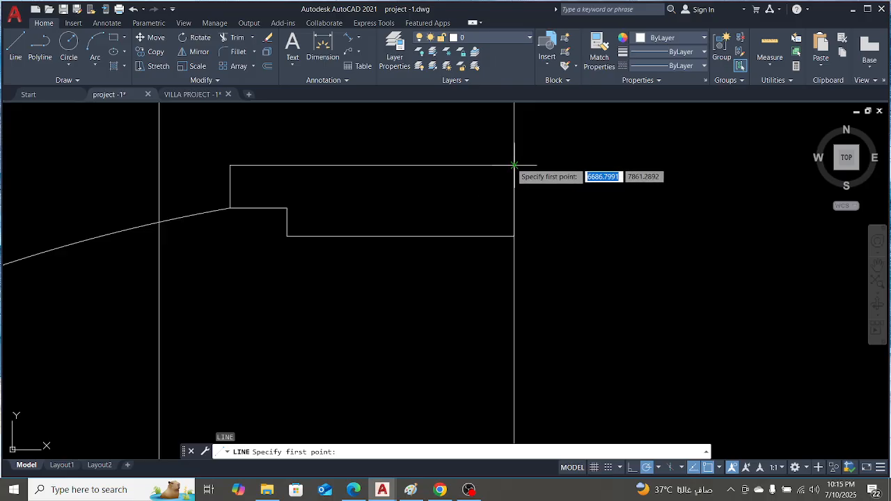
left_click(514, 165)
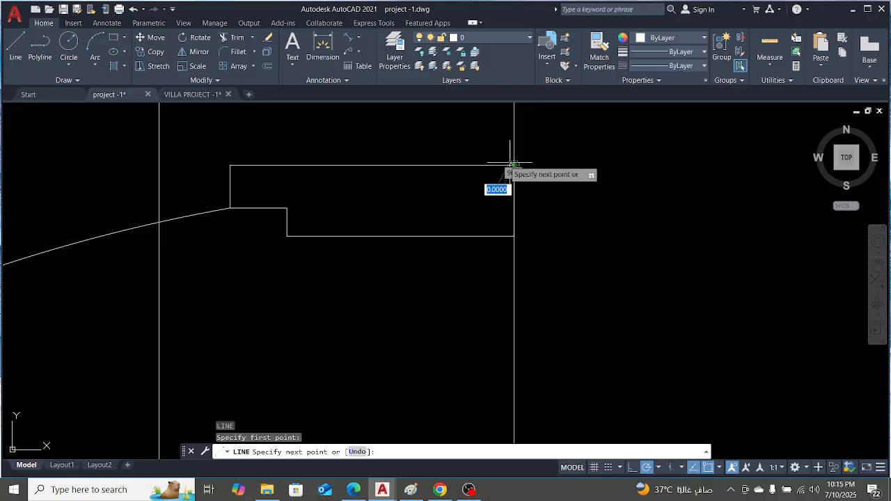
left_click(158, 165)
key("Escape")
scroll(207, 253, "down", 4)
scroll(294, 252, "down", 2)
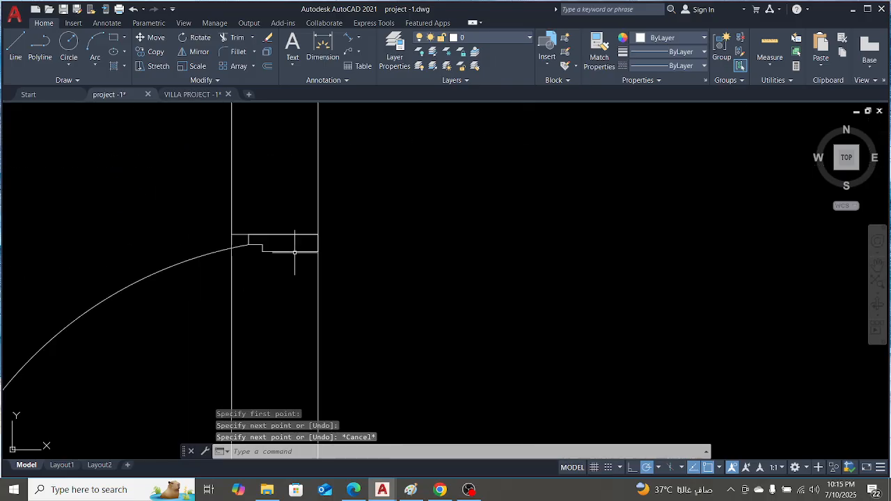
scroll(236, 236, "up", 2)
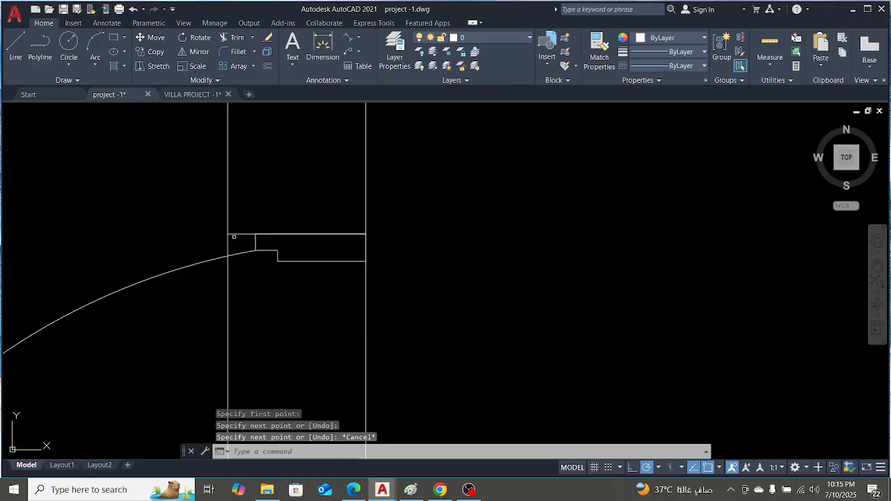
Trim the inner and outer wall lines between the upper and lower jamb lines to open the bedroom doorway
type("tr")
key("Return")
scroll(227, 233, "up", 6)
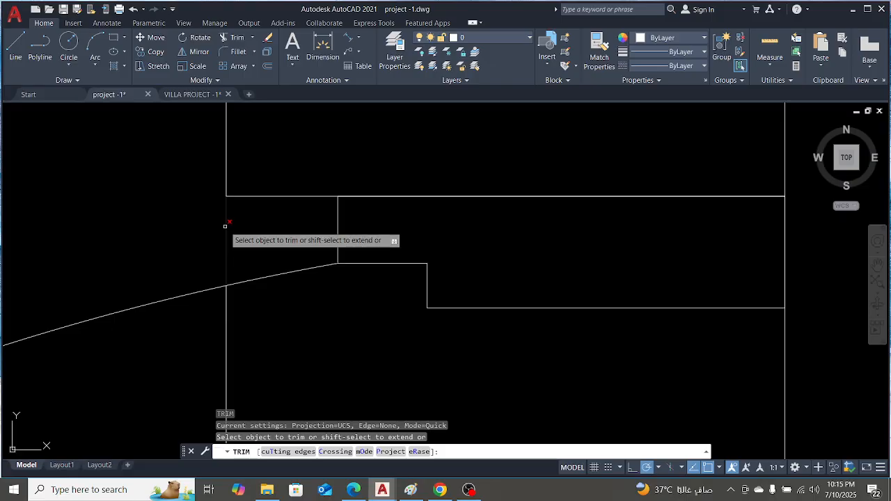
left_click(226, 226)
scroll(227, 222, "down", 6)
left_click(199, 312)
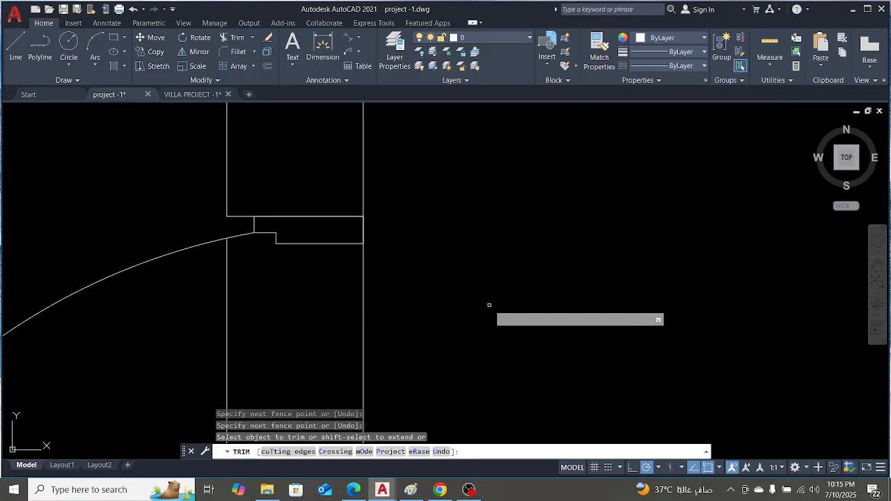
scroll(503, 234, "down", 6)
left_click(469, 285)
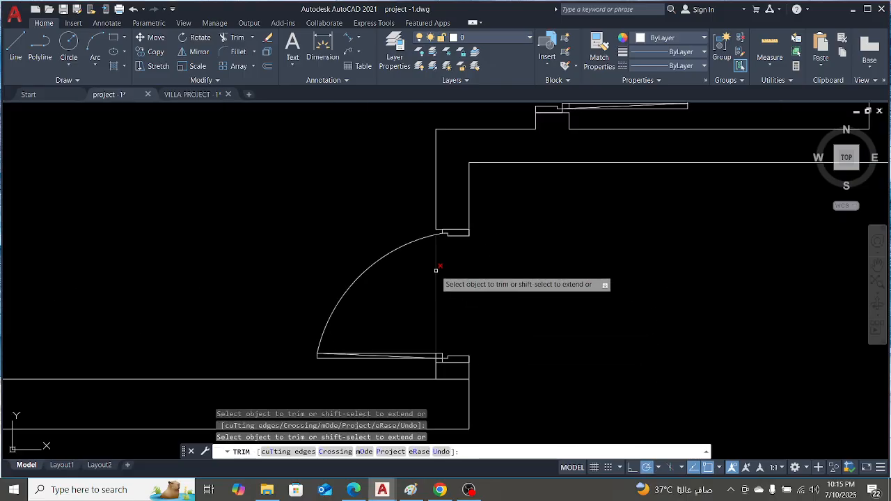
left_click(436, 270)
scroll(448, 364, "up", 5)
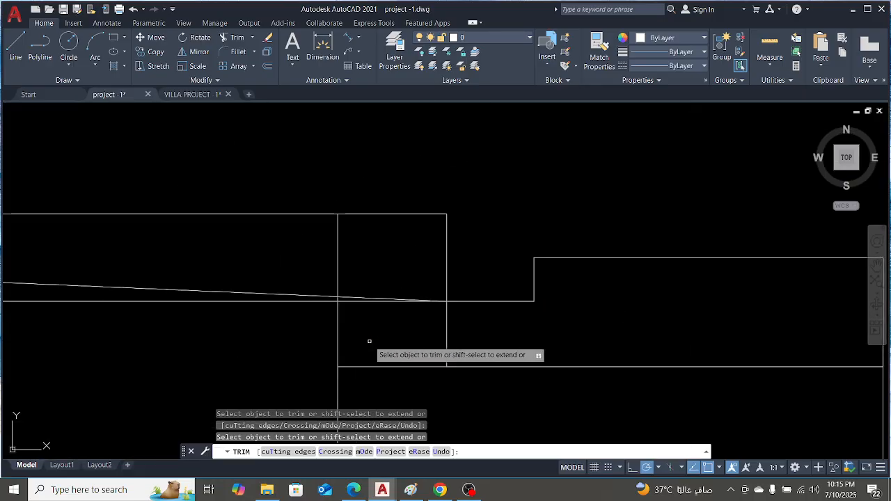
left_click(338, 321)
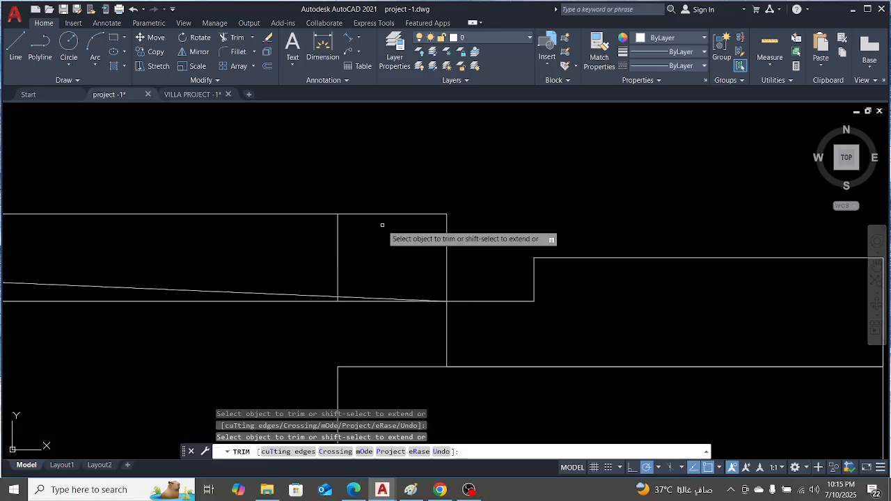
key("Escape")
scroll(418, 222, "down", 8)
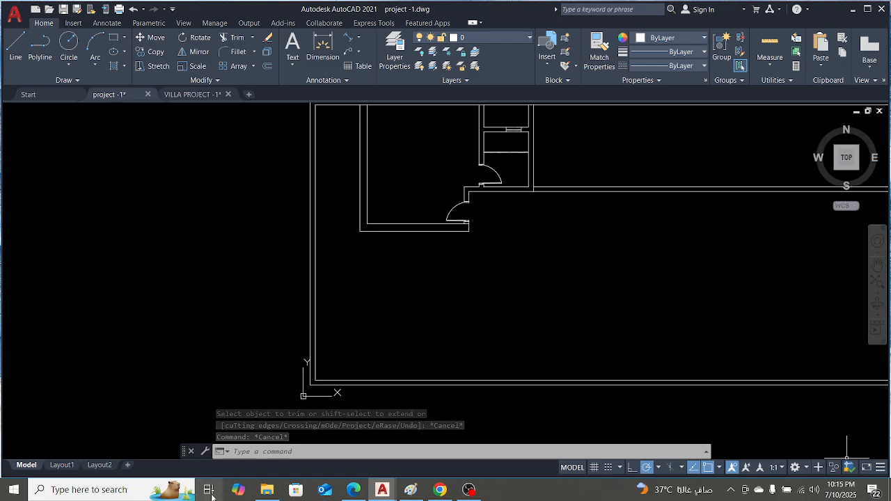
Examine the room labels in VILLA PROJECT -1 and the text commands in the shortcut list in Paint, ending back in project -1
scroll(231, 266, "down", 4)
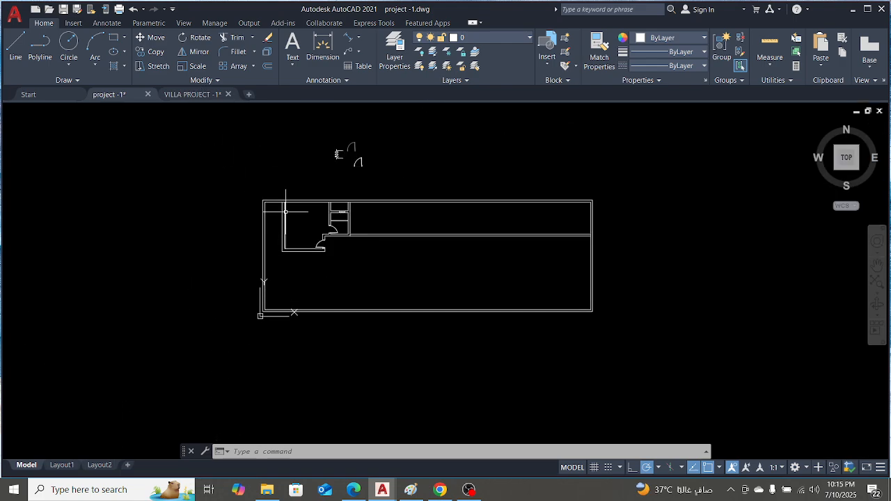
scroll(285, 211, "up", 5)
left_click(192, 94)
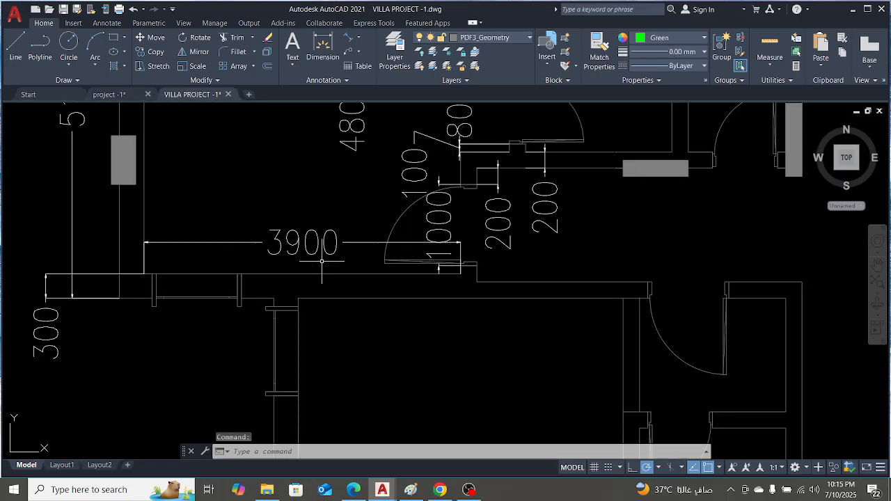
scroll(321, 261, "down", 8)
scroll(324, 217, "up", 6)
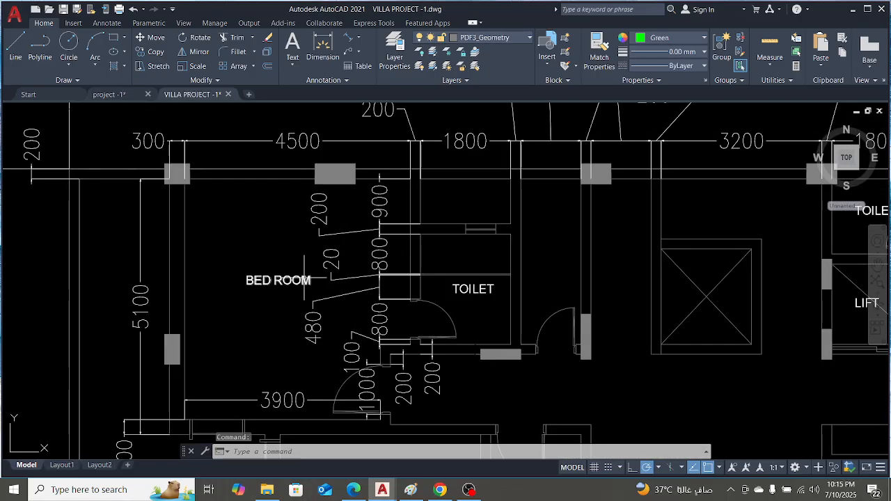
left_click(116, 94)
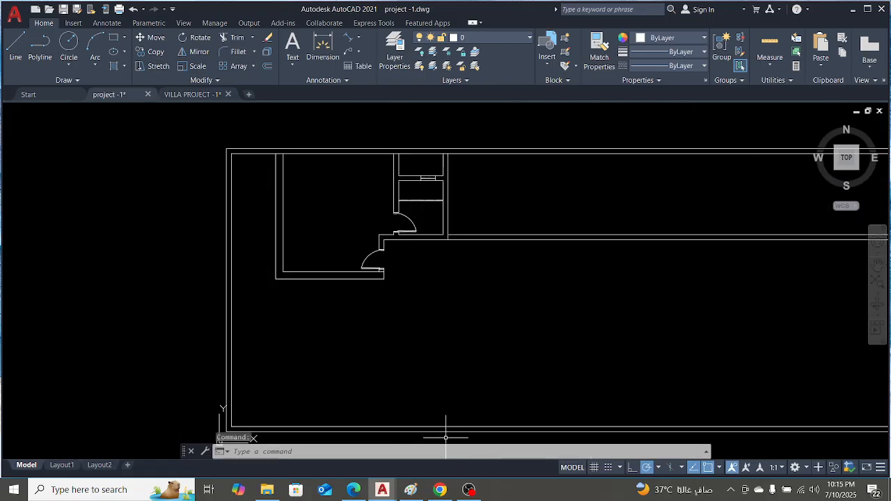
left_click(411, 489)
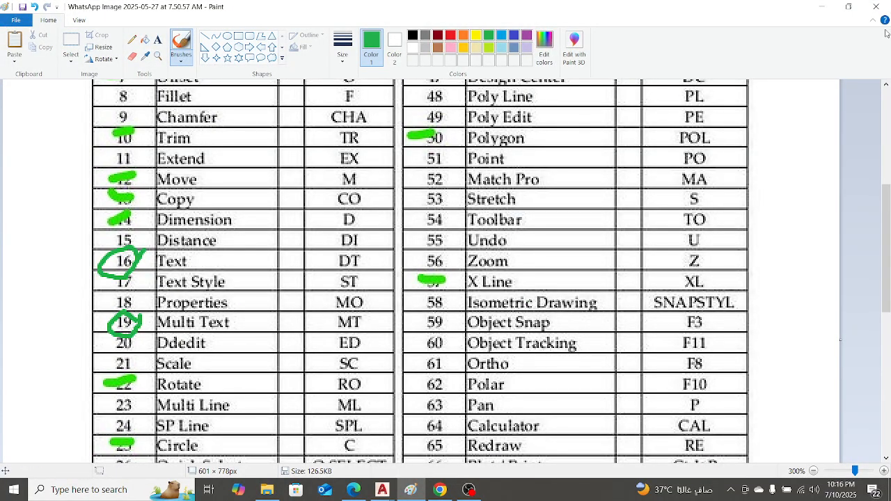
left_click(823, 7)
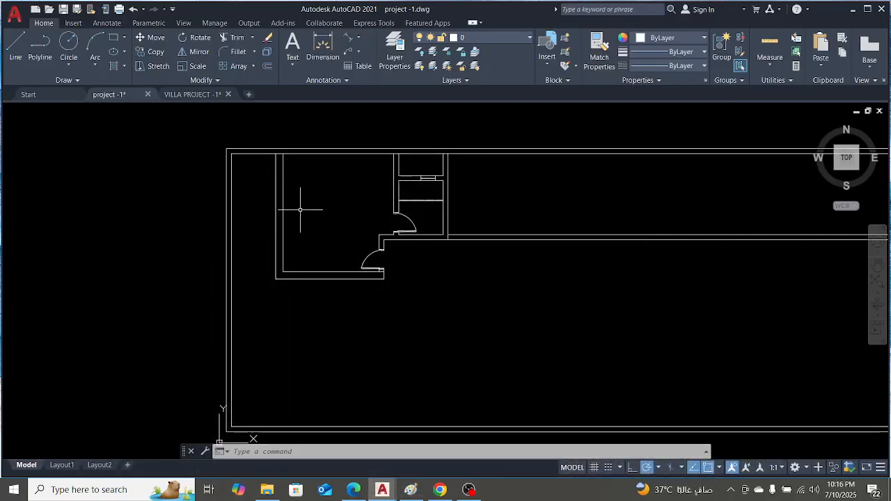
Place a multiline text reading "BED ROOM" inside the bedroom
scroll(314, 198, "up", 2)
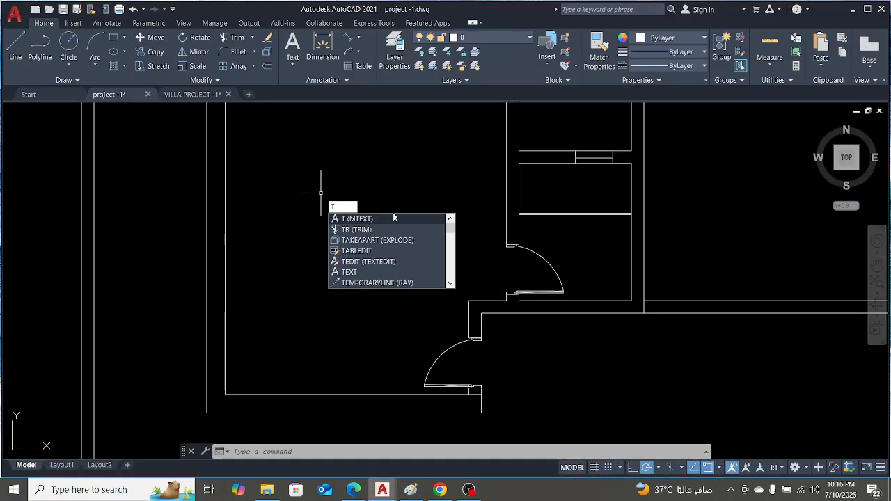
left_click(376, 219)
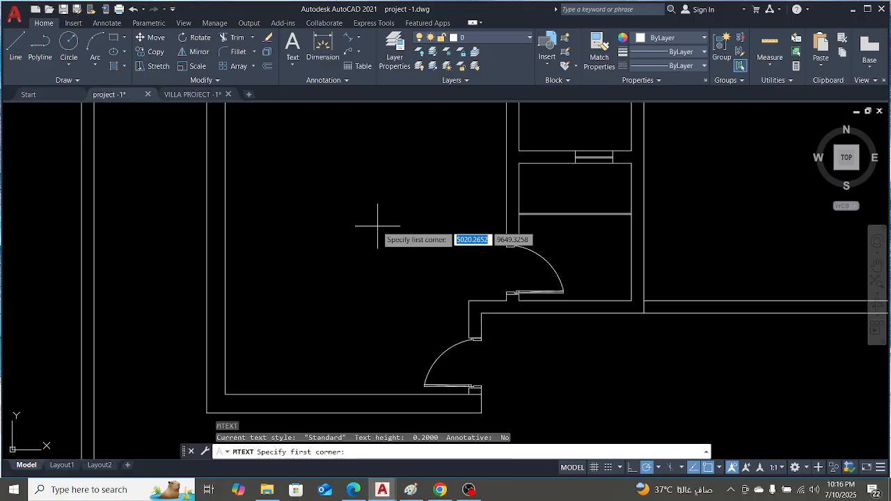
scroll(376, 233, "down", 2)
scroll(378, 233, "up", 4)
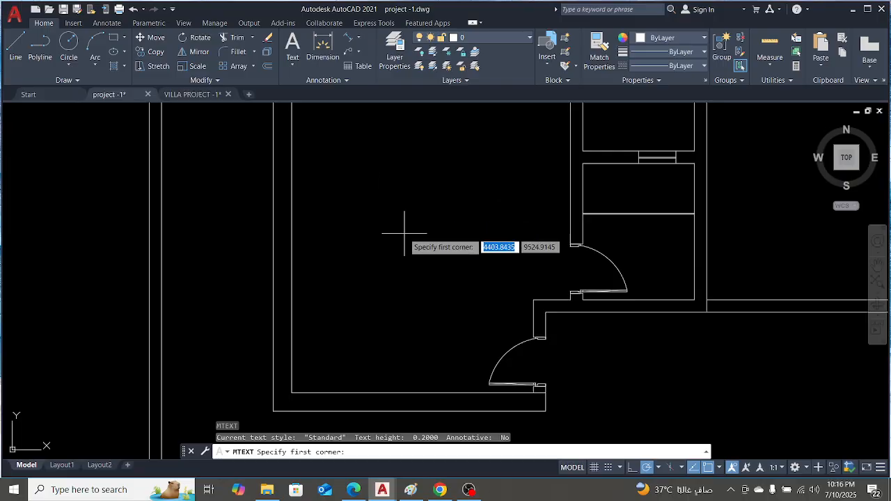
left_click(334, 194)
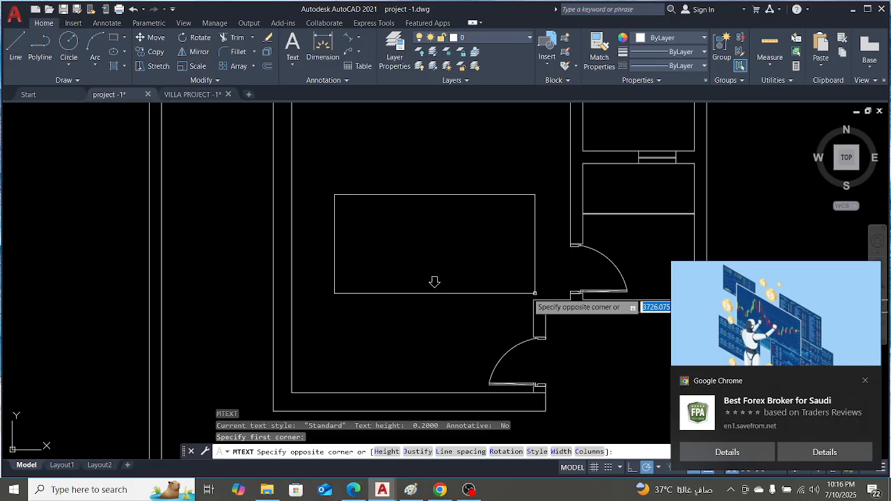
left_click(502, 250)
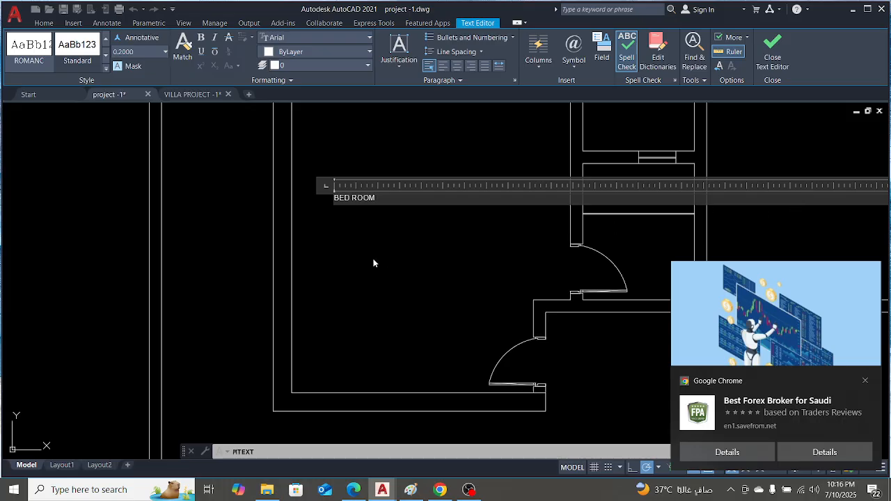
key("Escape")
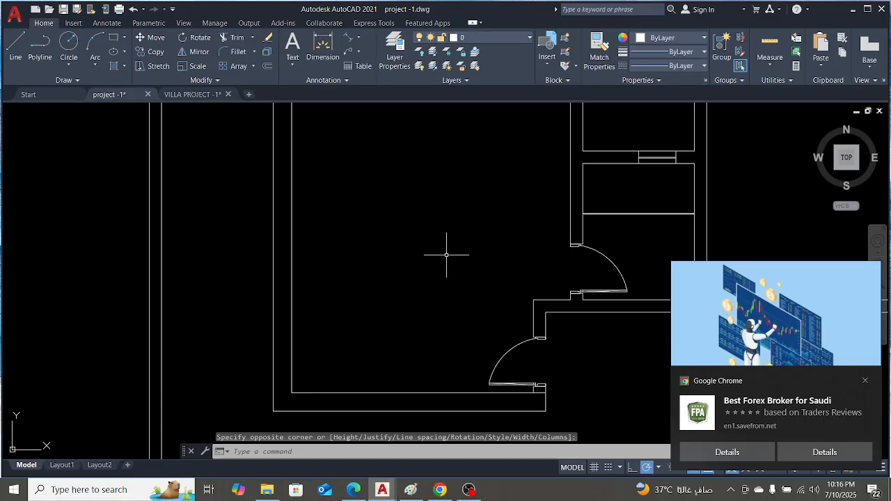
scroll(442, 243, "down", 3)
scroll(378, 185, "up", 3)
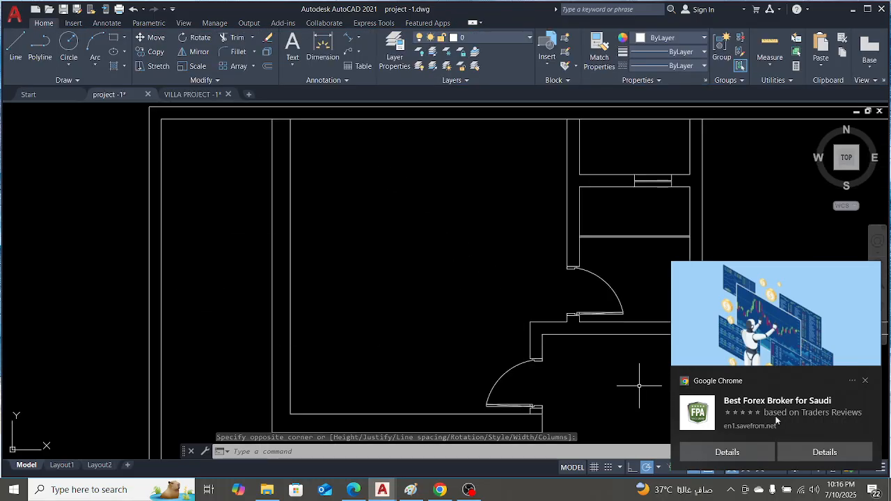
left_click(864, 380)
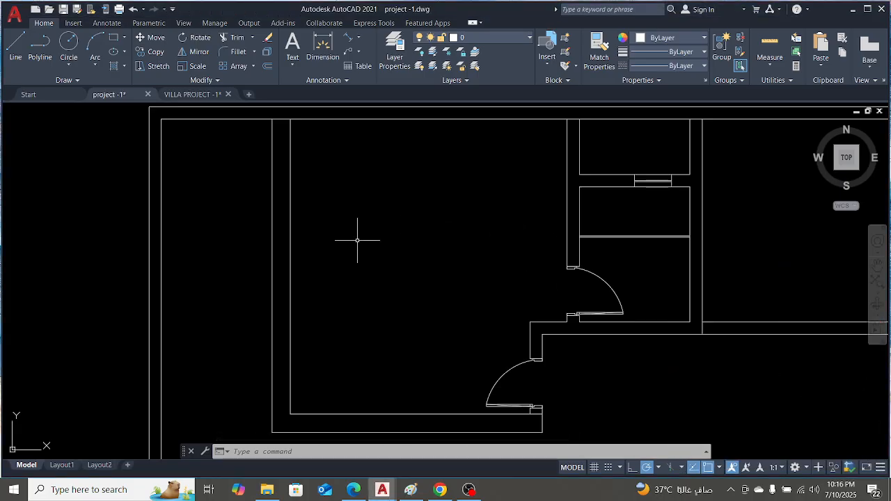
left_click(318, 180)
left_click(504, 320)
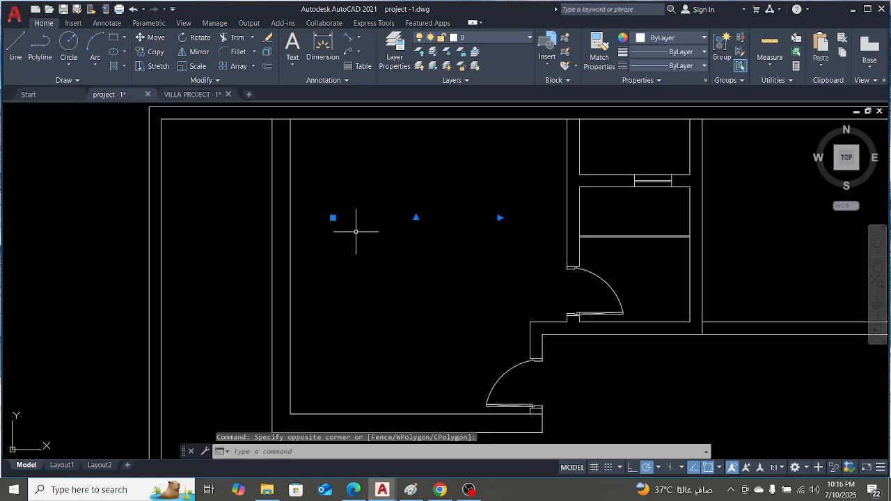
scroll(335, 223, "up", 2)
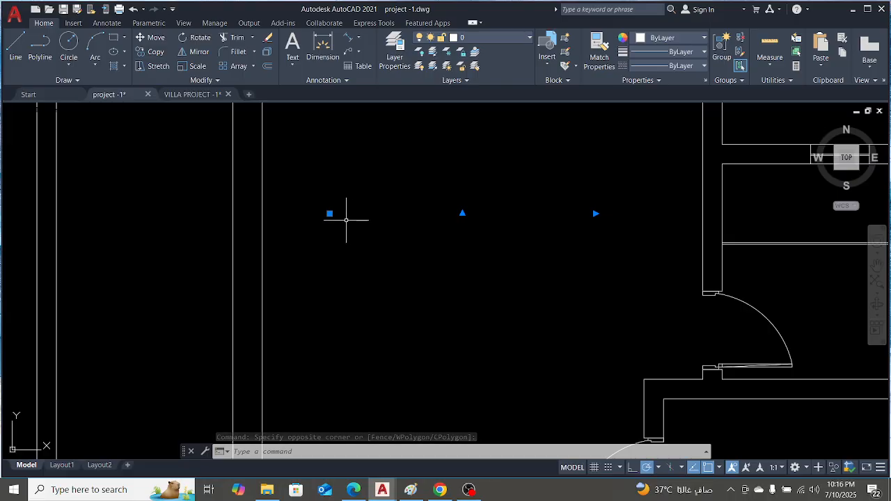
left_click(329, 214)
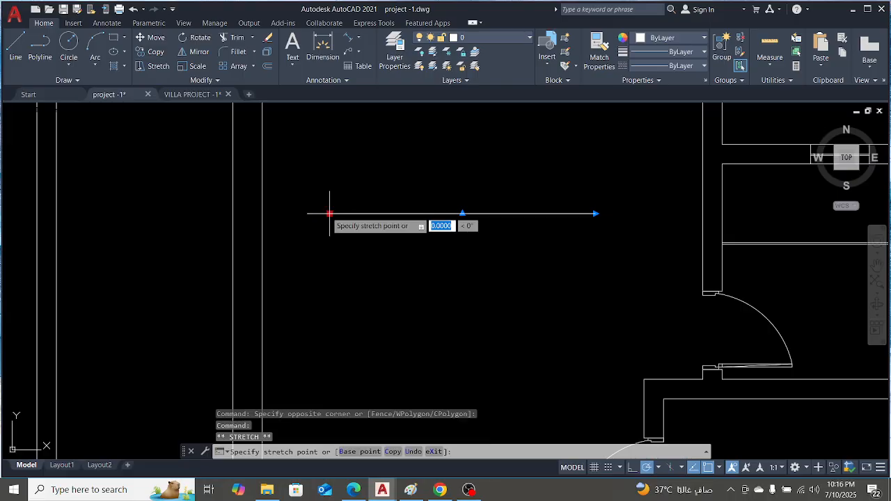
key("Escape")
left_click(382, 217)
key("Escape")
left_click(399, 208)
key("Escape")
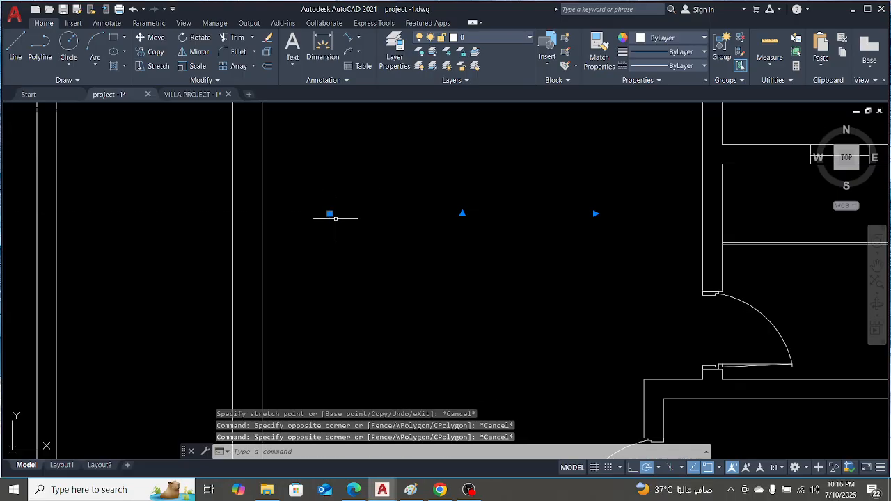
key("Escape")
left_click(341, 213)
left_click(342, 210)
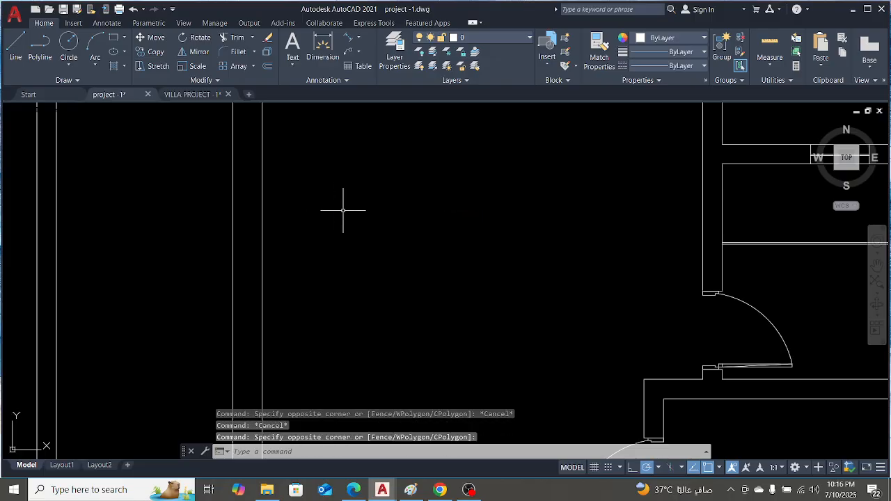
Select the tiny BED ROOM label inside the bedroom and locate its text up close
left_click(427, 229)
left_click(338, 177)
left_click(312, 166)
left_click(588, 320)
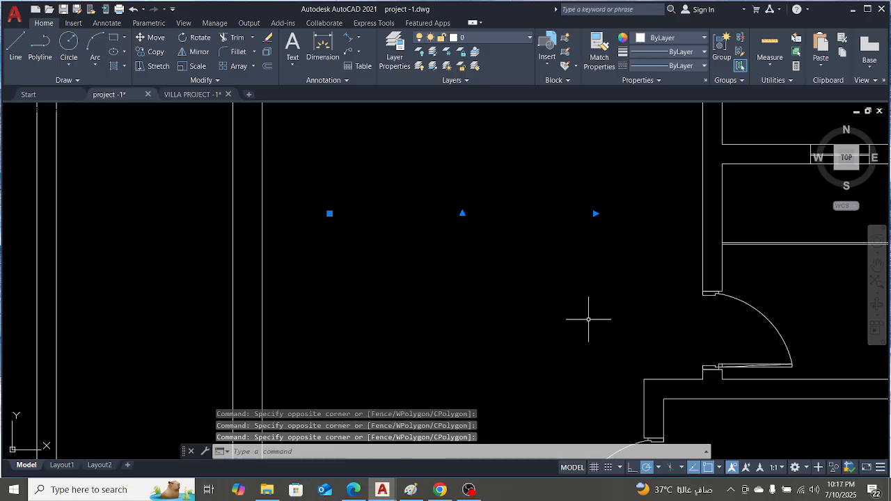
scroll(429, 263, "down", 6)
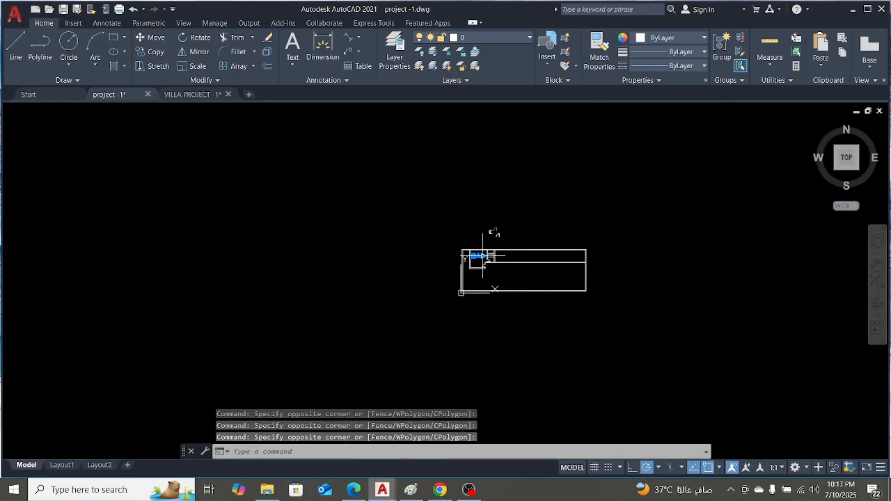
scroll(478, 209, "up", 2)
scroll(481, 209, "up", 7)
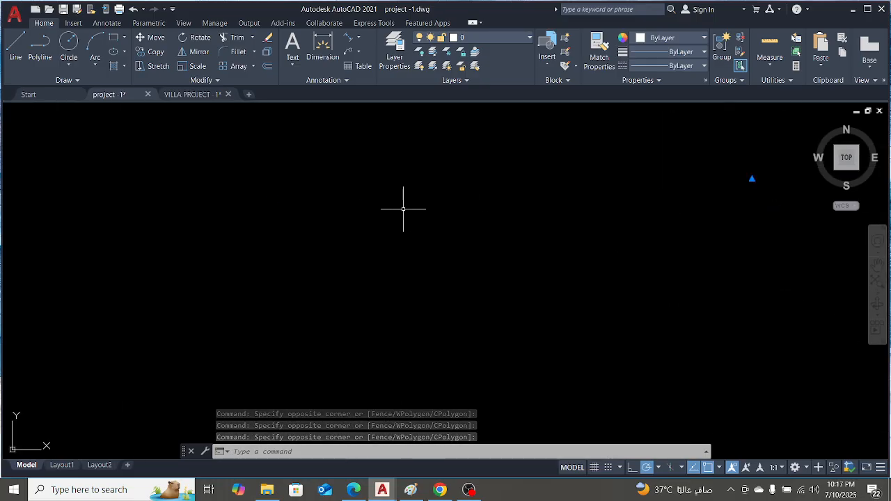
scroll(409, 211, "down", 3)
scroll(273, 213, "up", 2)
scroll(323, 201, "up", 10)
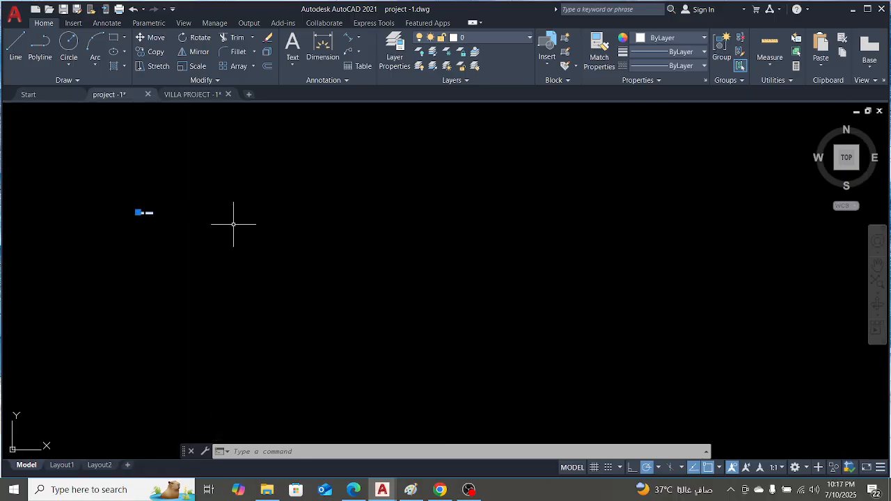
scroll(290, 179, "up", 2)
scroll(312, 194, "down", 2)
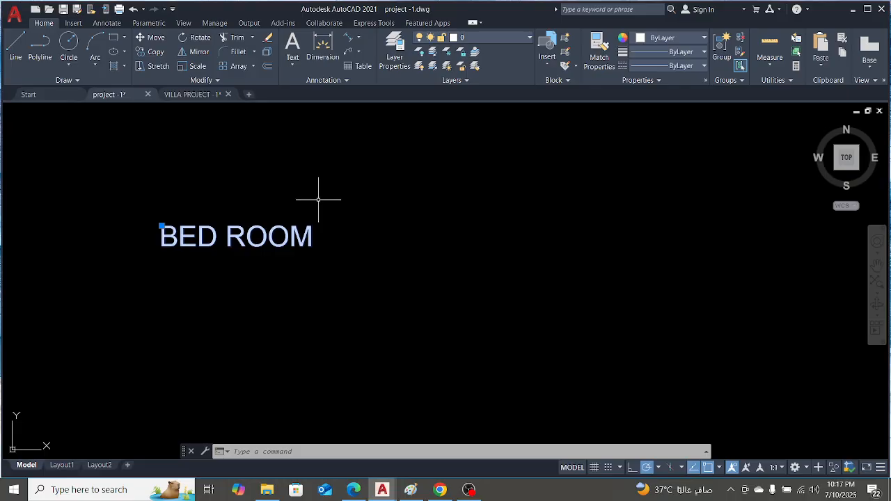
scroll(293, 209, "down", 4)
scroll(383, 174, "up", 8)
scroll(390, 167, "down", 3)
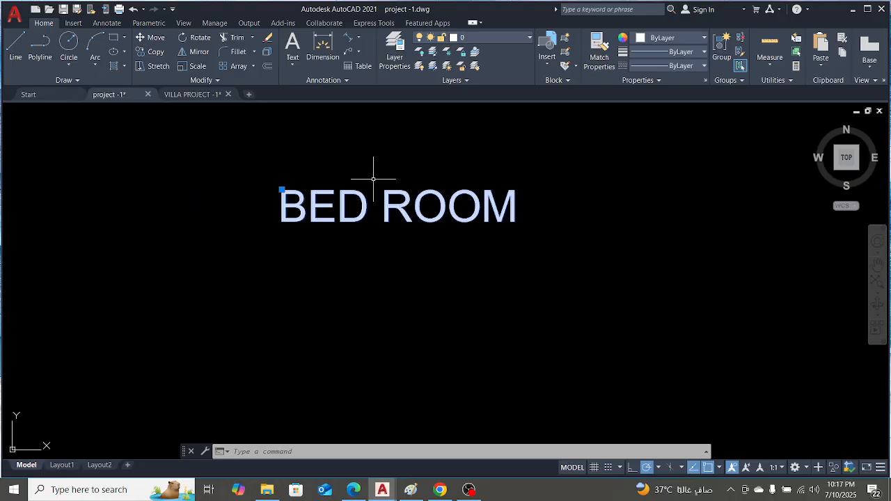
left_click(362, 182)
key("Escape")
key("Escape")
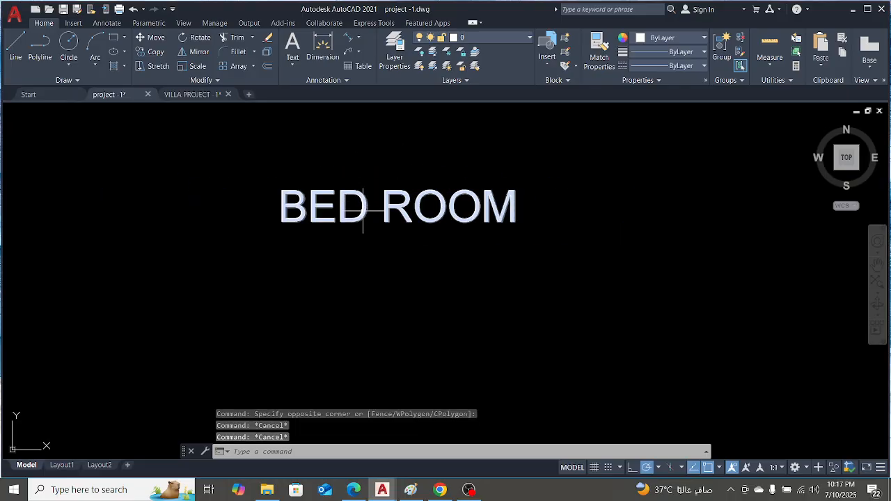
double_click(368, 209)
key("Escape")
scroll(343, 231, "down", 2)
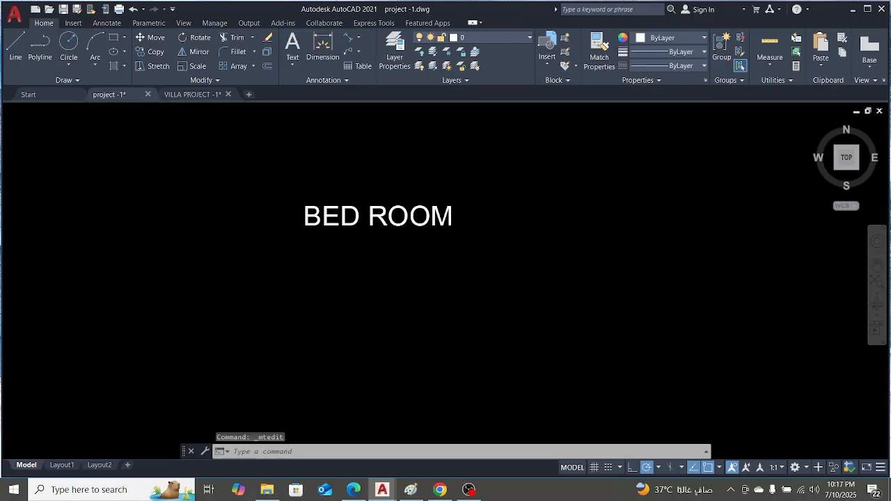
scroll(369, 230, "down", 5)
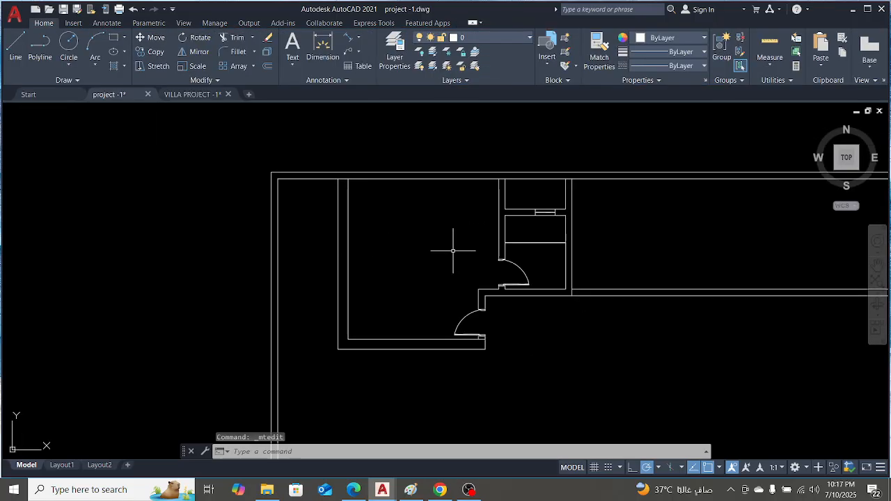
scroll(453, 251, "up", 2)
key("Escape")
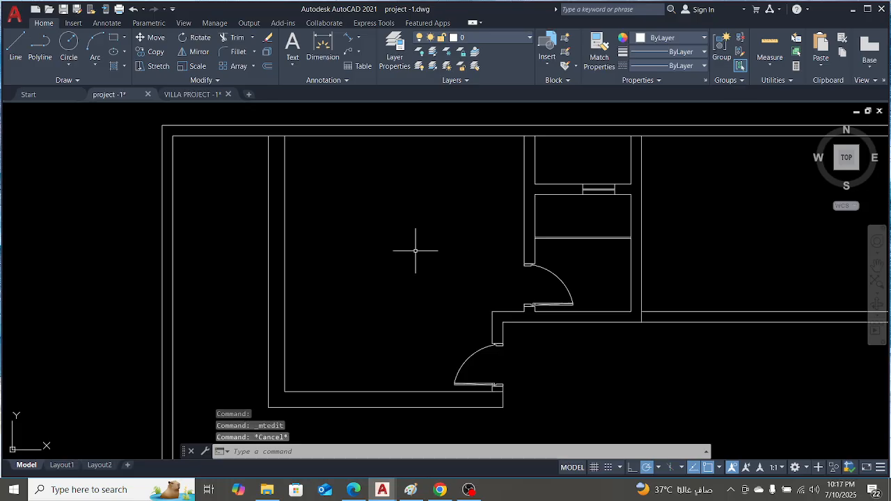
Reselect the bedroom's label and examine the size of its text relative to the room
left_click(303, 183)
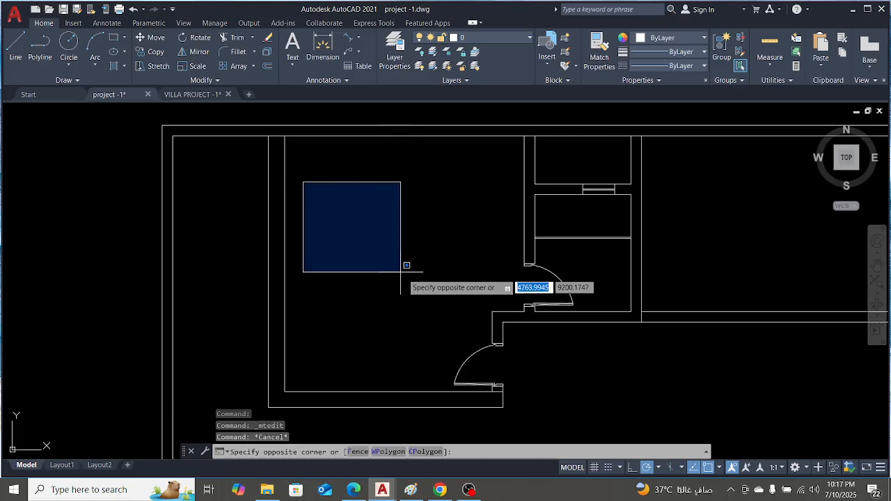
left_click(465, 288)
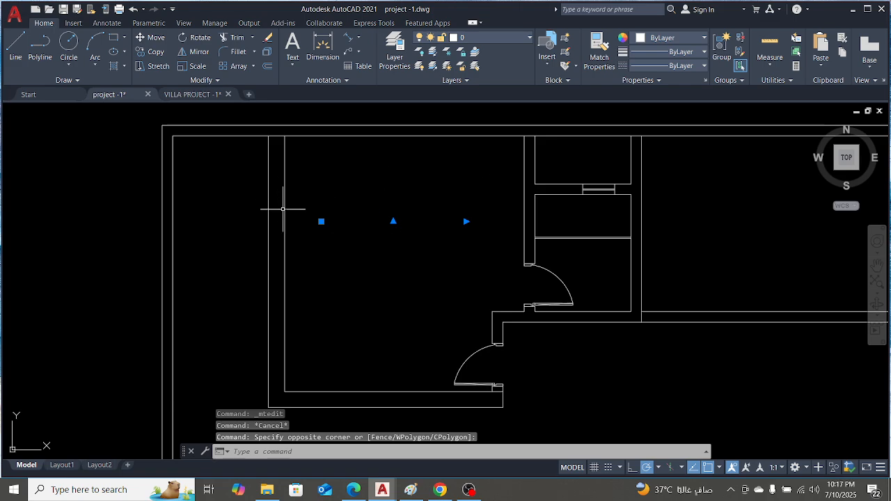
scroll(292, 219, "up", 8)
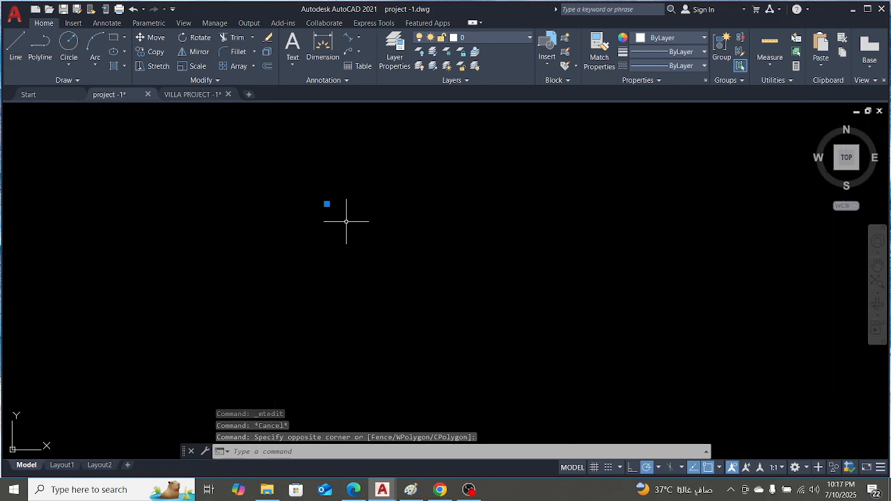
scroll(328, 211, "down", 3)
scroll(353, 208, "down", 3)
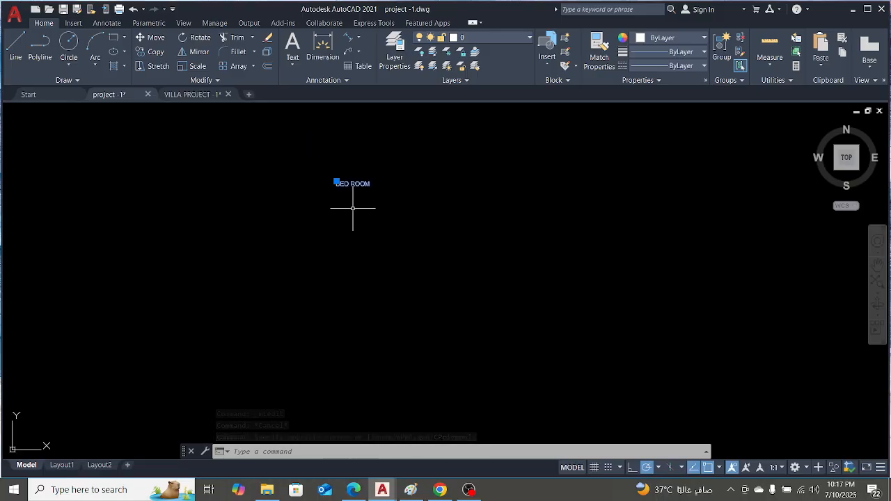
scroll(353, 207, "up", 8)
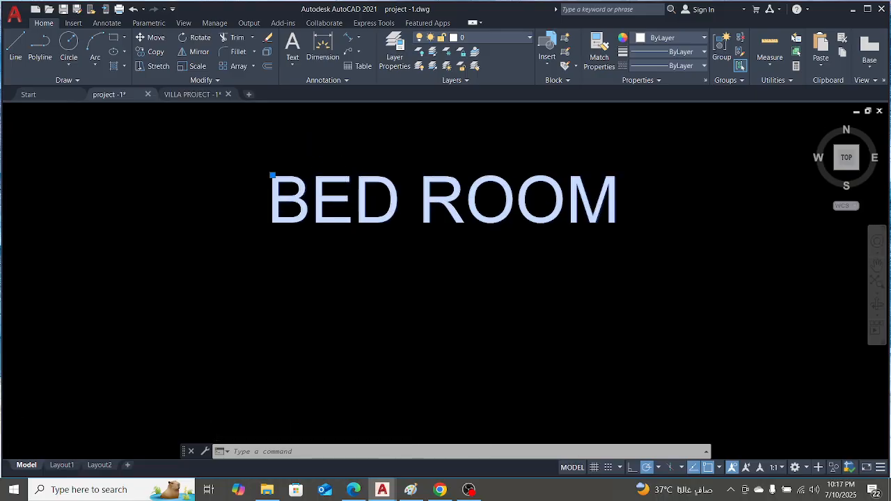
scroll(351, 205, "up", 4)
scroll(363, 218, "down", 4)
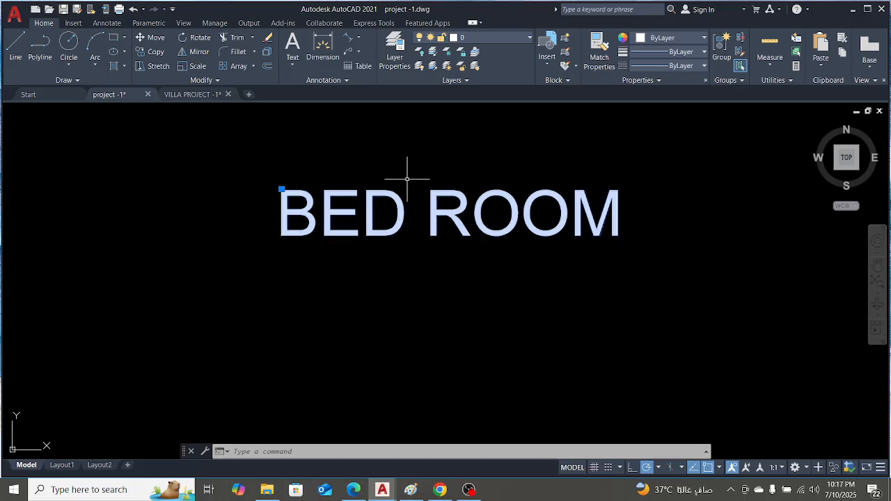
Try to set the height of the whole BED ROOM text to 100 while editing it
left_click(428, 207)
key("Escape")
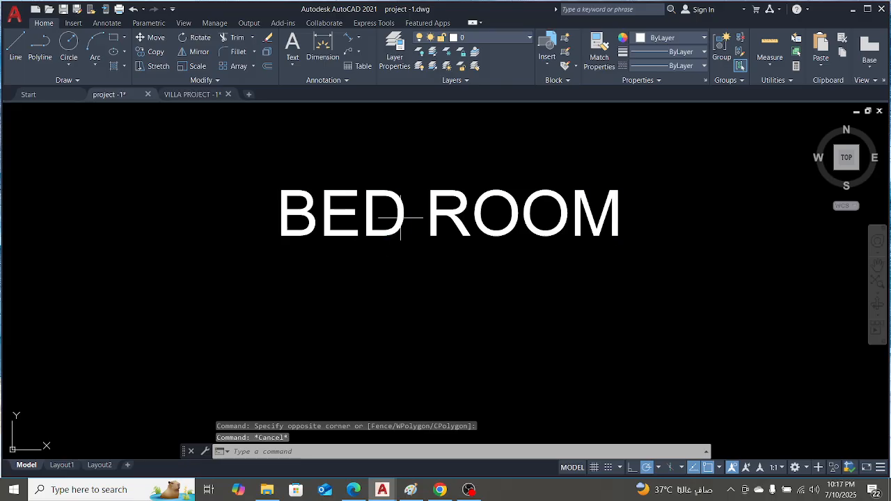
left_click(402, 220)
left_click(405, 204)
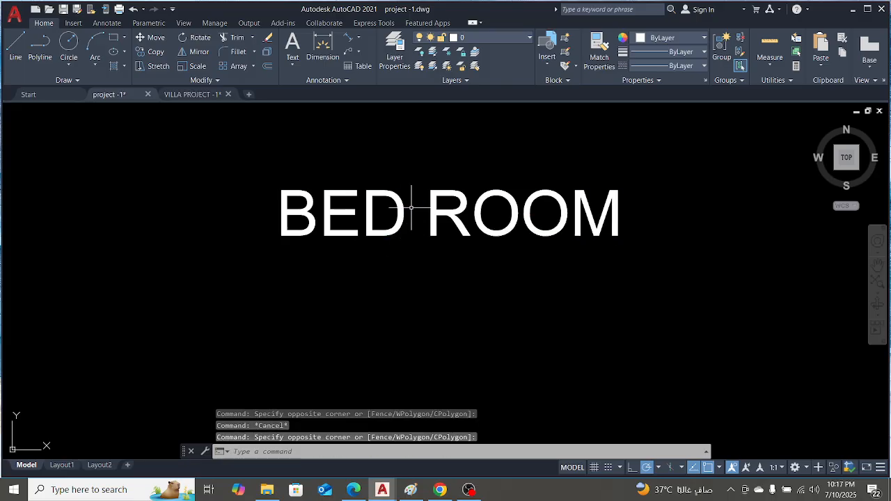
double_click(396, 203)
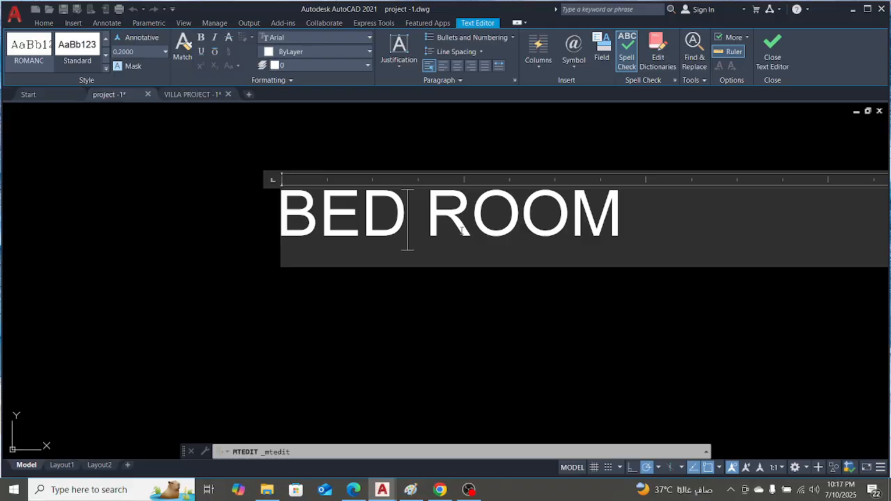
left_click_drag(595, 216, 258, 209)
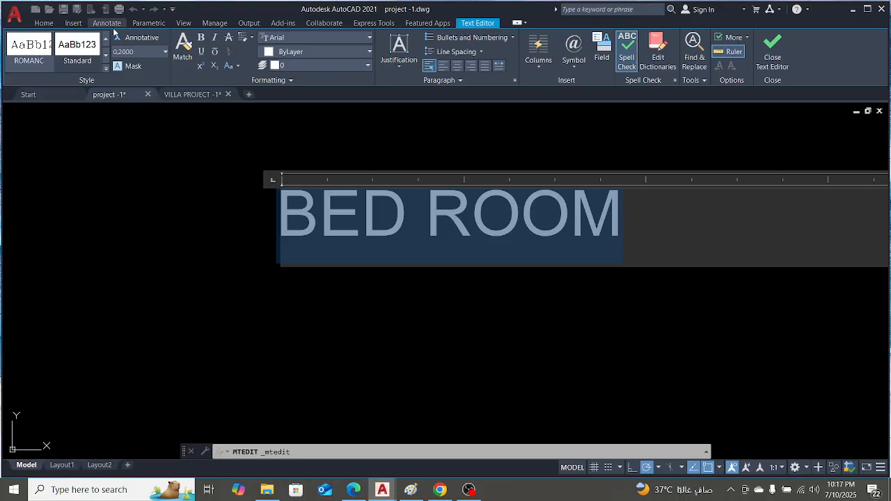
left_click(151, 52)
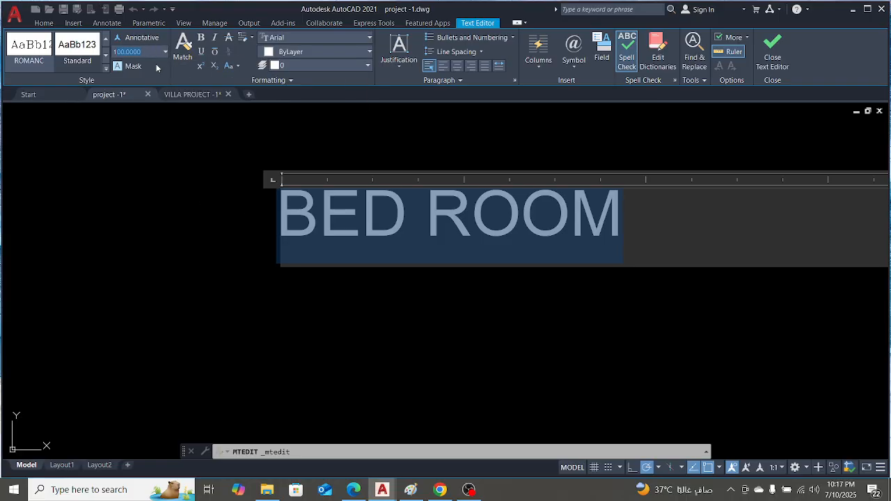
type("22")
left_click(179, 155)
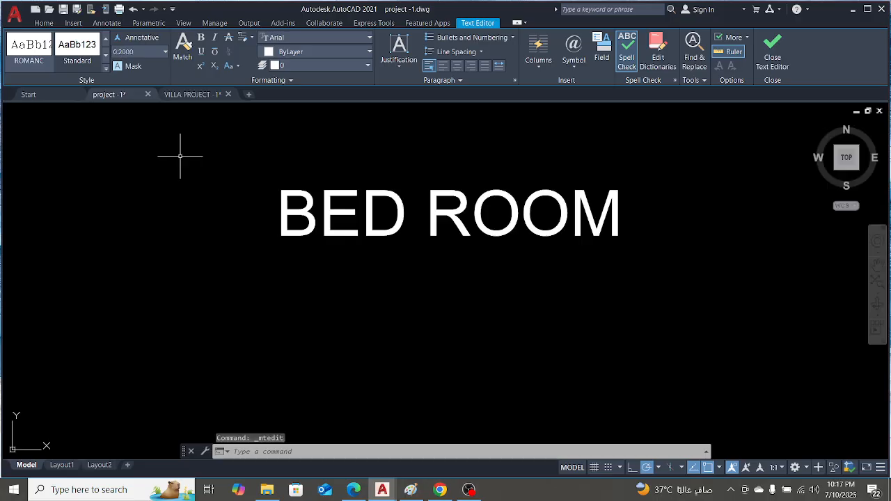
Leave the text editing and open the full properties of the BED ROOM label
scroll(330, 181, "down", 8)
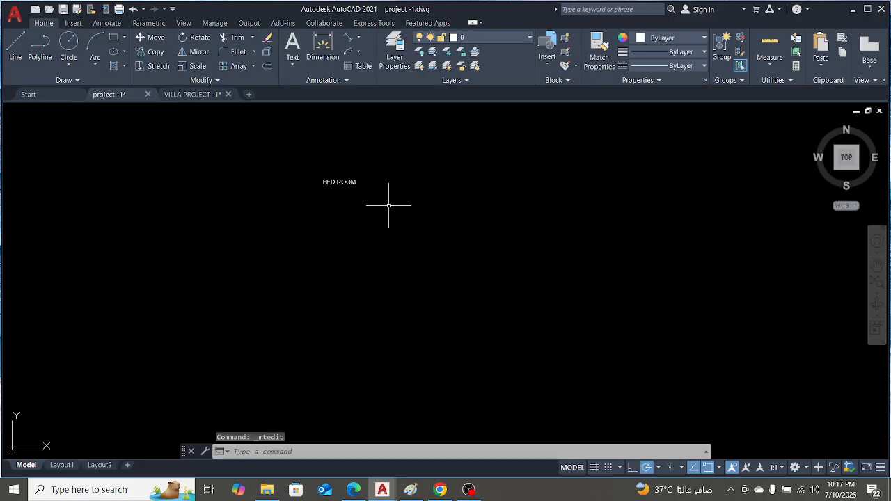
scroll(379, 201, "up", 2)
key("Escape")
scroll(327, 188, "down", 5)
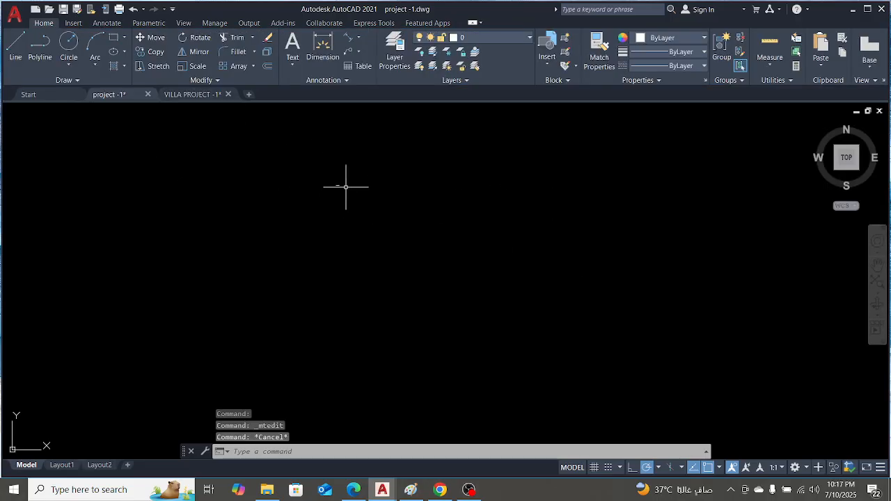
scroll(366, 174, "up", 4)
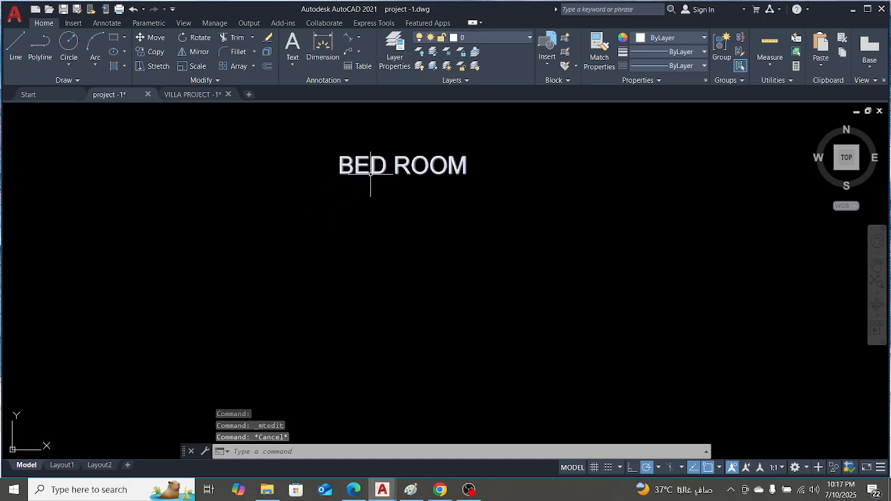
scroll(370, 172, "down", 3)
scroll(370, 172, "up", 5)
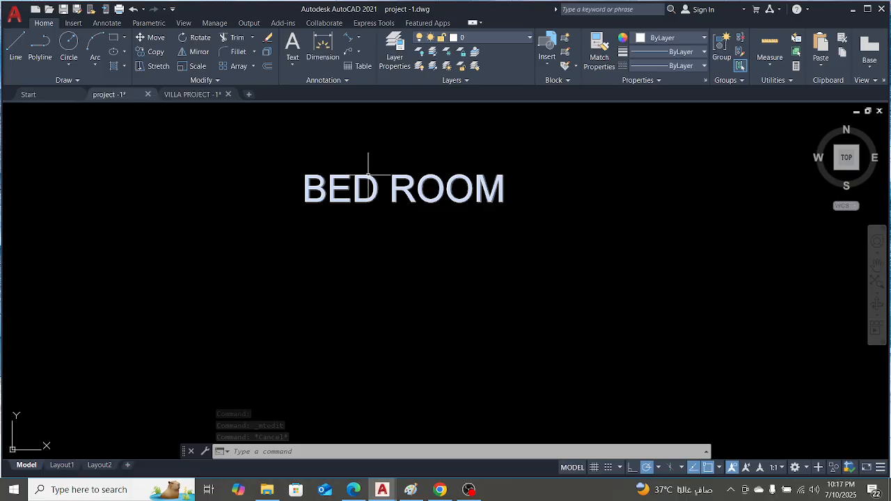
left_click(359, 182)
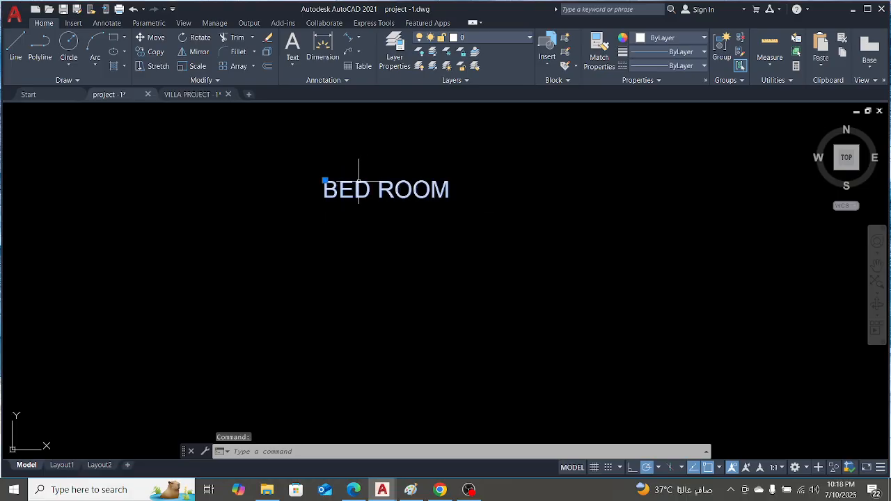
right_click(359, 182)
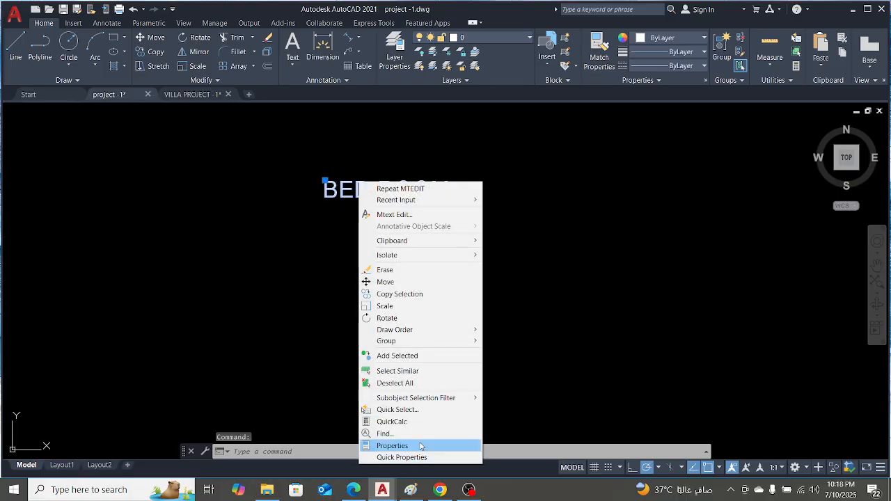
left_click(392, 445)
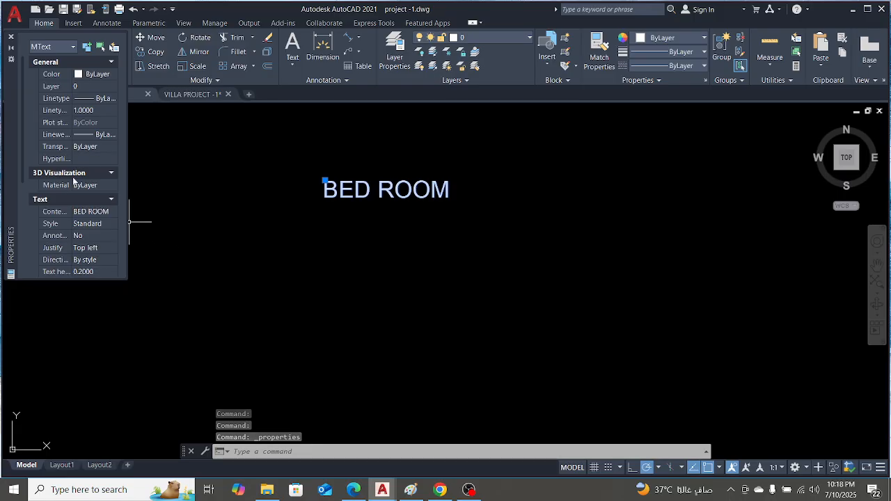
Set the text height of the BED ROOM label to 10 and deselect it
scroll(75, 209, "down", 2)
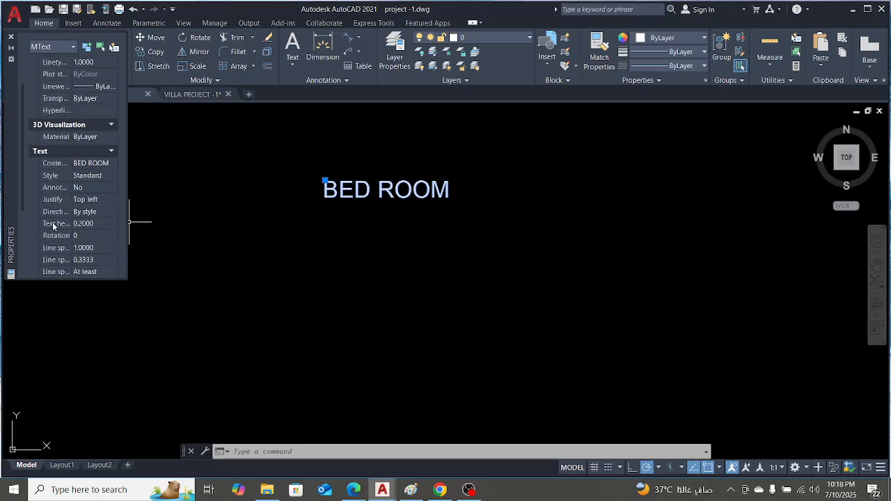
left_click(101, 224)
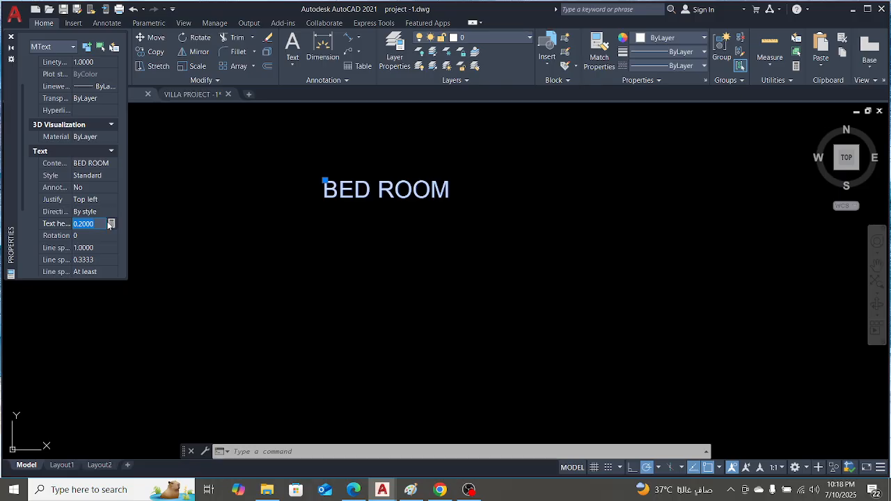
type("10")
key("Return")
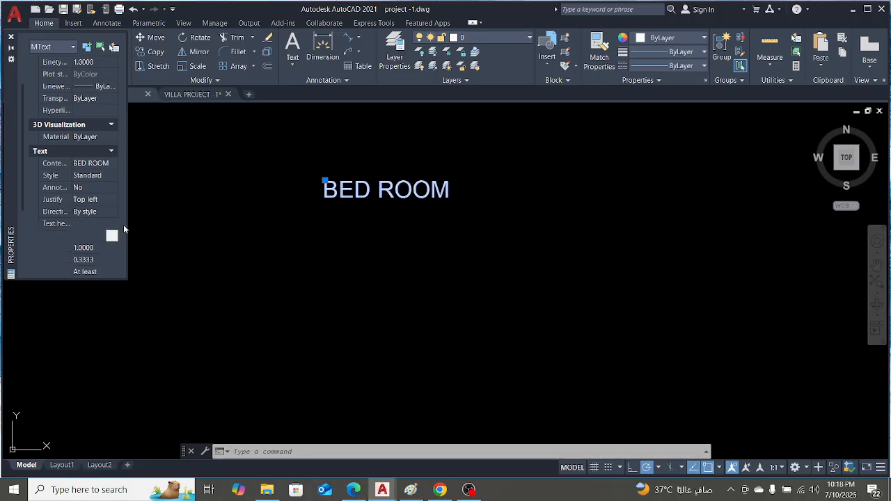
scroll(408, 189, "down", 6)
scroll(546, 234, "down", 5)
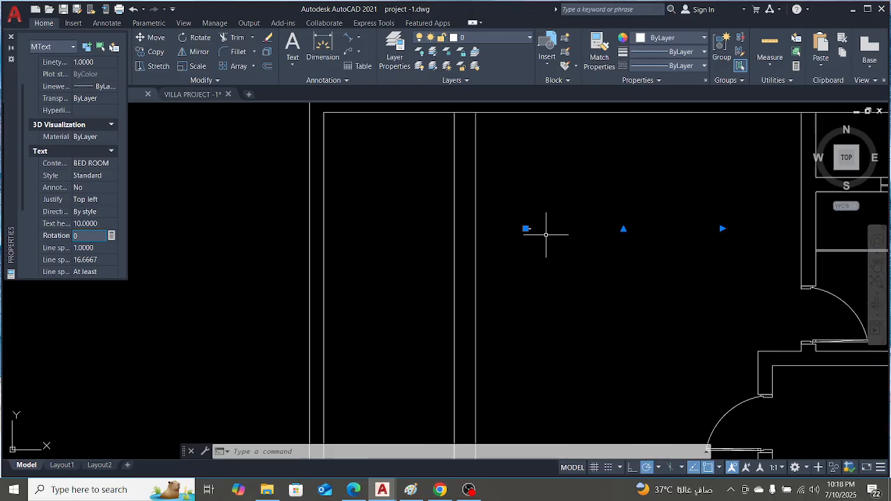
scroll(543, 239, "up", 4)
key("Escape")
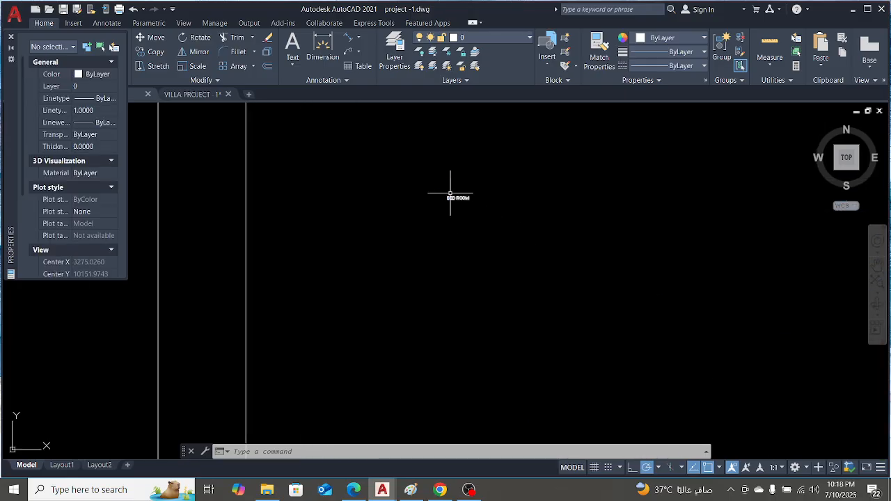
Reselect the BED ROOM label and set its text height to 100
scroll(471, 219, "down", 4)
scroll(379, 163, "up", 4)
left_click(364, 148)
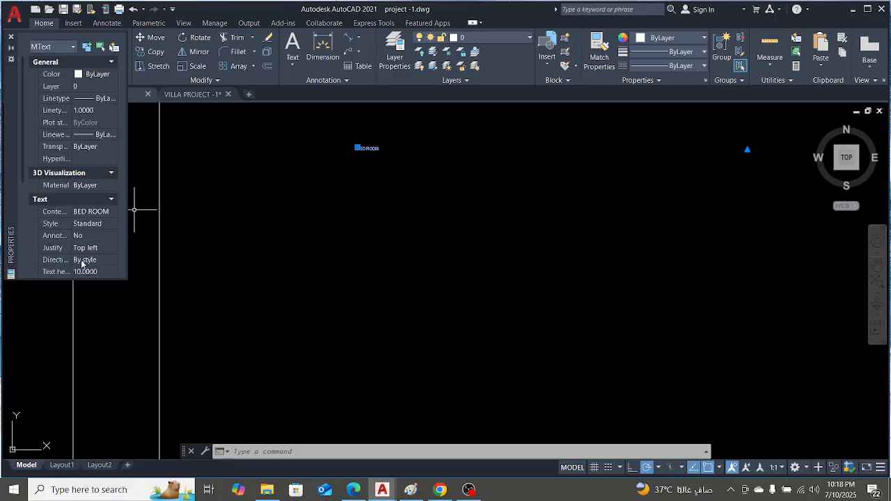
scroll(89, 252, "down", 3)
left_click(96, 211)
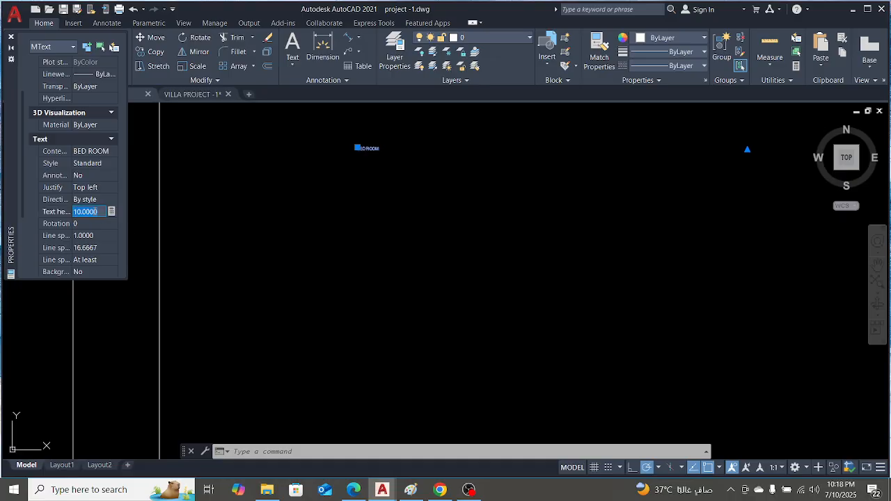
type("100")
key("Return")
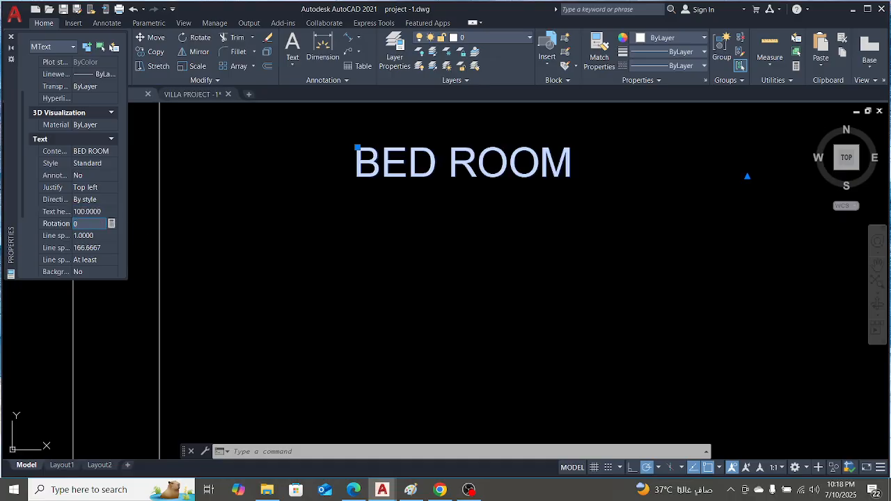
scroll(399, 236, "down", 7)
key("Escape")
Set the text height of the BED ROOM label to 300, deselect it and close the properties
scroll(410, 239, "up", 6)
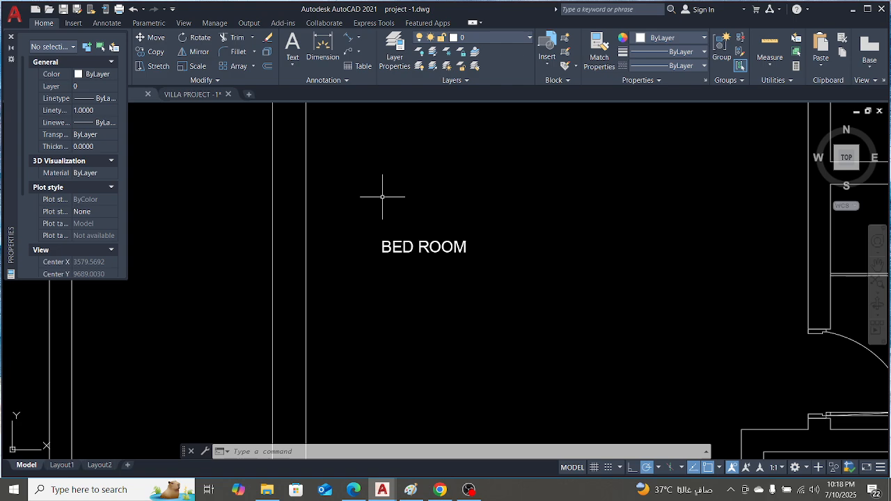
left_click(417, 270)
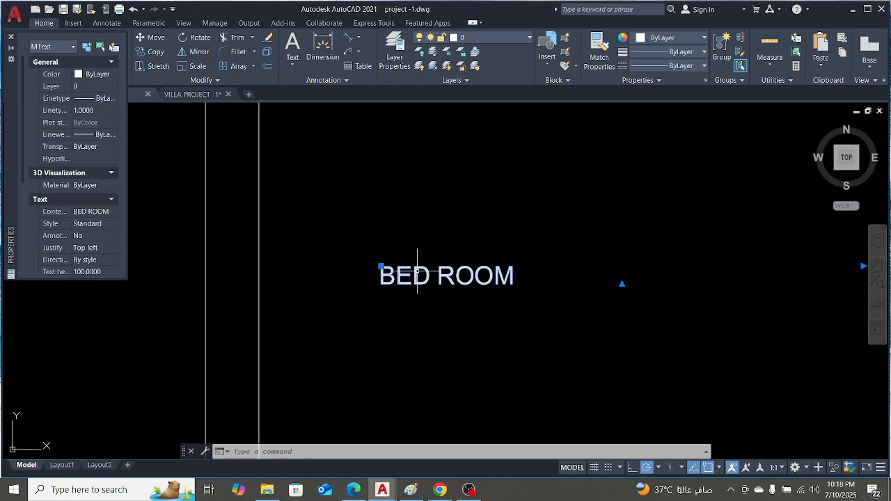
scroll(90, 262, "down", 2)
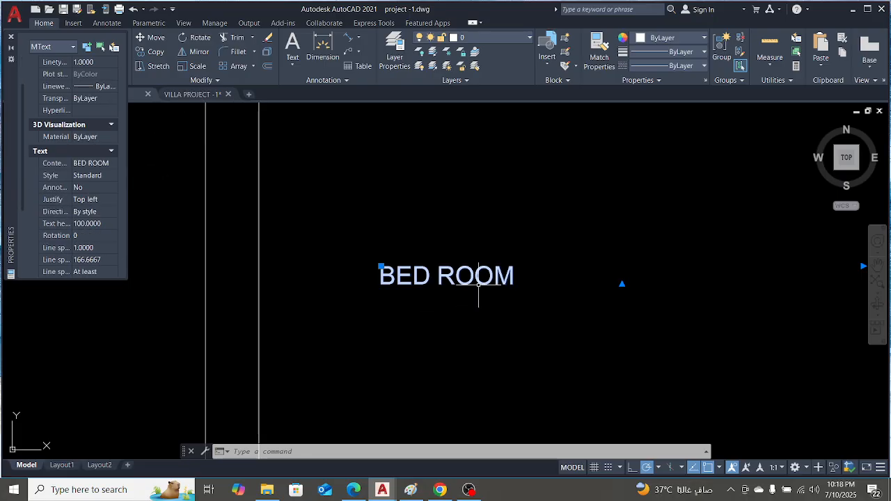
left_click(92, 223)
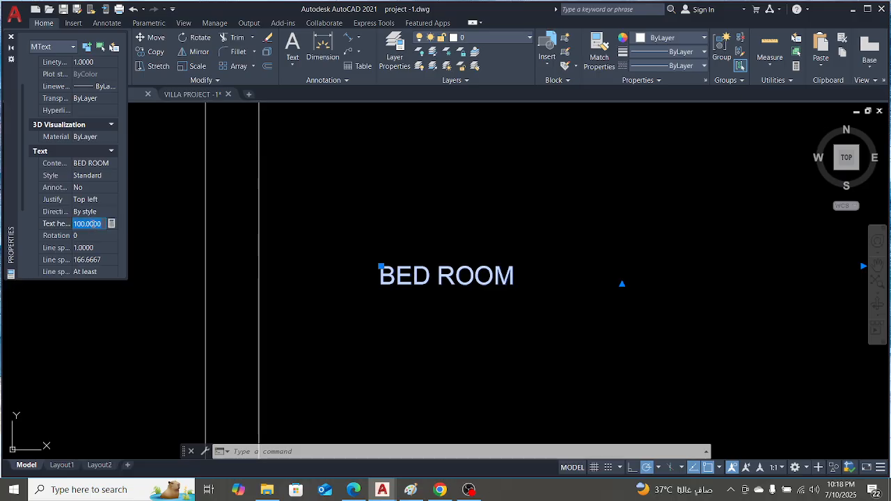
type("300")
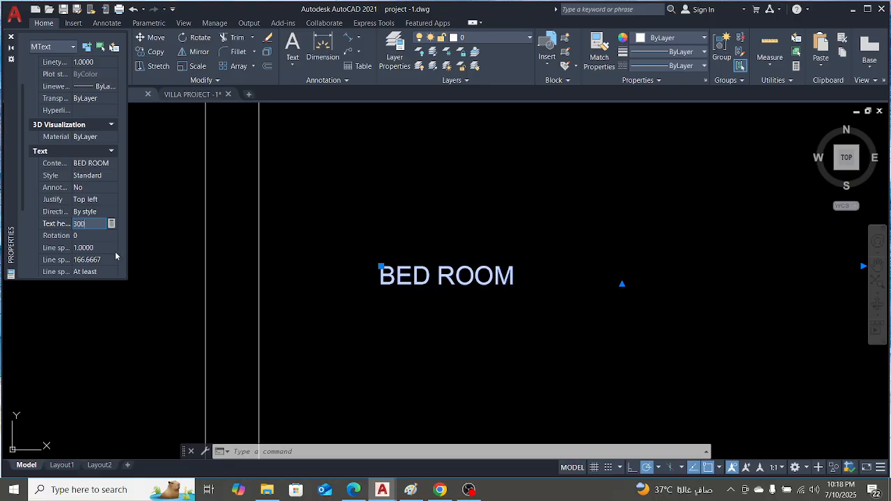
key("Return")
scroll(328, 249, "down", 5)
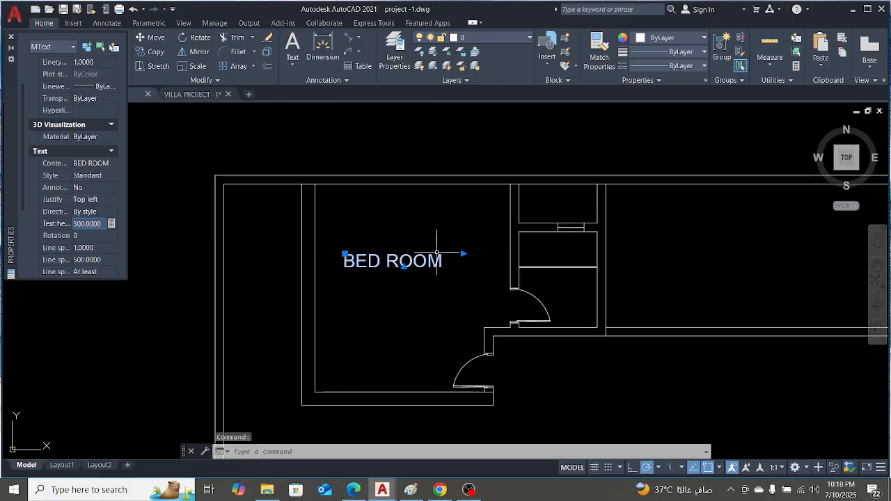
key("Escape")
key("Escape")
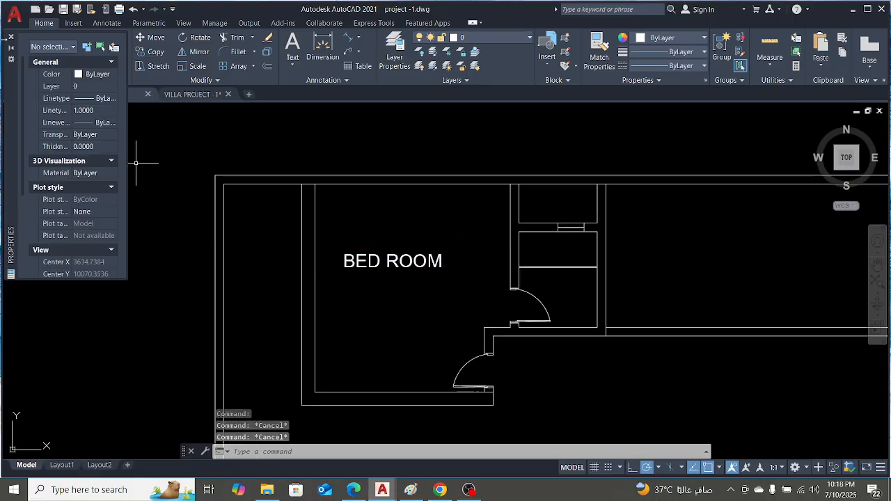
key("ctrl+1")
scroll(428, 209, "down", 3)
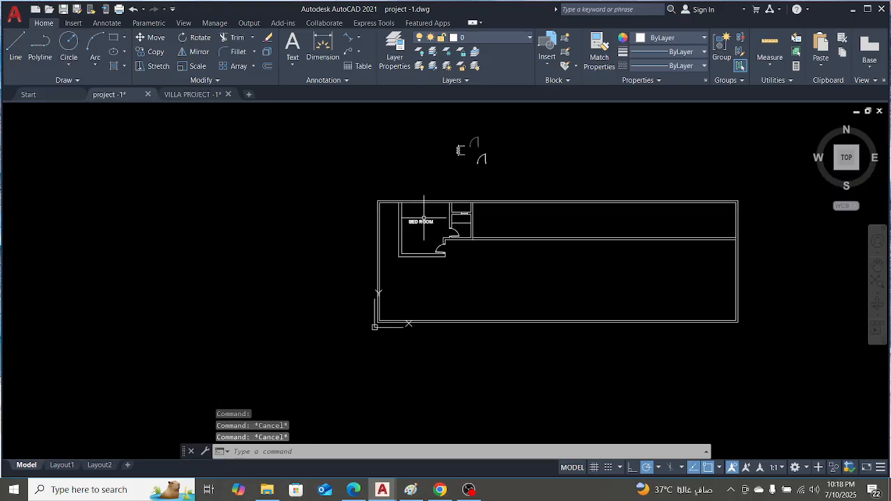
Move the BED ROOM label by its insertion grip down and slightly right, nearer the middle of the bedroom
scroll(423, 220, "up", 3)
left_click(423, 225)
scroll(365, 199, "up", 3)
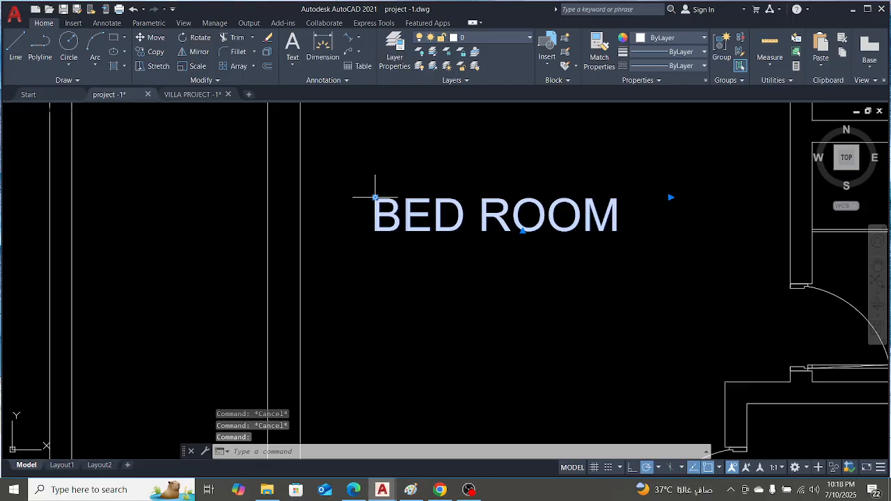
left_click(375, 197)
scroll(421, 223, "down", 4)
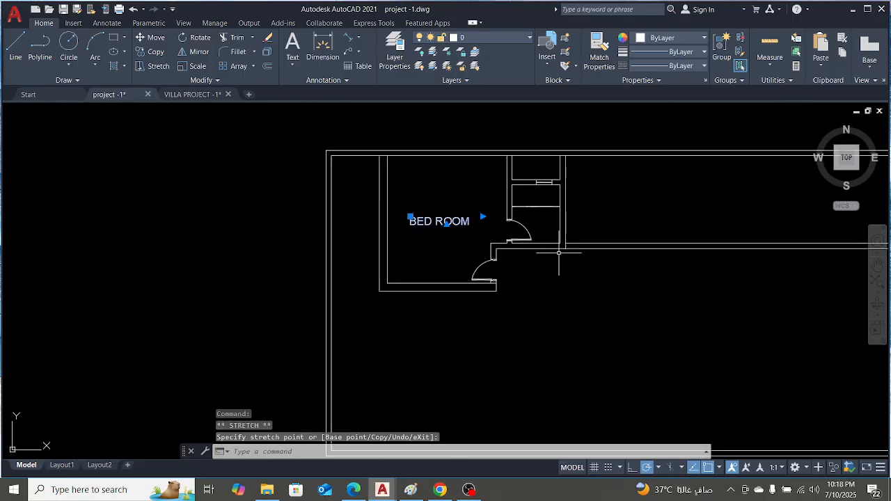
scroll(549, 244, "up", 4)
key("Escape")
scroll(542, 245, "down", 1)
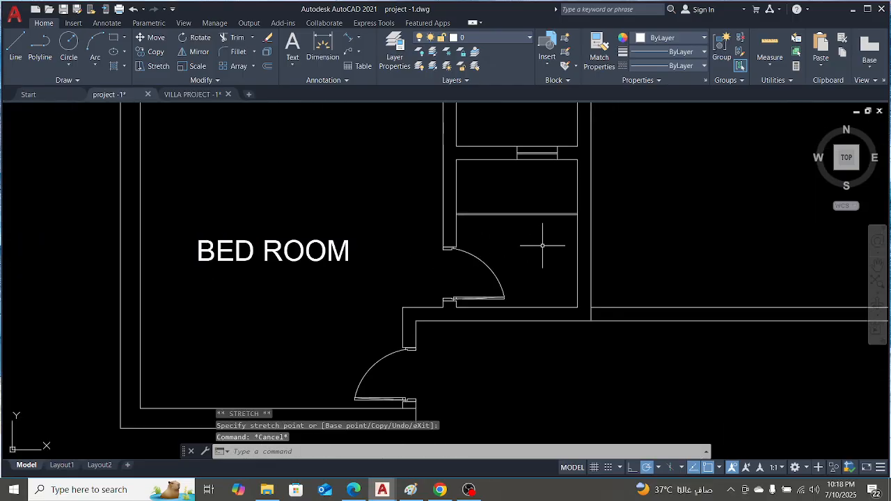
scroll(354, 256, "down", 2)
scroll(302, 265, "up", 2)
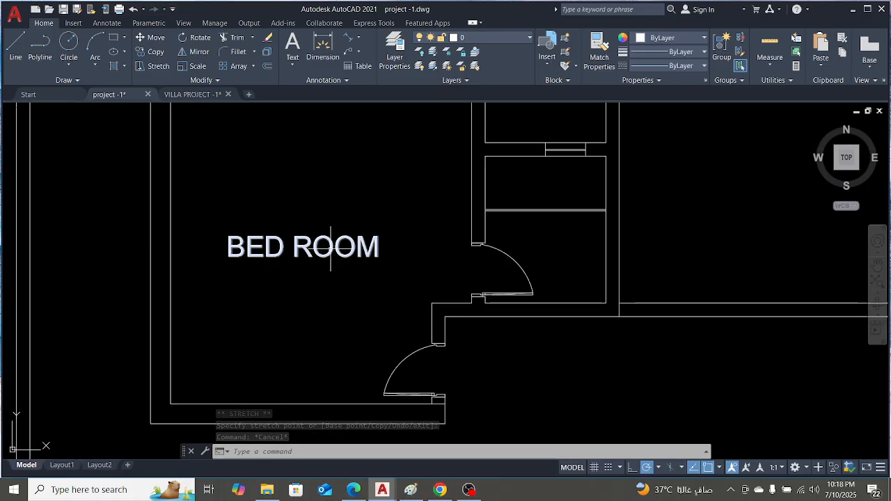
Copy the BED ROOM label about 4280 units horizontally to the right, into the small room beside the bedroom
left_click(329, 247)
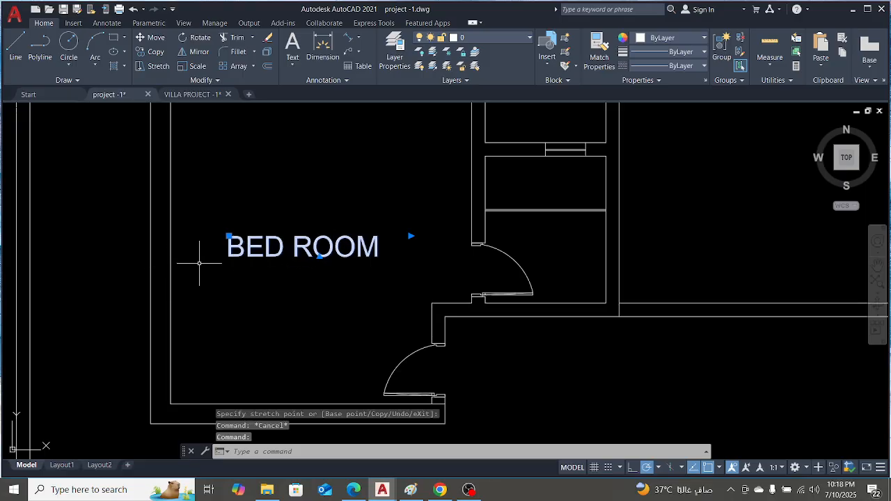
scroll(213, 264, "up", 2)
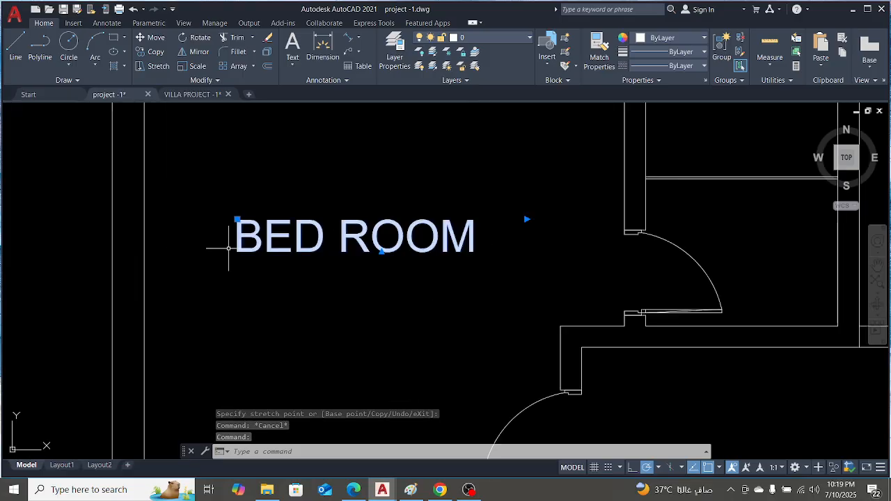
scroll(296, 282, "down", 2)
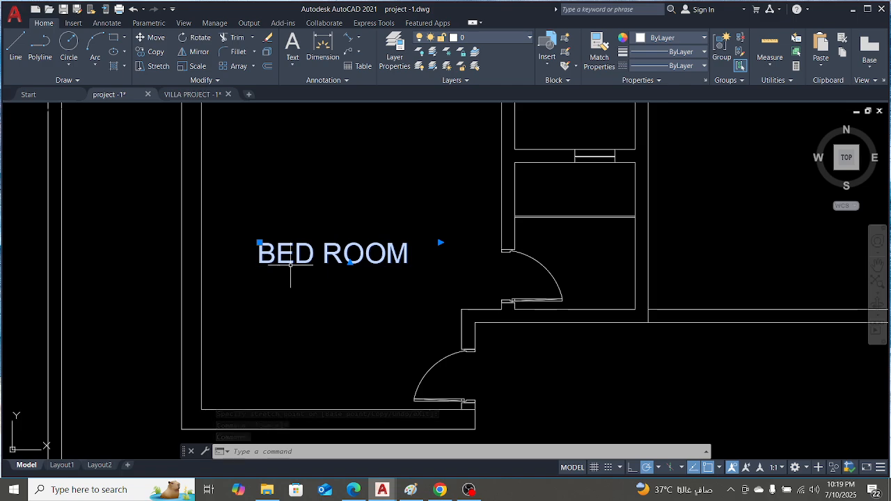
type("co")
key("Return")
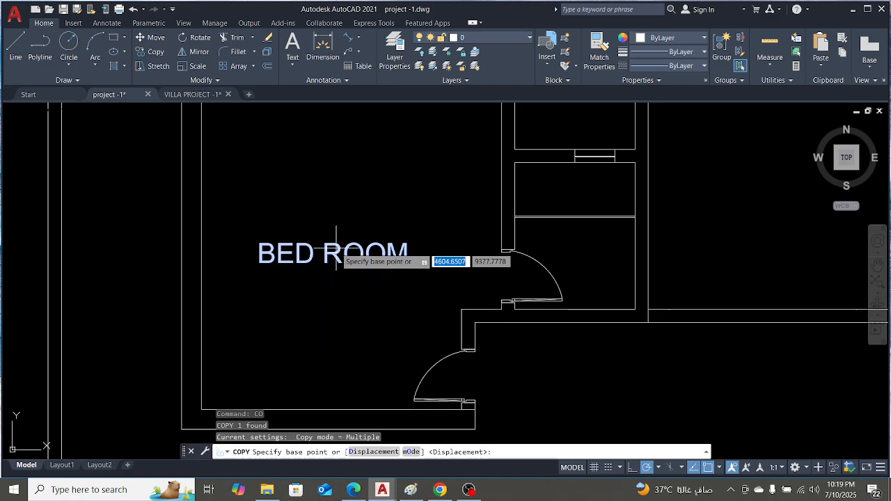
left_click(300, 261)
scroll(330, 177, "down", 5)
scroll(330, 177, "up", 5)
scroll(318, 218, "down", 3)
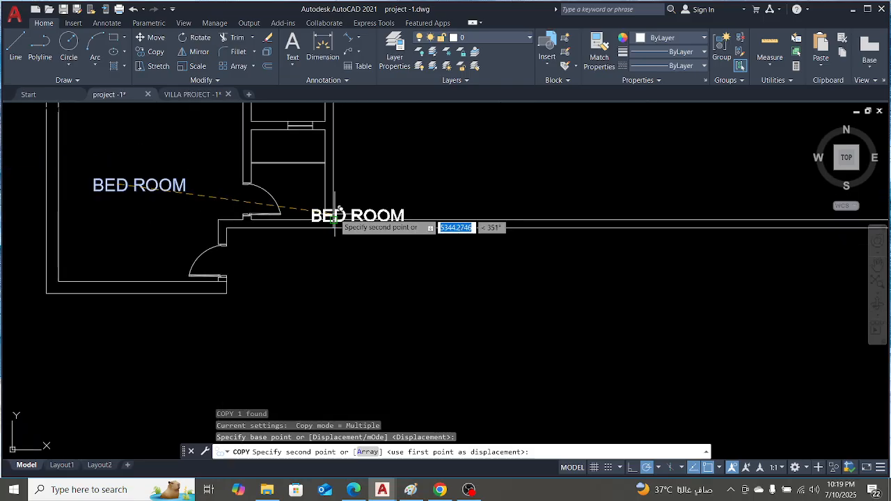
scroll(279, 169, "up", 3)
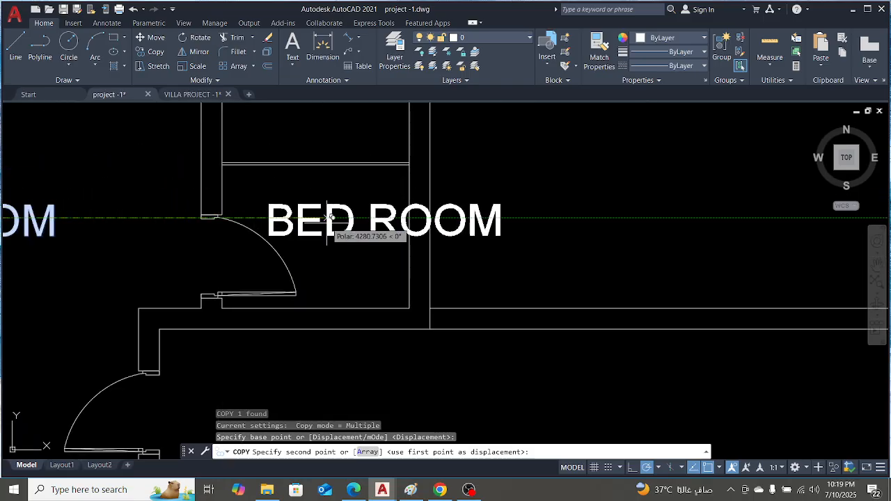
left_click(333, 216)
key("Escape")
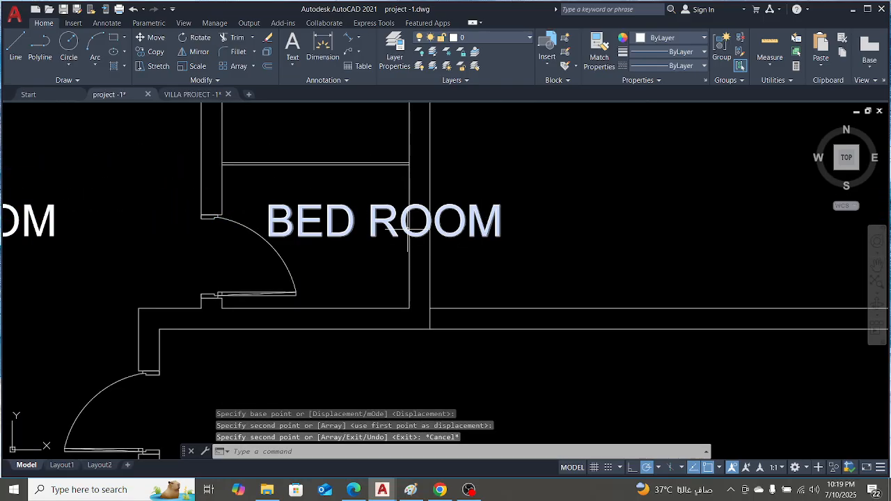
Replace the text of the copied BED ROOM label in the small room with TOILET
double_click(348, 223)
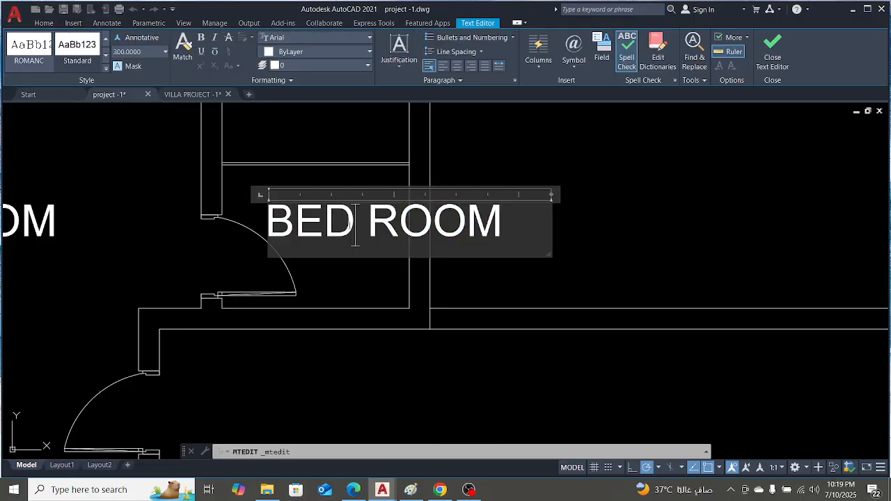
key("ctrl+a")
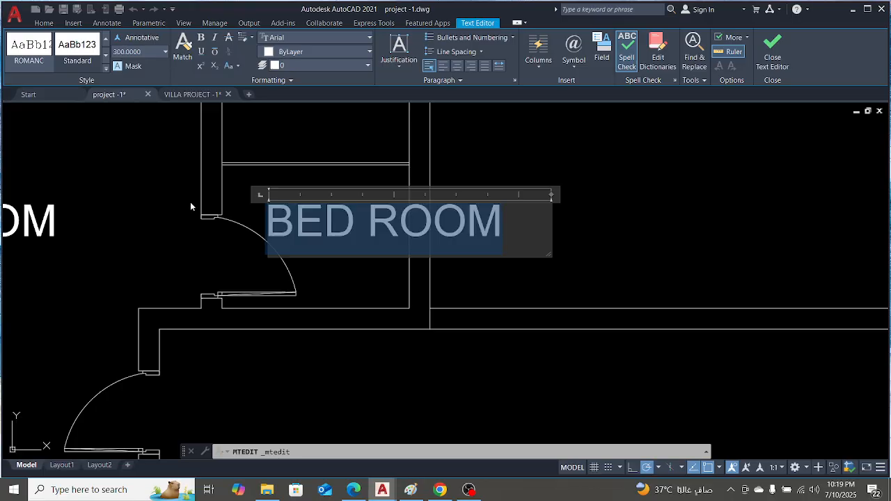
type("TOILET")
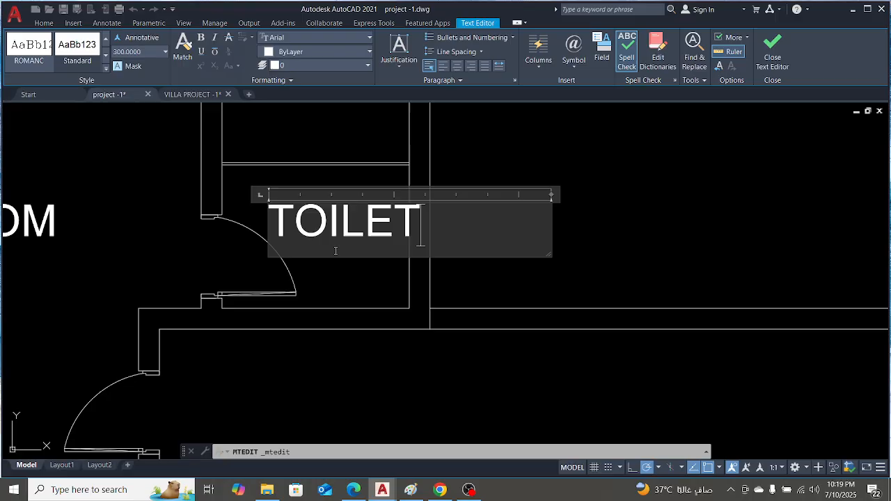
left_click(513, 265)
Select the TOILET label and set its text height to 150 in its properties
scroll(477, 185, "down", 4)
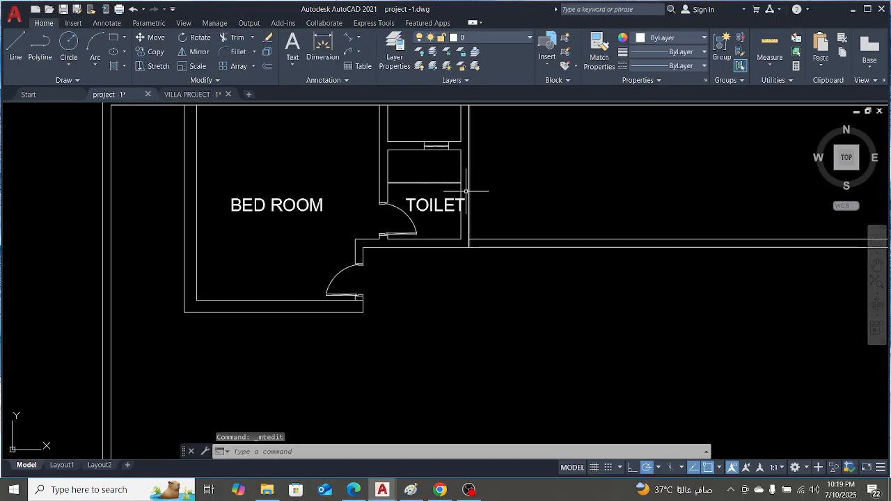
scroll(439, 209, "up", 6)
scroll(477, 255, "down", 3)
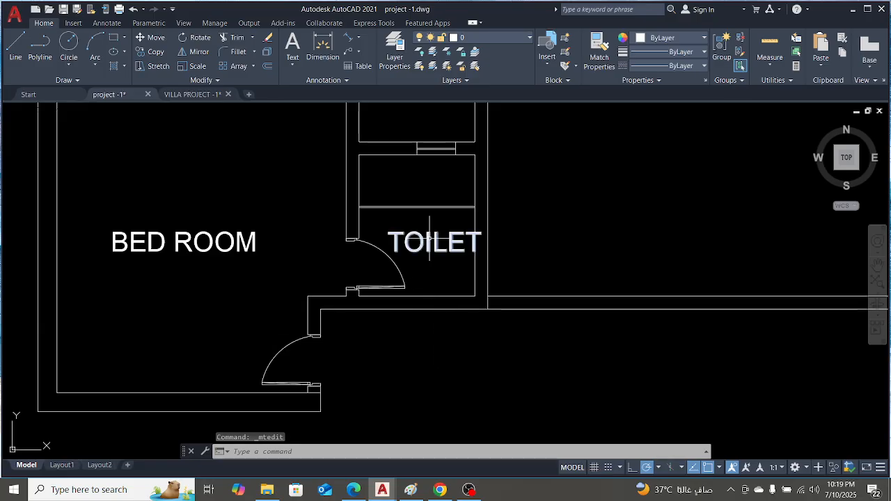
left_click(429, 241)
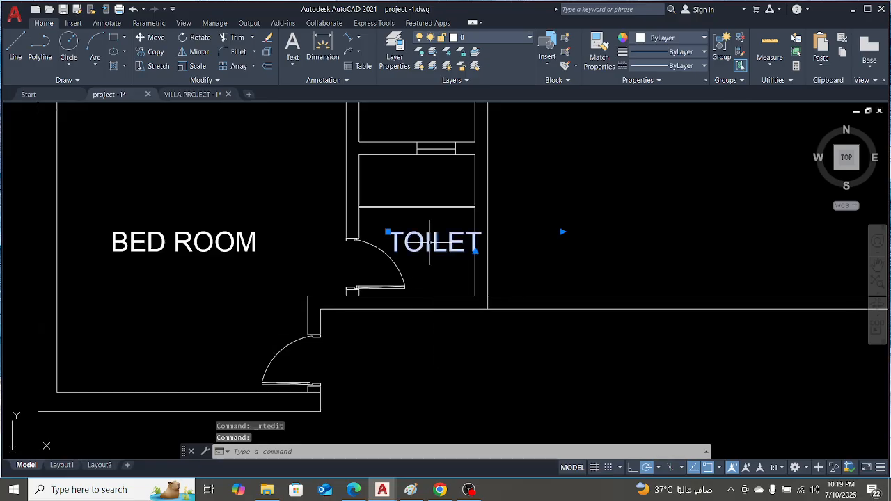
right_click(430, 243)
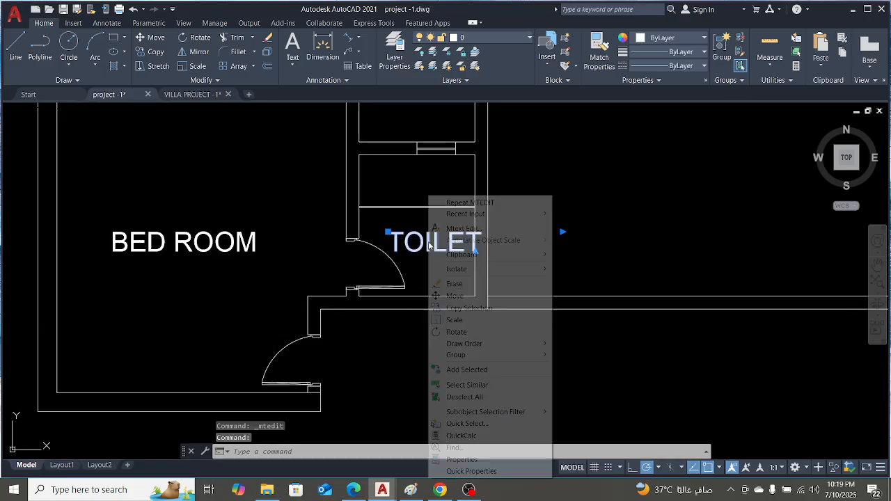
left_click(446, 460)
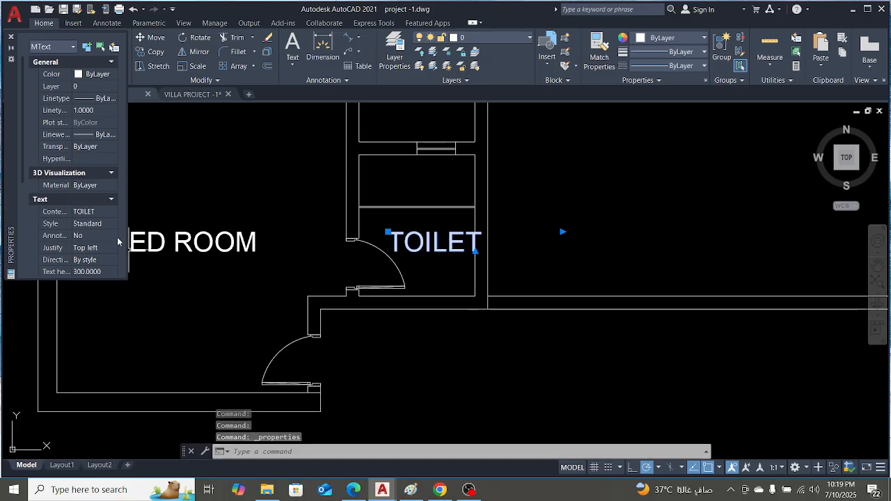
scroll(85, 222, "down", 2)
left_click(89, 211)
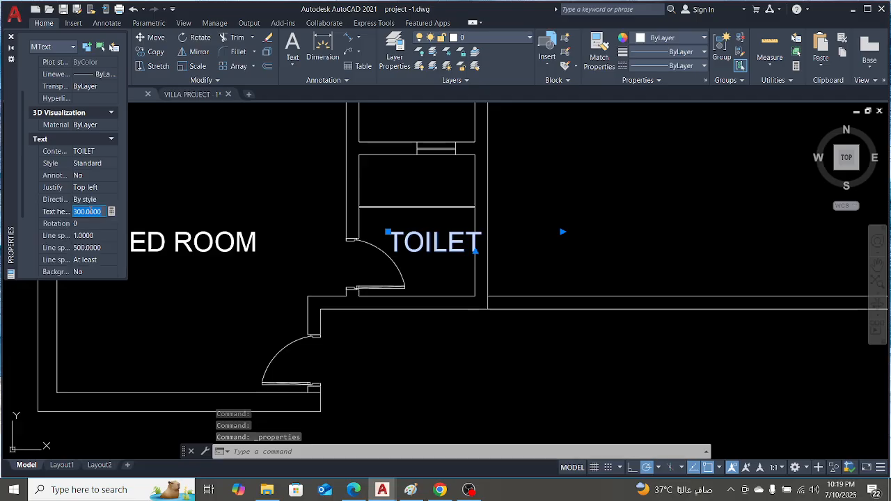
type("150")
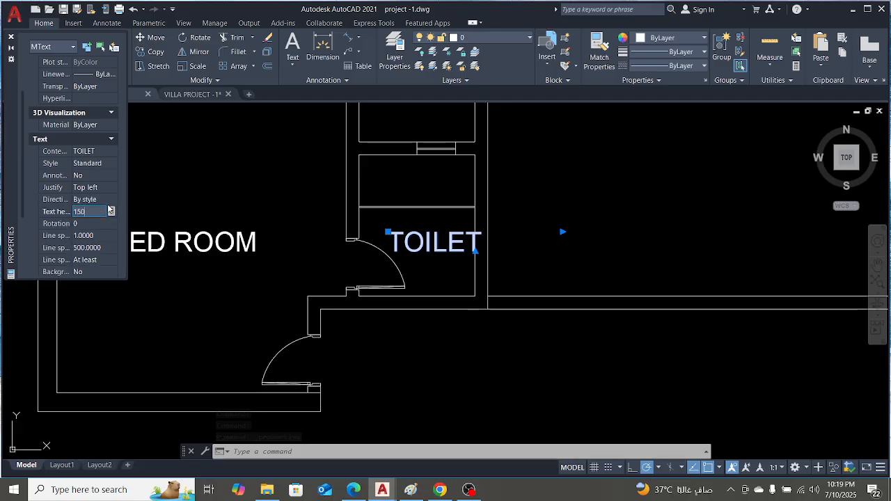
key("Tab")
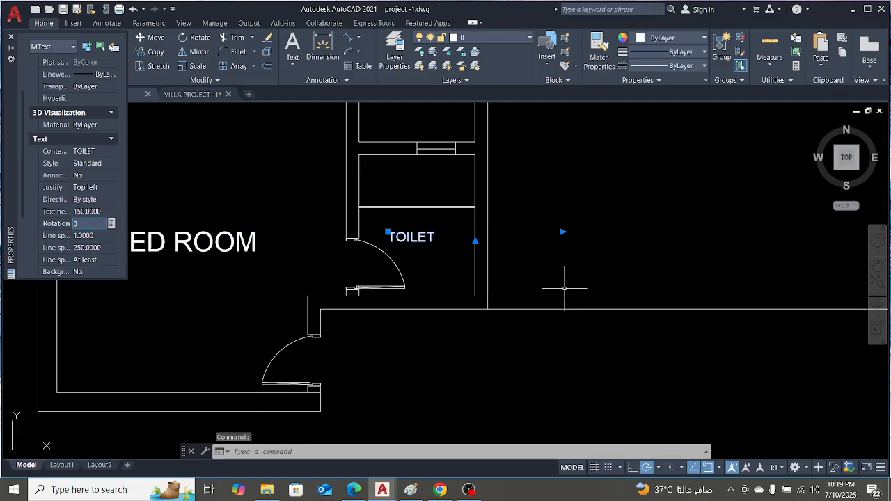
Deselect the TOILET label and close the properties
key("Escape")
key("Escape")
key("Escape")
left_click(508, 237)
key("Escape")
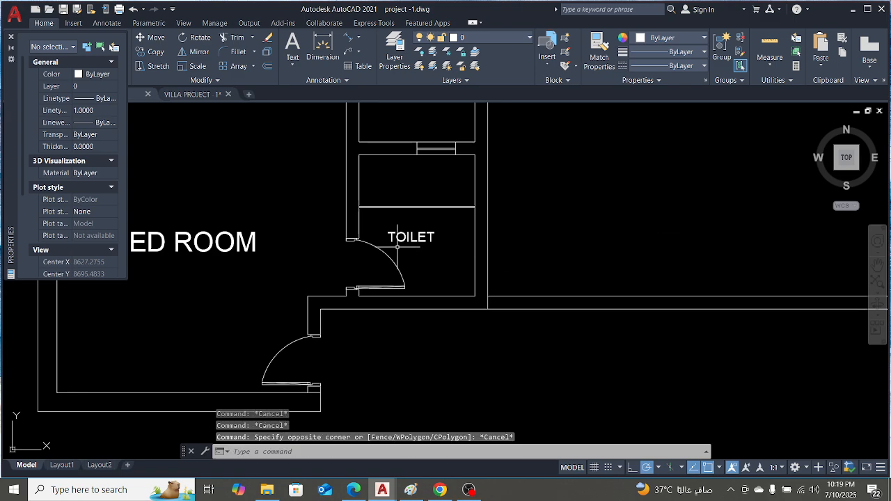
scroll(383, 240, "up", 4)
scroll(429, 239, "down", 4)
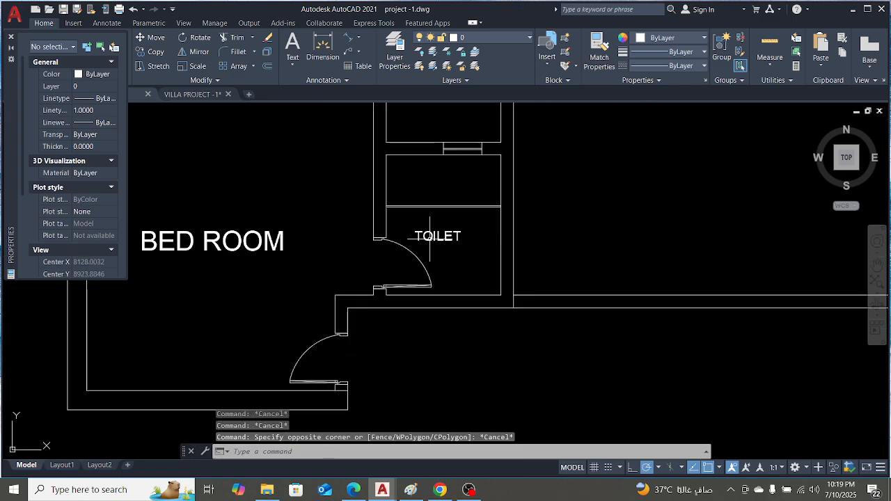
left_click(10, 38)
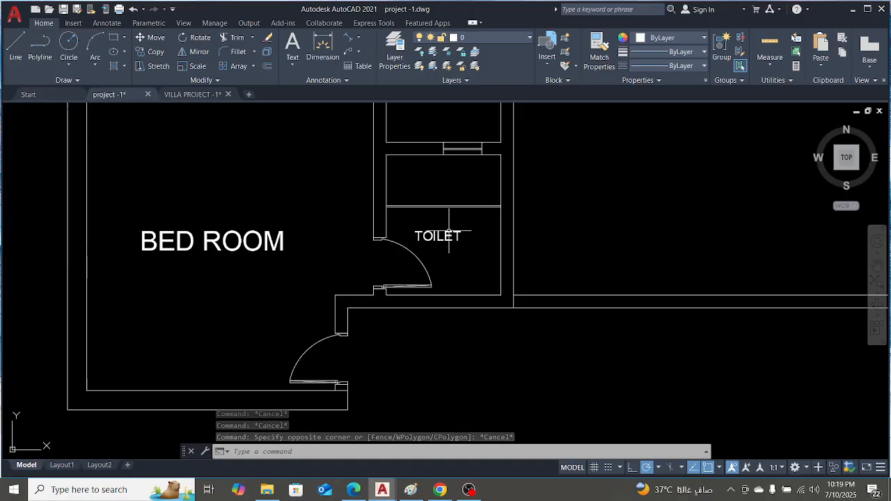
scroll(501, 227, "down", 4)
scroll(502, 226, "up", 2)
scroll(426, 240, "down", 2)
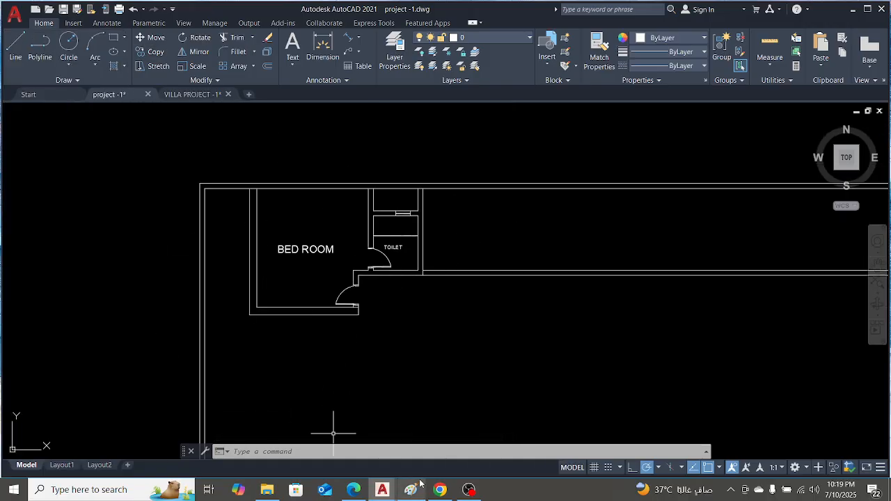
Switch to Paint, examine the list of AutoCAD 2D/3D commands and short keys, and return to the floor plan in AutoCAD
key("alt+Tab")
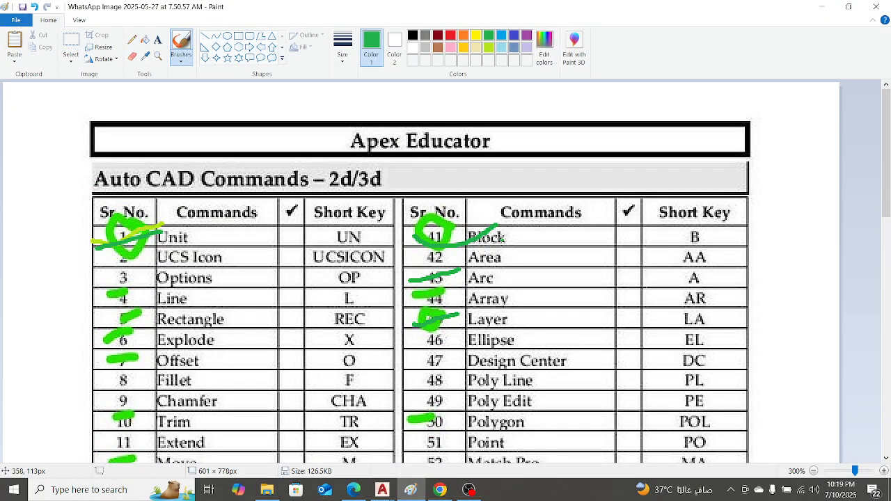
scroll(516, 238, "down", 15)
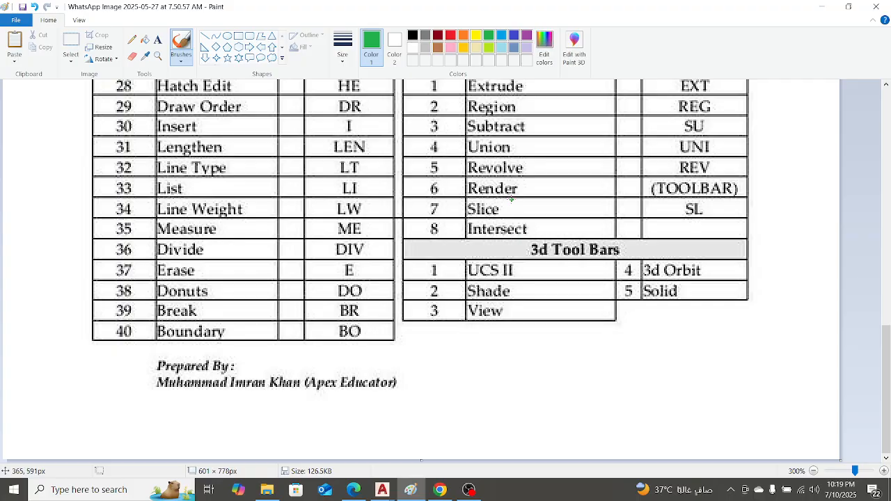
scroll(512, 199, "up", 15)
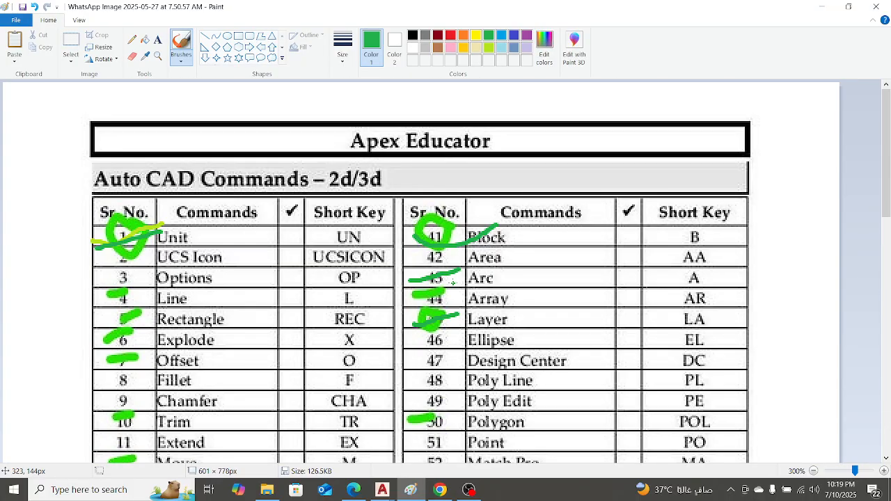
scroll(497, 278, "down", 6)
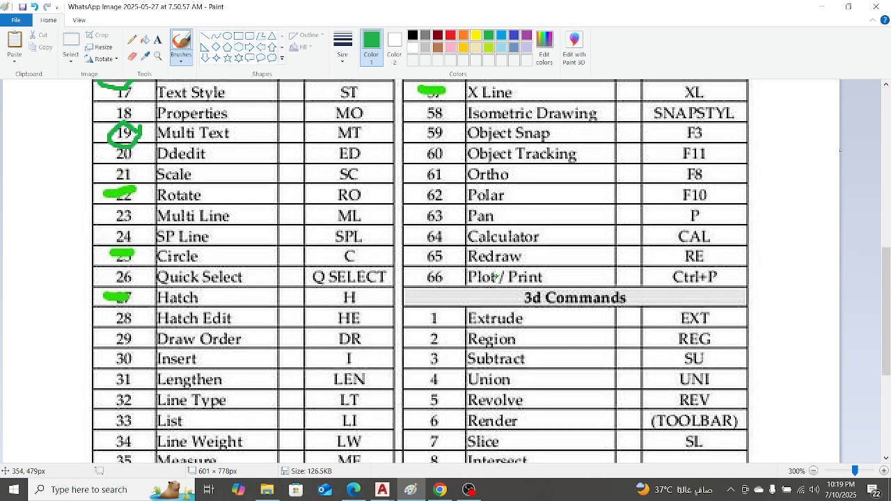
scroll(495, 276, "up", 3)
scroll(494, 271, "up", 6)
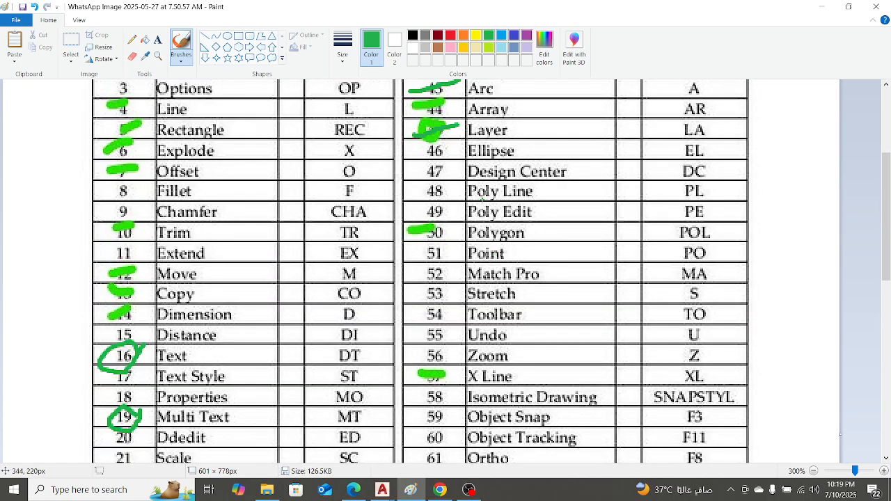
scroll(493, 190, "down", 3)
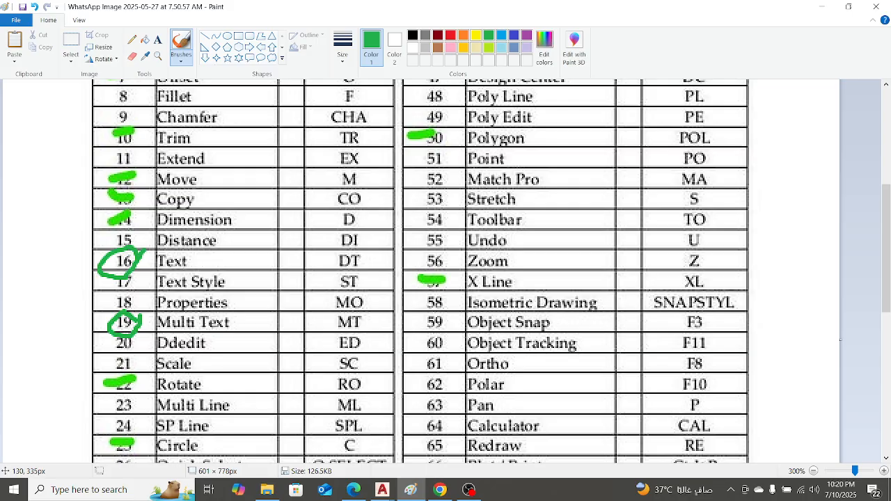
scroll(197, 230, "up", 5)
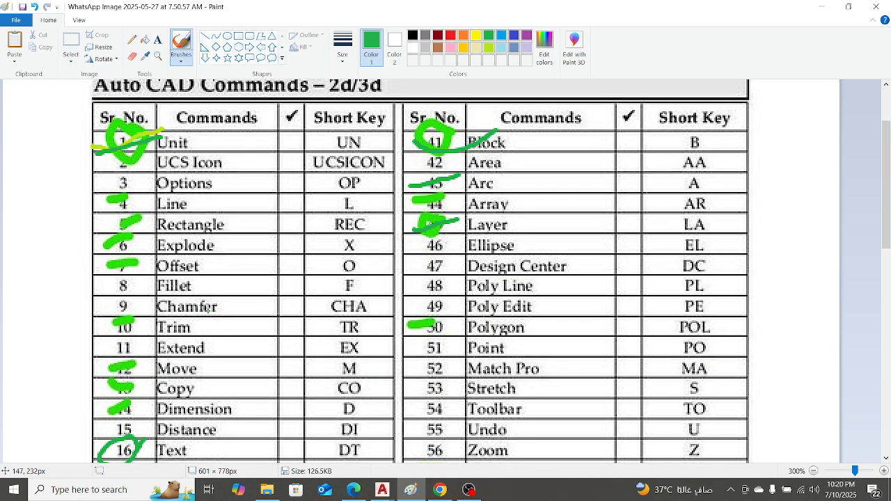
scroll(420, 271, "down", 3)
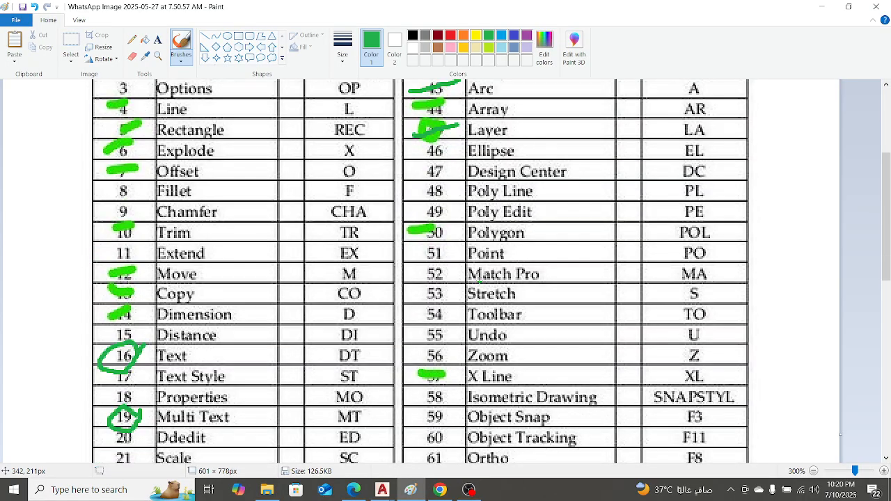
left_click(821, 6)
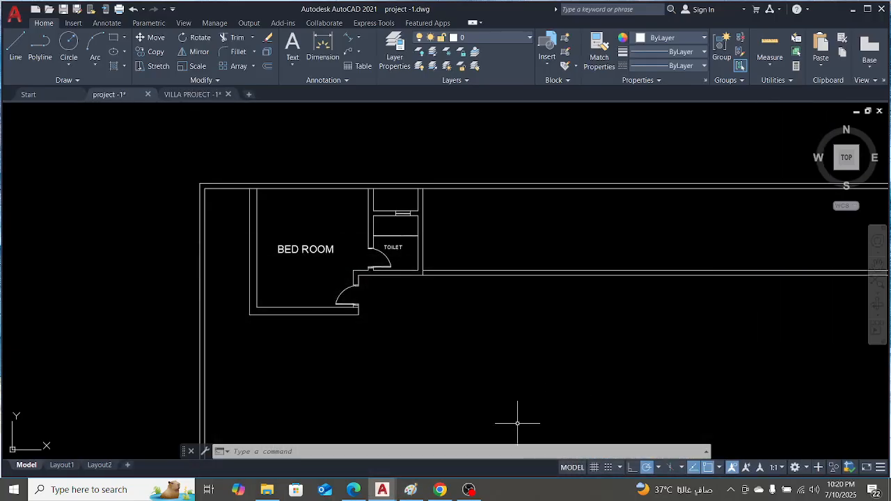
left_click(468, 489)
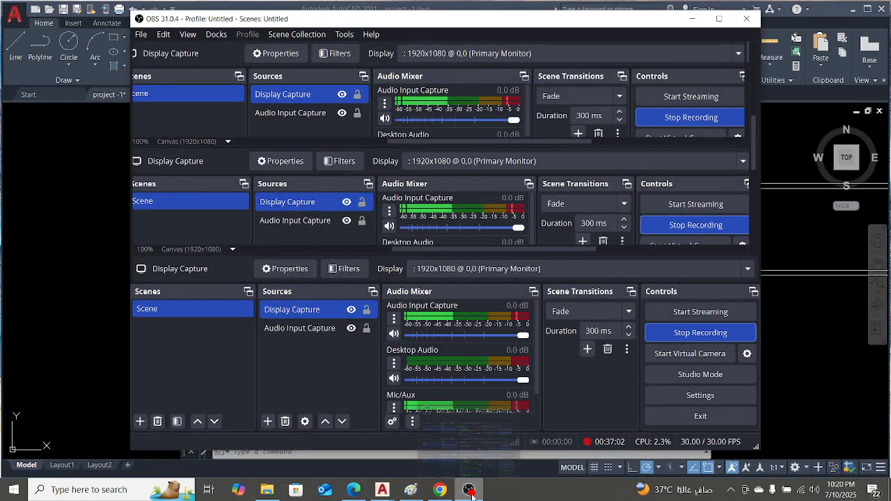
mouse_move(471, 495)
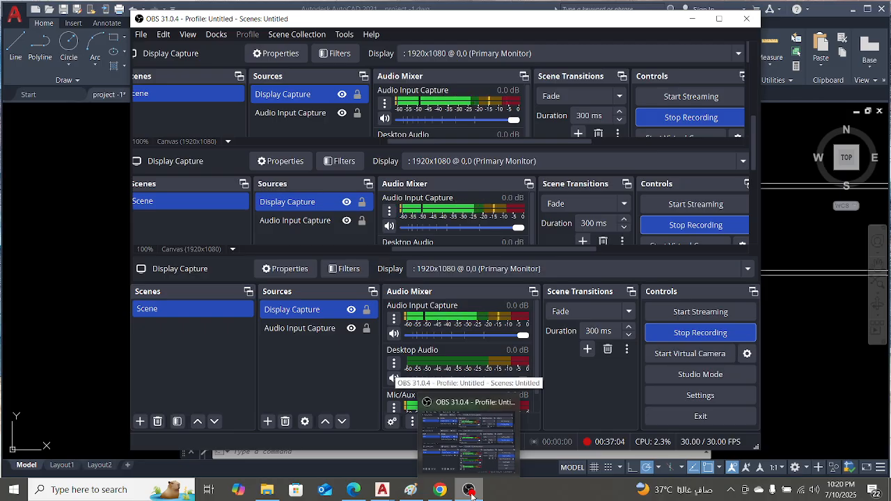